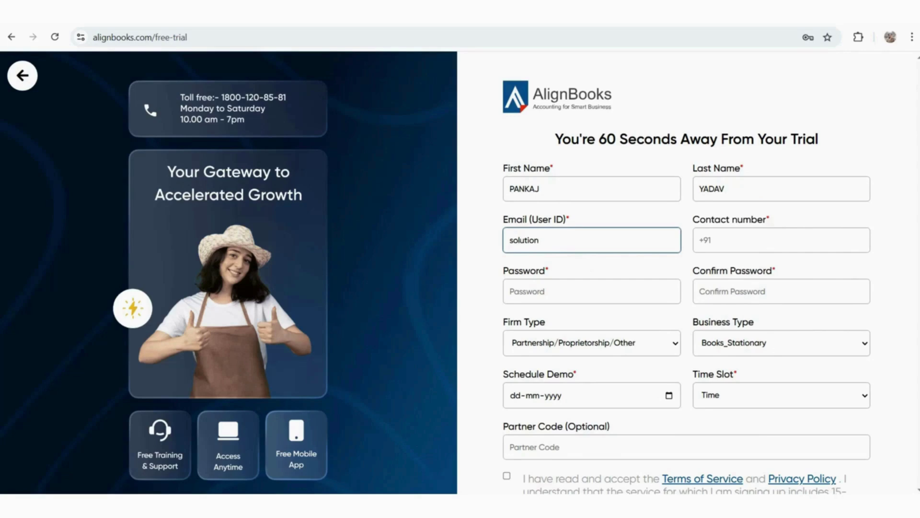
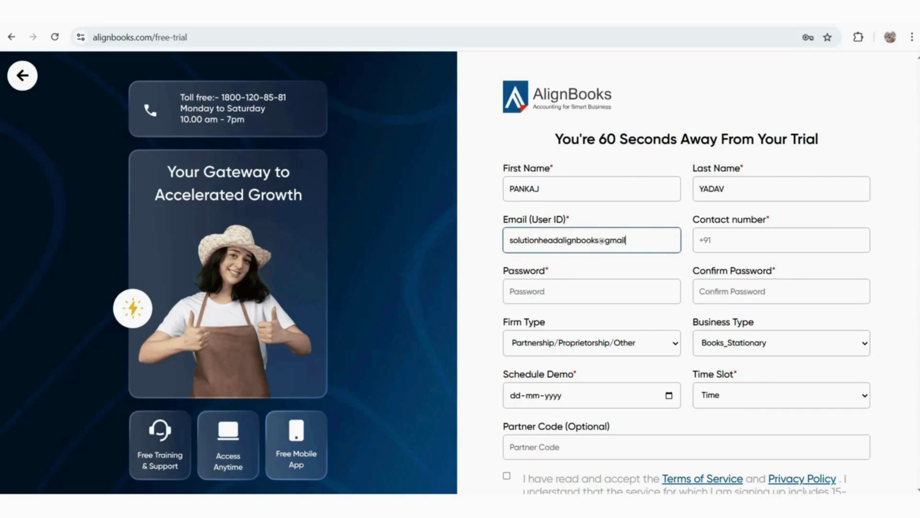
# Finish entering the account email address and fill in the contact number
pyautogui.hotkey('ctrl', 'a')
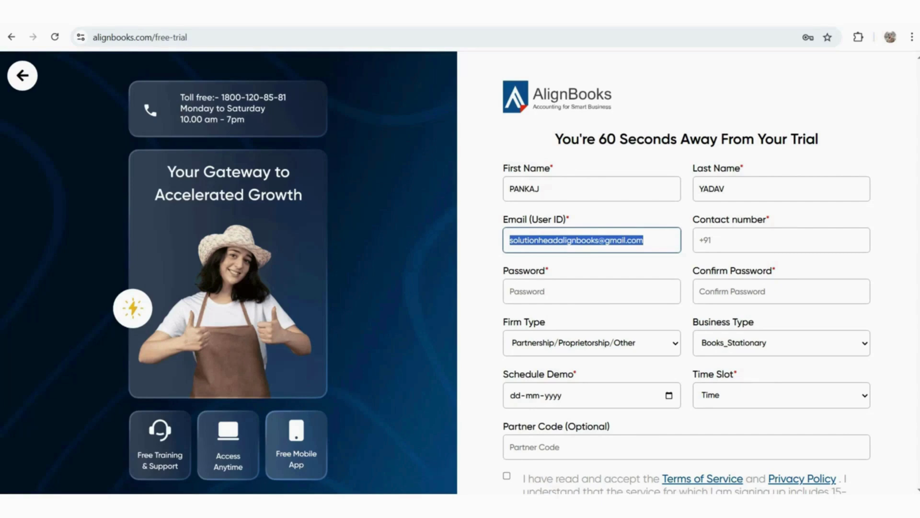
pyautogui.click(728, 240)
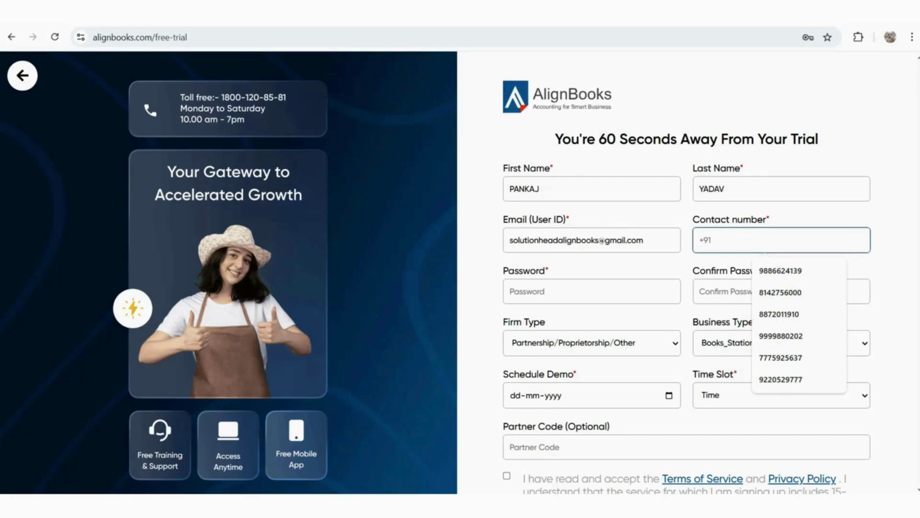
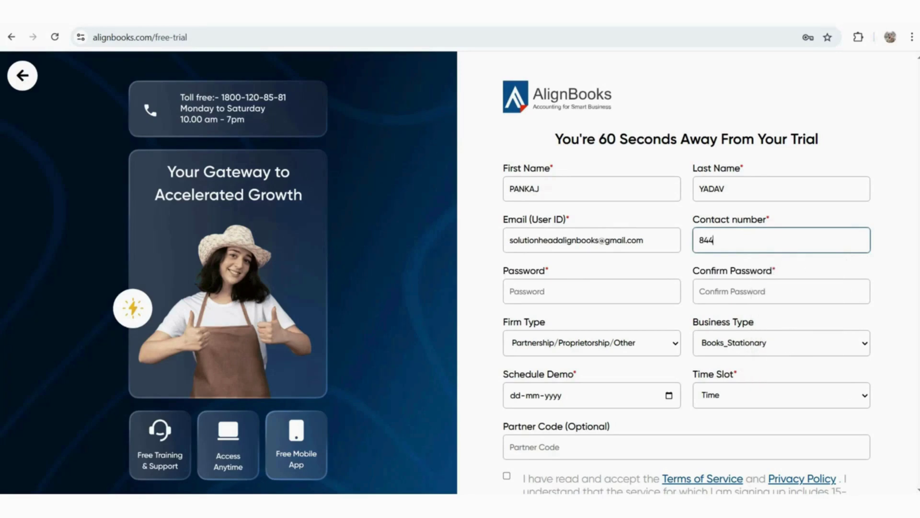
# Enter the account password and repeat it in Confirm Password
pyautogui.click(591, 291)
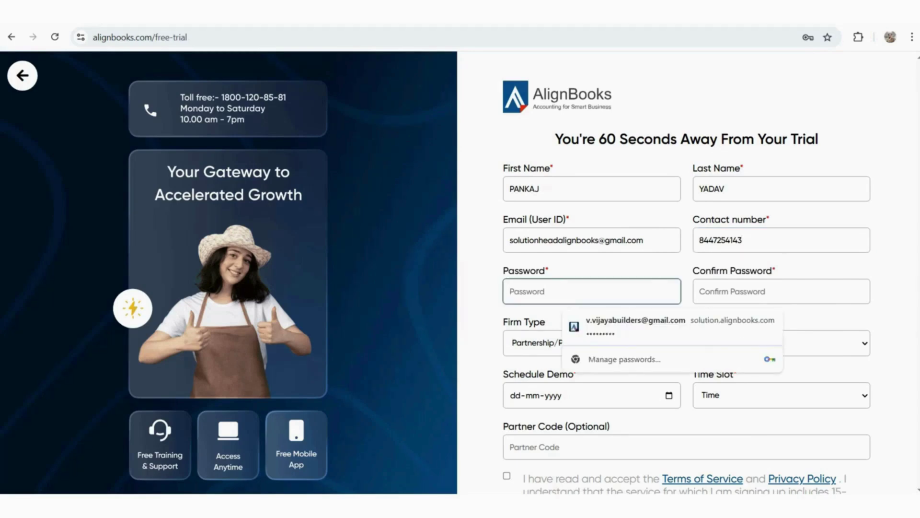
pyautogui.write('••••••')
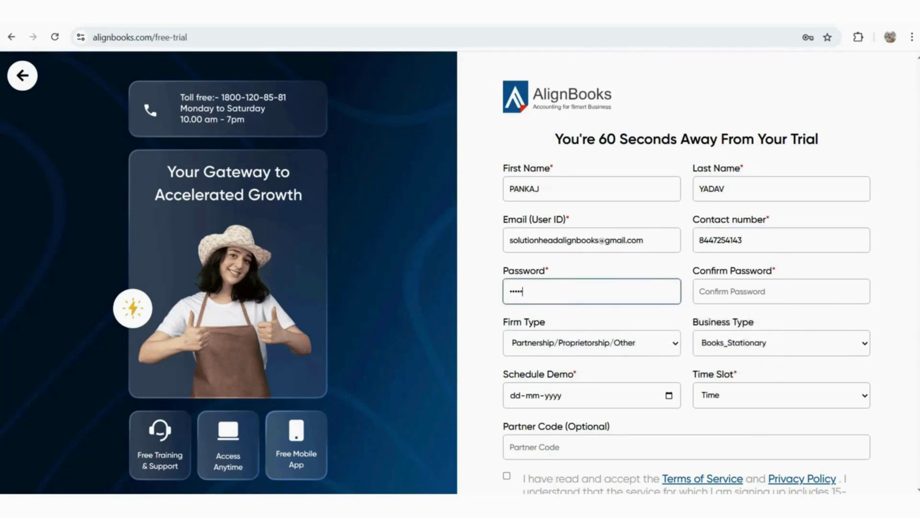
pyautogui.click(781, 291)
pyautogui.write('••••••')
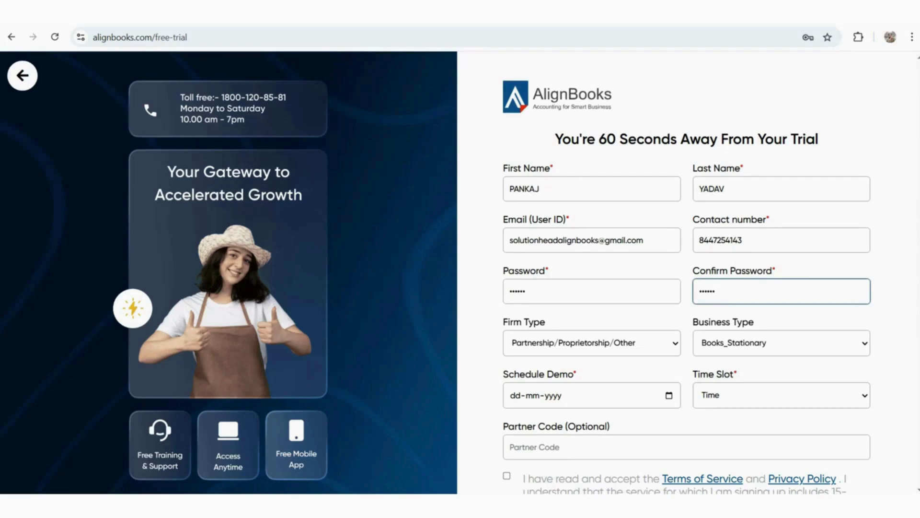
pyautogui.click(591, 343)
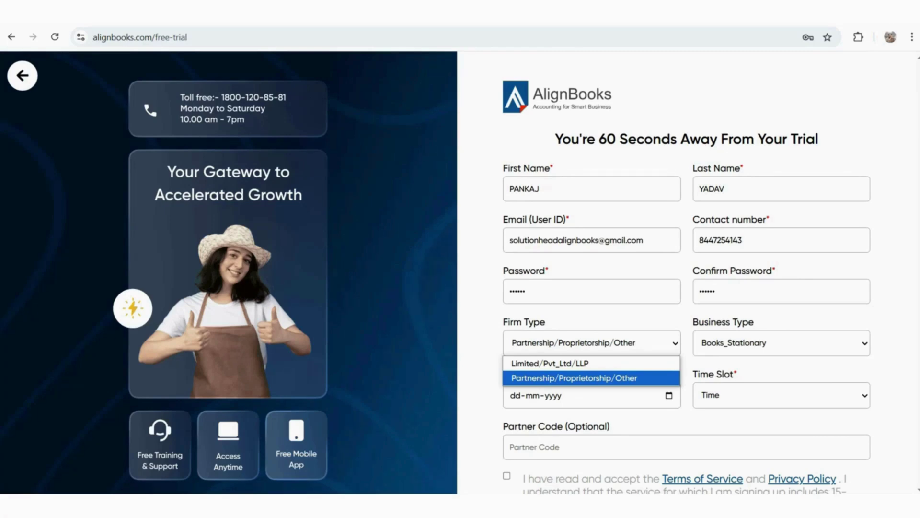
# Set Firm Type to Limited/Pvt_Ltd/LLP and Business Type to Trading_Business
pyautogui.press('Up')
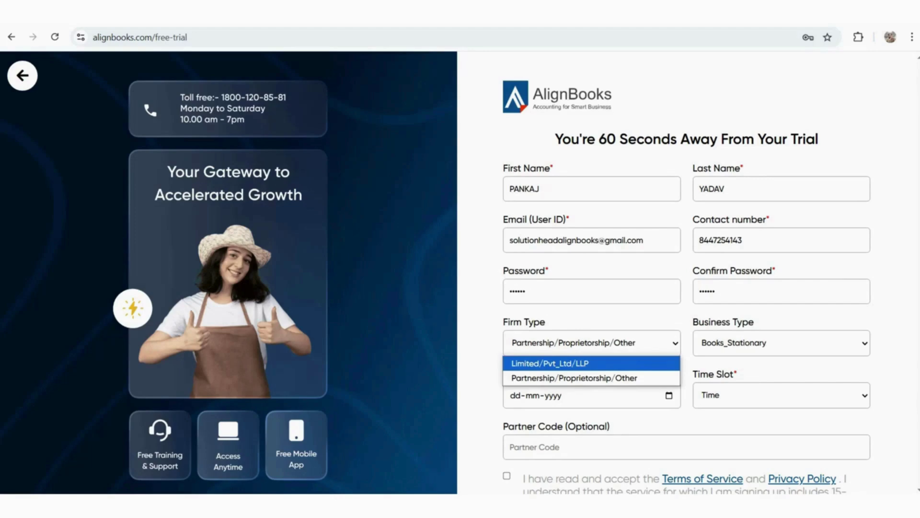
pyautogui.press('Down')
pyautogui.press('Return')
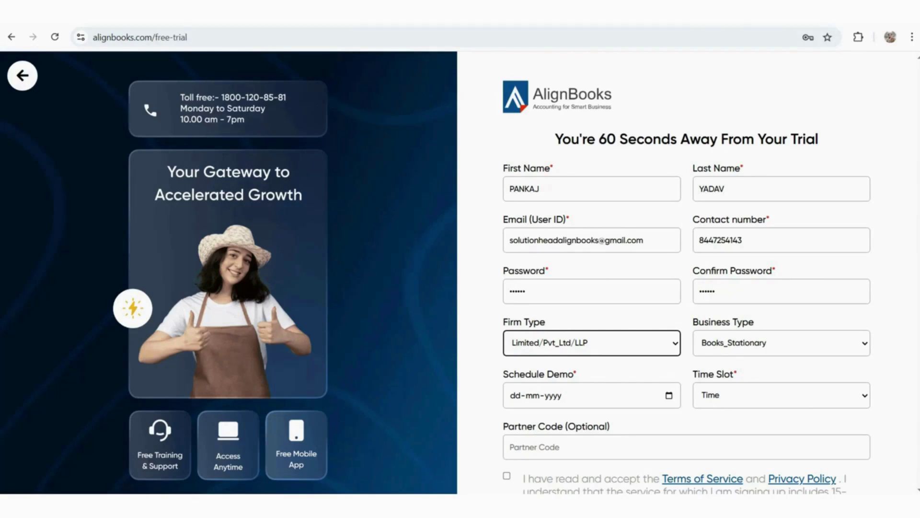
pyautogui.click(781, 344)
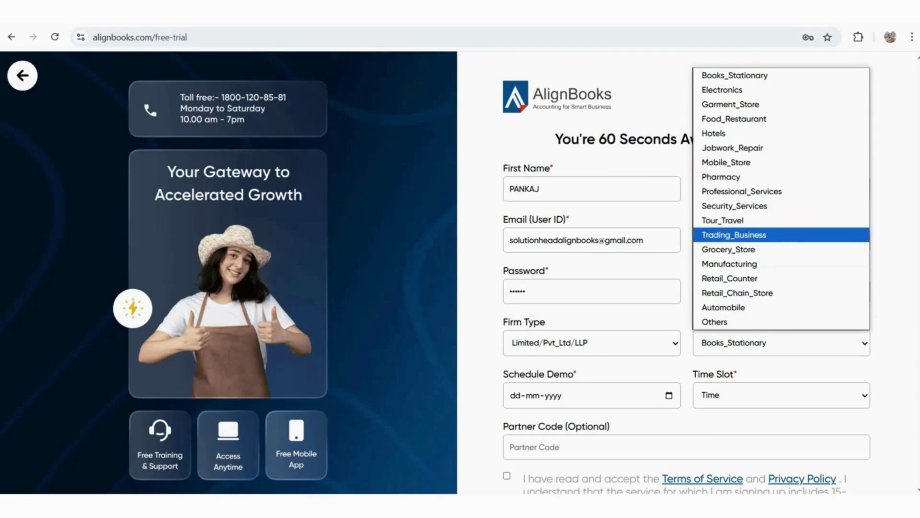
pyautogui.click(734, 234)
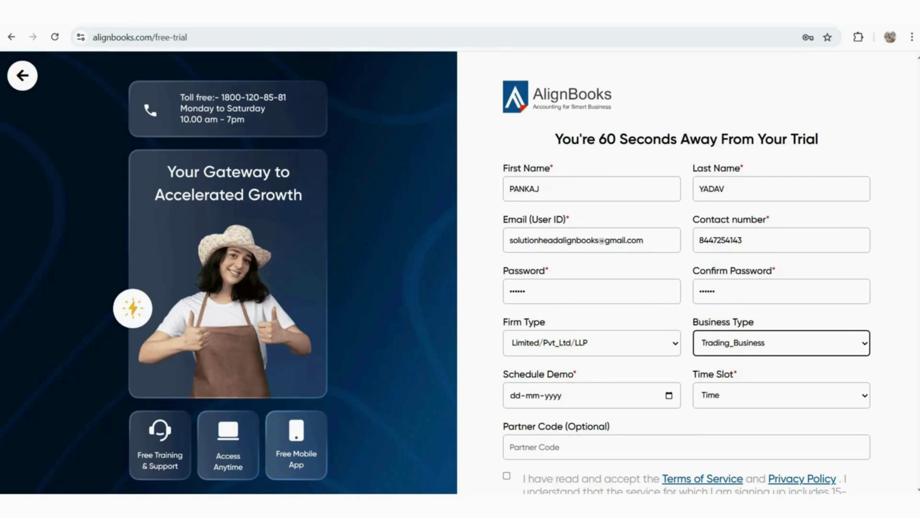
# Schedule the demo for 18 April 2025, 02PM - 03PM, and accept the terms
pyautogui.scroll(-1, 686, 287)
pyautogui.click(669, 334)
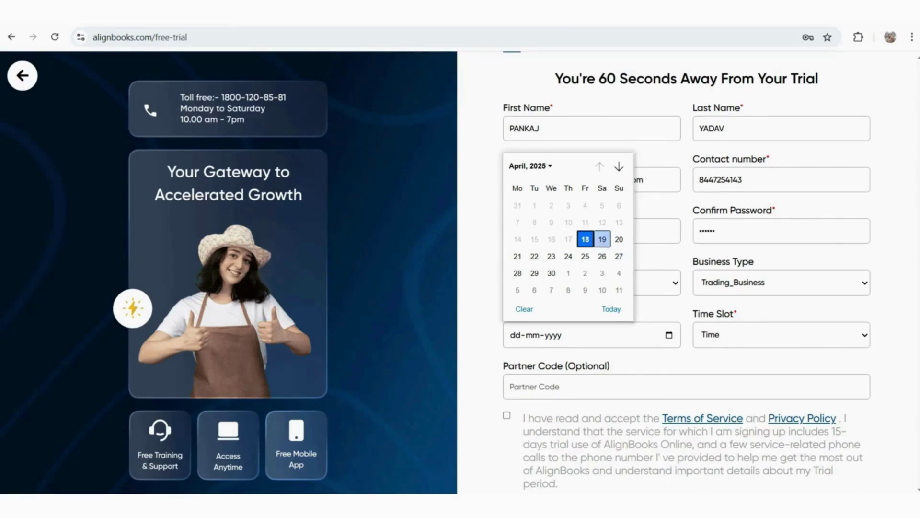
pyautogui.click(585, 238)
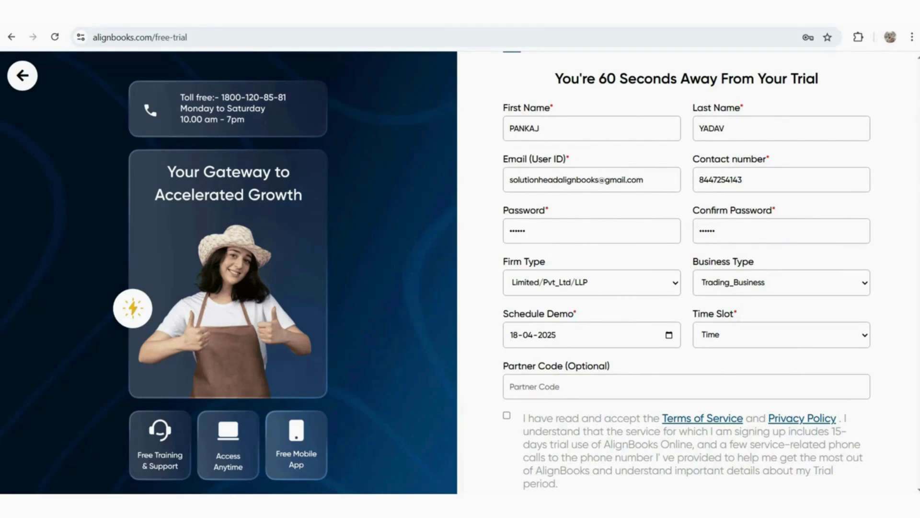
pyautogui.click(781, 335)
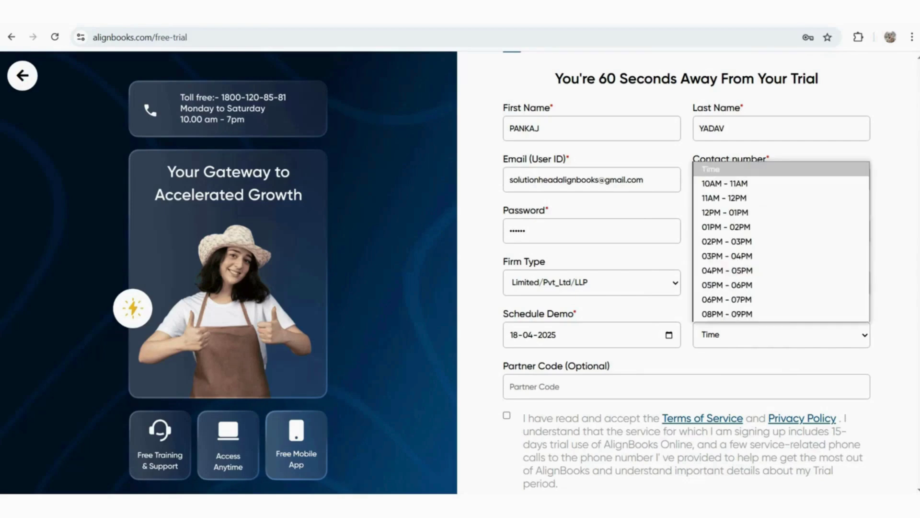
pyautogui.click(726, 241)
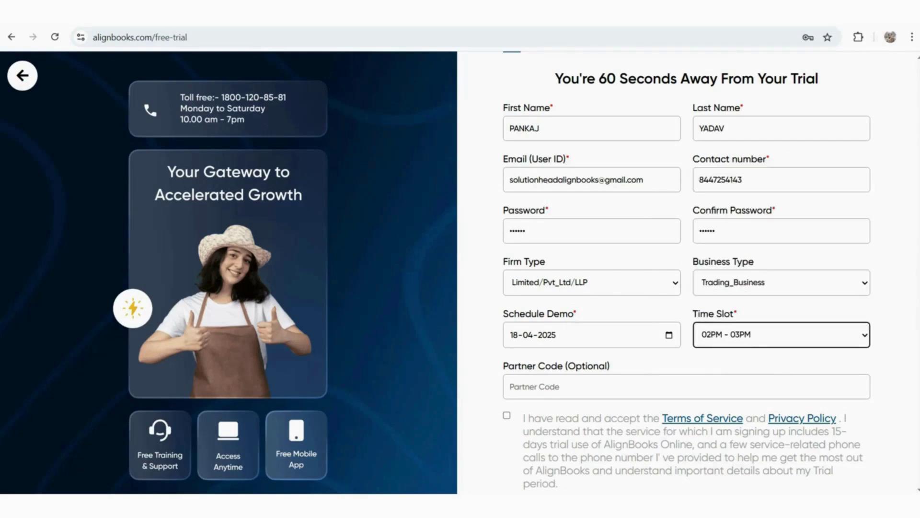
pyautogui.scroll(-2, 686, 336)
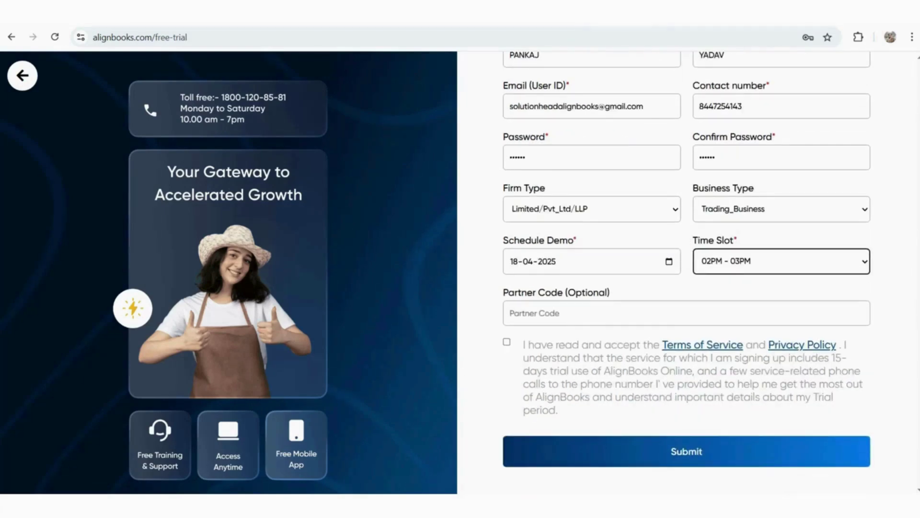
pyautogui.click(687, 313)
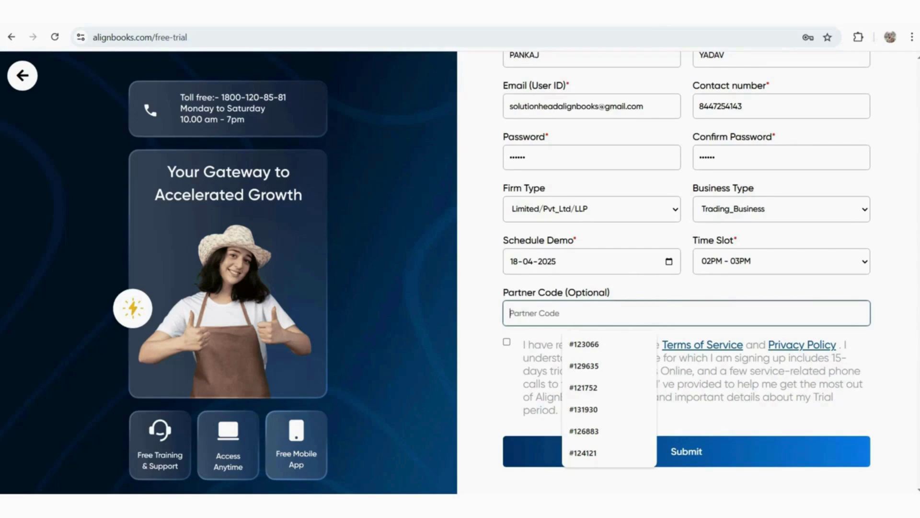
pyautogui.click(507, 342)
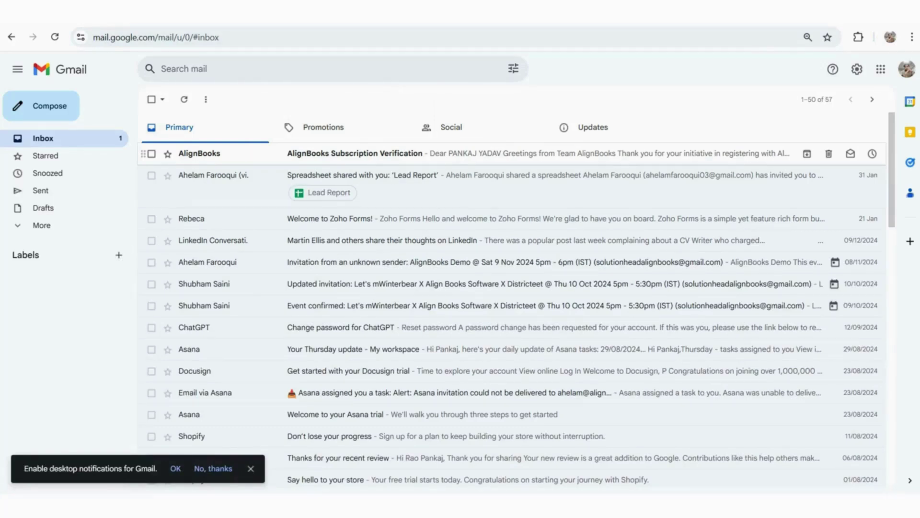
# Accept the AlignBooks Subscription Verification email and enter the user ID on the login page
pyautogui.click(355, 153)
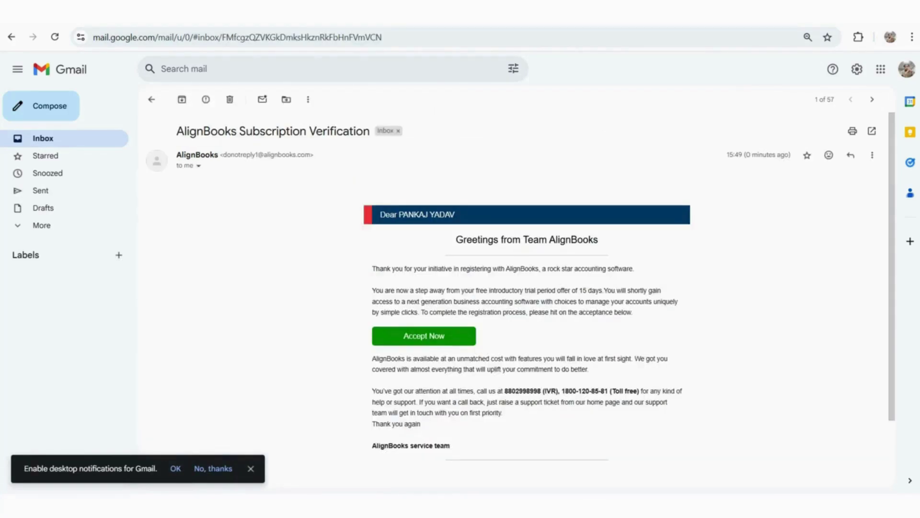
pyautogui.scroll(-1, 515, 288)
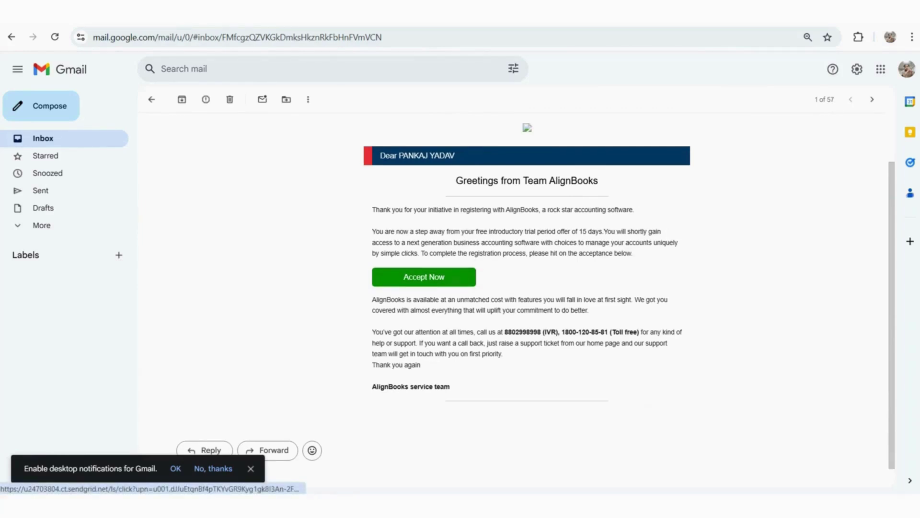
pyautogui.click(423, 276)
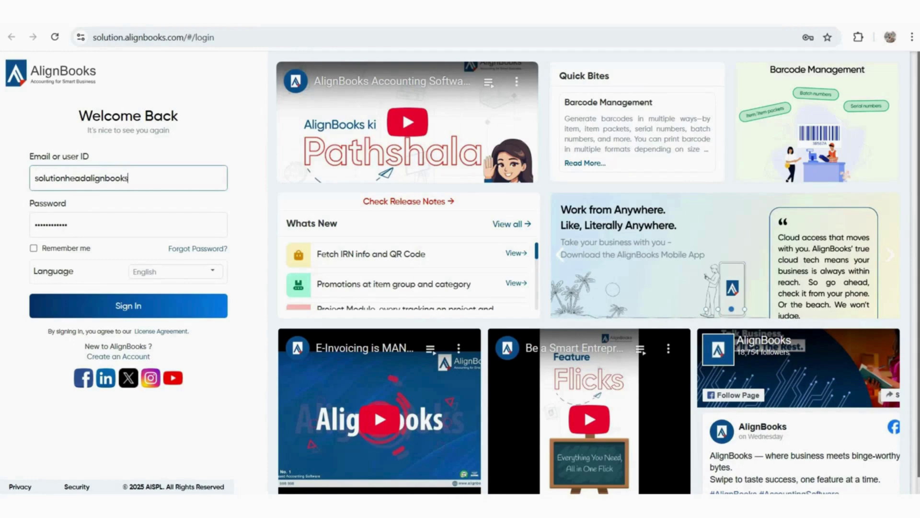
# Re-enter the password, switch the login language to English, and tick Remember me
pyautogui.press('Tab')
pyautogui.press('BackSpace')
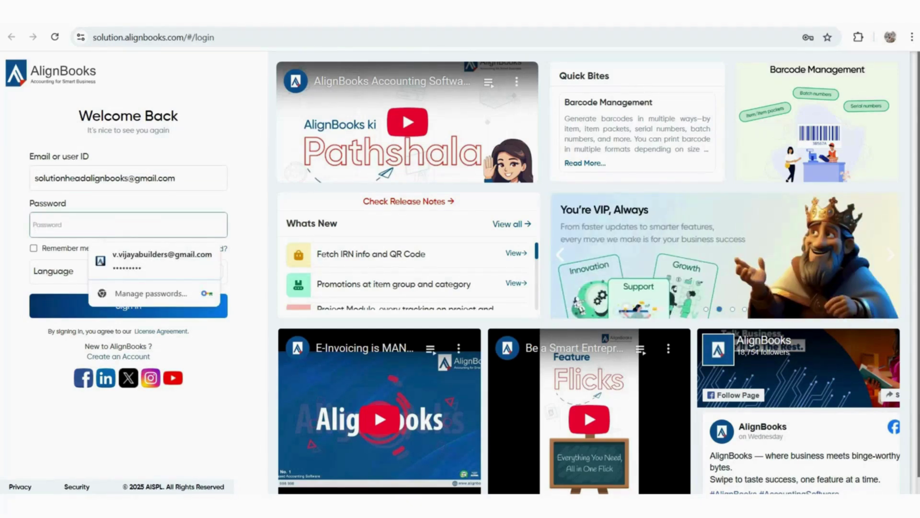
pyautogui.write('••••••')
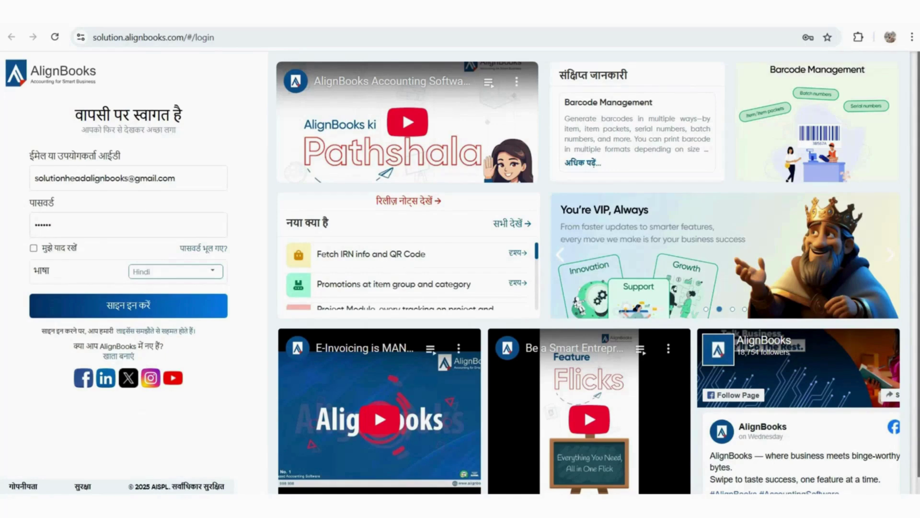
pyautogui.click(212, 270)
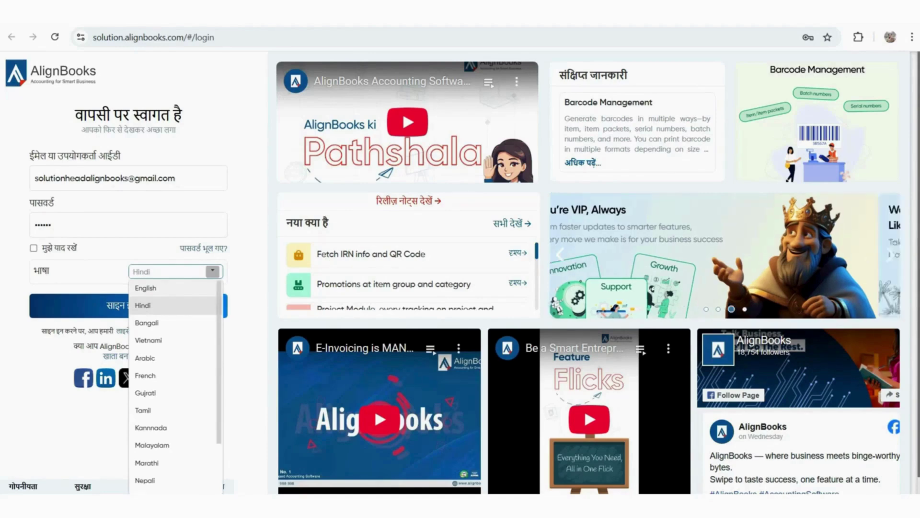
pyautogui.click(148, 287)
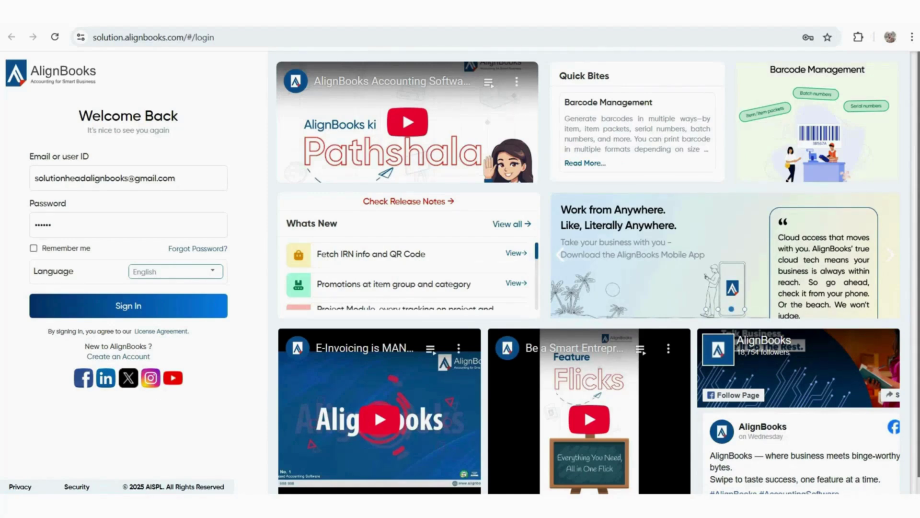
pyautogui.click(33, 248)
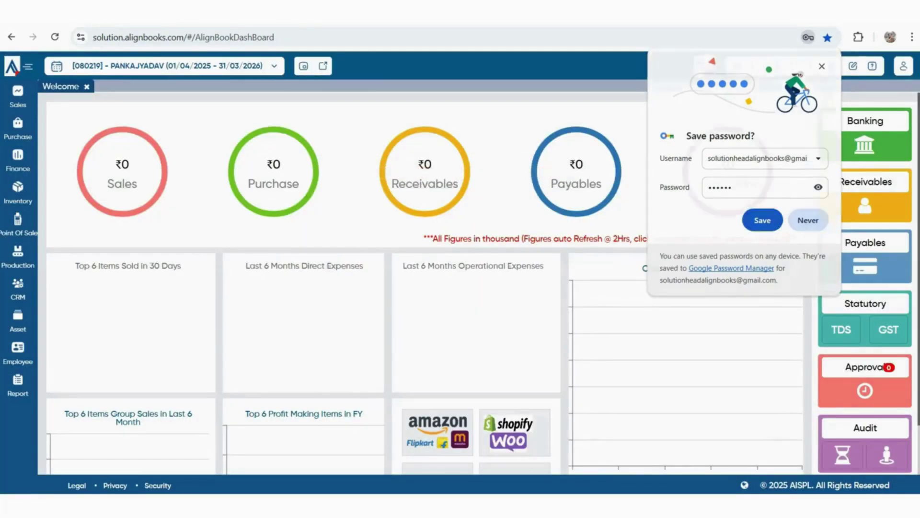
# Dismiss the save-password popup, check Subscription Info showing 5 allowed users, then close it
pyautogui.click(763, 220)
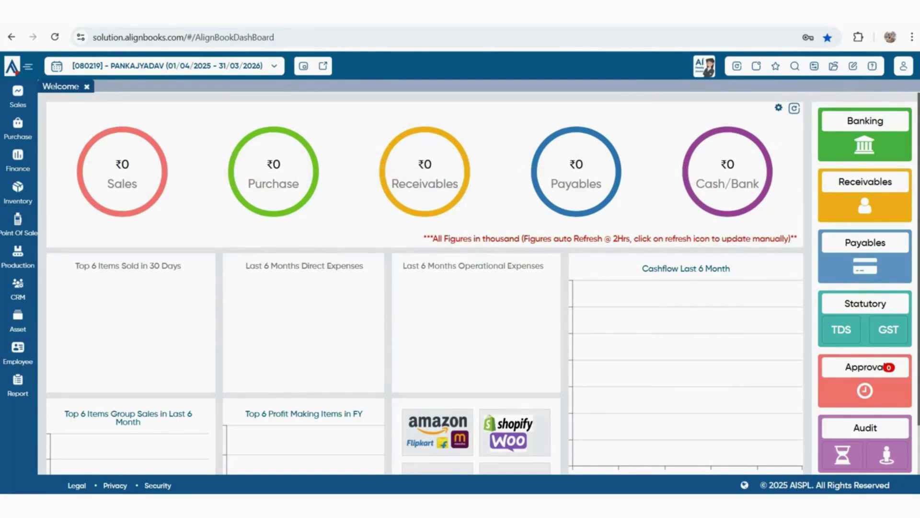
pyautogui.click(12, 66)
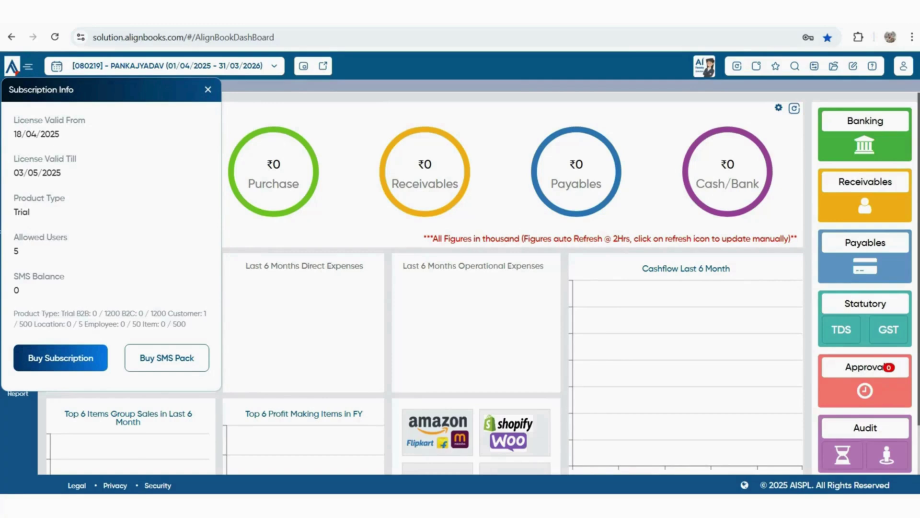
pyautogui.doubleClick(16, 250)
pyautogui.click(208, 89)
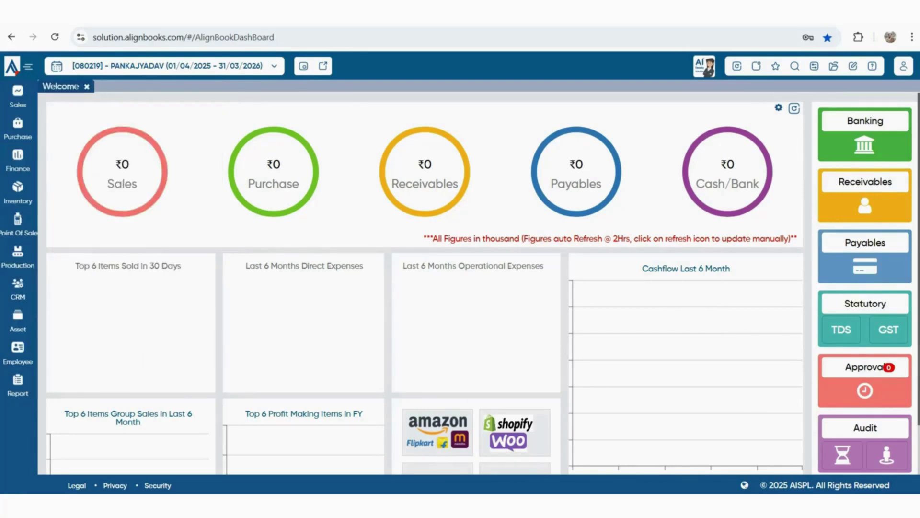
pyautogui.click(29, 66)
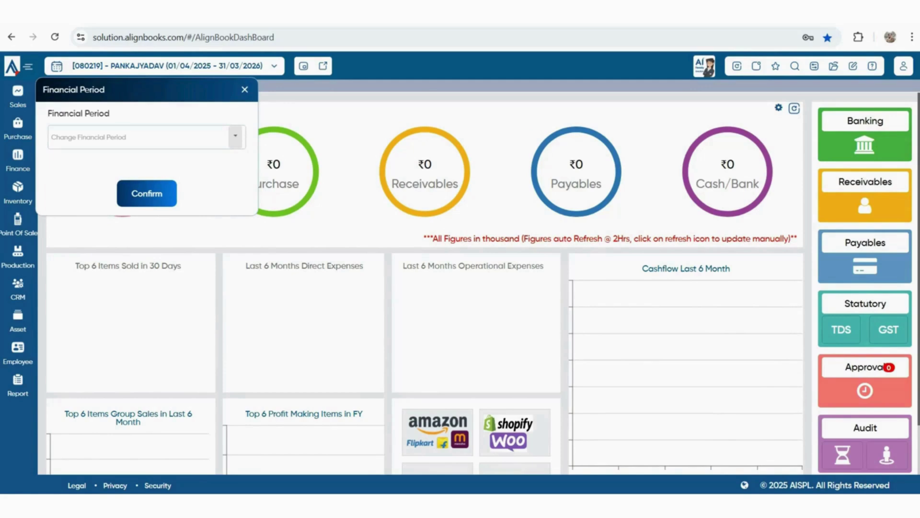
# Confirm the 01/04/2025–31/03/2026 financial period, agree to close pages, and keep the current company
pyautogui.click(236, 136)
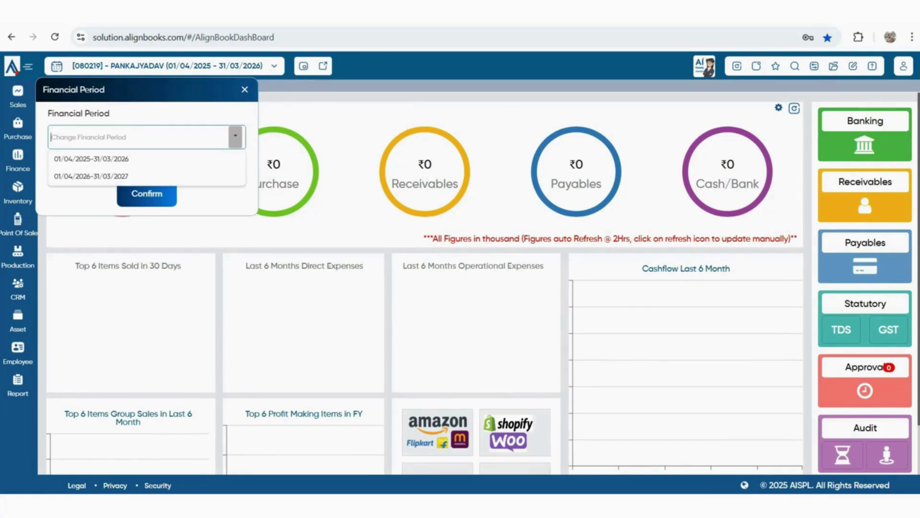
pyautogui.click(211, 199)
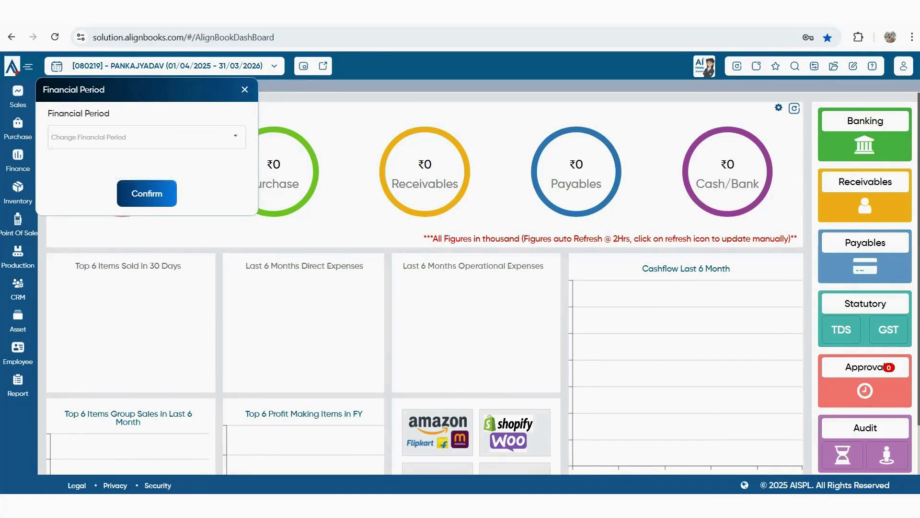
pyautogui.click(147, 193)
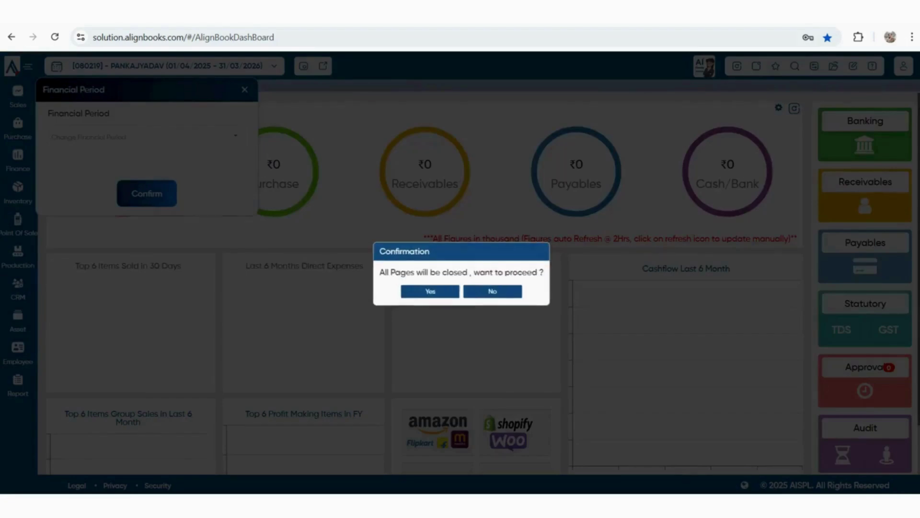
pyautogui.click(430, 291)
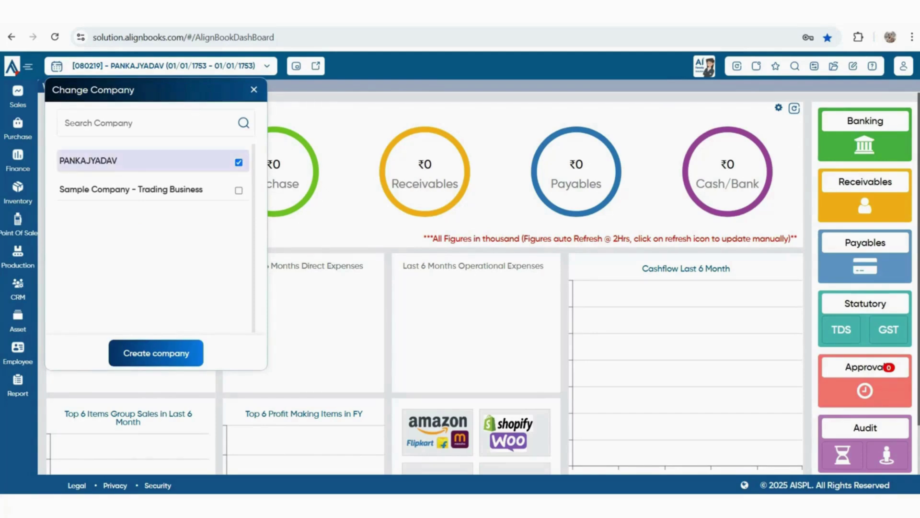
pyautogui.moveTo(63, 161); pyautogui.dragTo(113, 160)
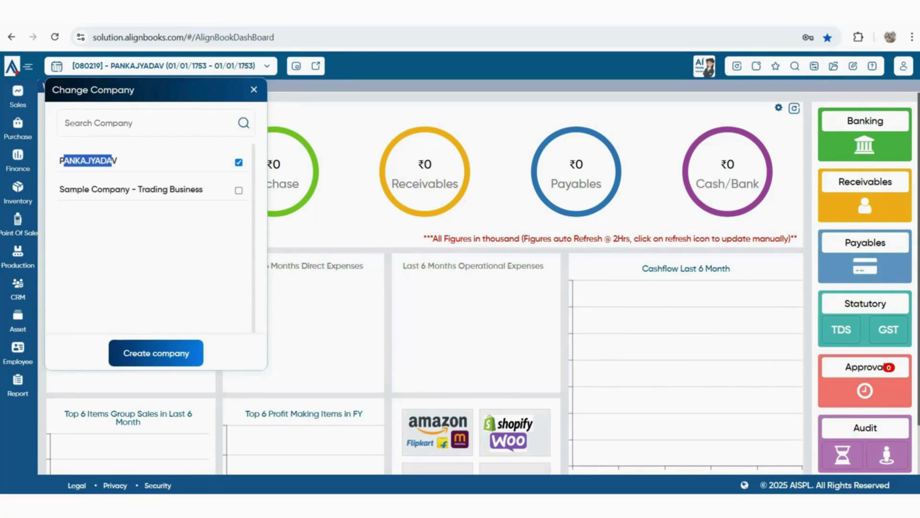
pyautogui.click(254, 89)
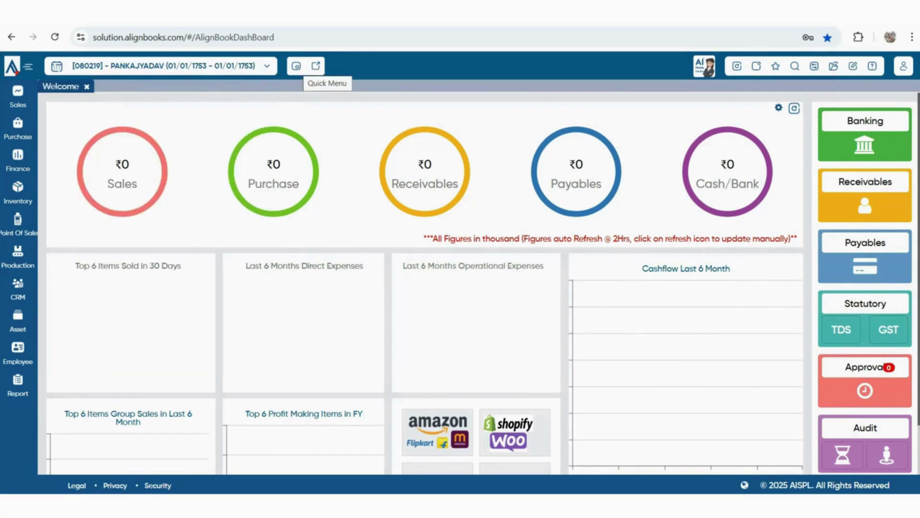
pyautogui.click(296, 66)
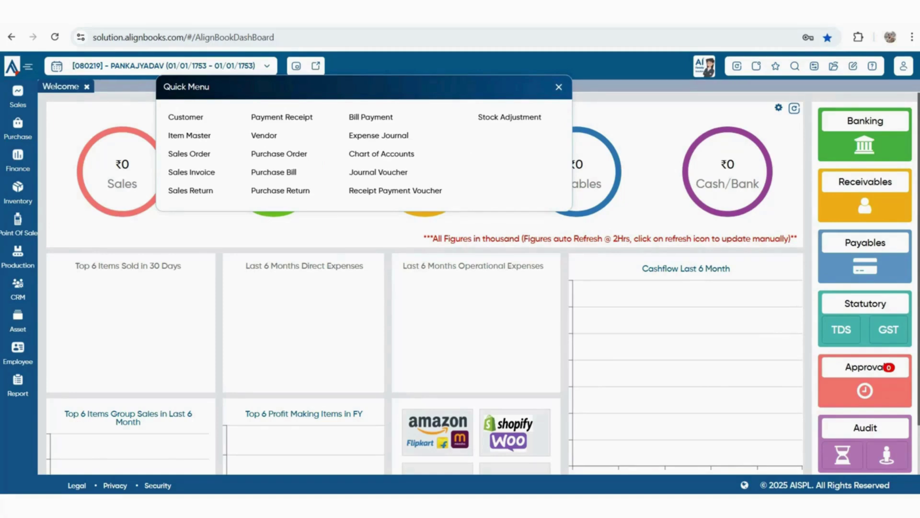
pyautogui.click(296, 66)
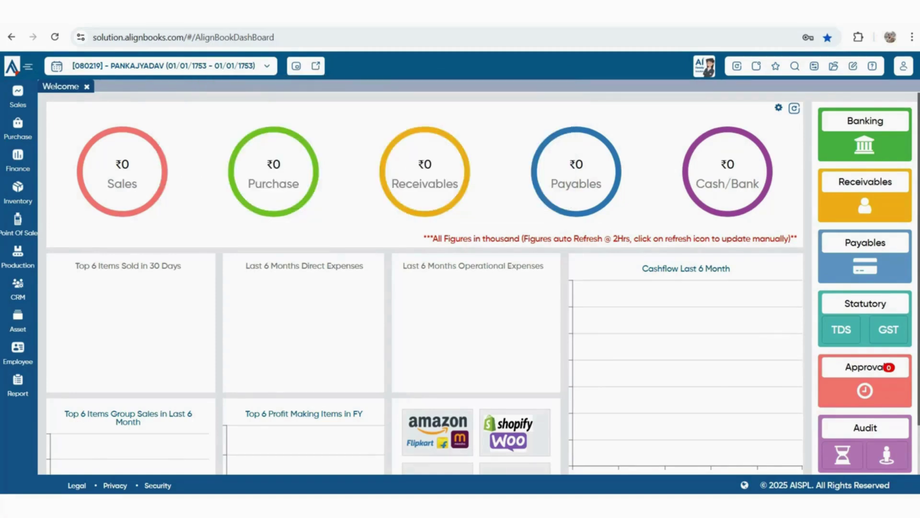
pyautogui.click(316, 66)
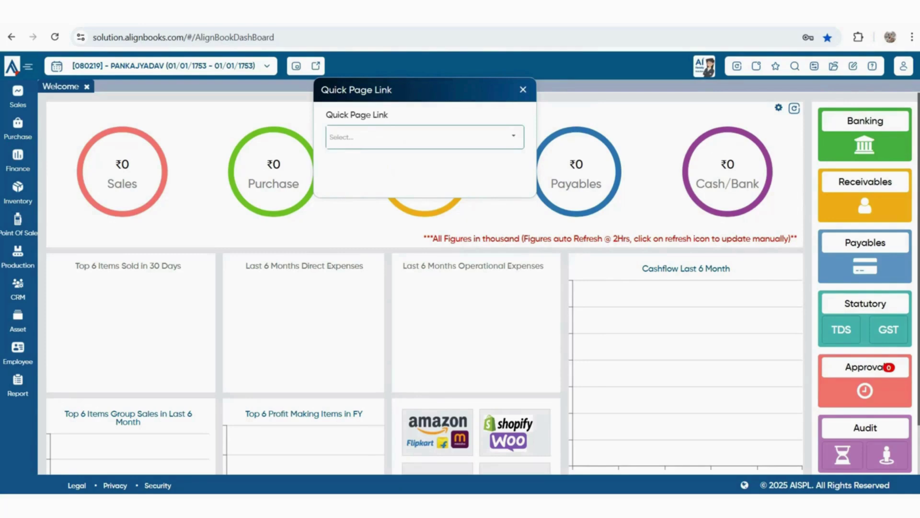
pyautogui.write('16')
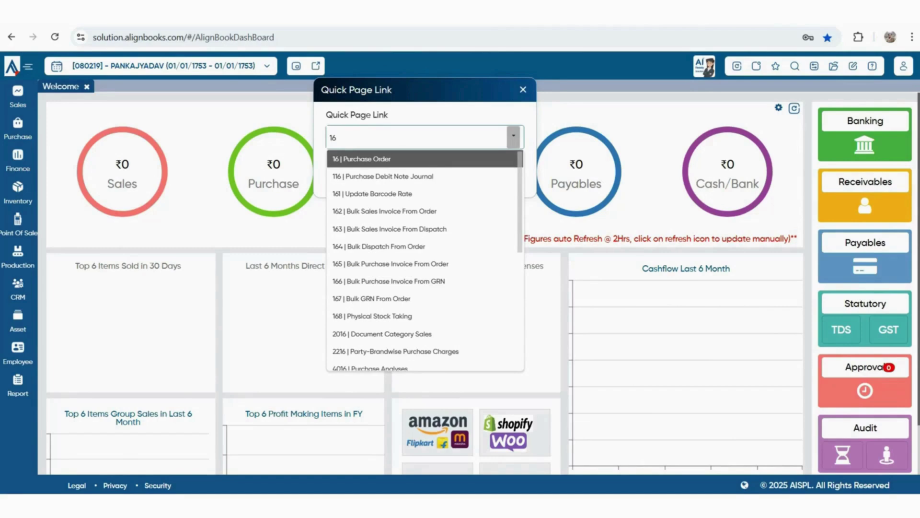
pyautogui.press('Return')
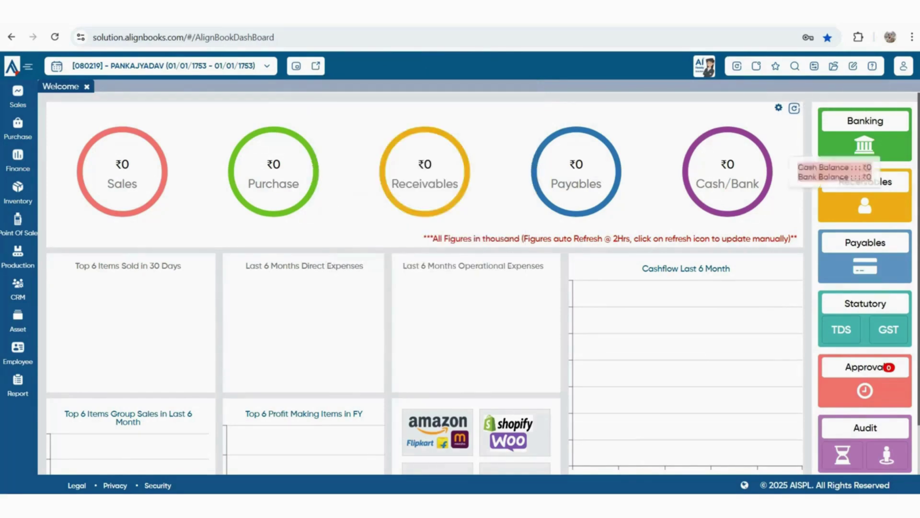
pyautogui.click(737, 66)
pyautogui.press('Return')
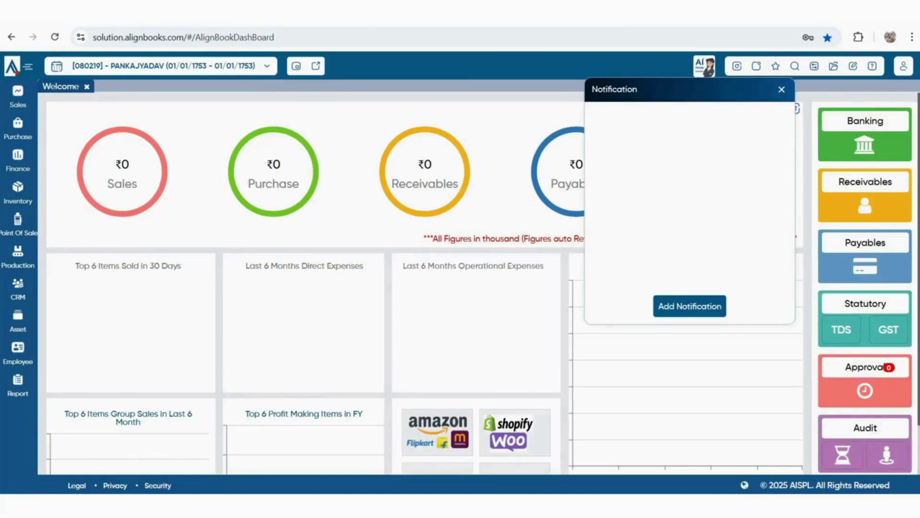
pyautogui.click(689, 306)
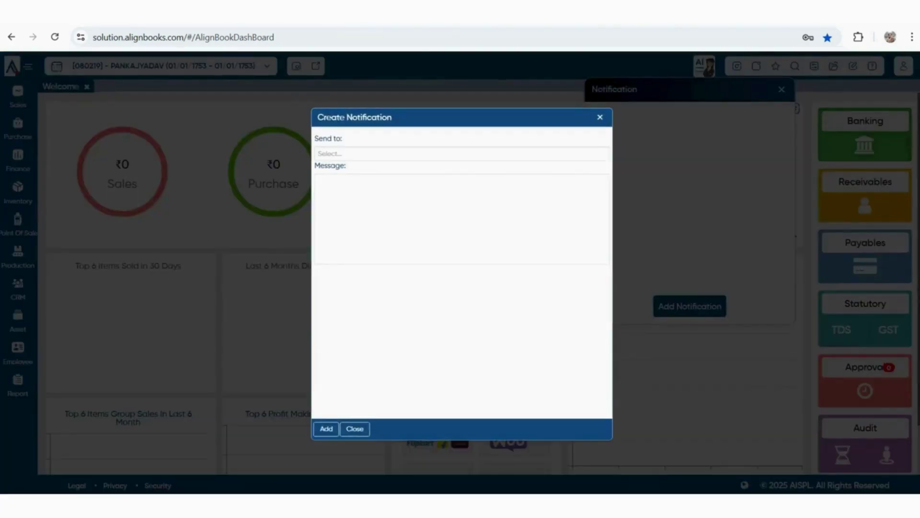
pyautogui.click(462, 154)
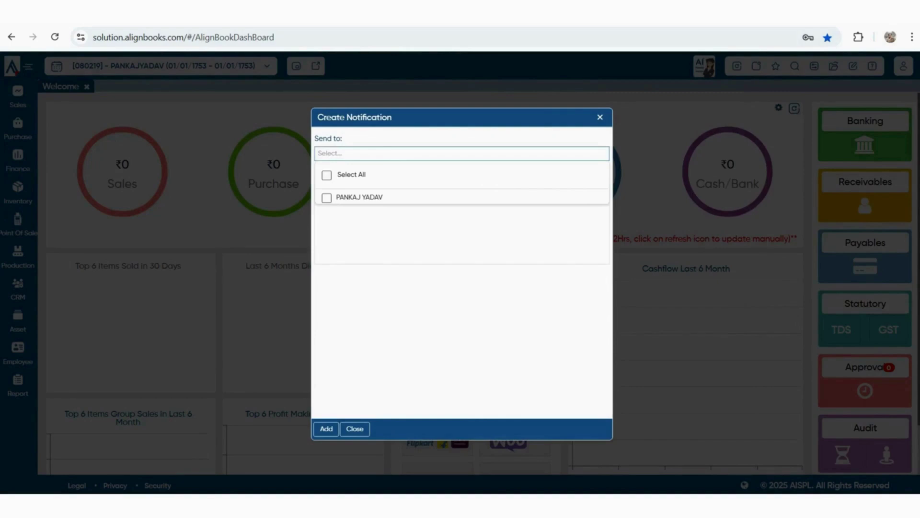
pyautogui.click(359, 197)
pyautogui.click(318, 182)
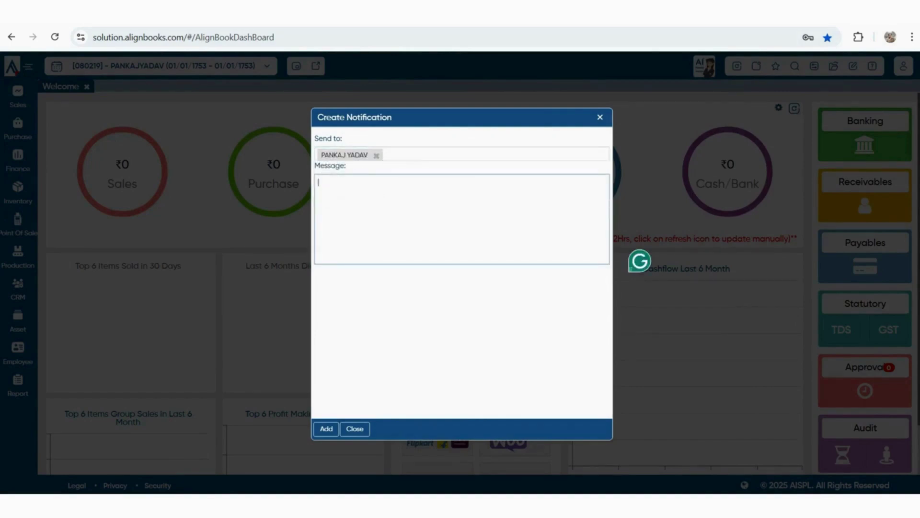
pyautogui.press('Escape')
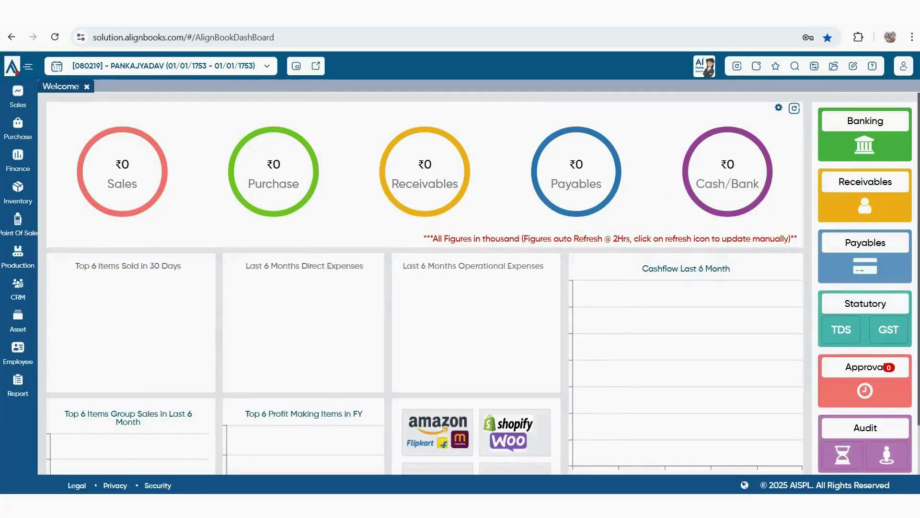
pyautogui.click(776, 66)
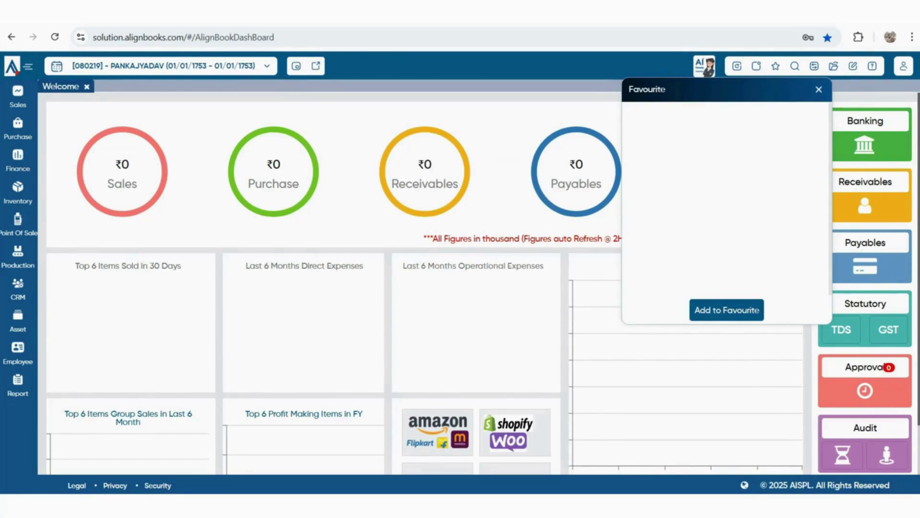
pyautogui.click(18, 386)
# Open the Trial Balance report and add it to favourites
pyautogui.click(71, 398)
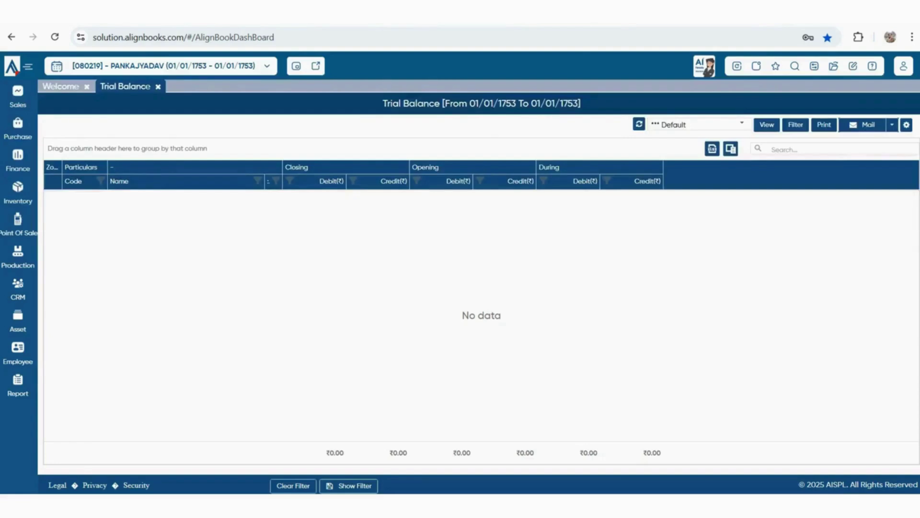
pyautogui.click(776, 66)
pyautogui.click(727, 309)
# Glance at the search and configuration panels, then go back to the Welcome tab
pyautogui.click(795, 66)
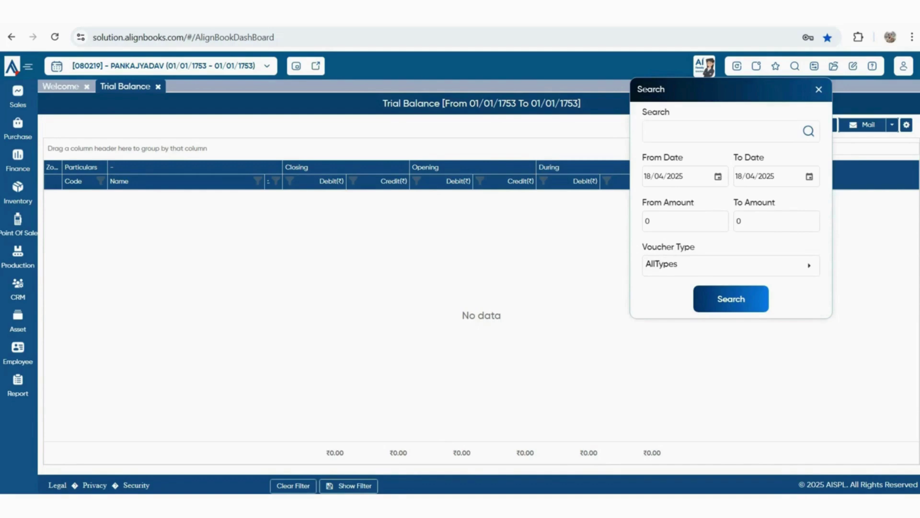
pyautogui.press('Escape')
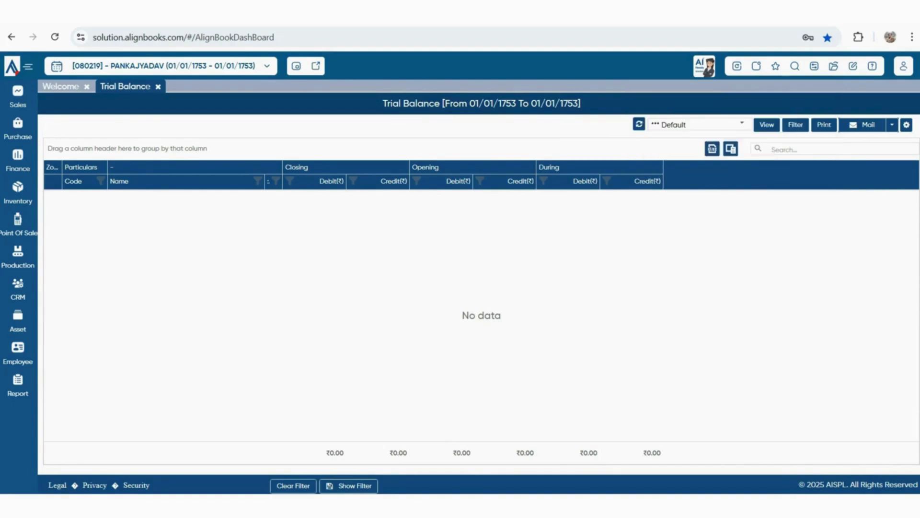
pyautogui.hotkey('alt', 'c')
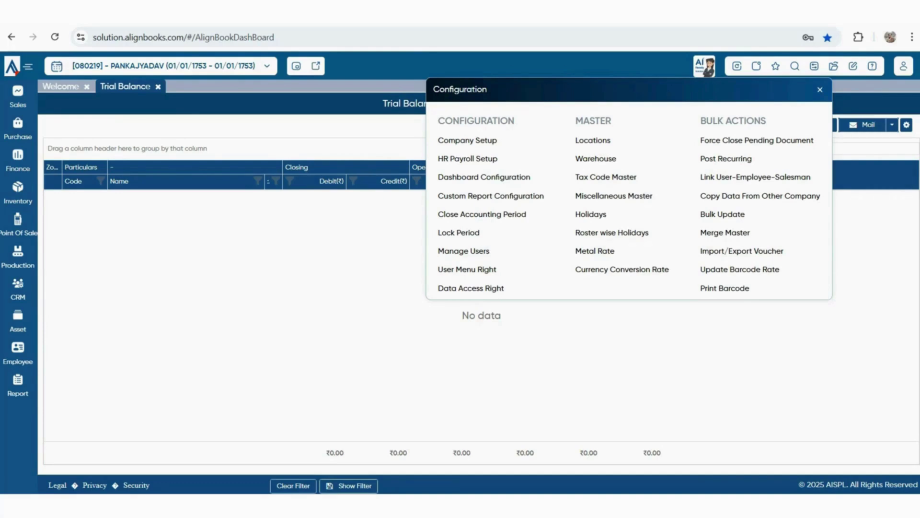
pyautogui.click(61, 87)
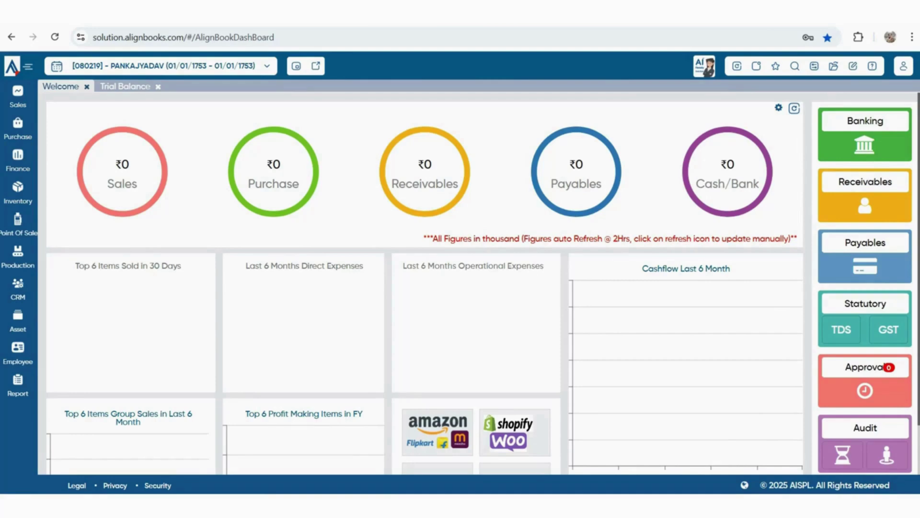
# Look over the dashboard summary circles and open Manage Outstanding from the Receivables circle
pyautogui.moveTo(122, 172)
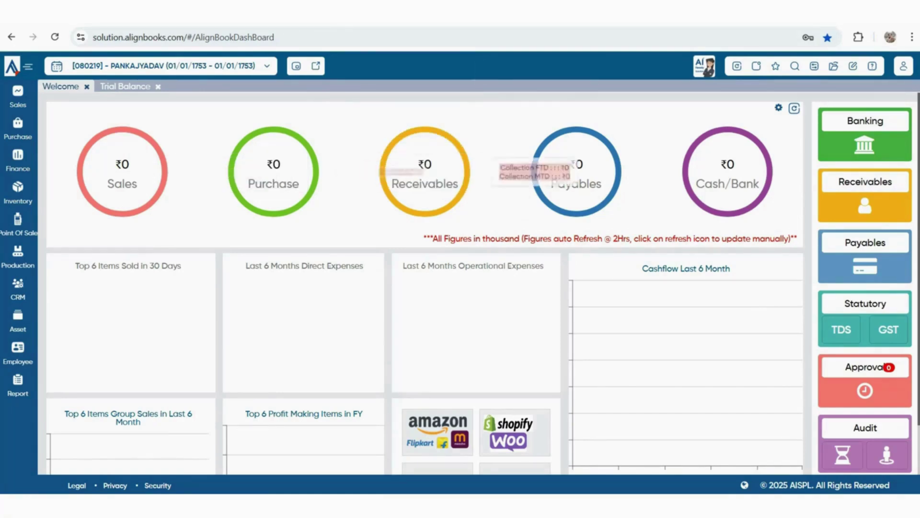
pyautogui.moveTo(619, 172)
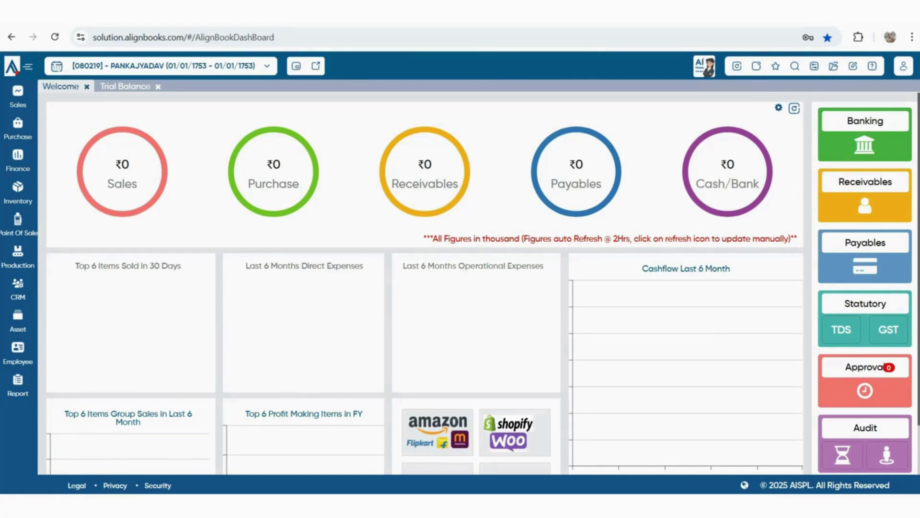
pyautogui.scroll(-2, 483, 283)
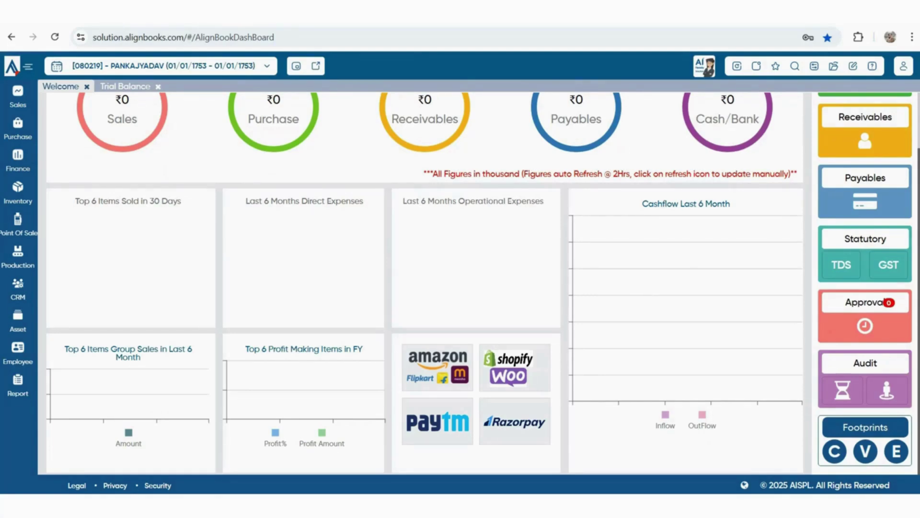
pyautogui.scroll(2, 483, 284)
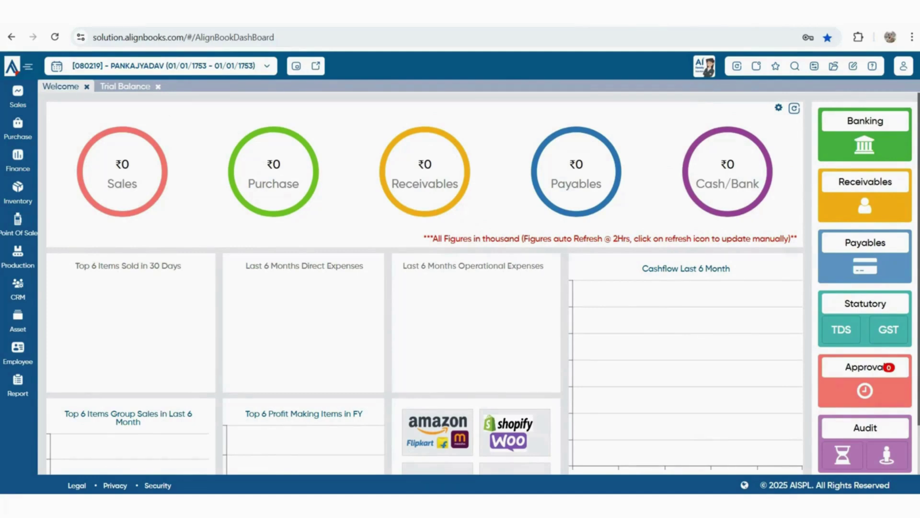
pyautogui.click(424, 172)
# Browse the sidebar flyouts, then bring up the Configuration panel from the top toolbar
pyautogui.scroll(-2, 895, 455)
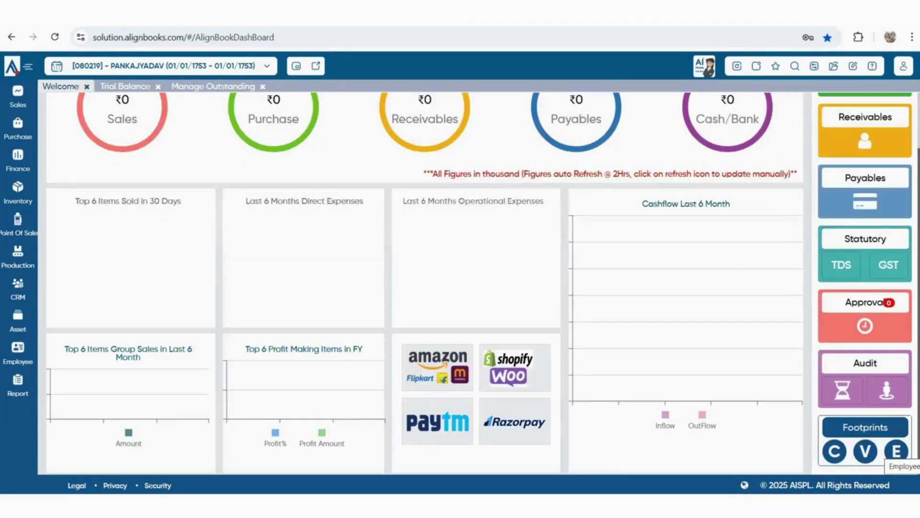
pyautogui.scroll(2, 895, 455)
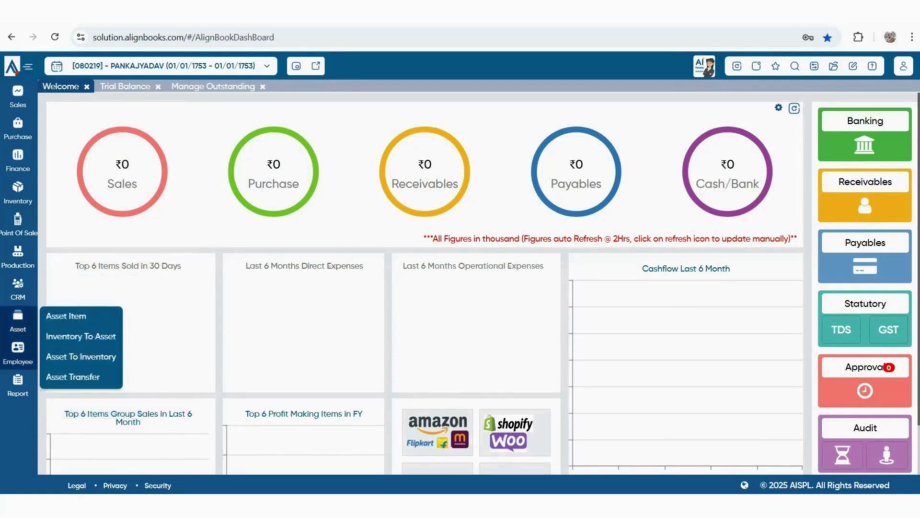
pyautogui.moveTo(18, 385)
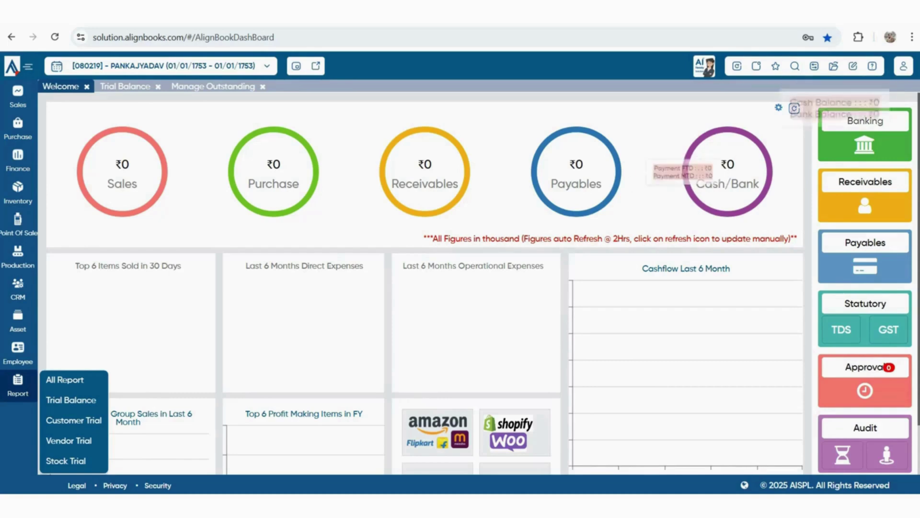
pyautogui.click(814, 67)
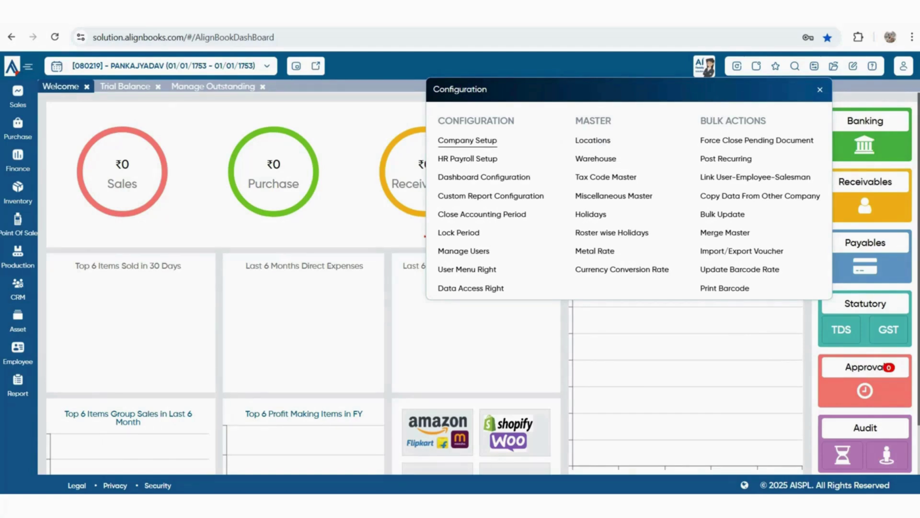
# In Company Setup, set both Name and Print Name to GENRAL TRADING COMPANY
pyautogui.click(467, 140)
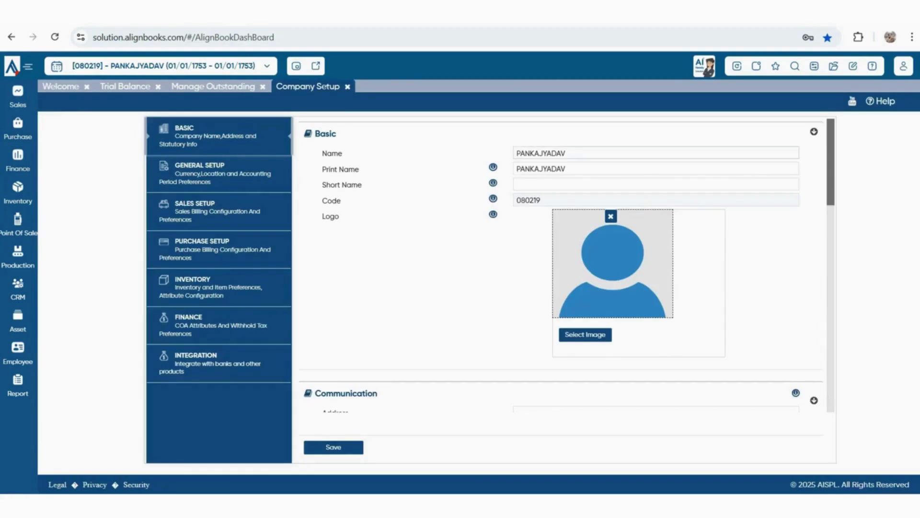
pyautogui.hotkey('ctrl', 'a')
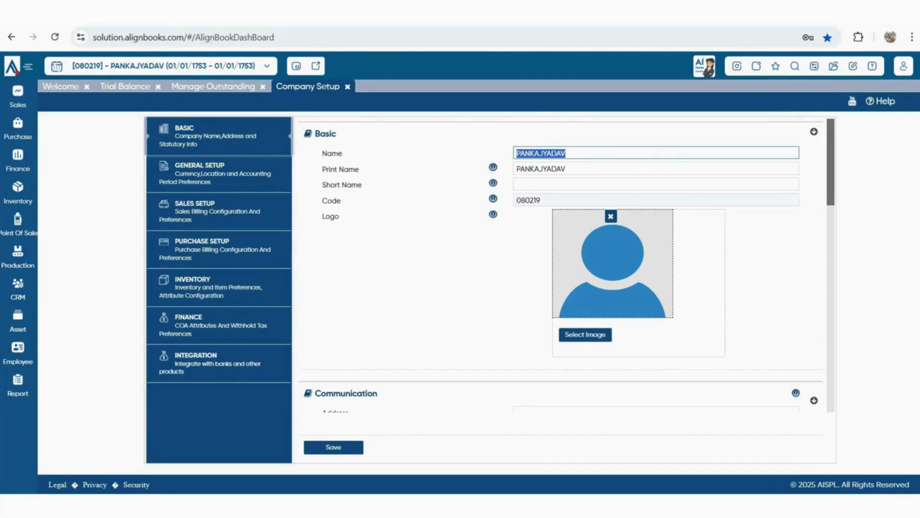
pyautogui.press('BackSpace')
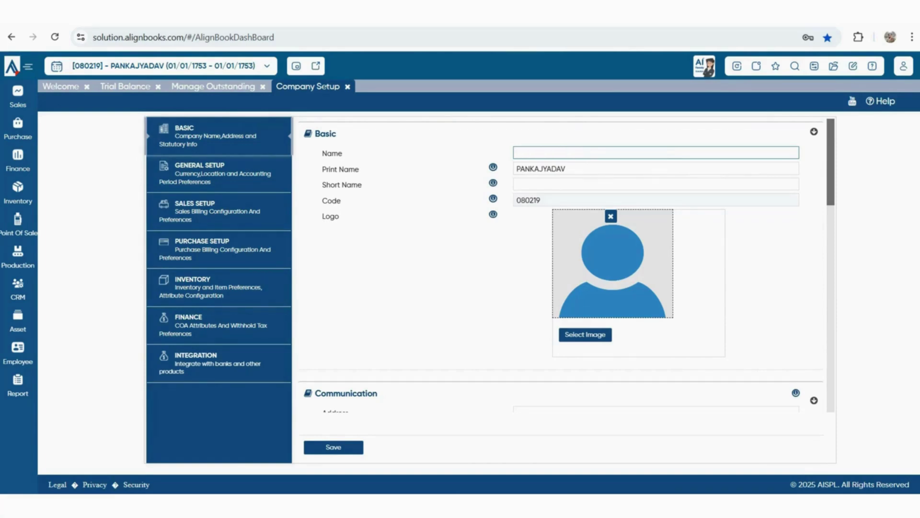
pyautogui.write('GENRAL TRADING C')
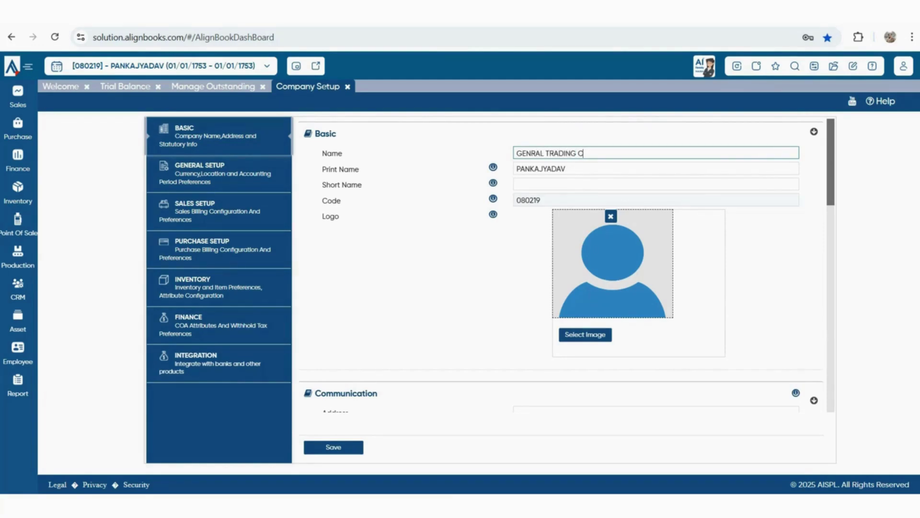
pyautogui.write('OMPANY')
pyautogui.hotkey('ctrl', 'a')
pyautogui.hotkey('ctrl', 'c')
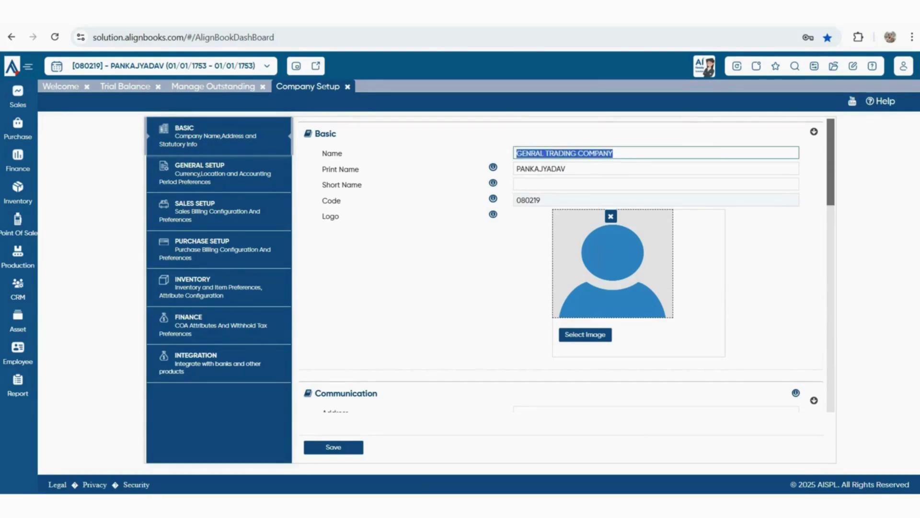
pyautogui.press('Tab')
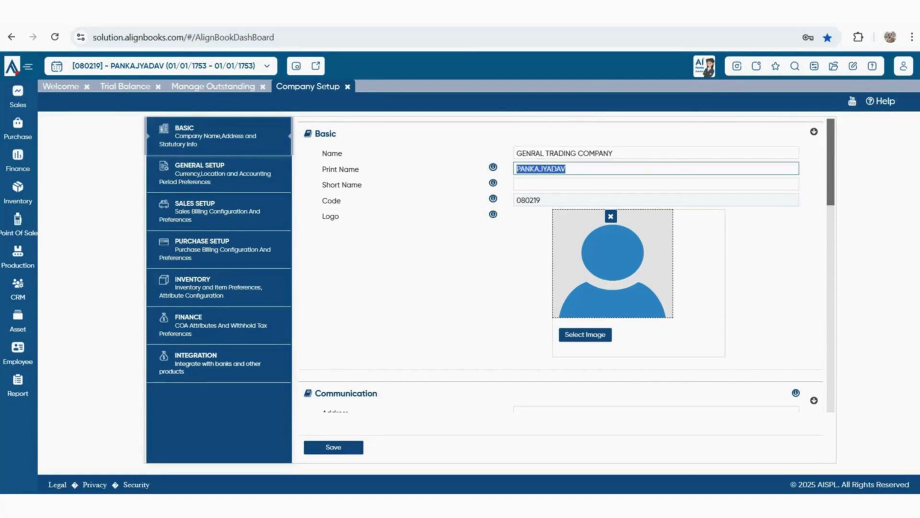
pyautogui.hotkey('ctrl', 'v')
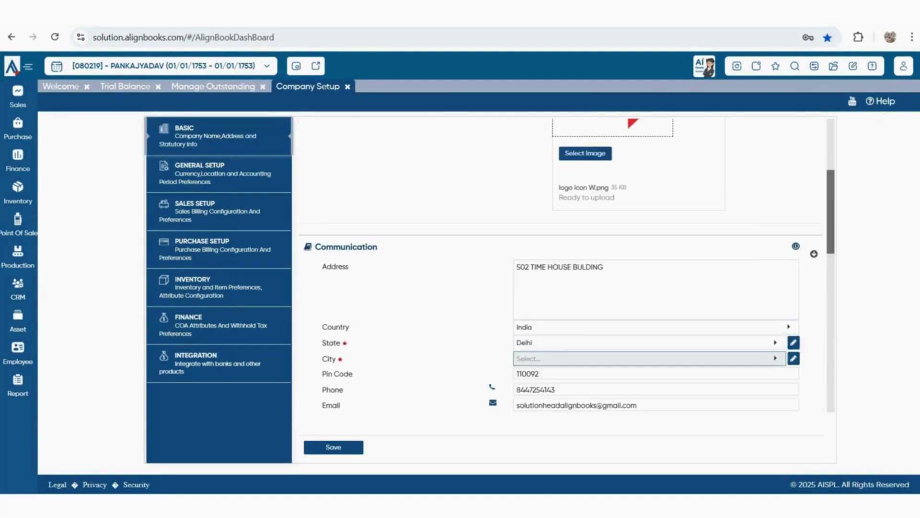
pyautogui.click(650, 358)
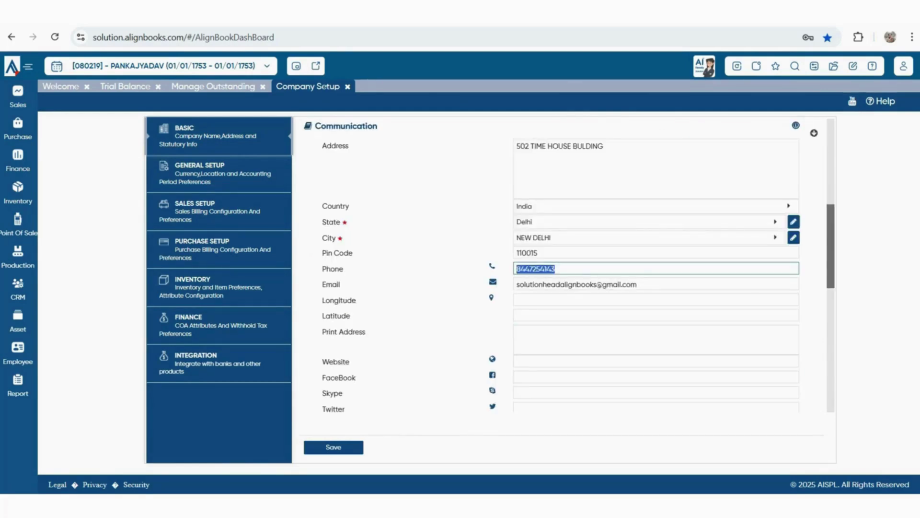
# Replace the company's Phone with the new phone number
pyautogui.press('BackSpace')
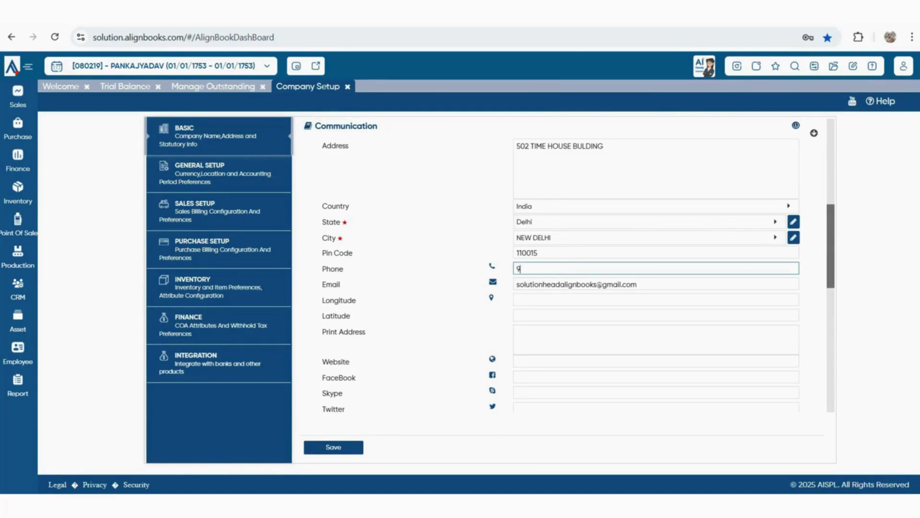
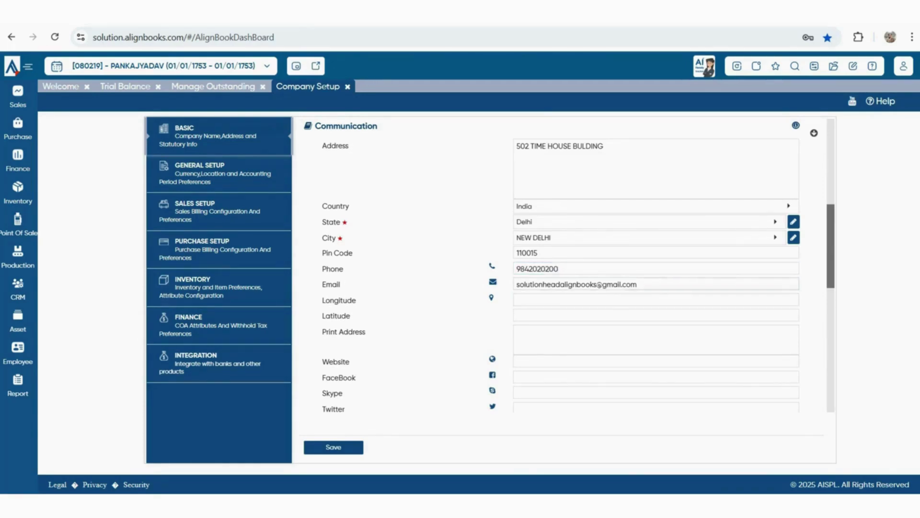
pyautogui.moveTo(640, 284); pyautogui.dragTo(515, 284)
pyautogui.scroll(-1, 561, 288)
# Set Website to alignbooks.com, leaving FaceBook, Skype, Twitter and Linked In blank
pyautogui.click(560, 301)
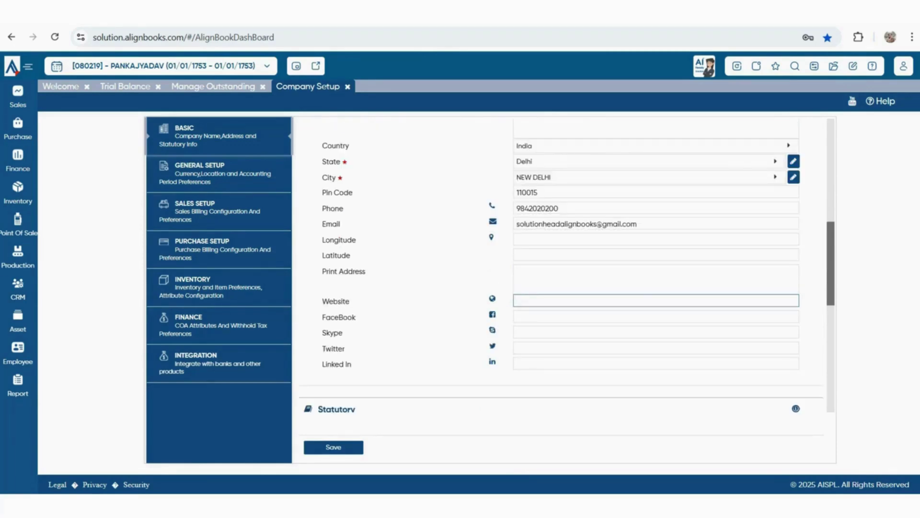
pyautogui.write('alignbooks.com')
pyautogui.click(561, 316)
pyautogui.click(561, 331)
pyautogui.click(561, 348)
pyautogui.click(561, 362)
pyautogui.scroll(-2, 561, 357)
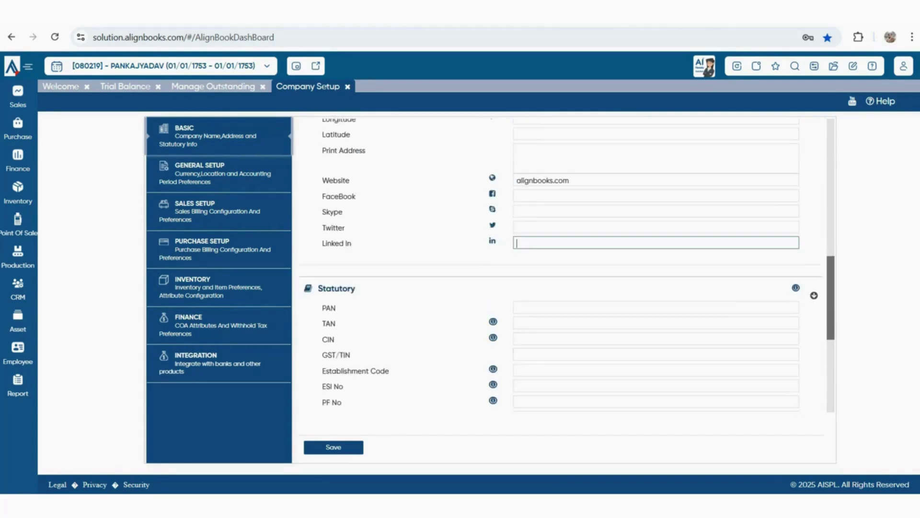
# Enter the company's PAN, leaving TAN and CIN empty
pyautogui.click(561, 308)
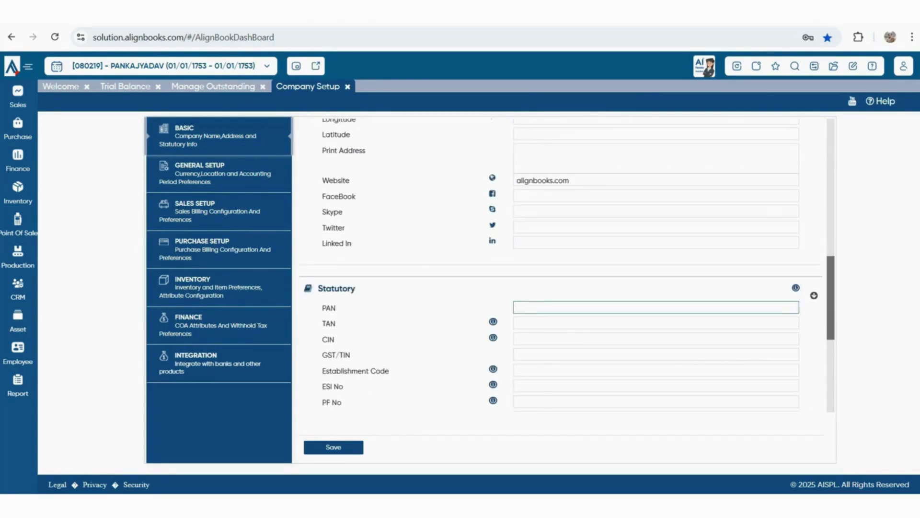
pyautogui.write('ABFGVDT45')
pyautogui.press('Tab')
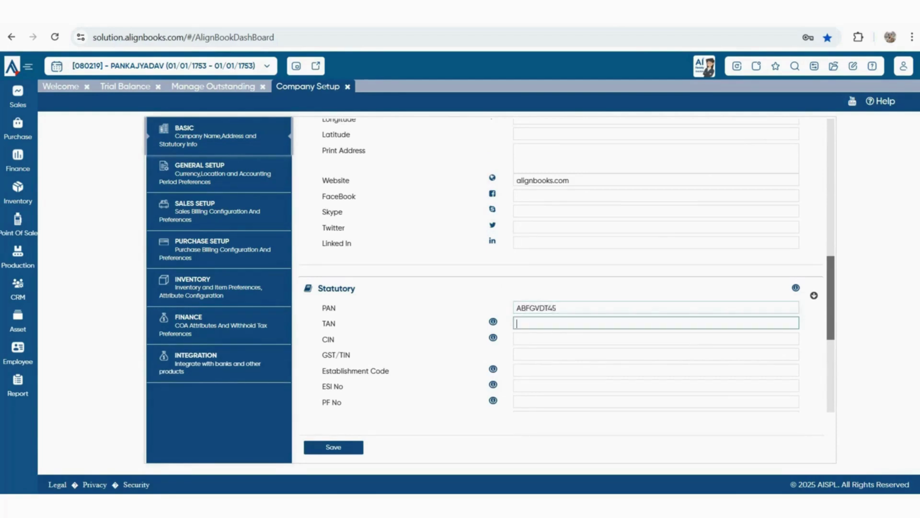
pyautogui.click(656, 338)
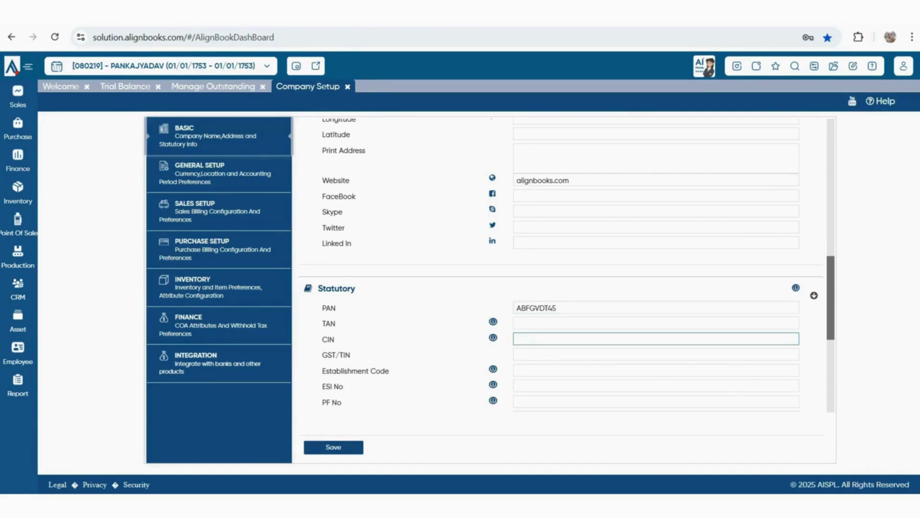
pyautogui.press('Tab')
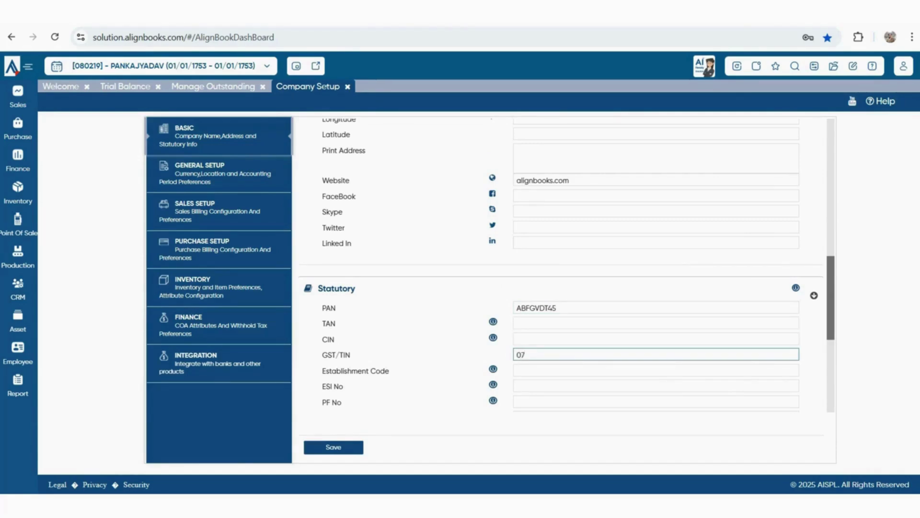
# Enter the company's GST/TIN, skipping Establishment Code, ESI No, PF No, Authorized Person and IEC Code
pyautogui.press('Tab')
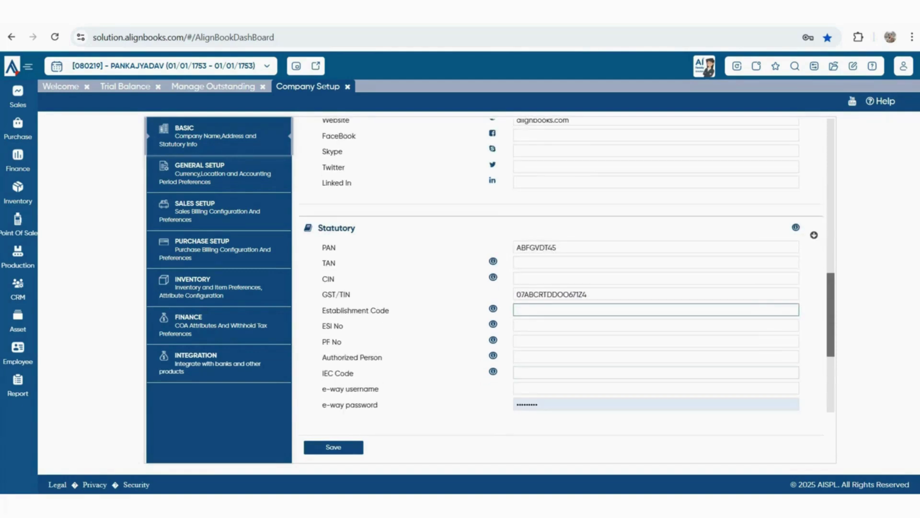
pyautogui.press('Tab')
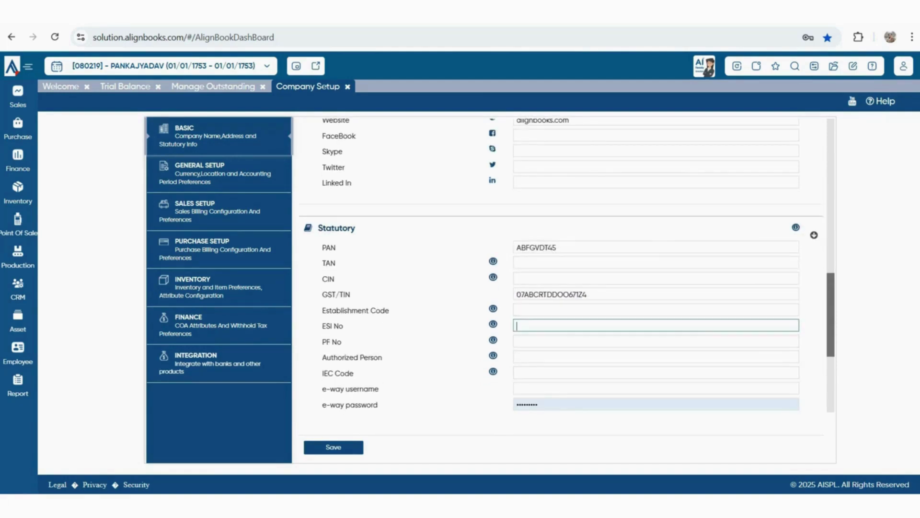
pyautogui.press('Tab')
pyautogui.press('Tab')
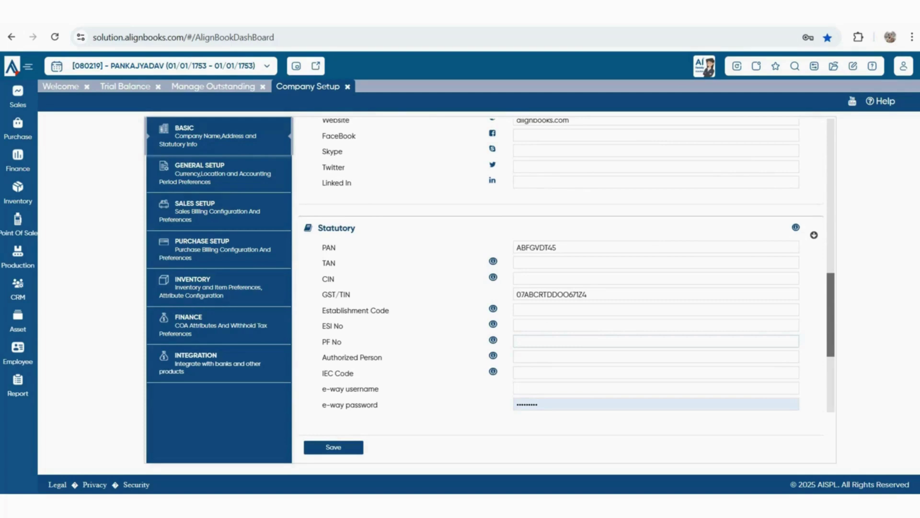
pyautogui.scroll(-1, 567, 265)
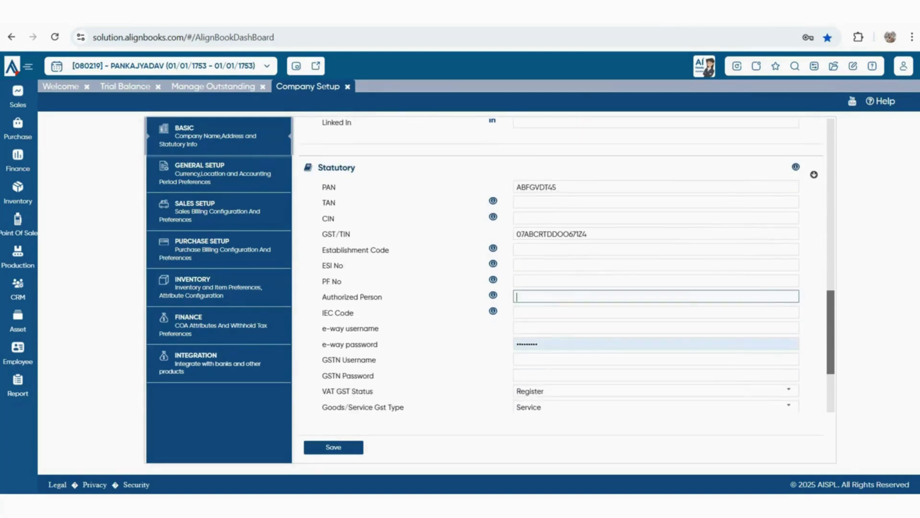
pyautogui.press('Tab')
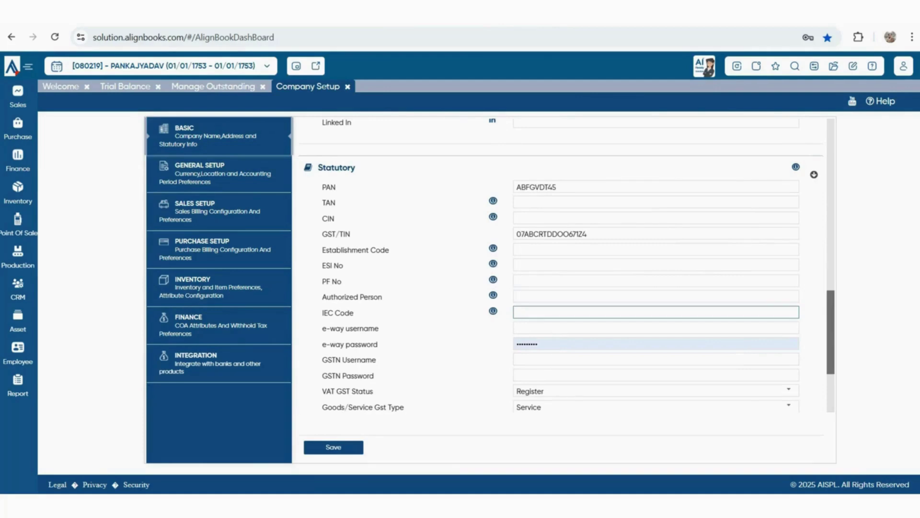
pyautogui.press('Tab')
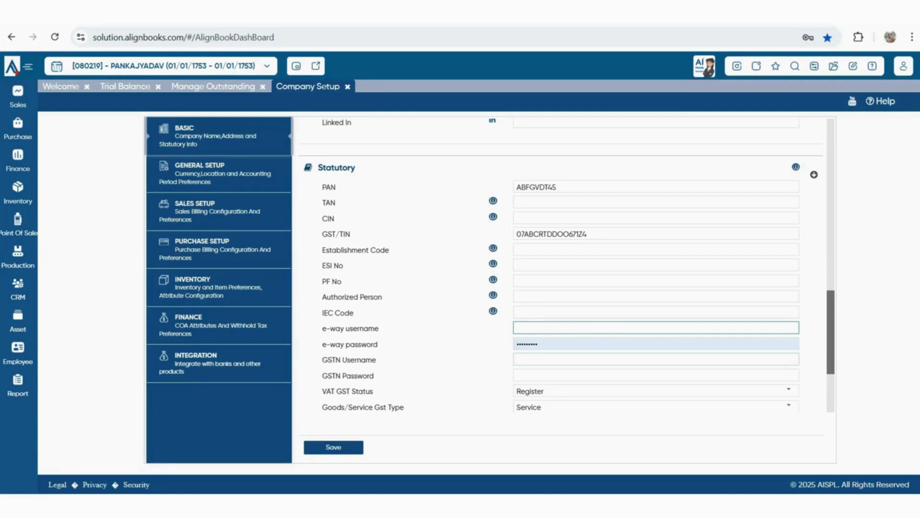
# Keep VAT GST Status at Register, passing the eInvoice, Market Place URL and Drug License fields
pyautogui.scroll(-1, 561, 263)
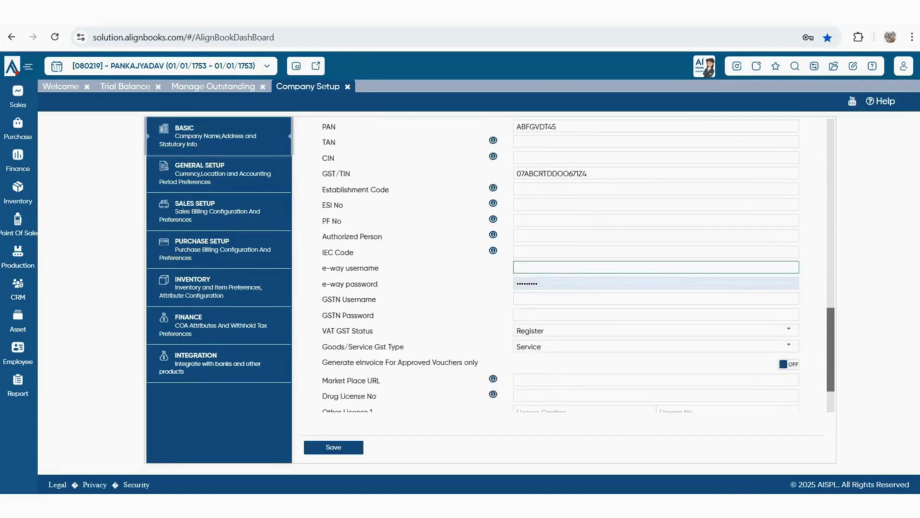
pyautogui.click(789, 330)
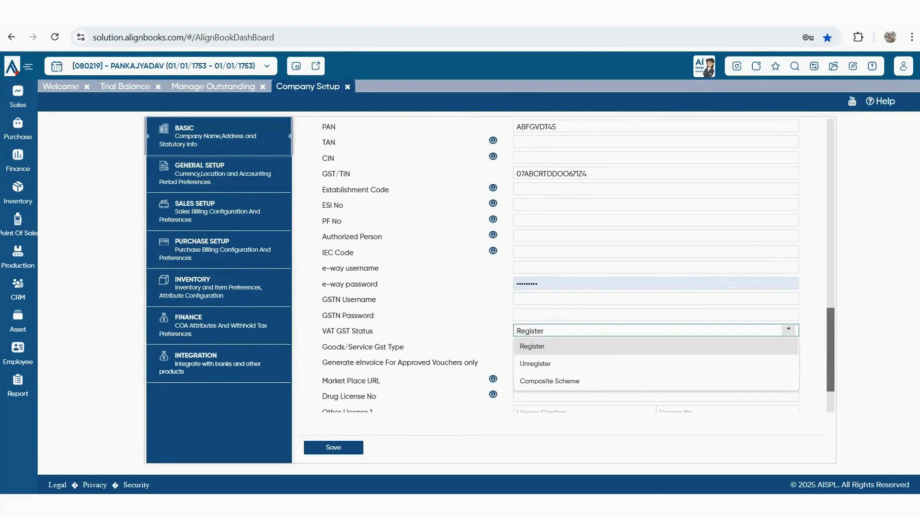
pyautogui.press('Return')
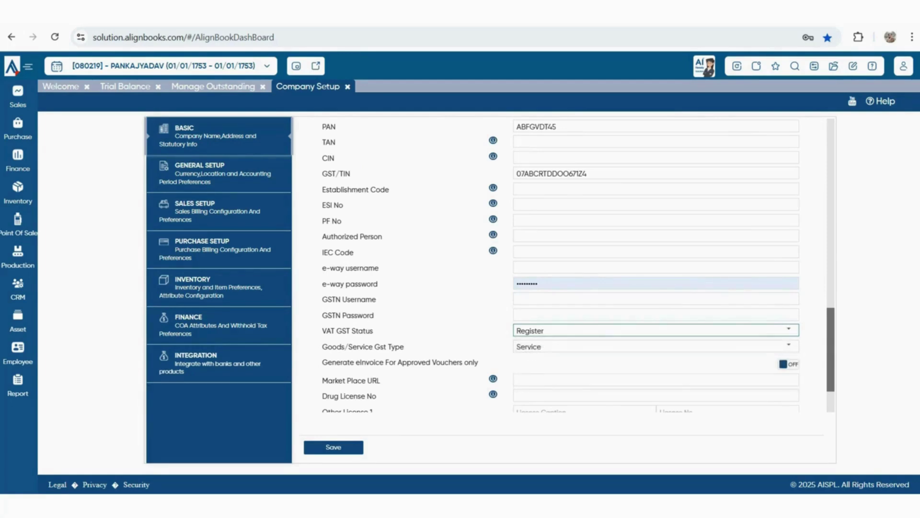
pyautogui.scroll(-1, 560, 264)
pyautogui.moveTo(328, 301); pyautogui.dragTo(479, 301)
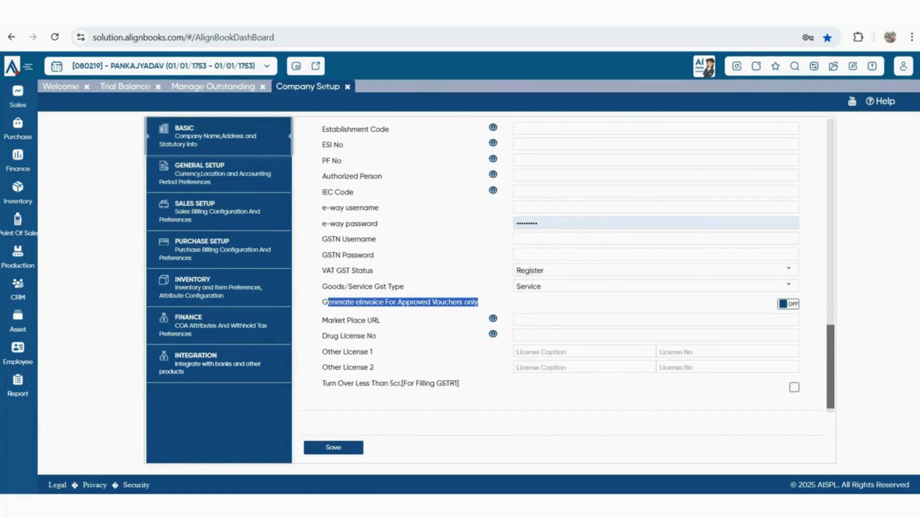
pyautogui.click(575, 319)
pyautogui.scroll(-1, 579, 266)
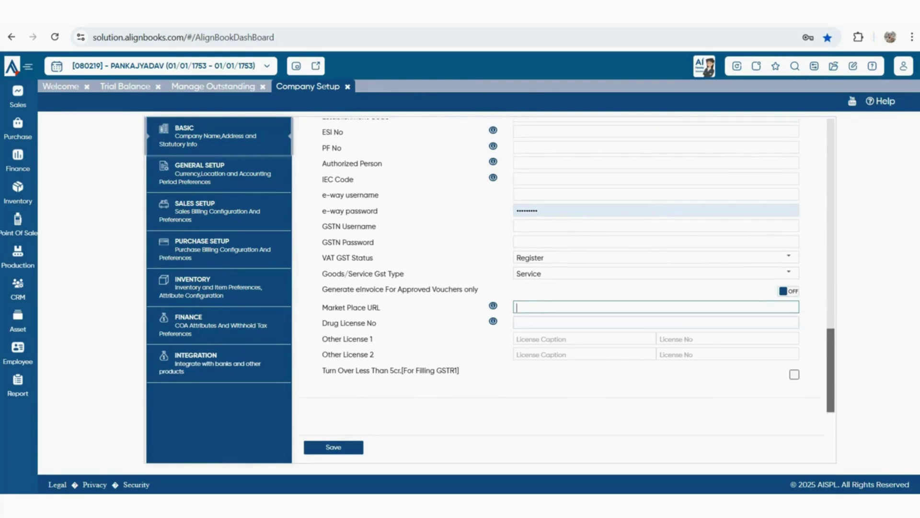
pyautogui.click(575, 322)
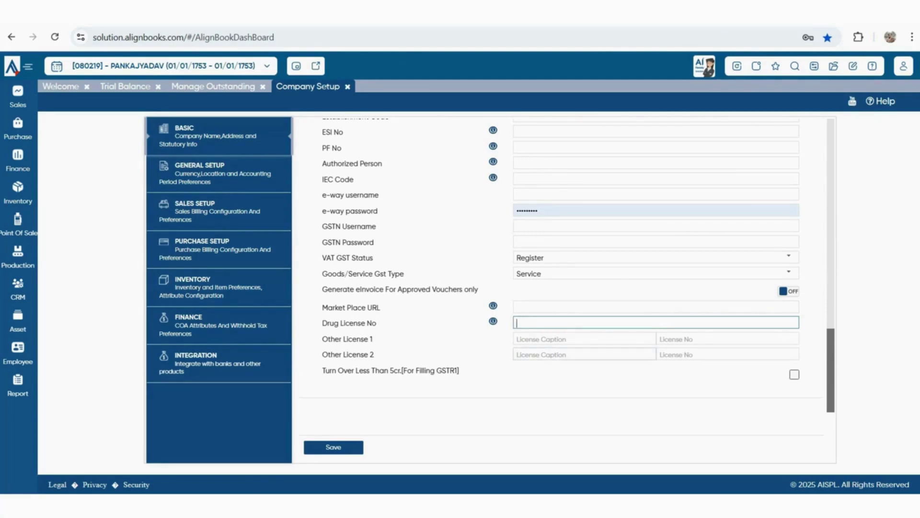
# Caption Other License 1 as FSSI
pyautogui.click(584, 339)
pyautogui.write('fss')
pyautogui.press('BackSpace')
pyautogui.press('BackSpace')
pyautogui.press('BackSpace')
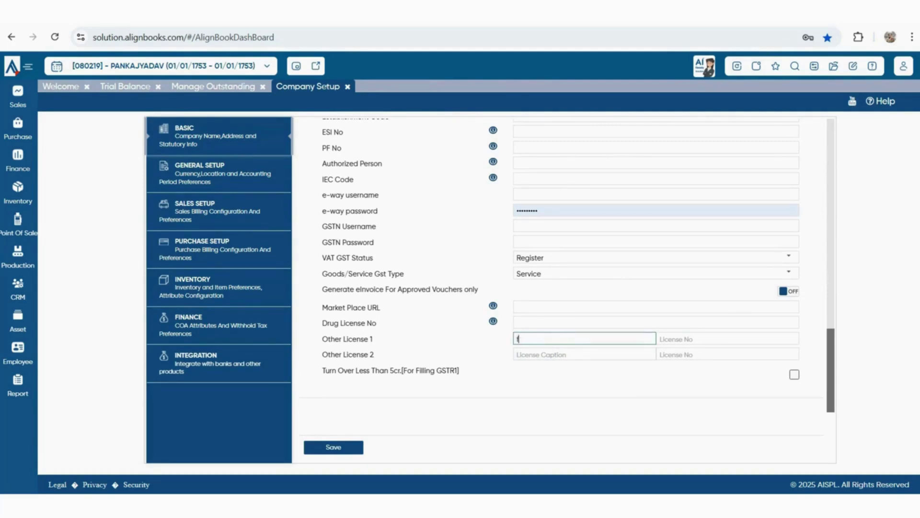
pyautogui.write('FSSI')
pyautogui.click(676, 339)
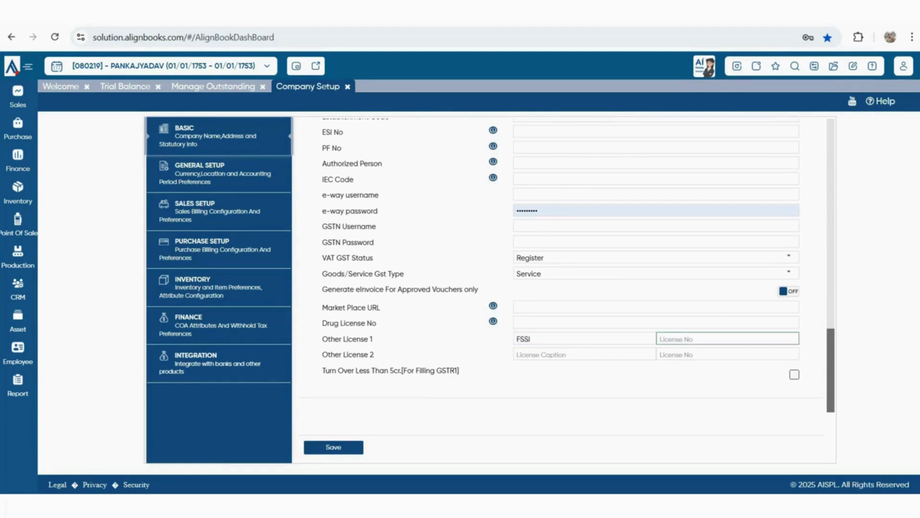
pyautogui.moveTo(325, 371); pyautogui.dragTo(451, 370)
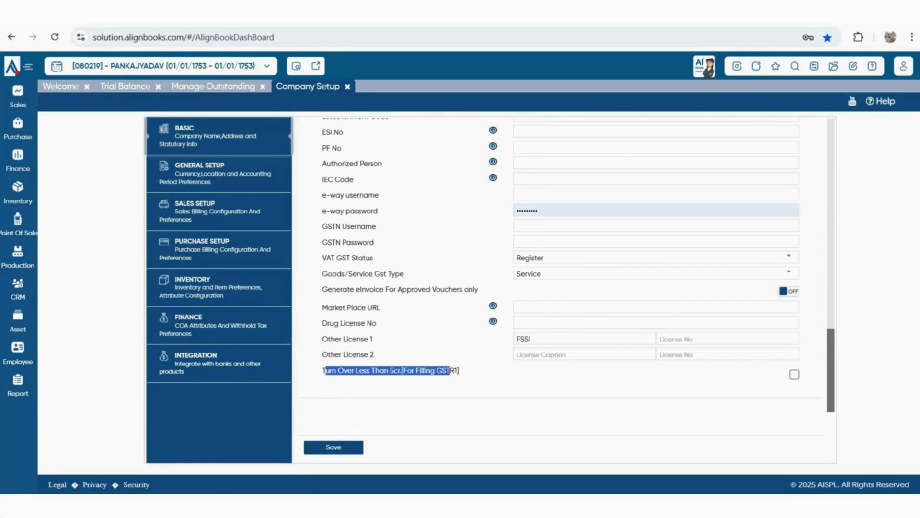
# Remove the extra 'O' from the GST/TIN so the details save, then go to General Setup
pyautogui.click(334, 447)
pyautogui.click(334, 447)
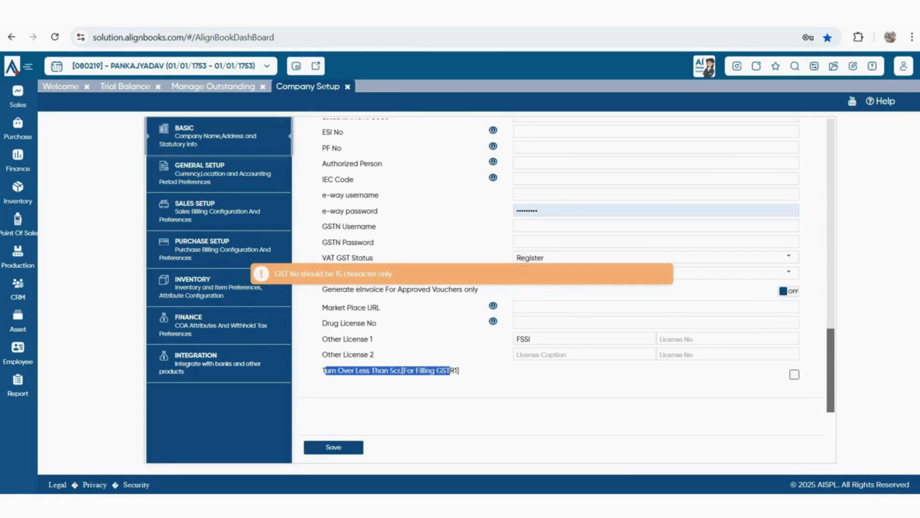
pyautogui.scroll(3, 561, 287)
pyautogui.click(562, 221)
pyautogui.press('BackSpace')
pyautogui.press('Return')
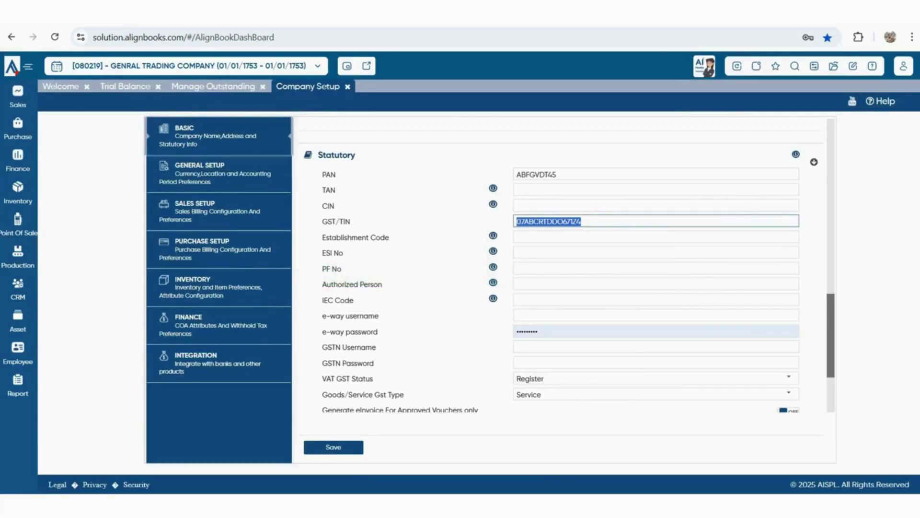
pyautogui.scroll(10, 567, 261)
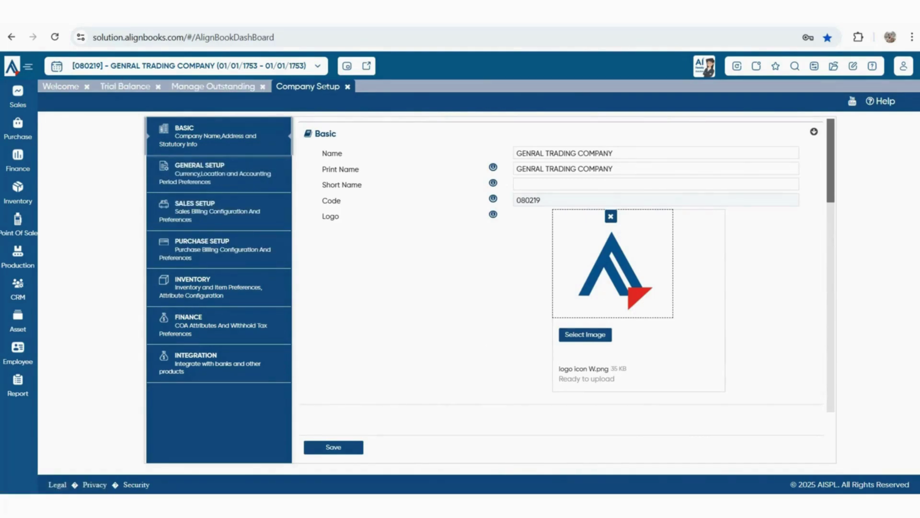
pyautogui.click(219, 173)
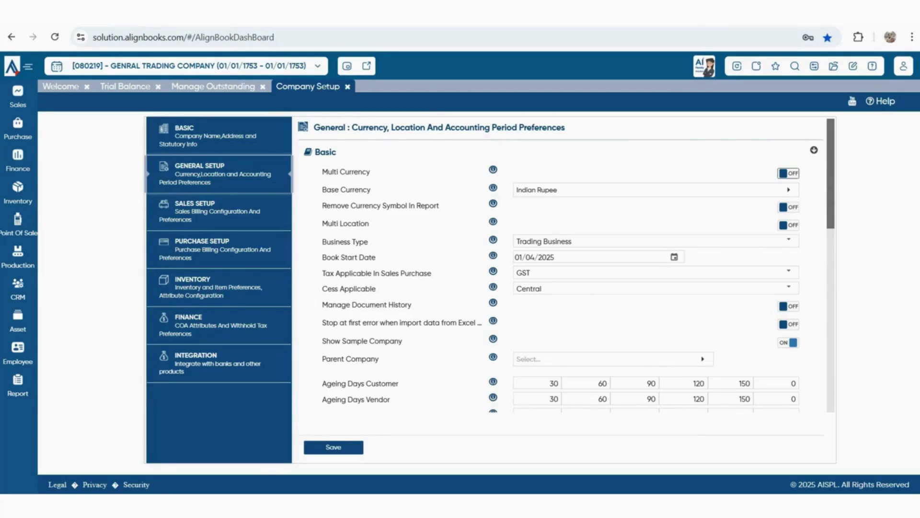
pyautogui.click(788, 173)
pyautogui.click(789, 225)
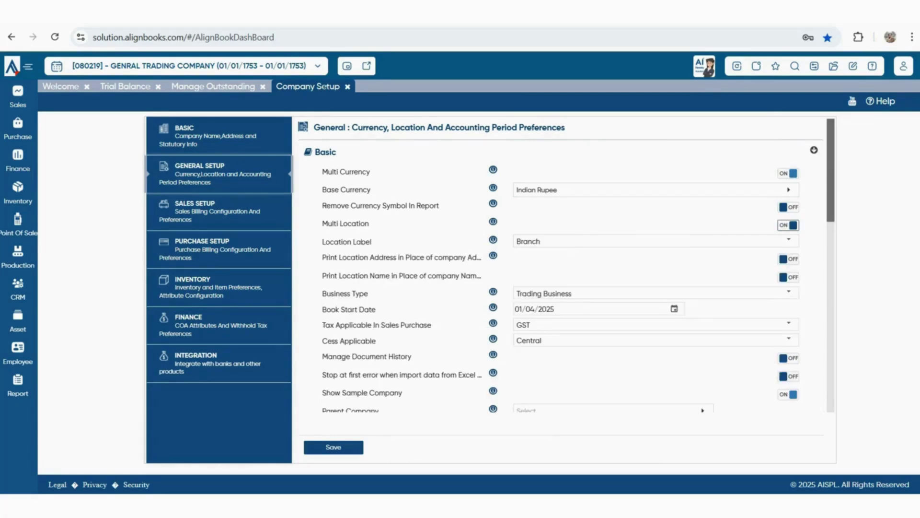
pyautogui.click(789, 225)
pyautogui.click(789, 173)
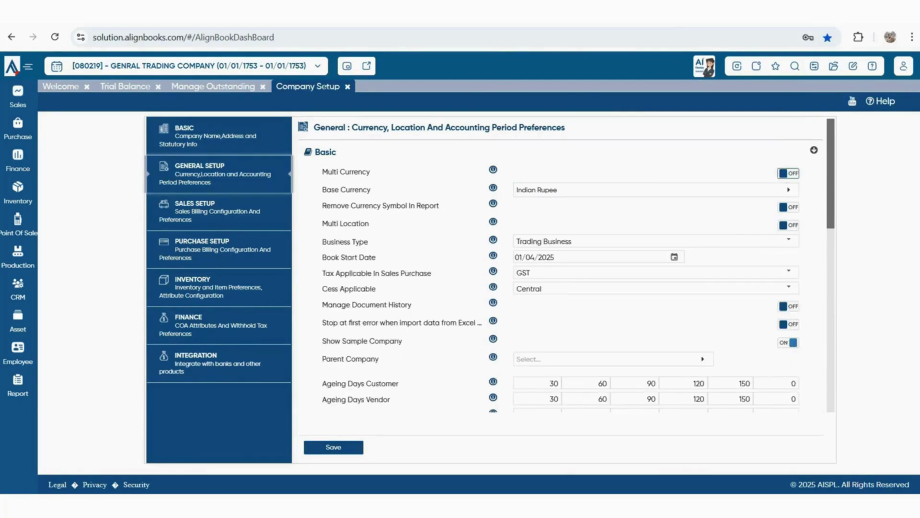
pyautogui.moveTo(331, 206); pyautogui.dragTo(439, 205)
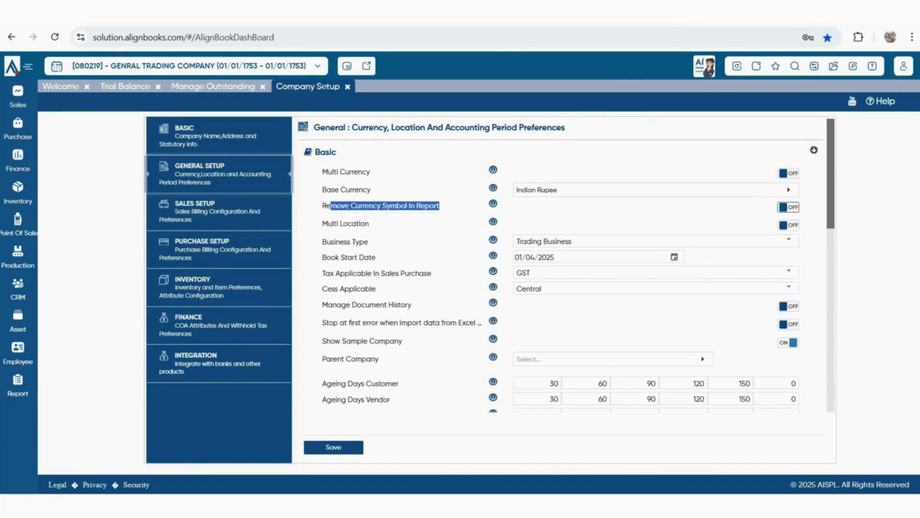
pyautogui.moveTo(326, 242); pyautogui.dragTo(369, 242)
pyautogui.click(789, 241)
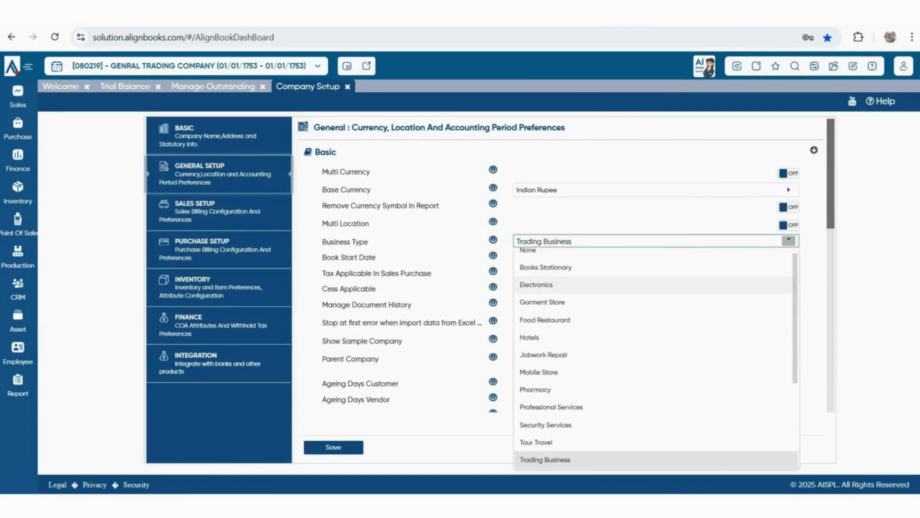
pyautogui.click(545, 460)
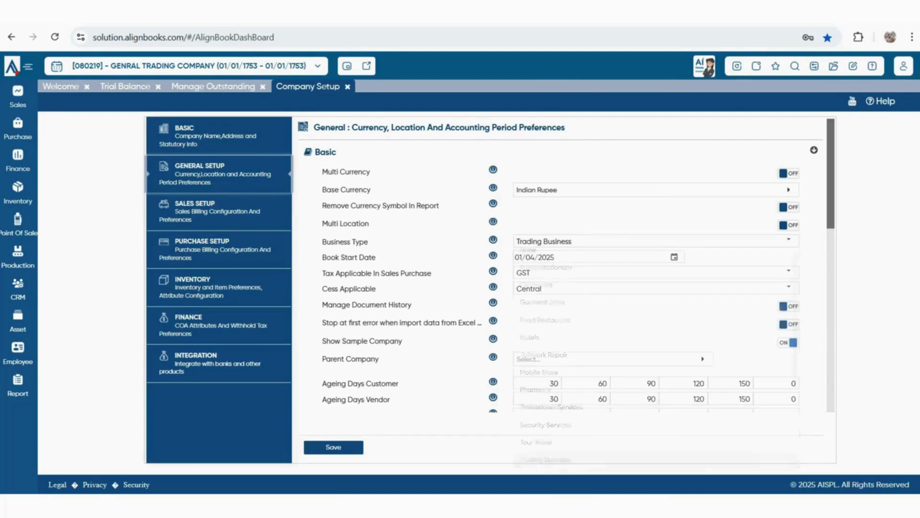
pyautogui.moveTo(571, 241); pyautogui.dragTo(517, 241)
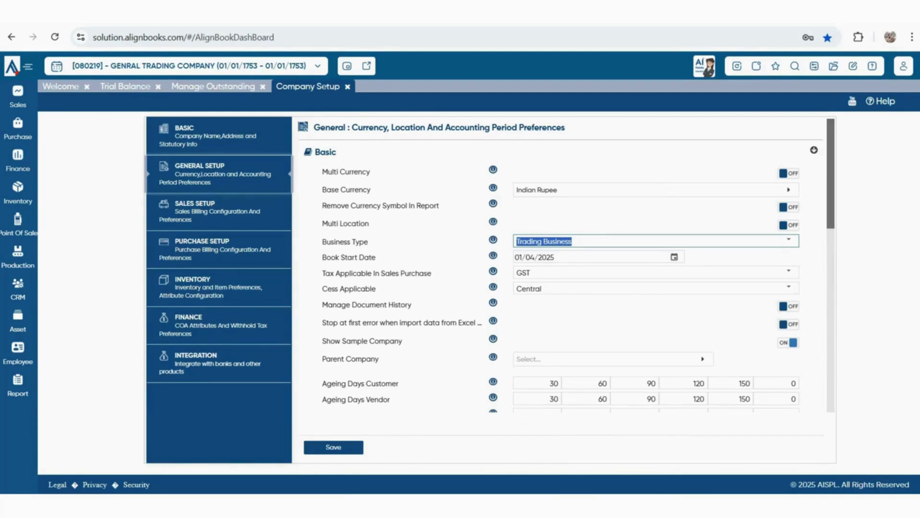
pyautogui.click(788, 239)
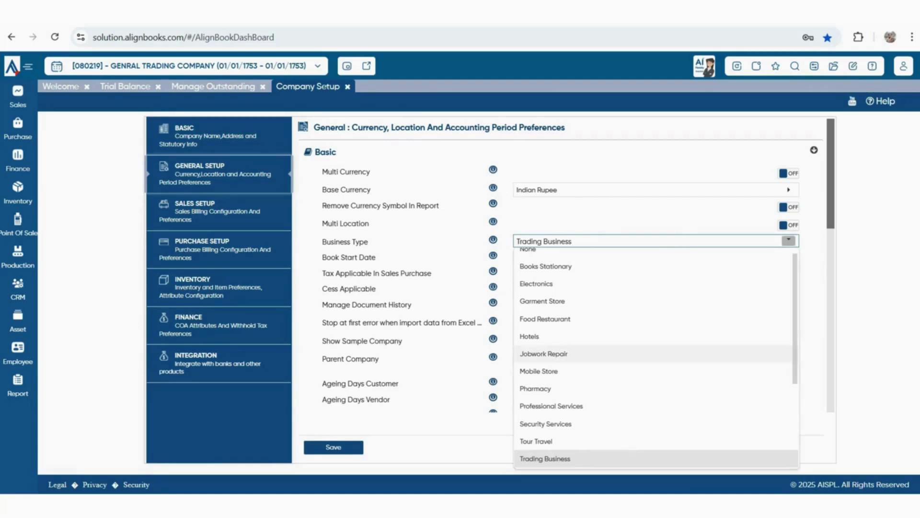
pyautogui.scroll(-3, 544, 354)
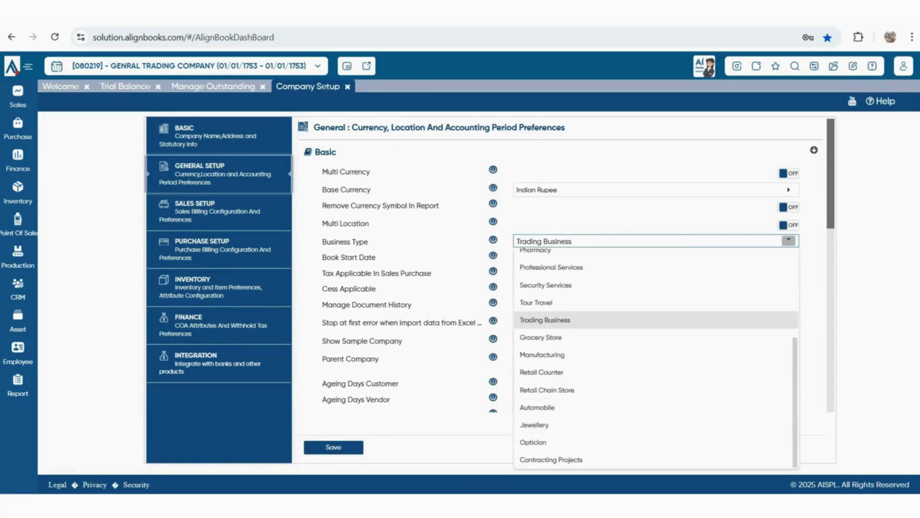
pyautogui.click(460, 307)
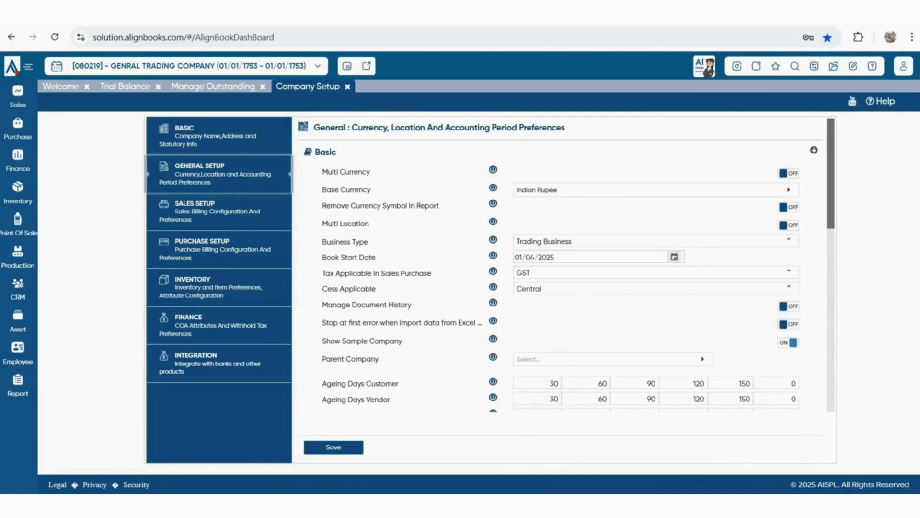
pyautogui.moveTo(557, 258); pyautogui.dragTo(515, 258)
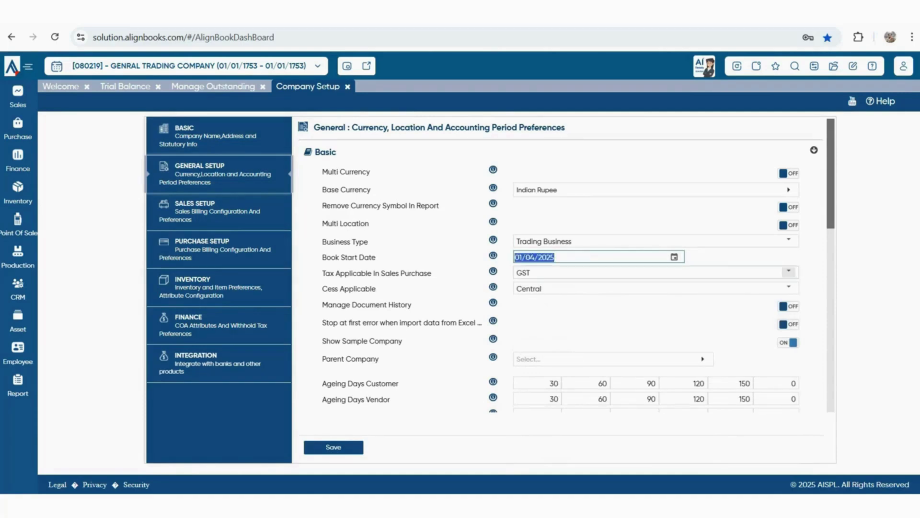
pyautogui.click(524, 273)
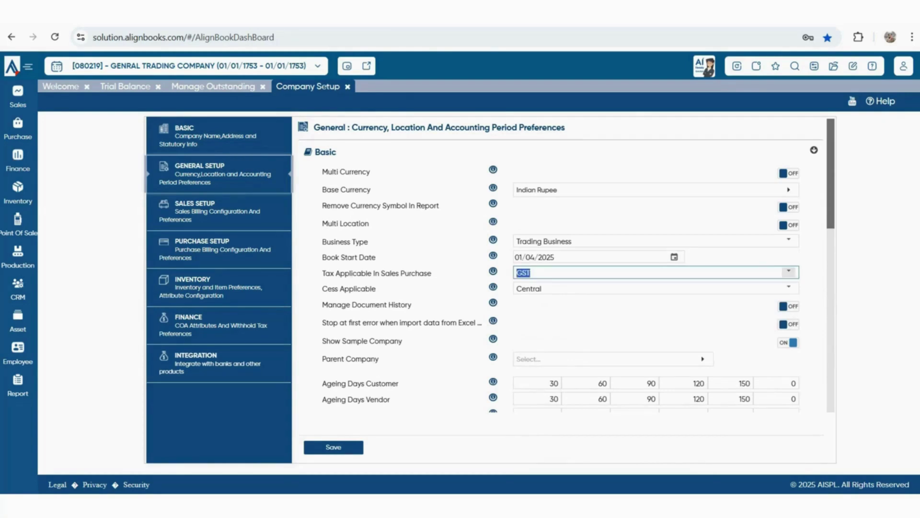
# Keep GST as Tax Applicable, reviewing document history, import-error and WhatsApp (Web) URL settings
pyautogui.click(788, 272)
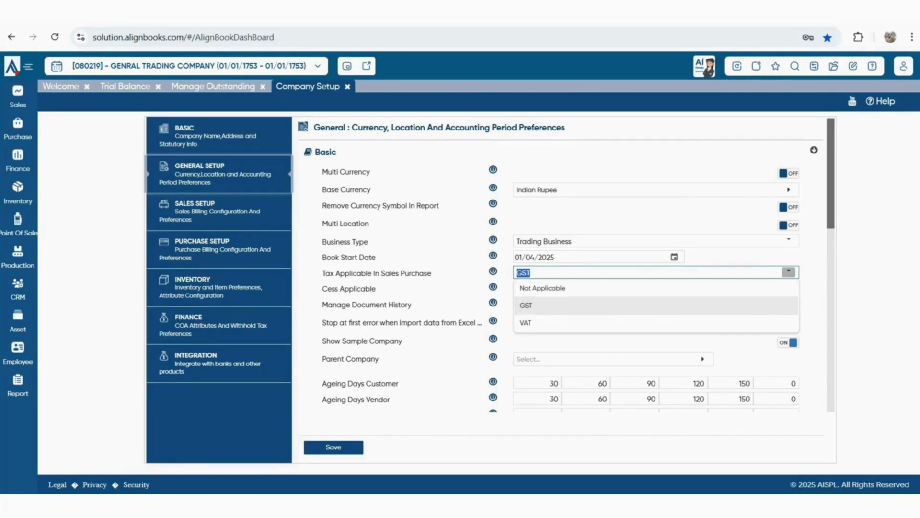
pyautogui.press('Return')
pyautogui.scroll(-1, 566, 264)
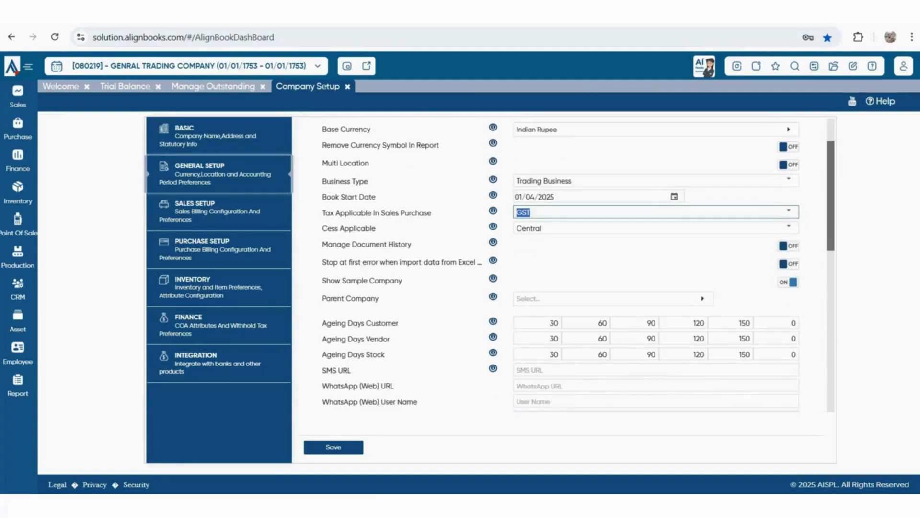
pyautogui.scroll(-1, 566, 265)
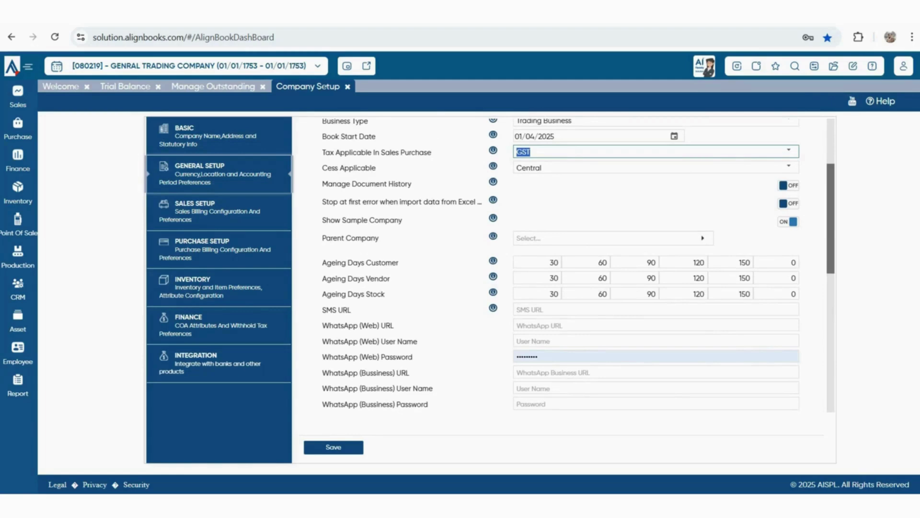
pyautogui.tripleClick(367, 184)
pyautogui.moveTo(322, 201); pyautogui.dragTo(467, 202)
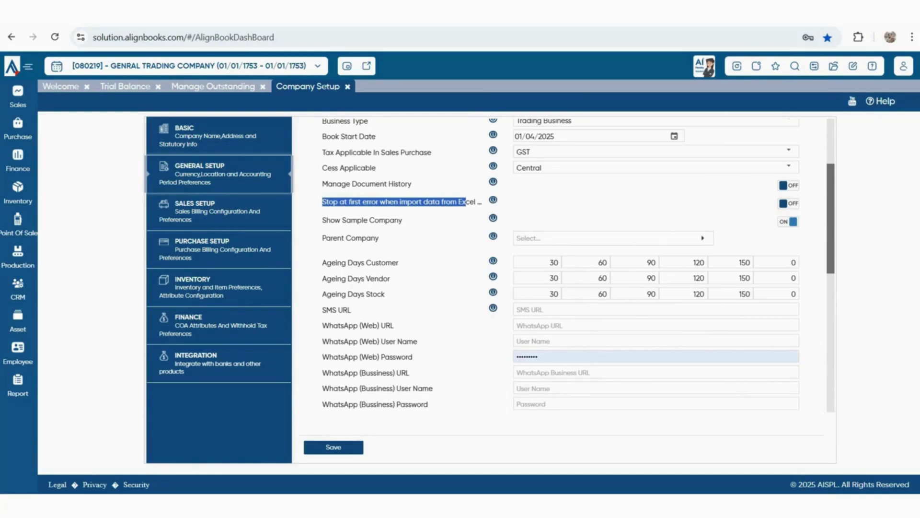
pyautogui.scroll(2, 578, 265)
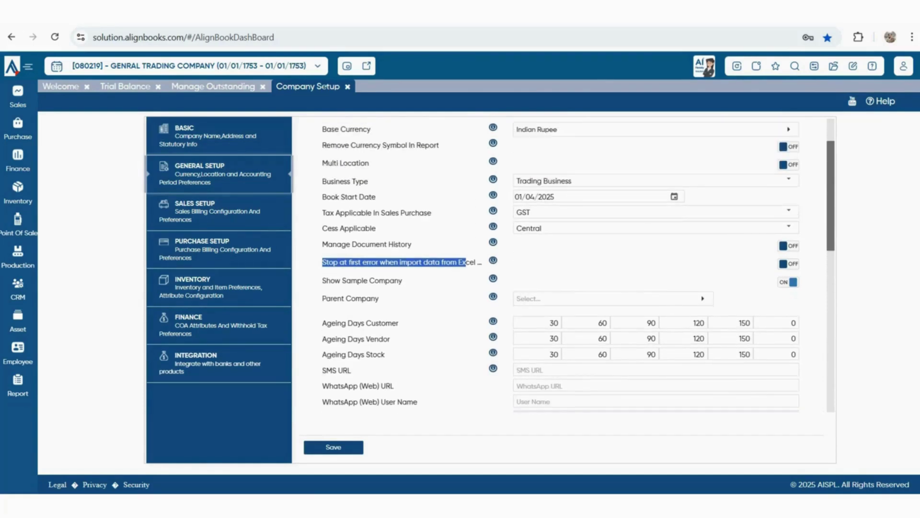
pyautogui.scroll(-2, 578, 265)
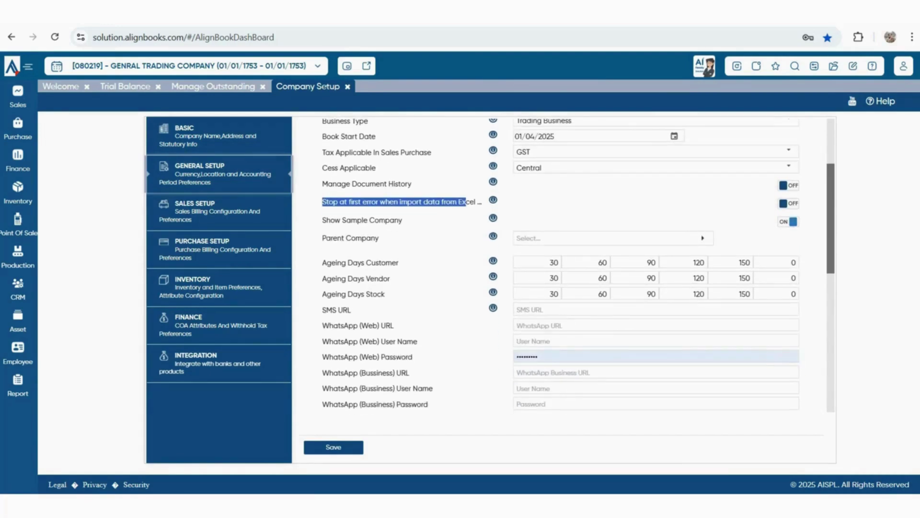
pyautogui.tripleClick(357, 326)
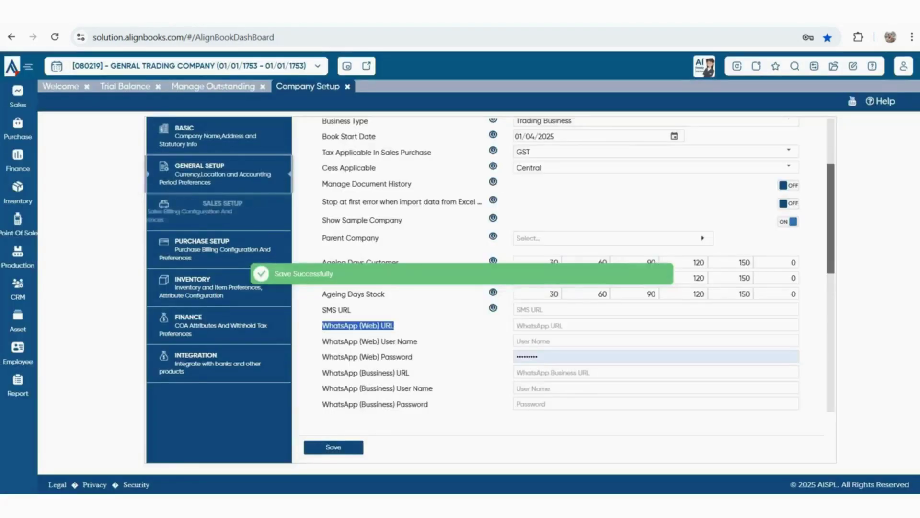
# Show Sales Setup's salesman and agent billing settings and the Salesman Wise Billing choices
pyautogui.click(218, 212)
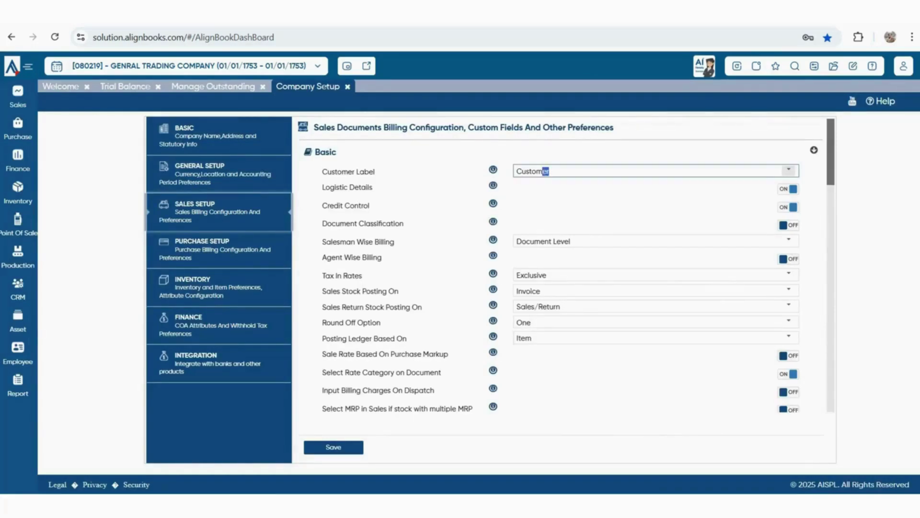
pyautogui.moveTo(323, 187); pyautogui.dragTo(325, 187)
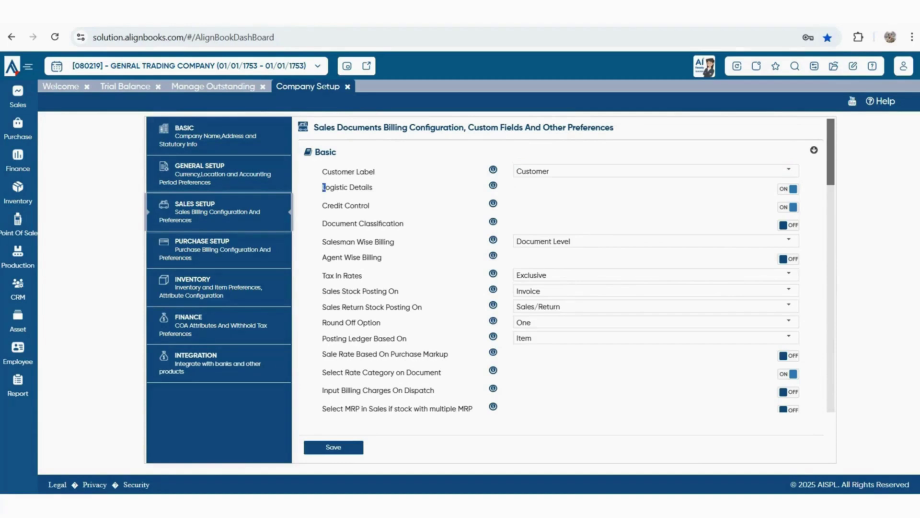
pyautogui.click(324, 188)
pyautogui.moveTo(343, 205); pyautogui.dragTo(355, 205)
pyautogui.moveTo(327, 242); pyautogui.dragTo(383, 258)
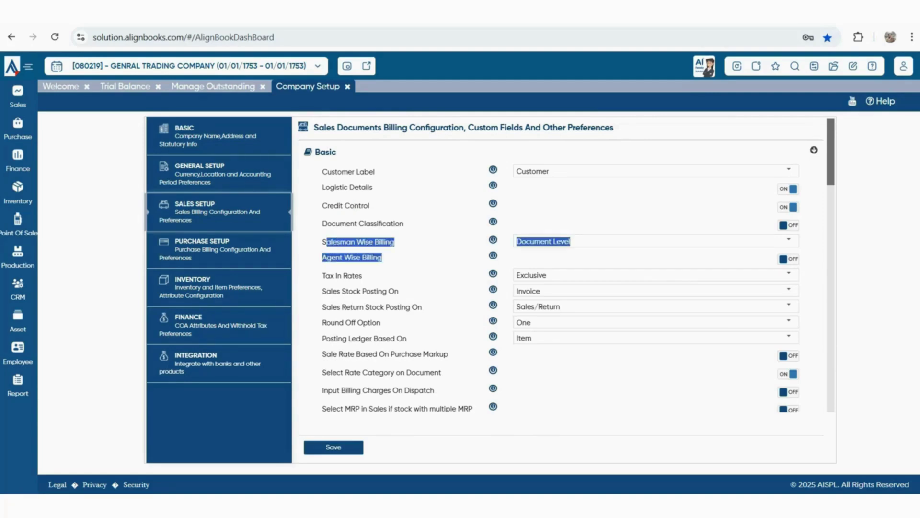
pyautogui.click(788, 240)
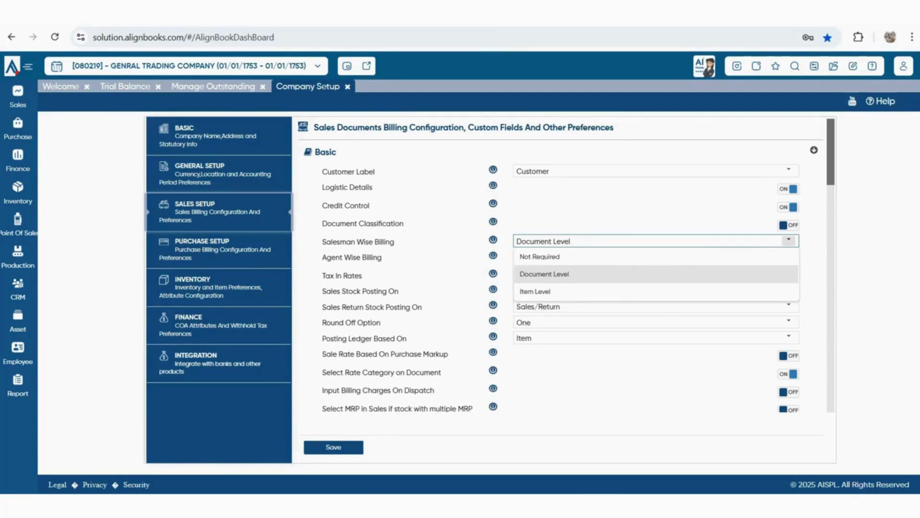
# Keep Salesman Wise Billing at Document Level rather than Item Level
pyautogui.press('Down')
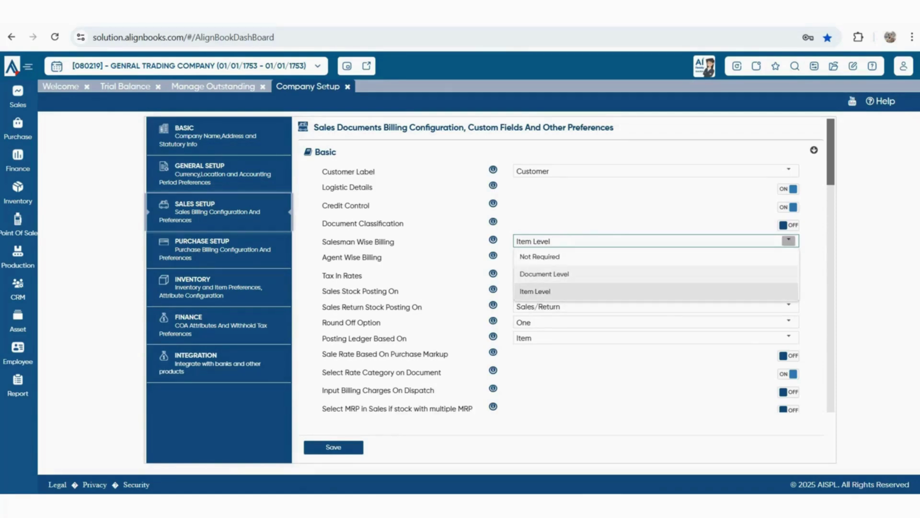
pyautogui.press('Up')
pyautogui.press('Return')
pyautogui.hotkey('ctrl', 'shift', 'Left')
pyautogui.hotkey('ctrl', 'shift', 'Left')
pyautogui.press('Tab')
pyautogui.moveTo(363, 276); pyautogui.dragTo(324, 275)
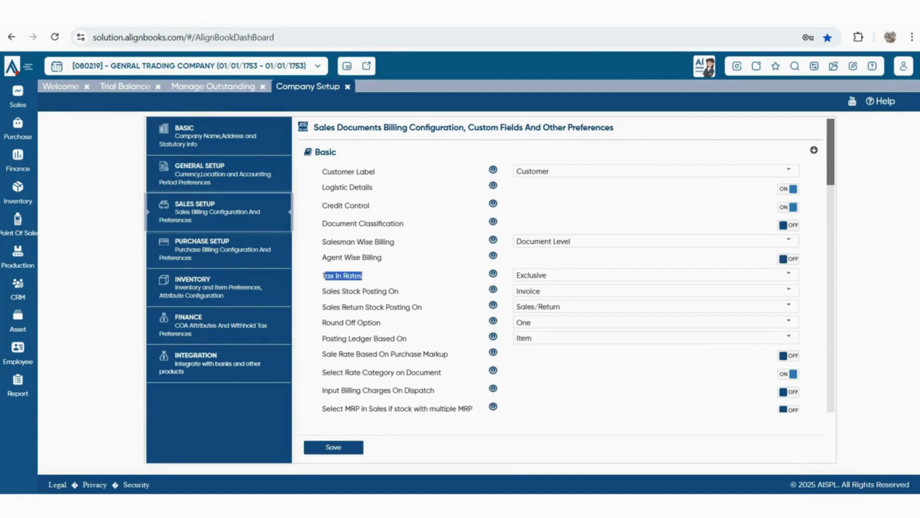
pyautogui.moveTo(382, 258); pyautogui.dragTo(322, 258)
# Switch Agent Wise Billing on and show the Tax In Rates choices
pyautogui.press('Tab')
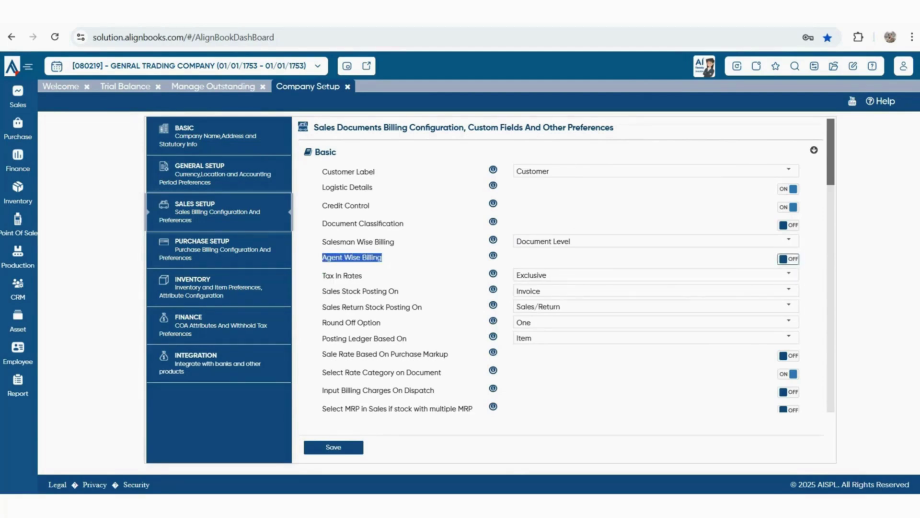
pyautogui.press('space')
pyautogui.moveTo(325, 275); pyautogui.dragTo(363, 276)
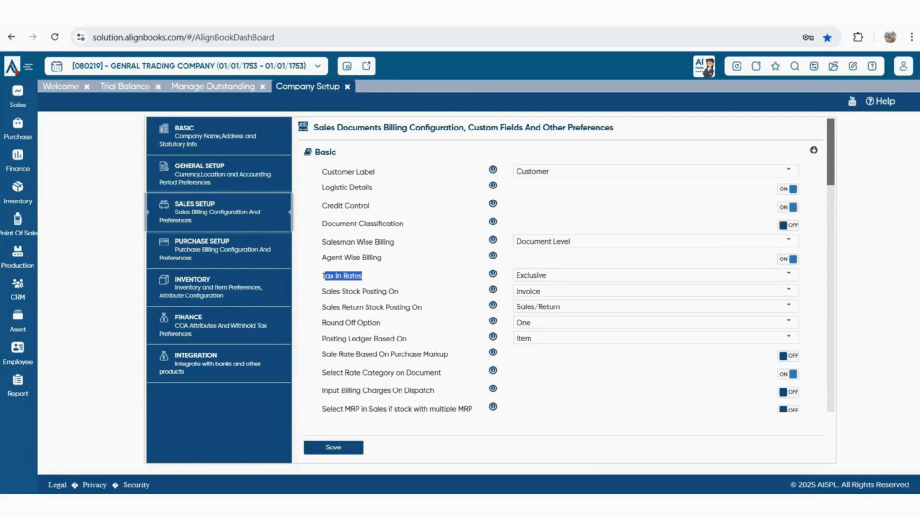
pyautogui.click(789, 274)
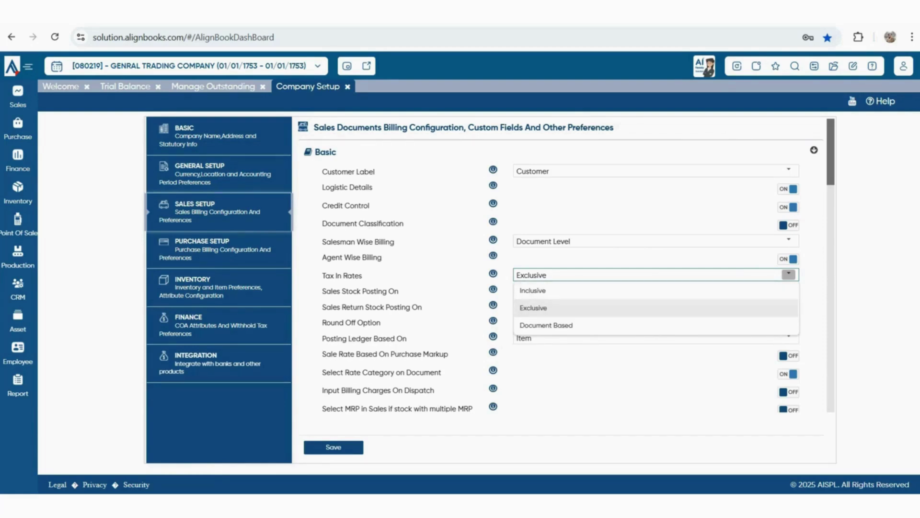
# Set Tax In Rates to Document Based and keep Sales Stock Posting On at Invoice
pyautogui.press('Down')
pyautogui.press('Return')
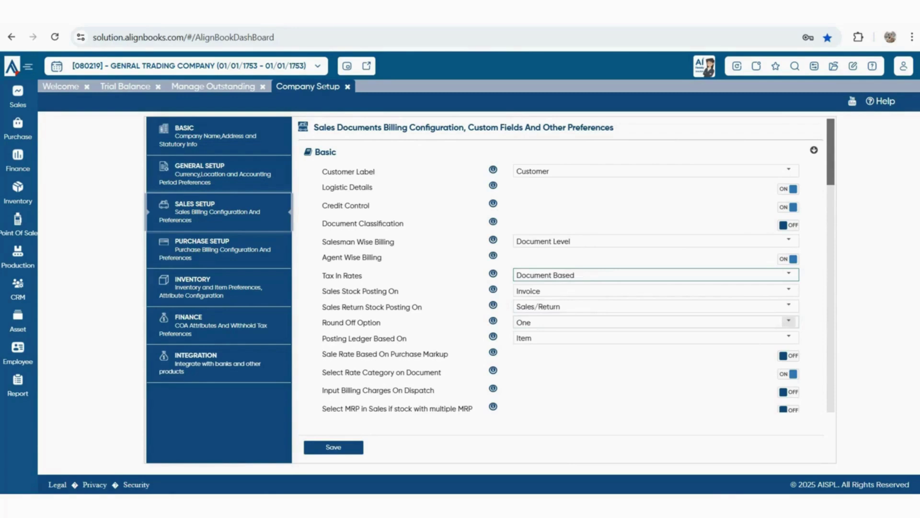
pyautogui.moveTo(400, 292); pyautogui.dragTo(332, 291)
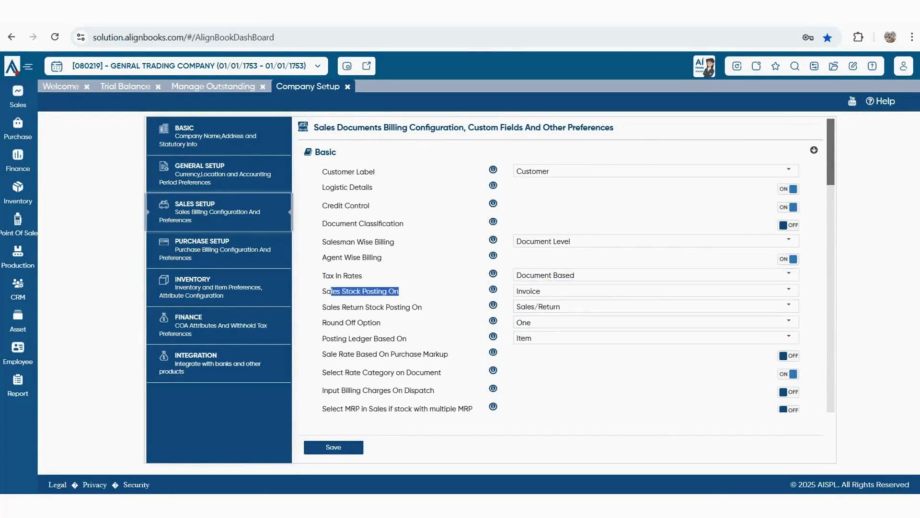
pyautogui.click(789, 289)
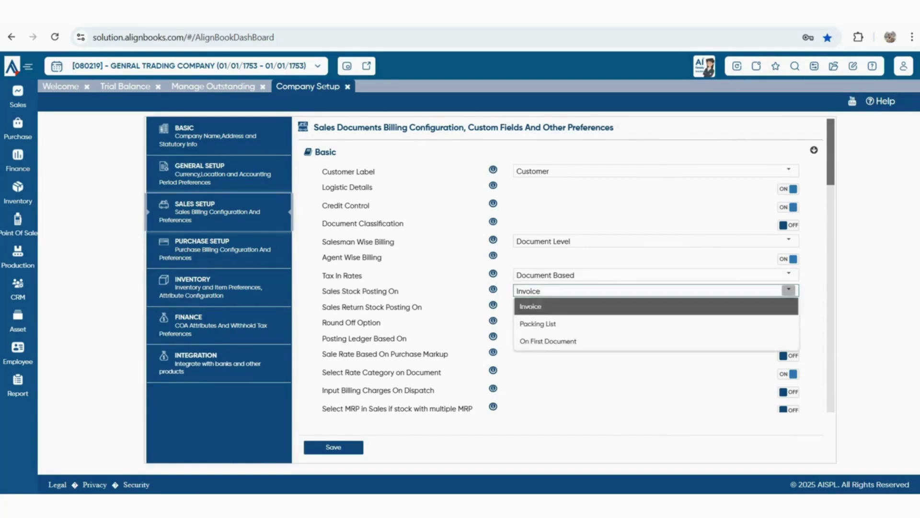
pyautogui.click(531, 306)
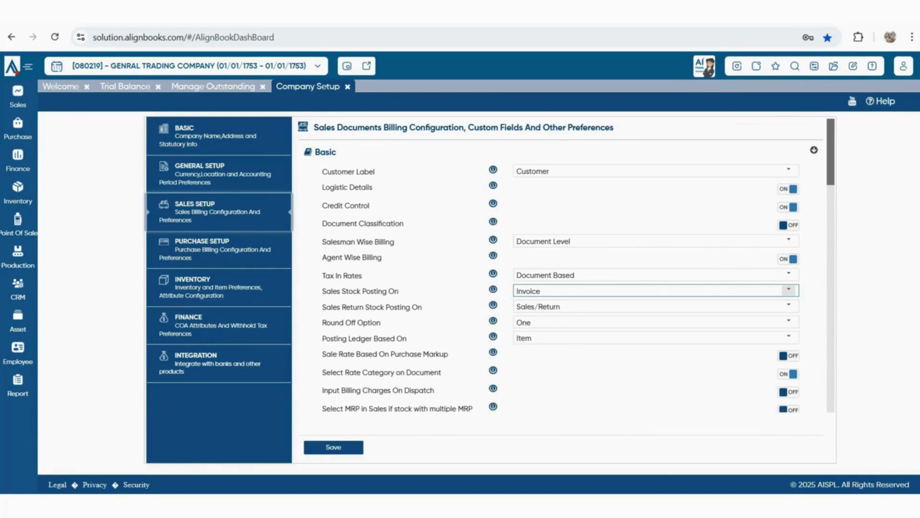
pyautogui.click(788, 290)
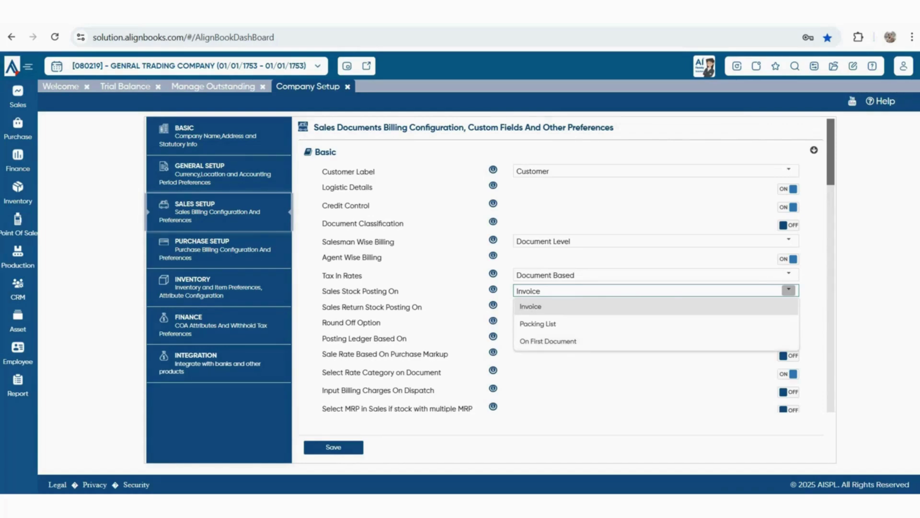
# Leave sales stock posting on Invoice and sales return stock posting on Sales/Return
pyautogui.press('Escape')
pyautogui.moveTo(322, 307); pyautogui.dragTo(422, 307)
pyautogui.click(788, 306)
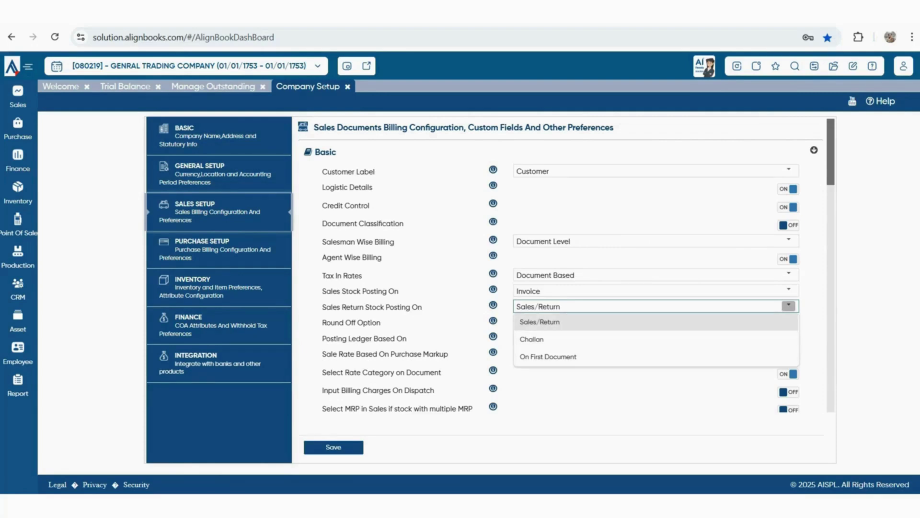
pyautogui.press('Escape')
# Review the purchase-markup, rate category, dispatch charge, multiple-MRP and parent-company rate settings down to Sales Custom Fields
pyautogui.moveTo(330, 354); pyautogui.dragTo(418, 354)
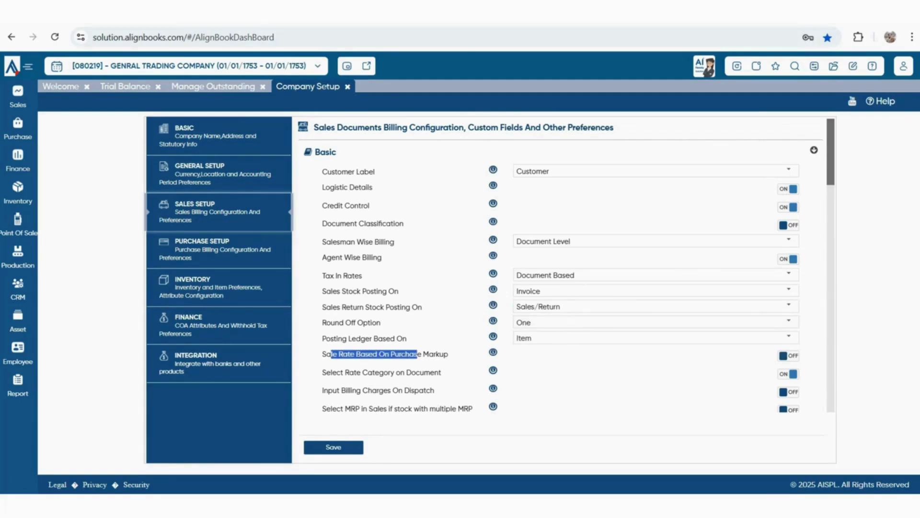
pyautogui.scroll(-1, 578, 264)
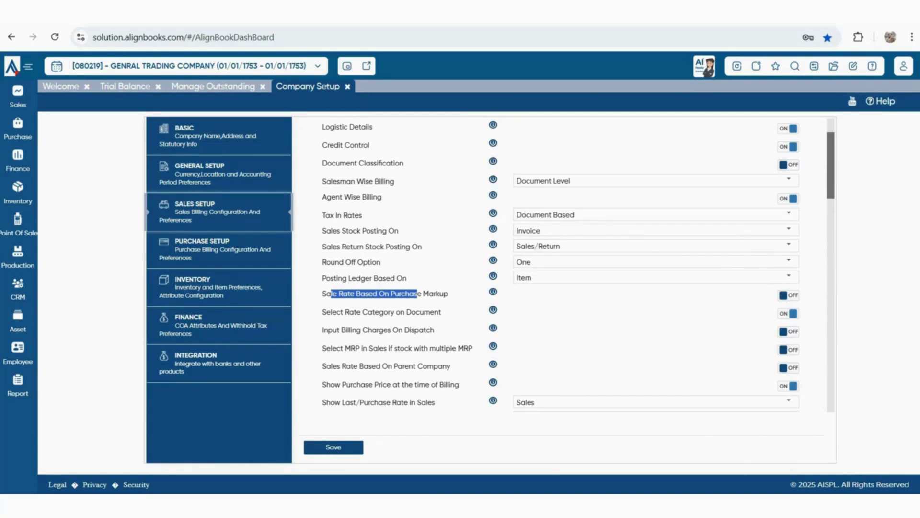
pyautogui.moveTo(322, 311); pyautogui.dragTo(441, 311)
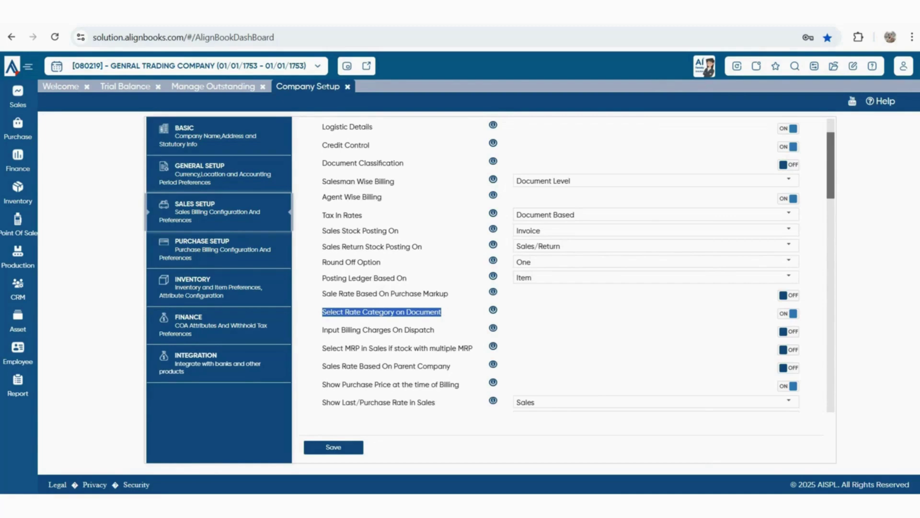
pyautogui.moveTo(322, 330); pyautogui.dragTo(434, 329)
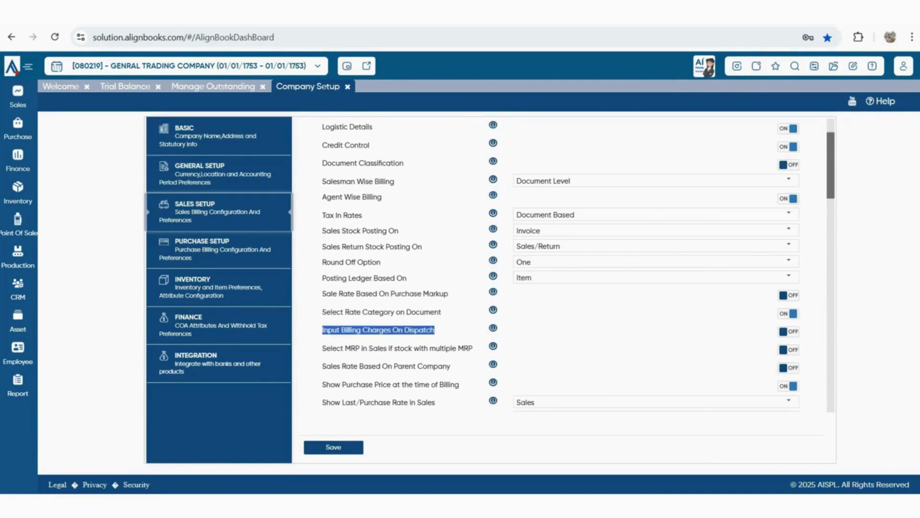
pyautogui.moveTo(326, 348); pyautogui.dragTo(464, 348)
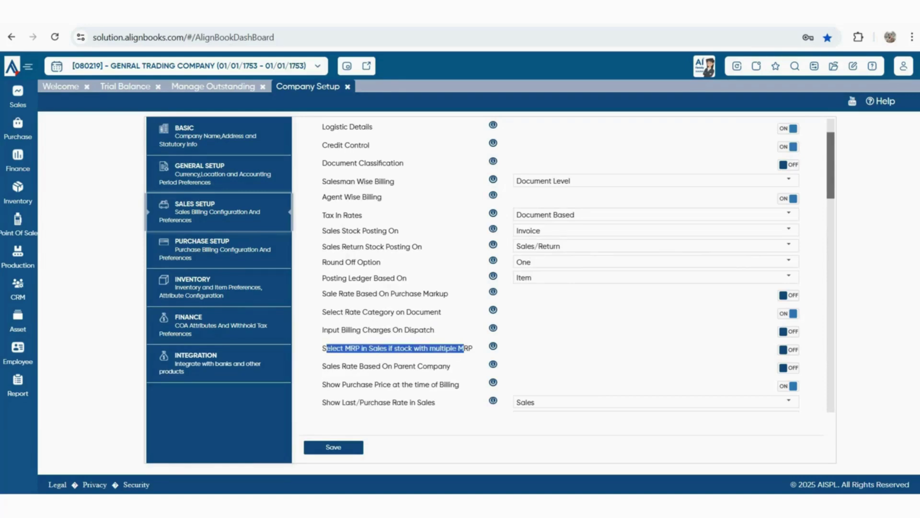
pyautogui.moveTo(332, 366); pyautogui.dragTo(459, 384)
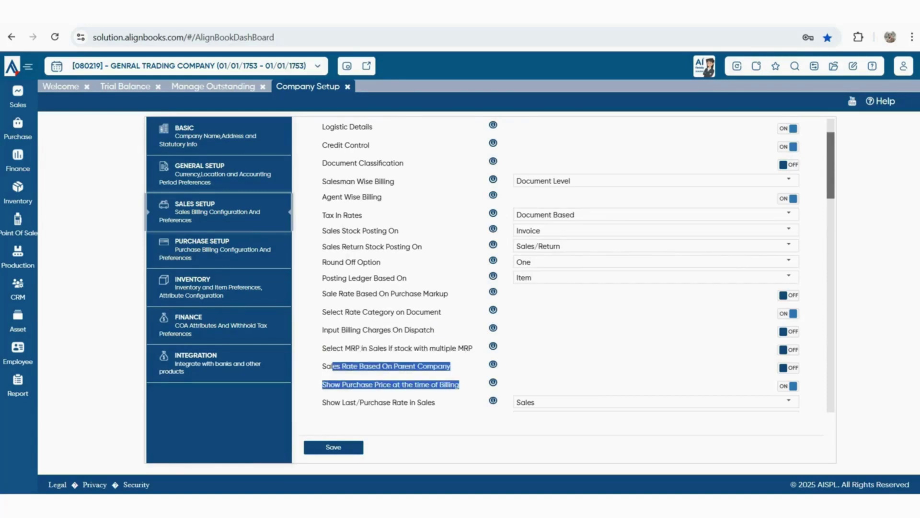
pyautogui.scroll(-2, 576, 264)
pyautogui.scroll(-2, 575, 263)
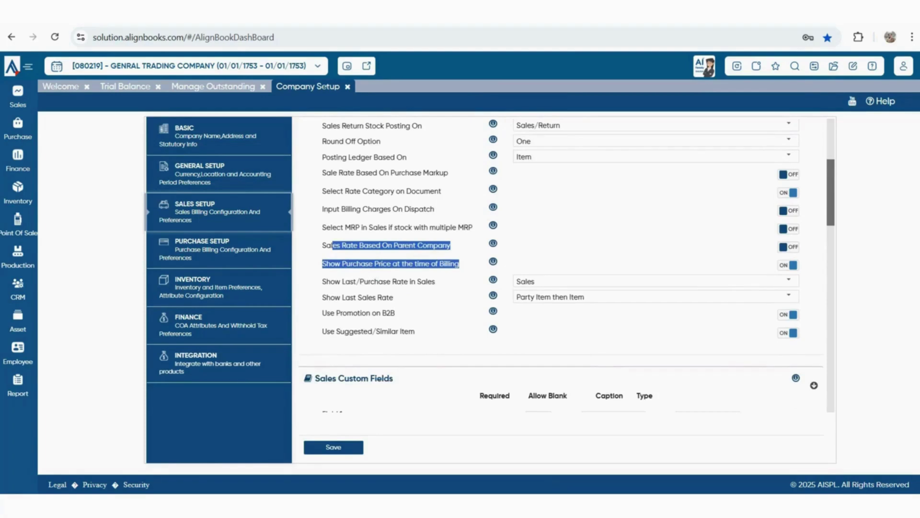
pyautogui.scroll(-2, 567, 264)
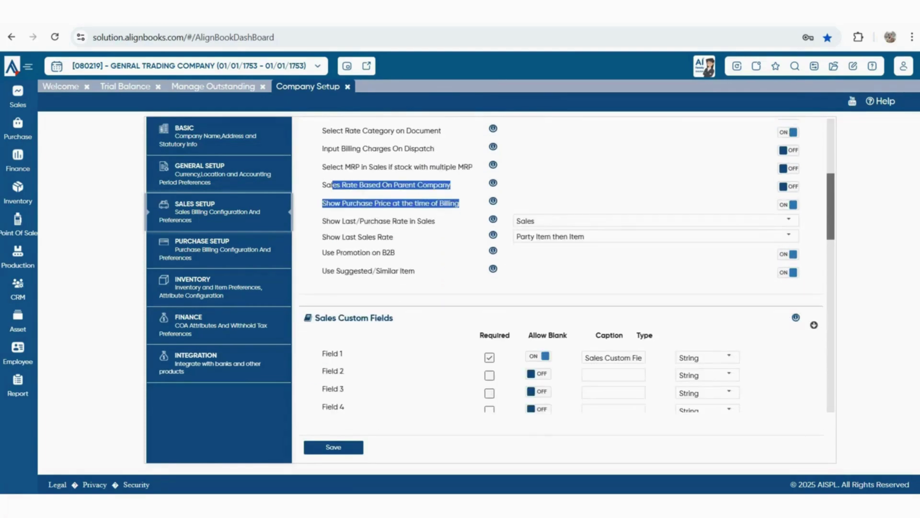
pyautogui.click(455, 283)
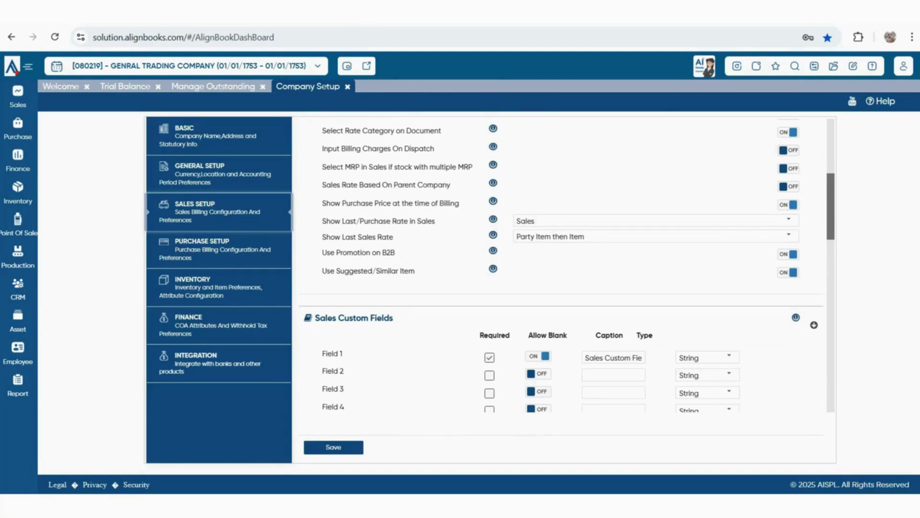
pyautogui.moveTo(322, 221); pyautogui.dragTo(435, 221)
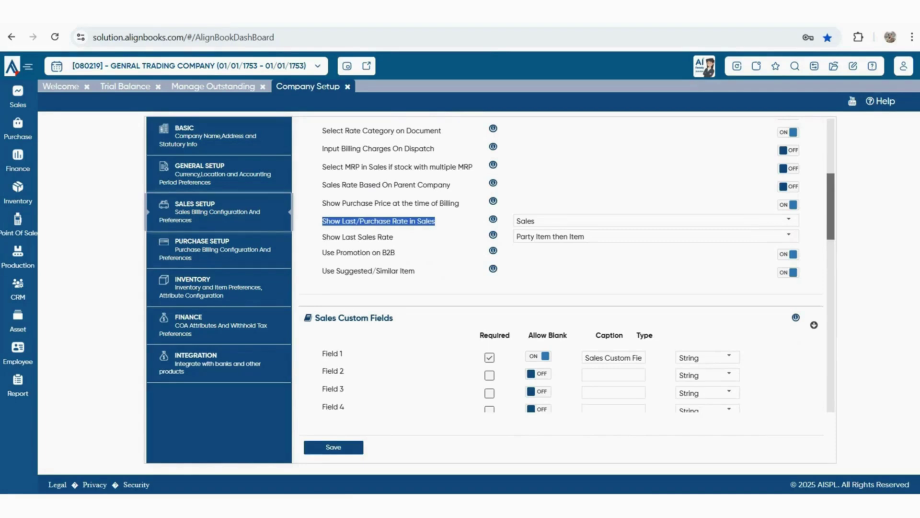
pyautogui.click(789, 220)
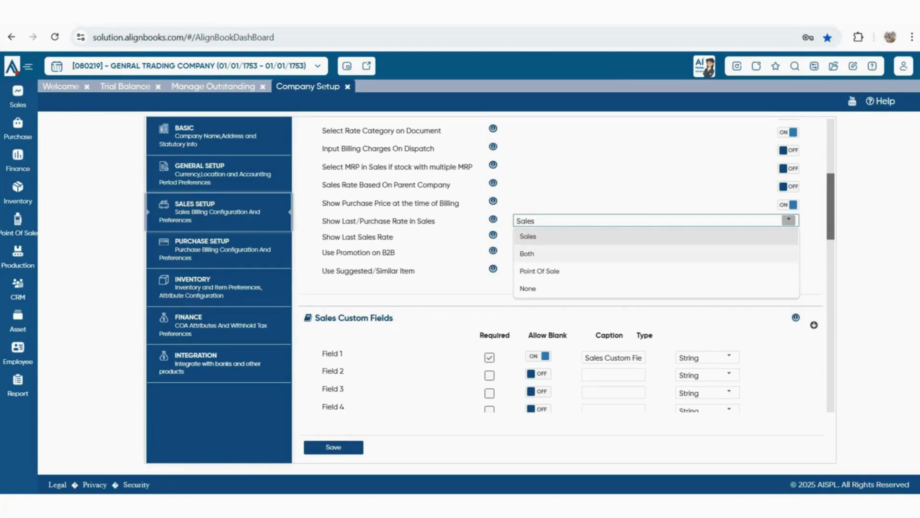
pyautogui.press('Escape')
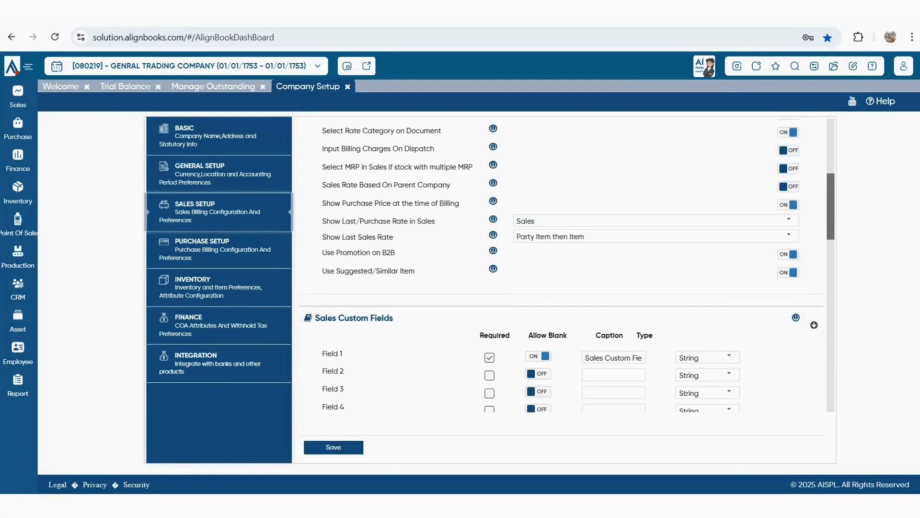
pyautogui.moveTo(330, 237); pyautogui.dragTo(393, 237)
pyautogui.moveTo(326, 252); pyautogui.dragTo(395, 252)
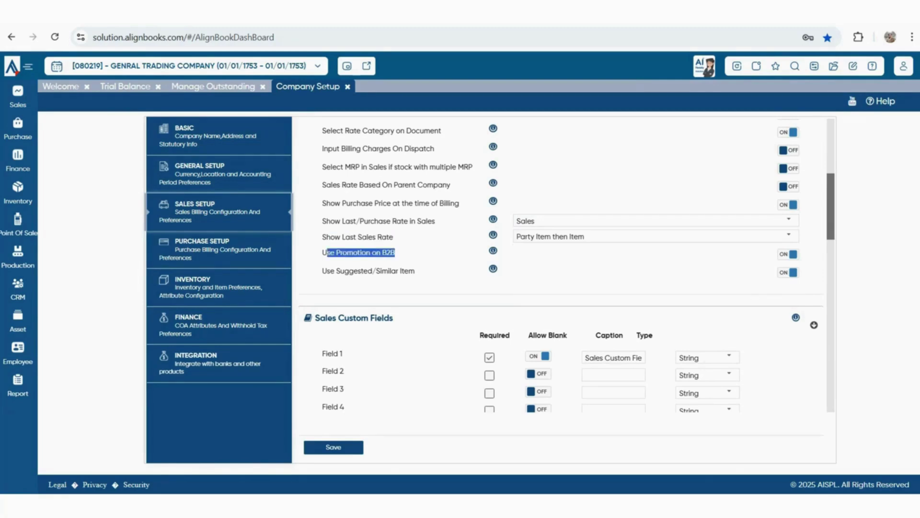
pyautogui.moveTo(322, 270); pyautogui.dragTo(409, 271)
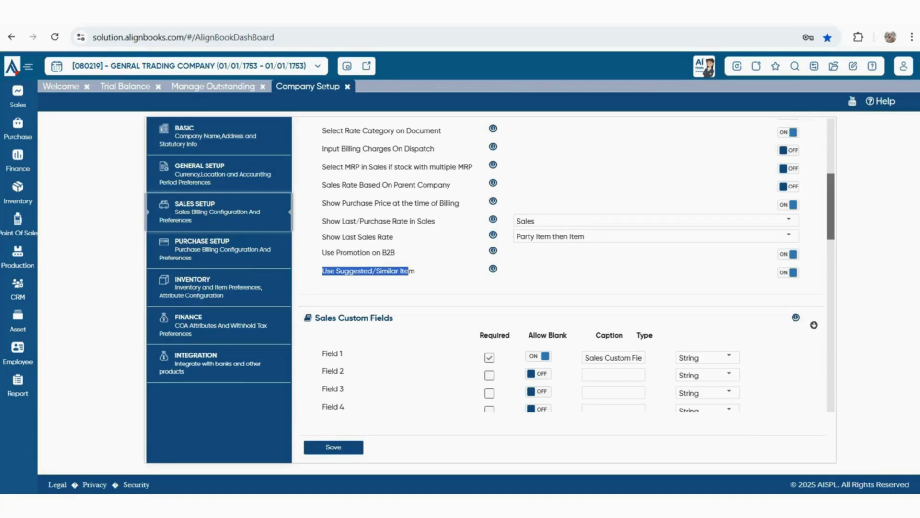
pyautogui.scroll(-1, 561, 264)
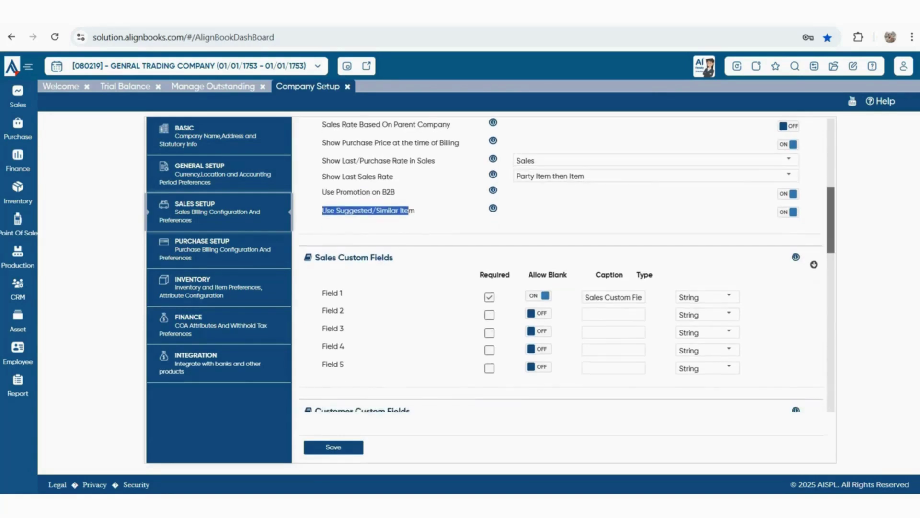
pyautogui.moveTo(315, 258); pyautogui.dragTo(394, 258)
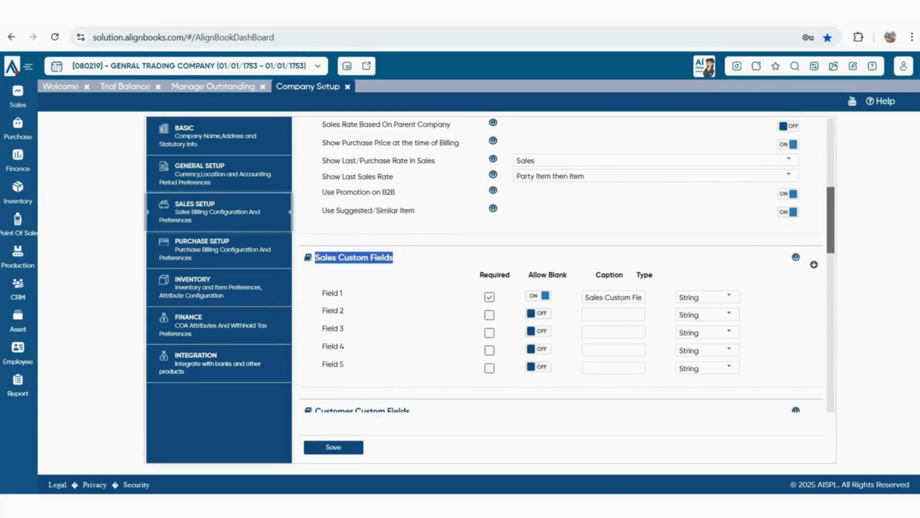
pyautogui.scroll(-1, 561, 264)
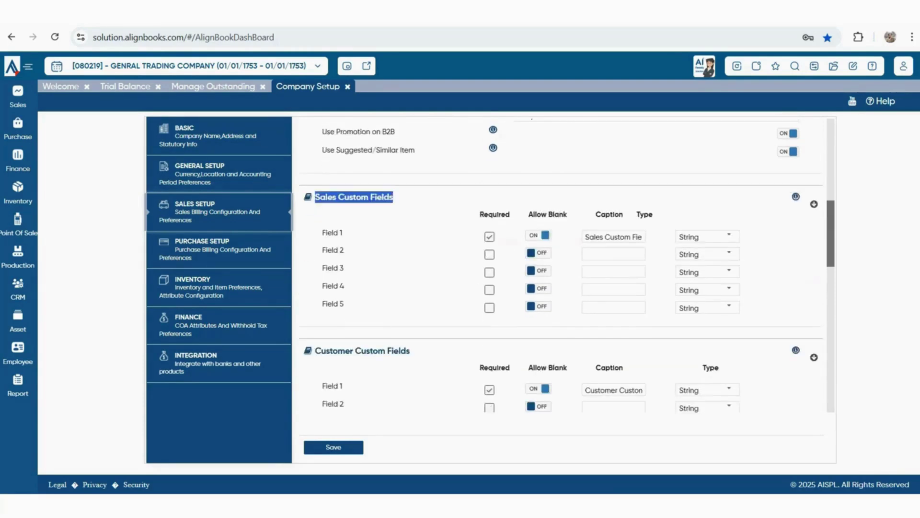
pyautogui.scroll(-1, 561, 264)
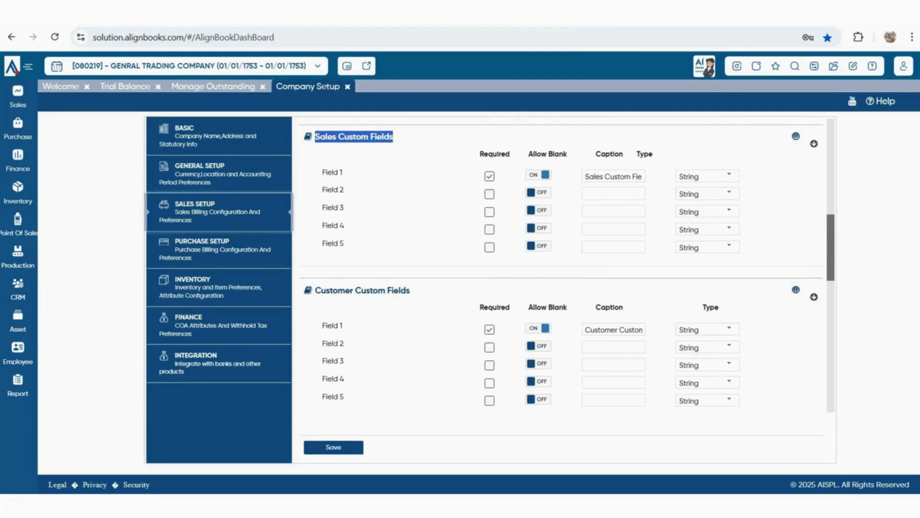
pyautogui.scroll(-2, 561, 264)
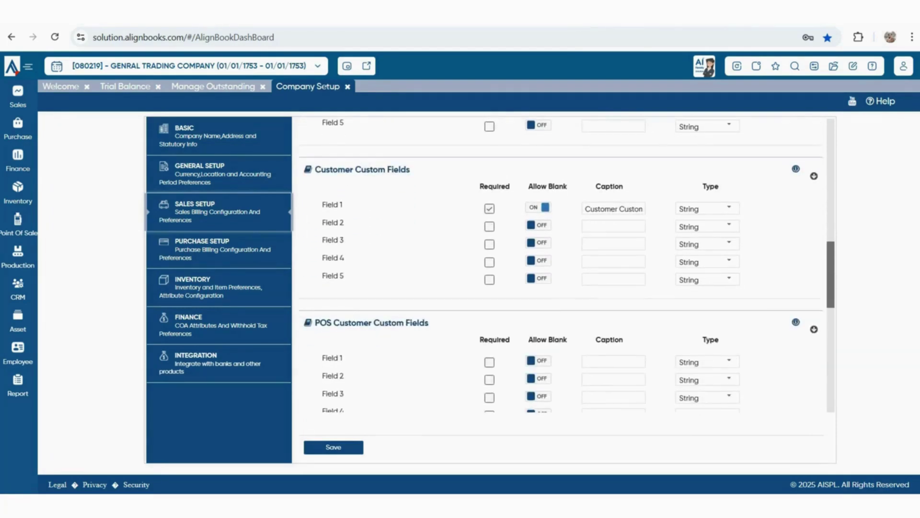
pyautogui.moveTo(321, 169); pyautogui.dragTo(410, 169)
pyautogui.click(416, 177)
pyautogui.moveTo(321, 322); pyautogui.dragTo(428, 322)
pyautogui.scroll(-3, 561, 264)
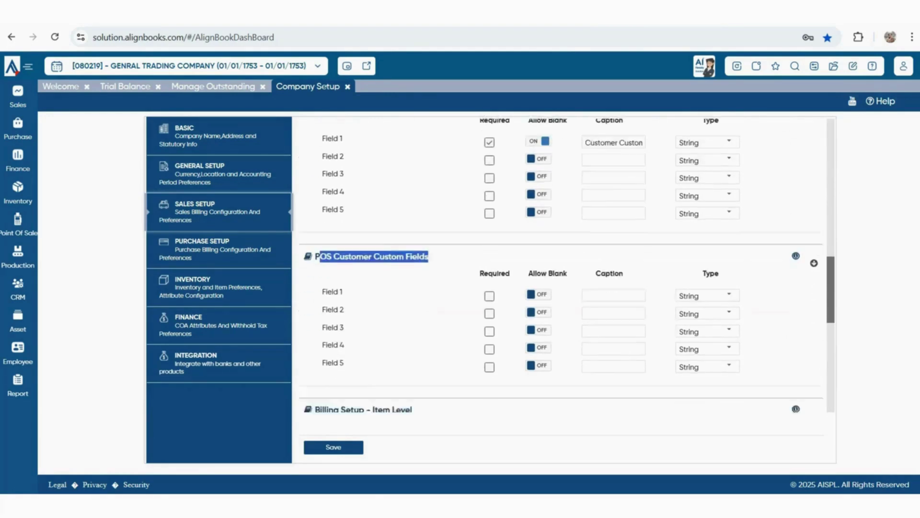
pyautogui.scroll(-1, 561, 264)
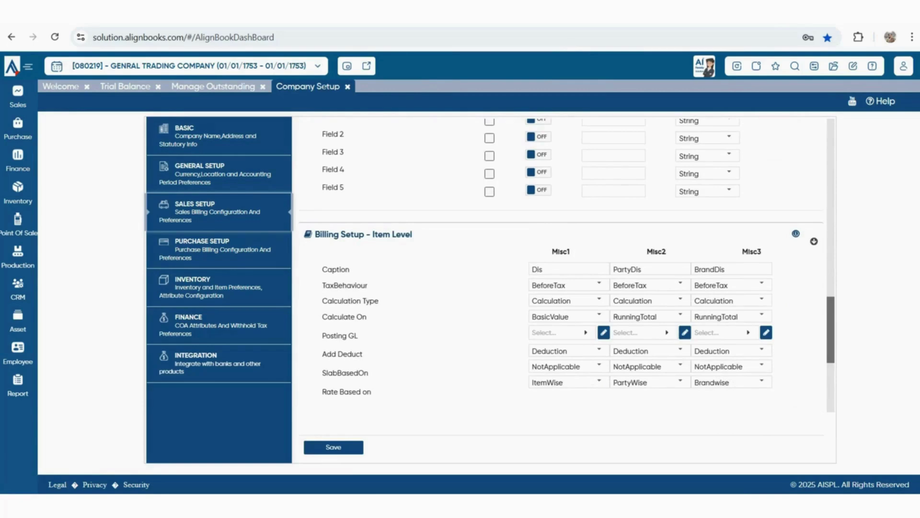
pyautogui.moveTo(315, 234); pyautogui.dragTo(412, 233)
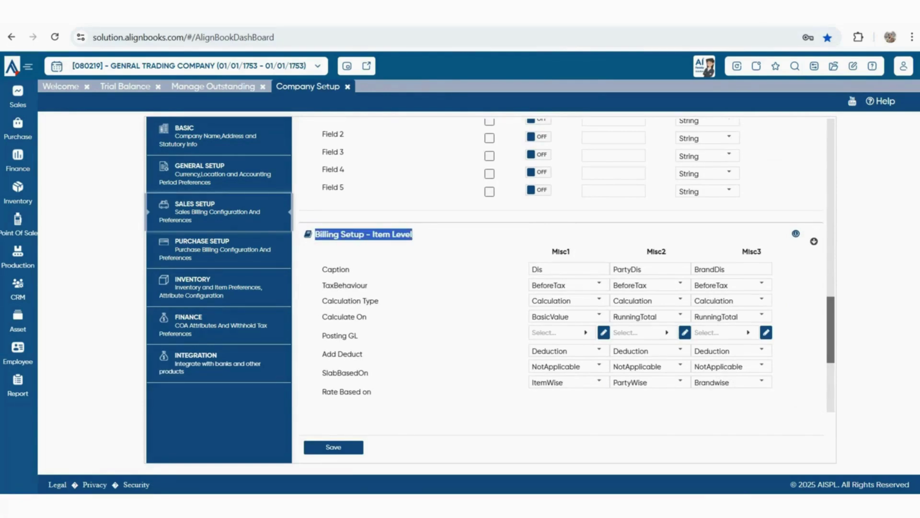
pyautogui.scroll(2, 560, 264)
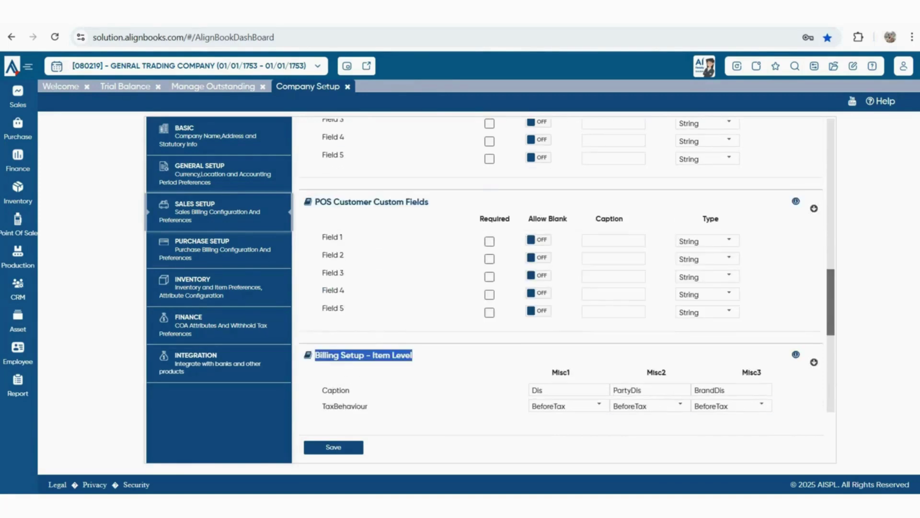
pyautogui.scroll(4, 561, 264)
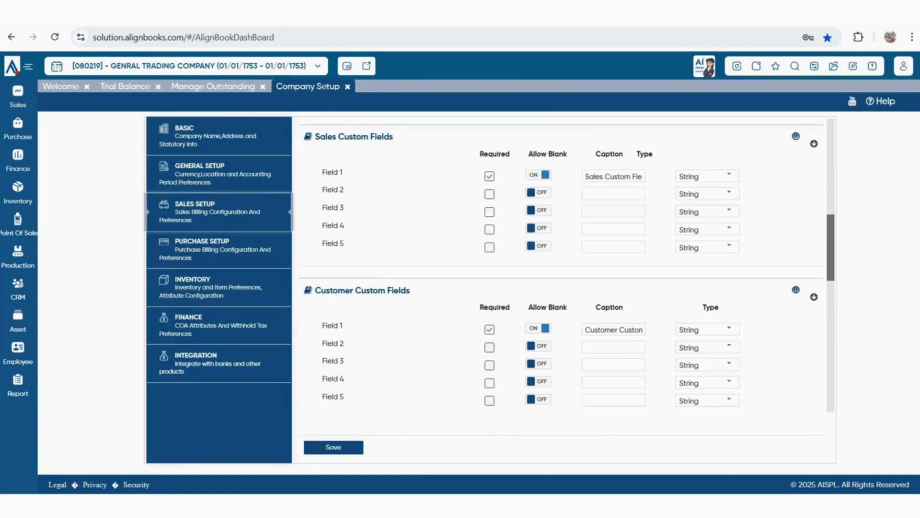
pyautogui.scroll(-8, 566, 264)
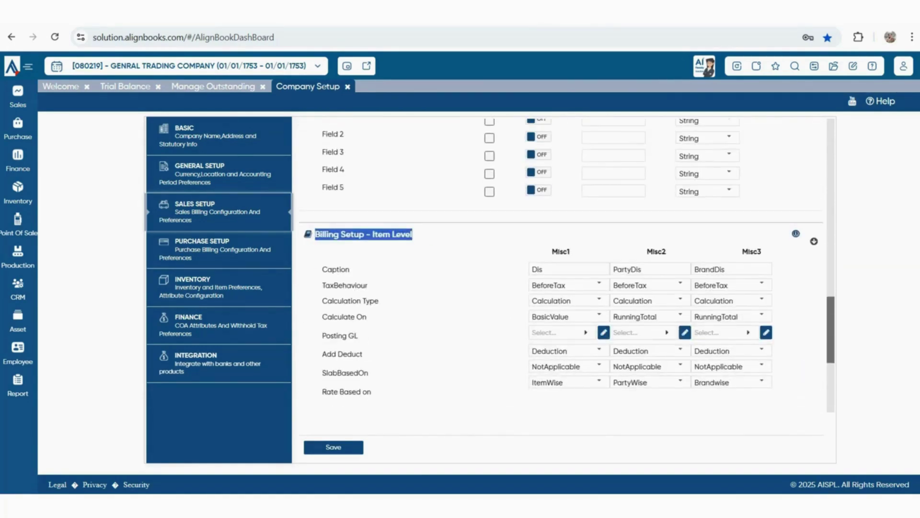
pyautogui.moveTo(315, 234); pyautogui.dragTo(413, 234)
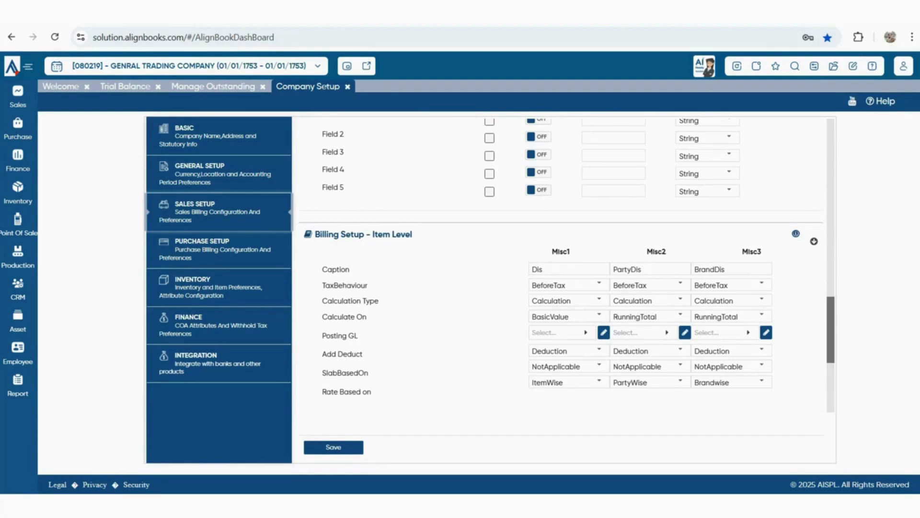
pyautogui.scroll(-1, 761, 240)
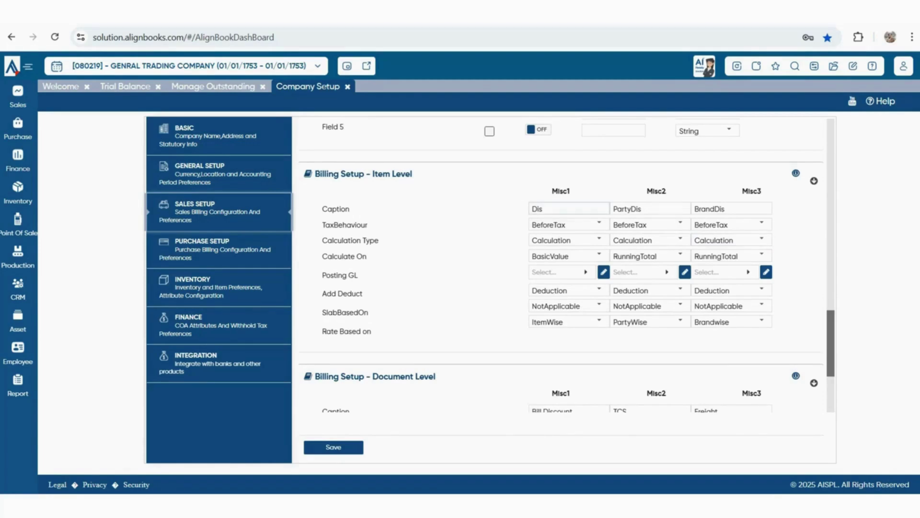
# Keep the item-level Misc1 'Dis' charge at BeforeTax with Calculation as its type
pyautogui.doubleClick(544, 209)
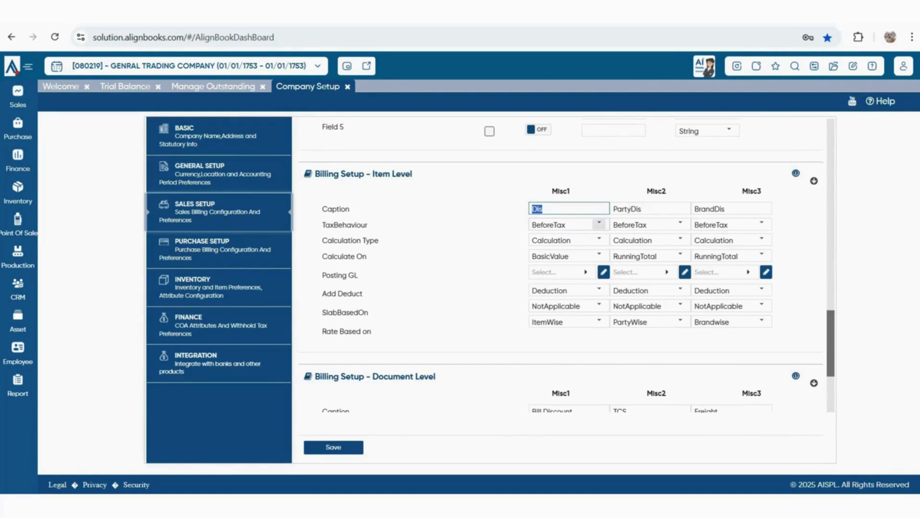
pyautogui.click(599, 223)
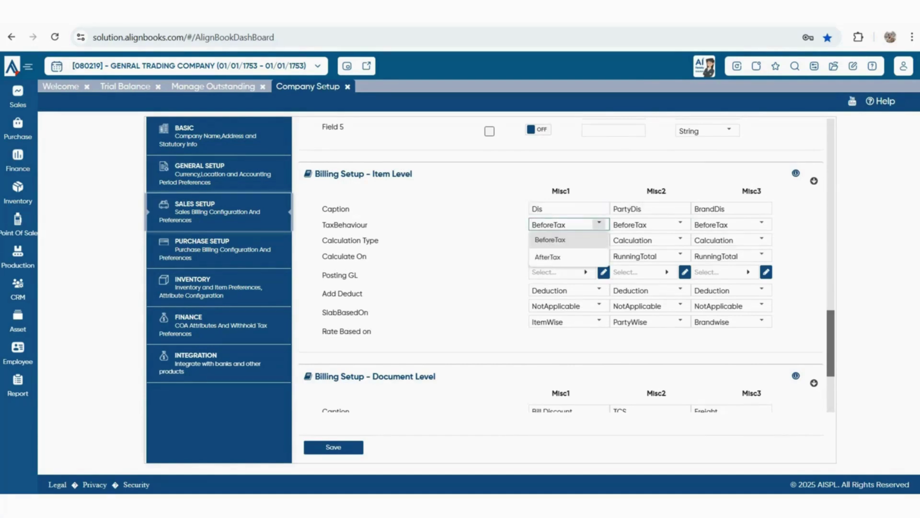
pyautogui.click(599, 239)
pyautogui.click(599, 239)
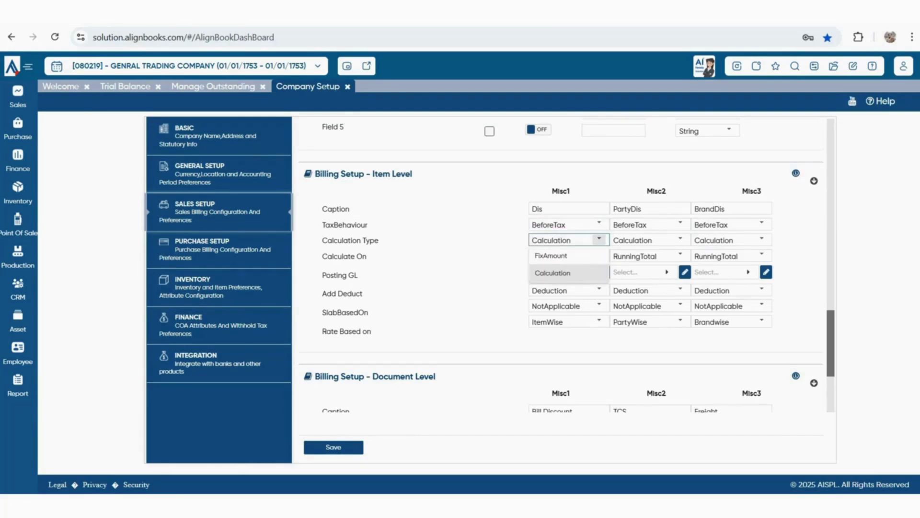
pyautogui.click(599, 239)
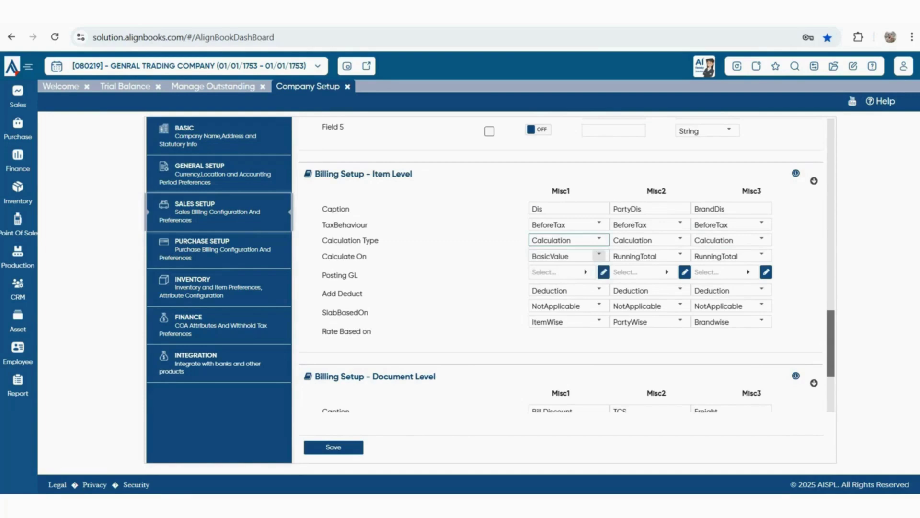
pyautogui.click(599, 255)
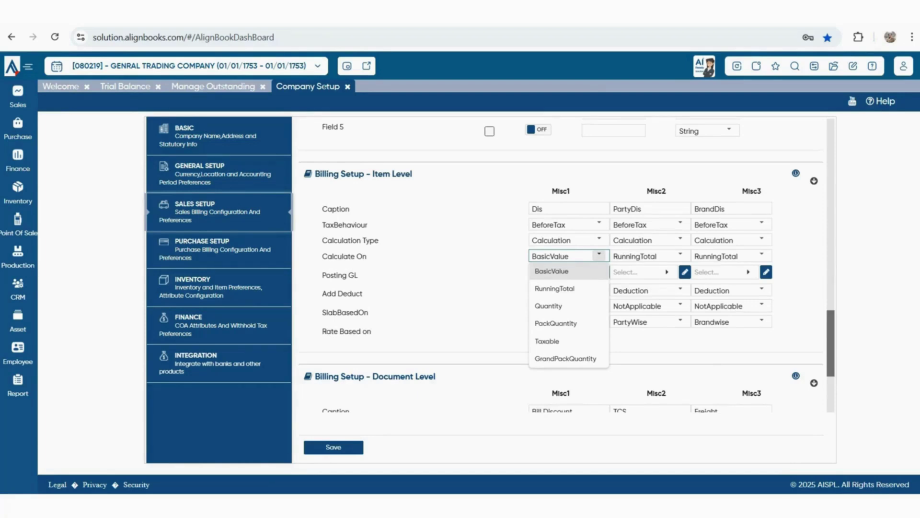
pyautogui.moveTo(321, 275); pyautogui.dragTo(358, 275)
# Search 'DIS' and set the Misc1 Posting GL to the Discount Received ledger
pyautogui.doubleClick(536, 209)
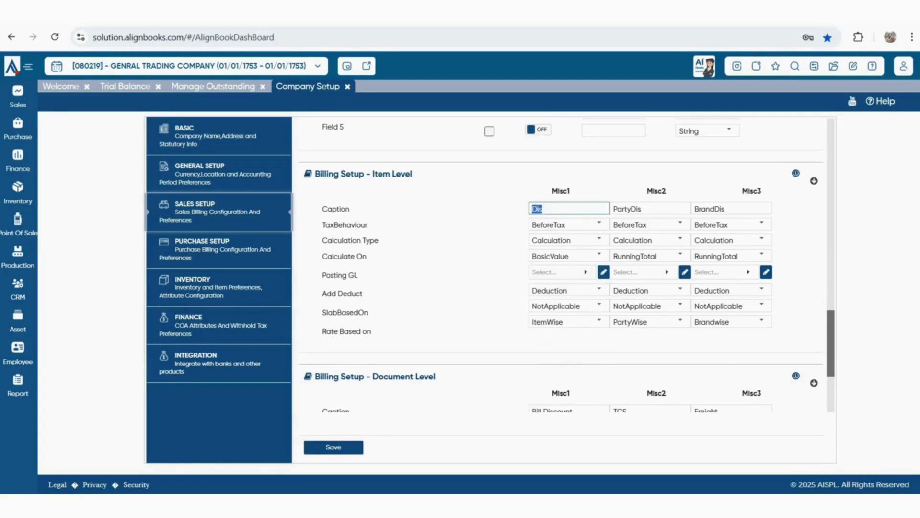
pyautogui.click(560, 272)
pyautogui.write('TRAD')
pyautogui.press('Down')
pyautogui.press('Down')
pyautogui.press('Down')
pyautogui.press('Down')
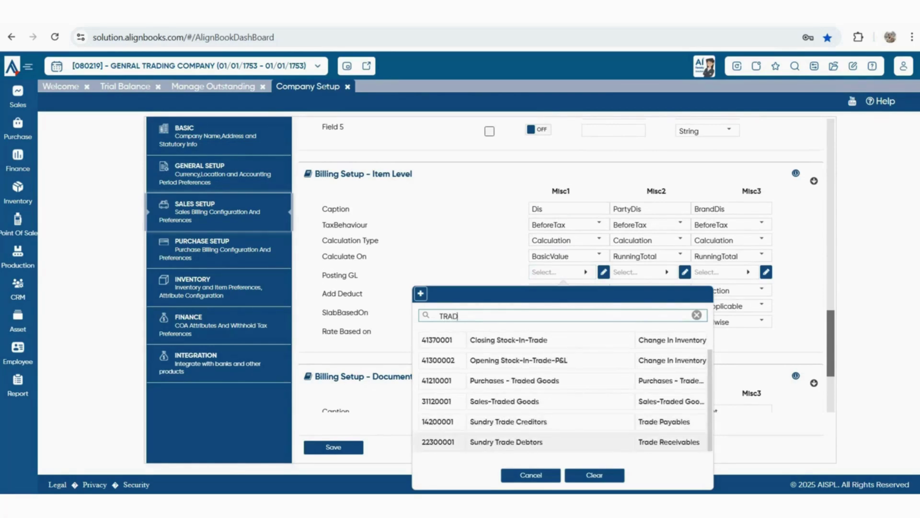
pyautogui.scroll(1, 556, 422)
pyautogui.press('BackSpace')
pyautogui.press('BackSpace')
pyautogui.write('DIS')
pyautogui.press('BackSpace')
pyautogui.press('BackSpace')
pyautogui.press('BackSpace')
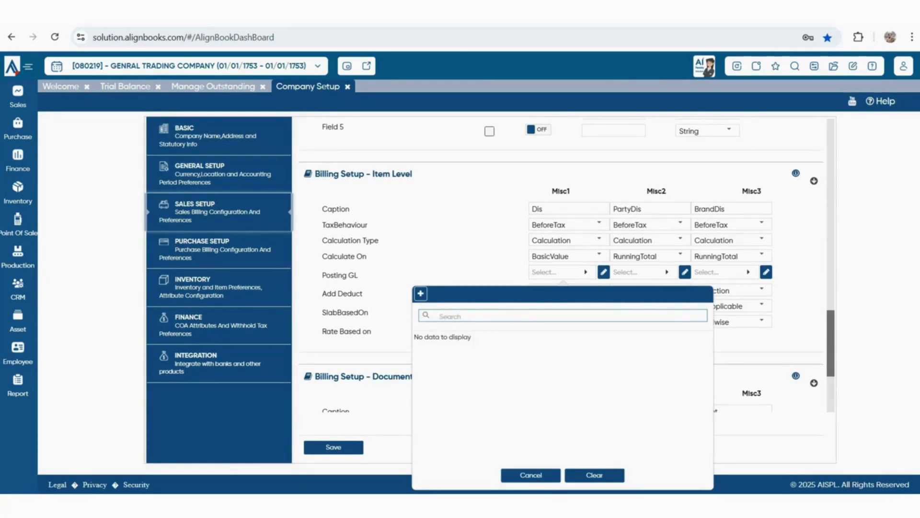
pyautogui.press('BackSpace')
pyautogui.write('DIS')
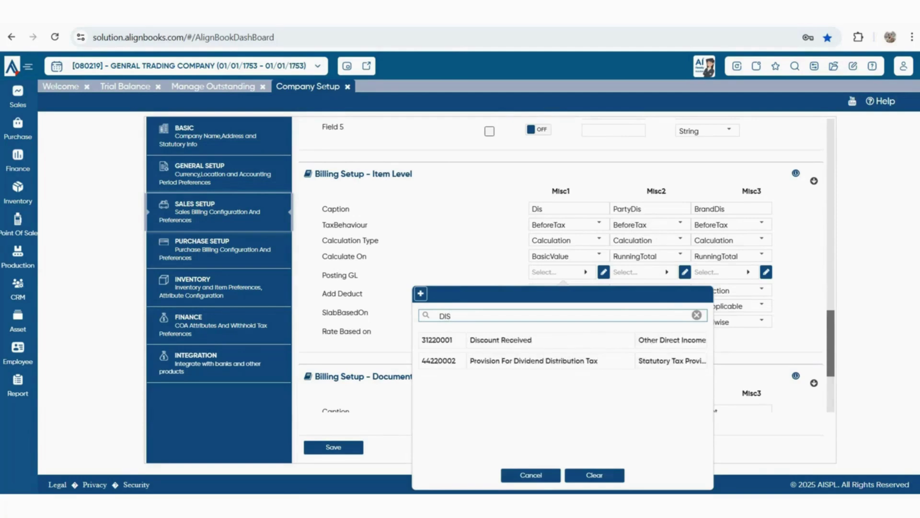
pyautogui.press('Down')
pyautogui.press('Return')
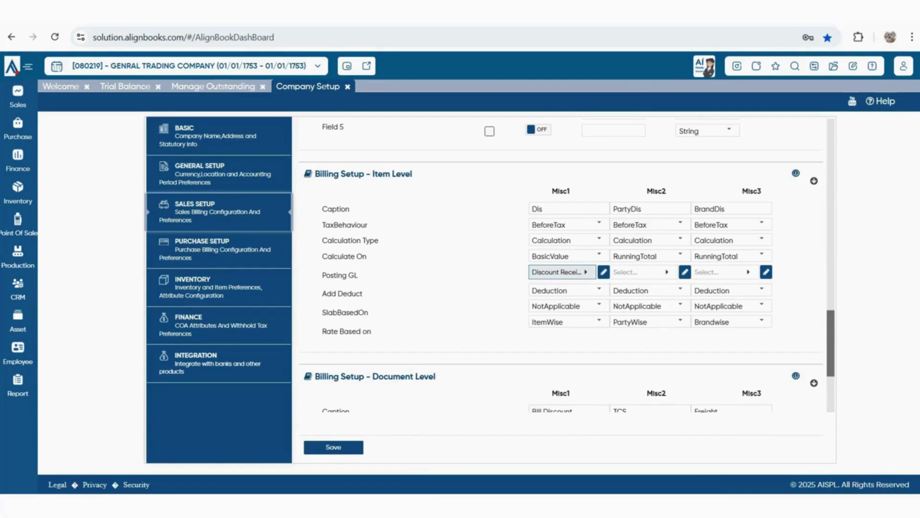
pyautogui.moveTo(322, 293); pyautogui.dragTo(363, 294)
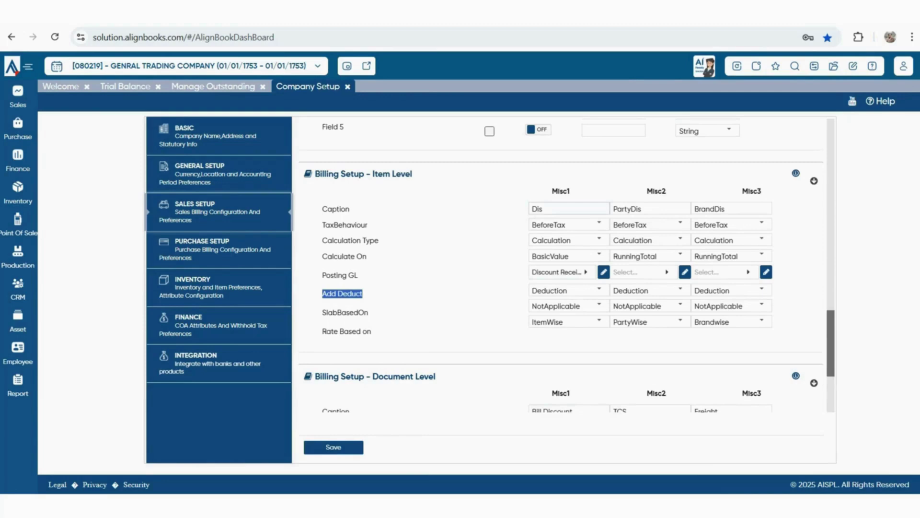
pyautogui.doubleClick(537, 208)
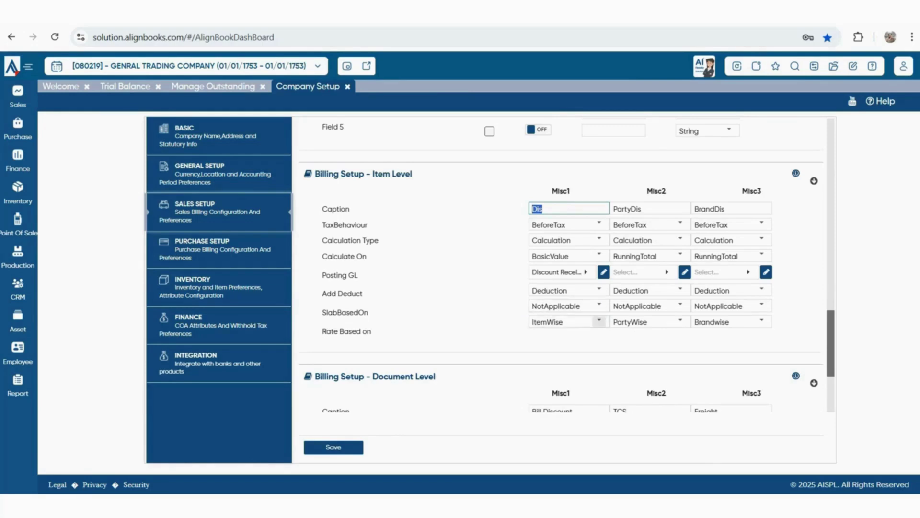
pyautogui.click(599, 290)
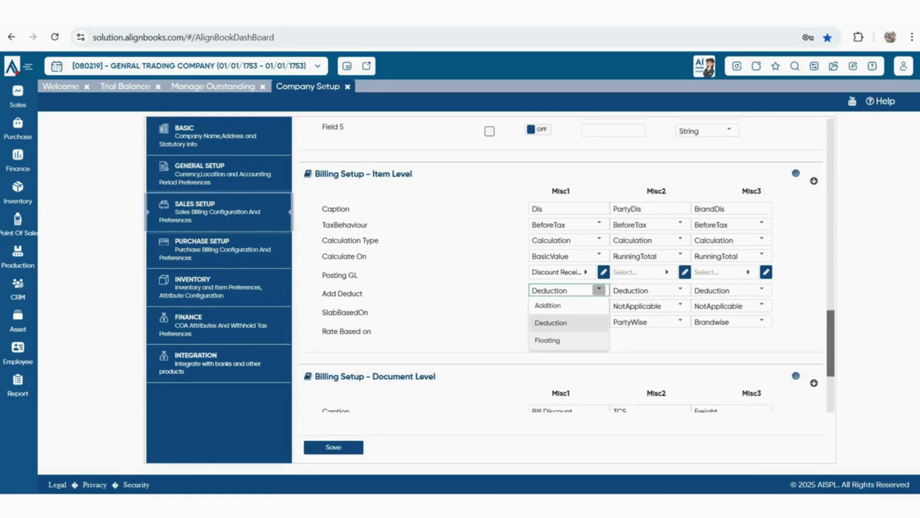
pyautogui.press('Escape')
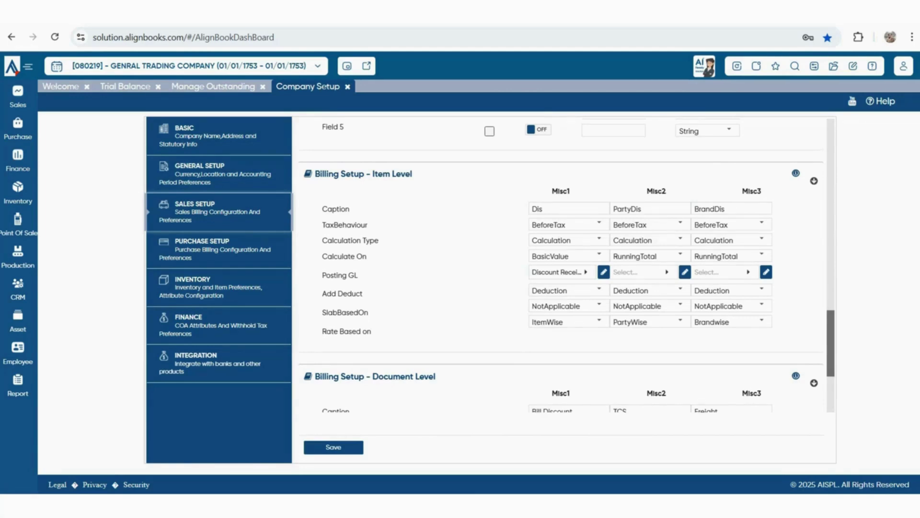
pyautogui.scroll(-3, 561, 263)
pyautogui.scroll(-1, 567, 265)
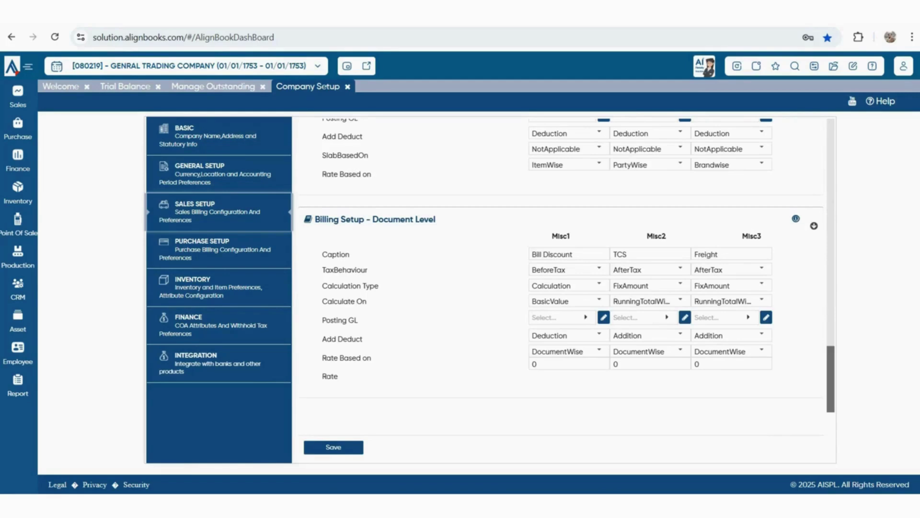
# Look over Billing Setup - Document Level, then switch to Purchase Setup
pyautogui.scroll(3, 561, 287)
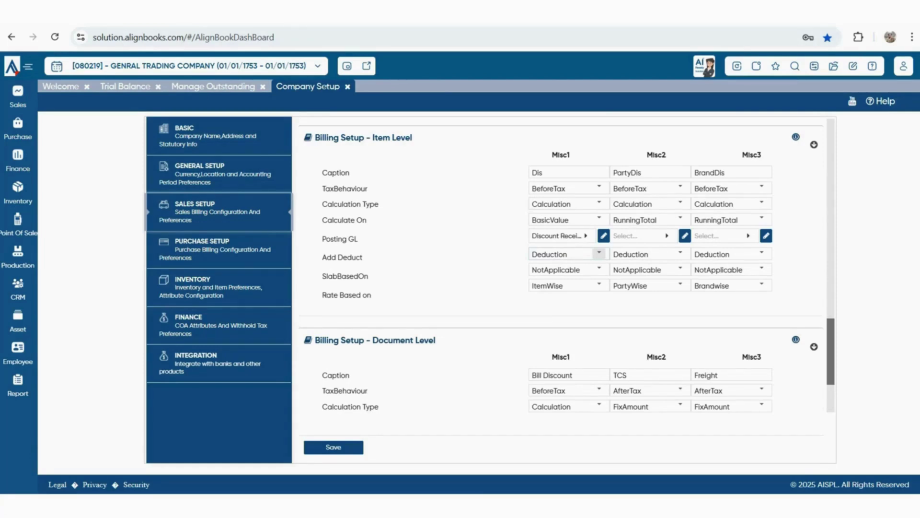
pyautogui.scroll(-3, 599, 253)
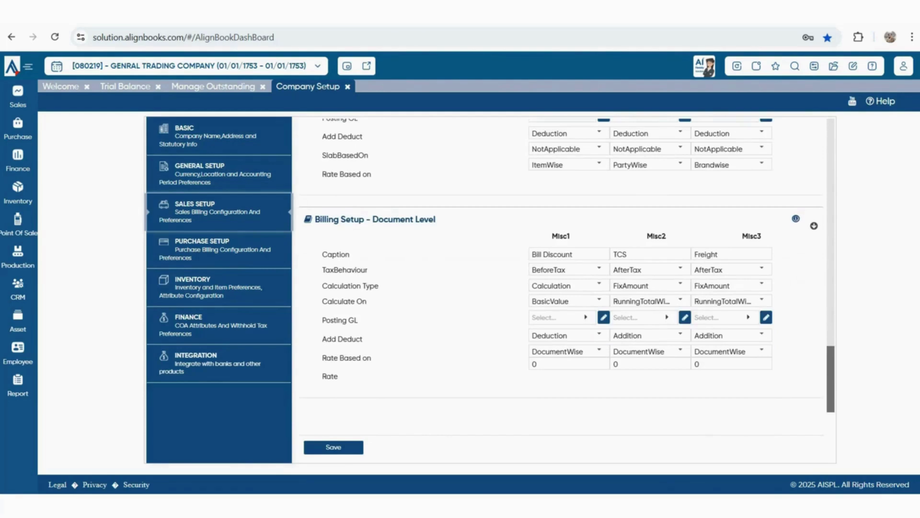
pyautogui.moveTo(314, 219); pyautogui.dragTo(436, 220)
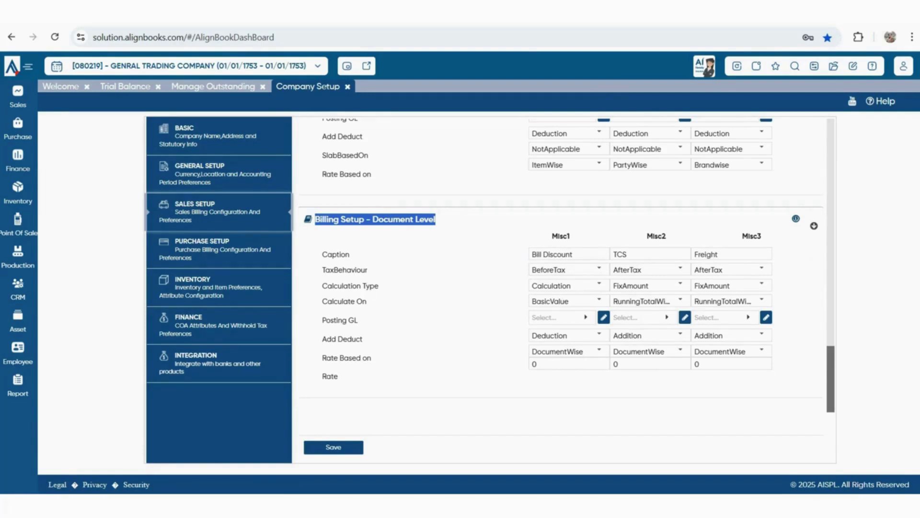
pyautogui.click(418, 203)
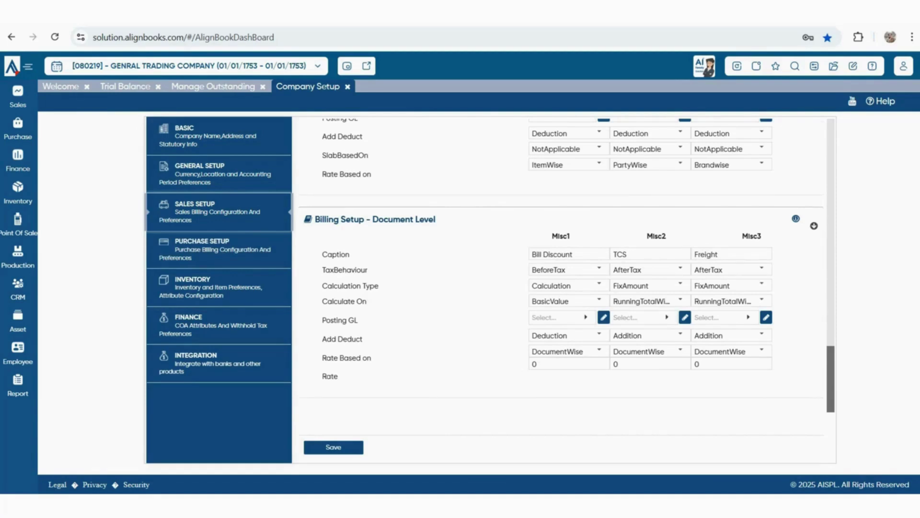
pyautogui.click(218, 249)
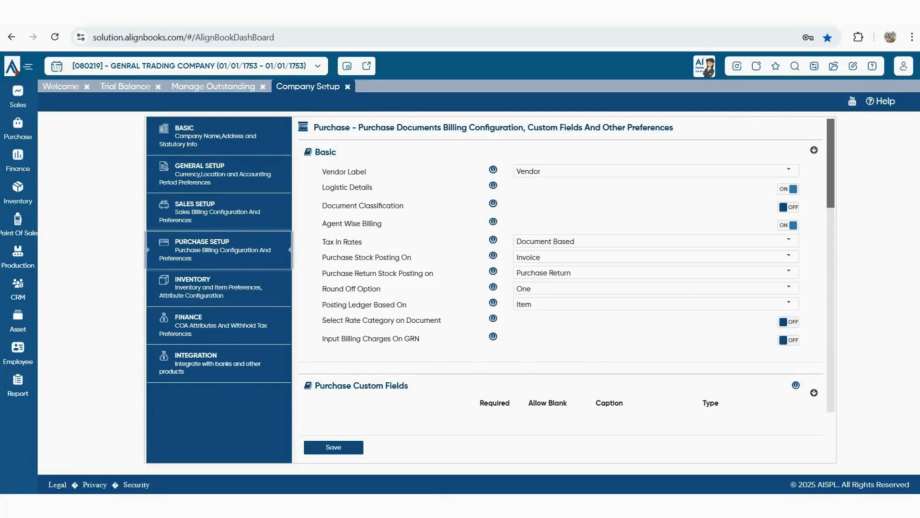
# Review the Basic purchase settings down the Purchase Setup page, then open Inventory preferences
pyautogui.moveTo(319, 152); pyautogui.dragTo(336, 152)
pyautogui.scroll(-4, 560, 263)
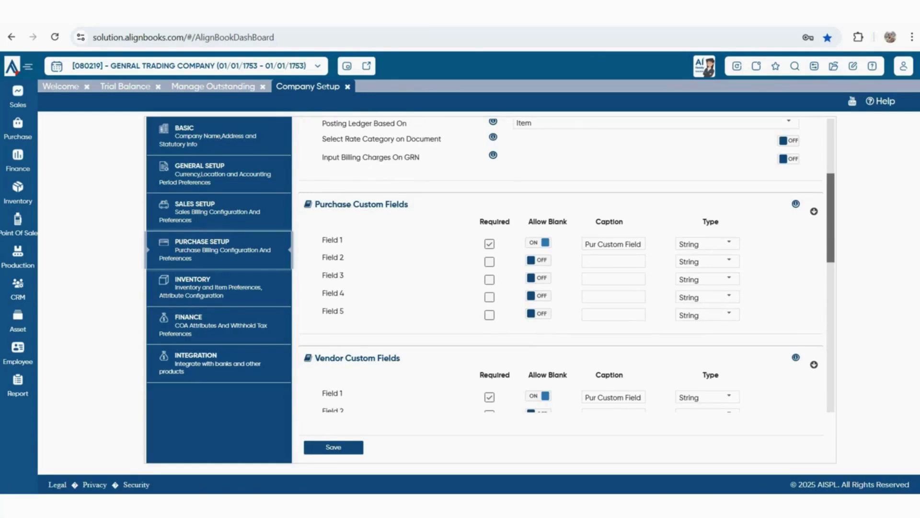
pyautogui.scroll(-5, 561, 264)
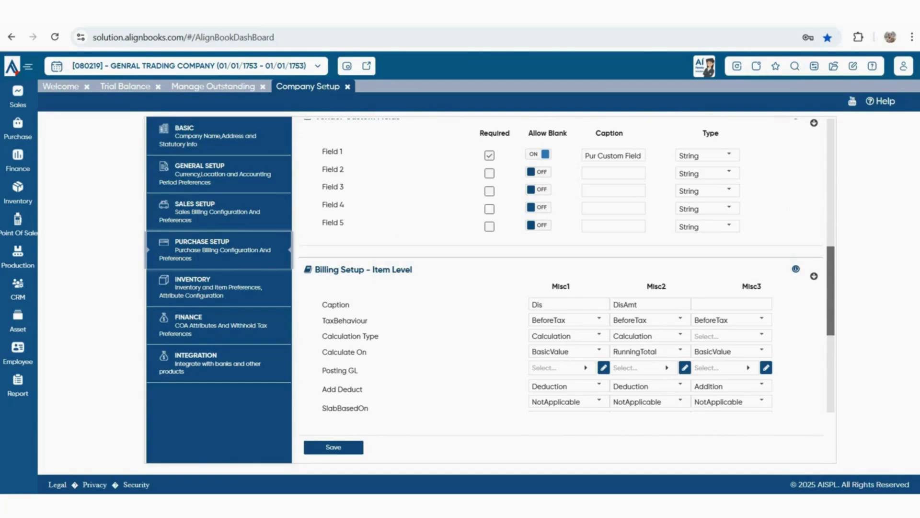
pyautogui.scroll(-3, 567, 265)
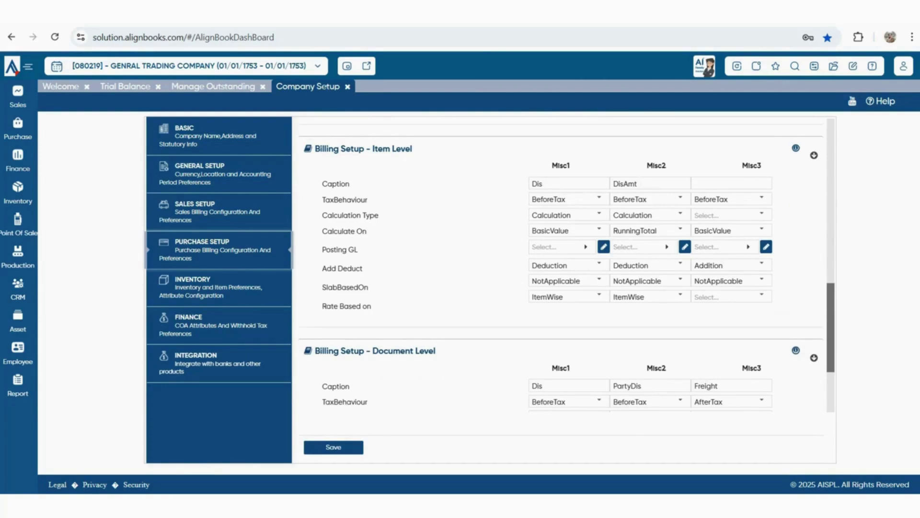
pyautogui.scroll(-3, 567, 265)
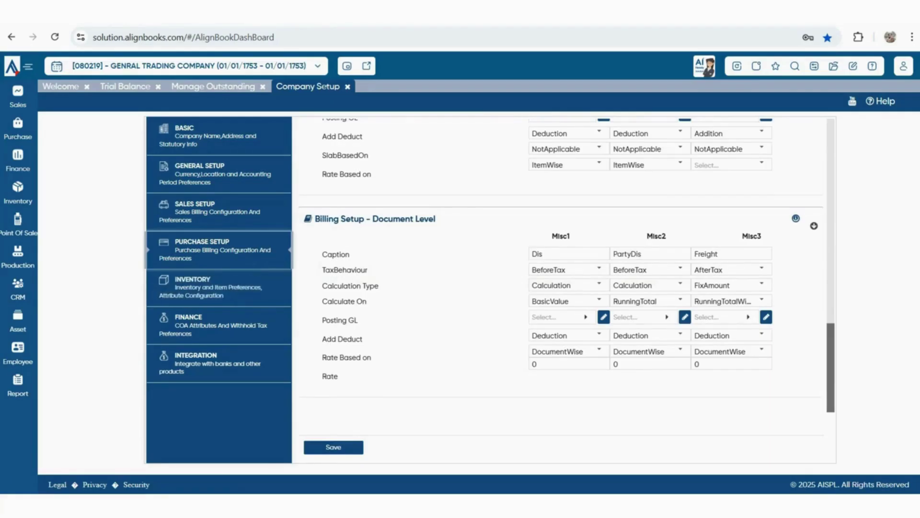
pyautogui.click(192, 279)
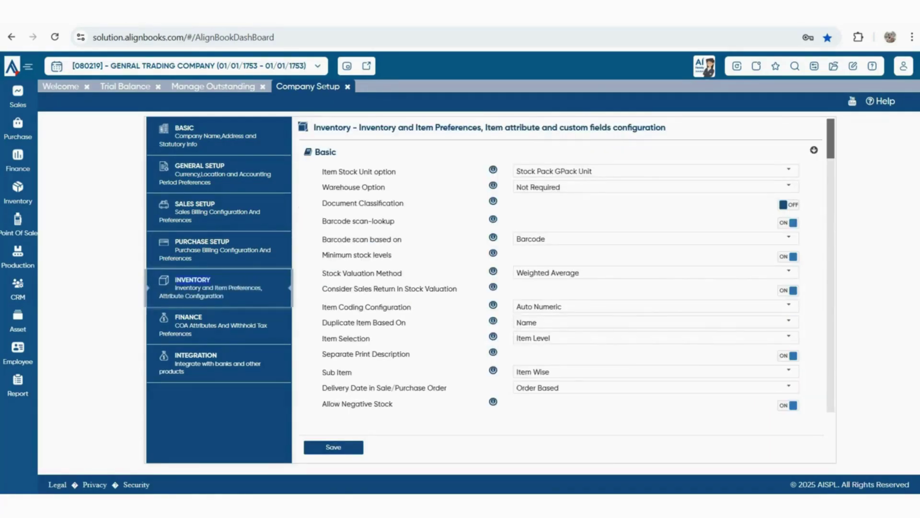
# Set the Item Stock Unit option to Stock Unit and recheck the available choices
pyautogui.click(789, 170)
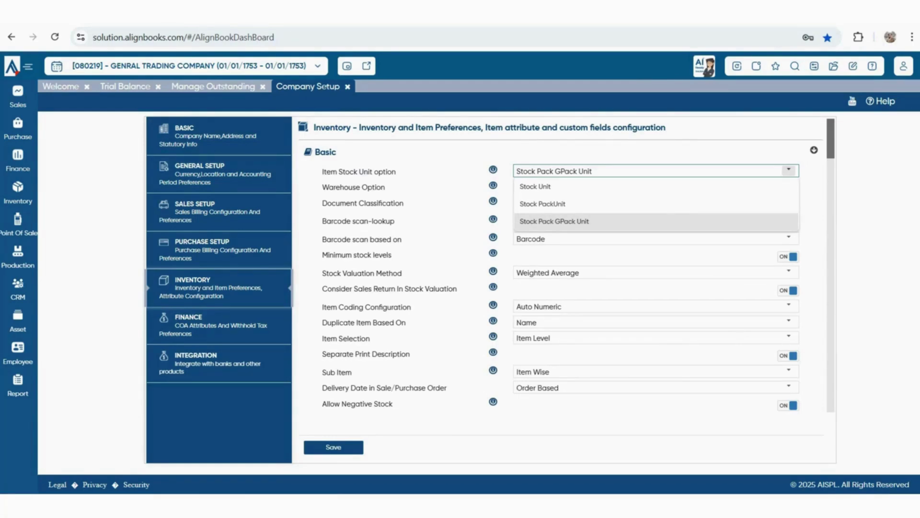
pyautogui.click(788, 186)
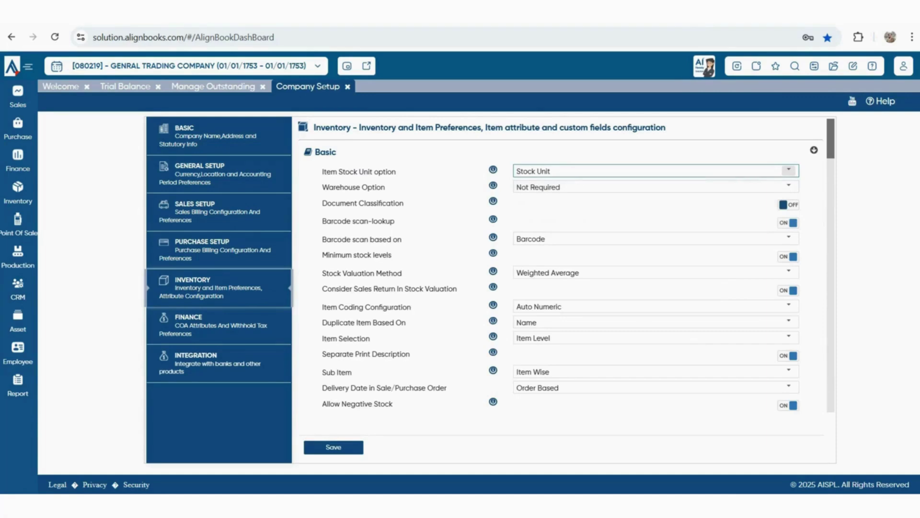
pyautogui.click(789, 170)
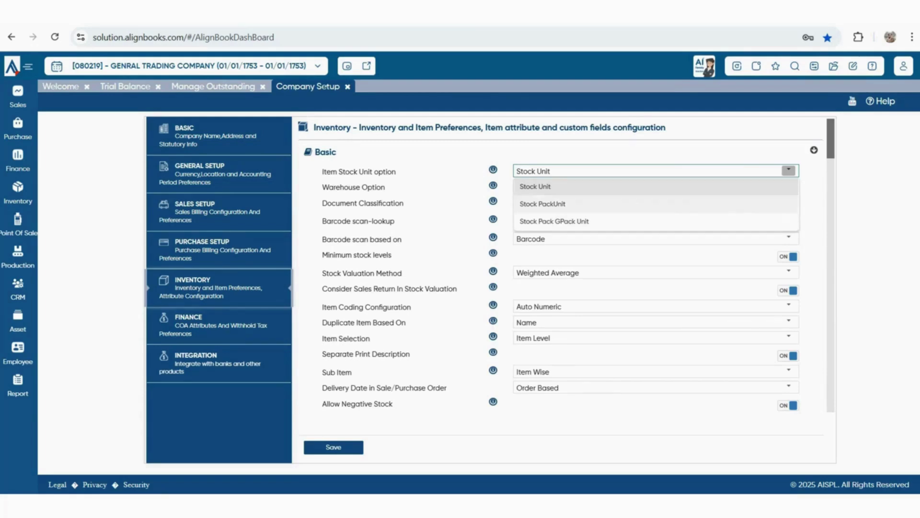
# Keep Stock Unit, leave Warehouse Option at Not Required, and review classification, barcode and minimum-stock settings
pyautogui.click(786, 186)
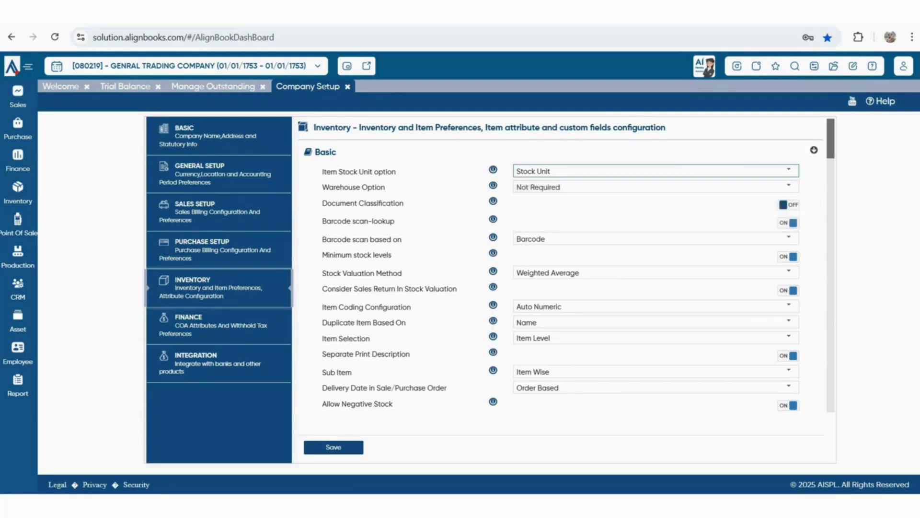
pyautogui.moveTo(322, 187); pyautogui.dragTo(393, 189)
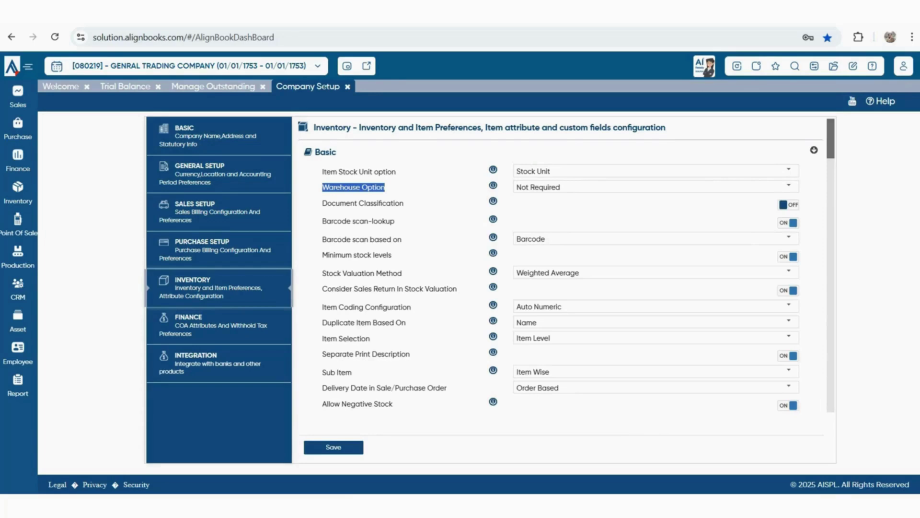
pyautogui.click(788, 185)
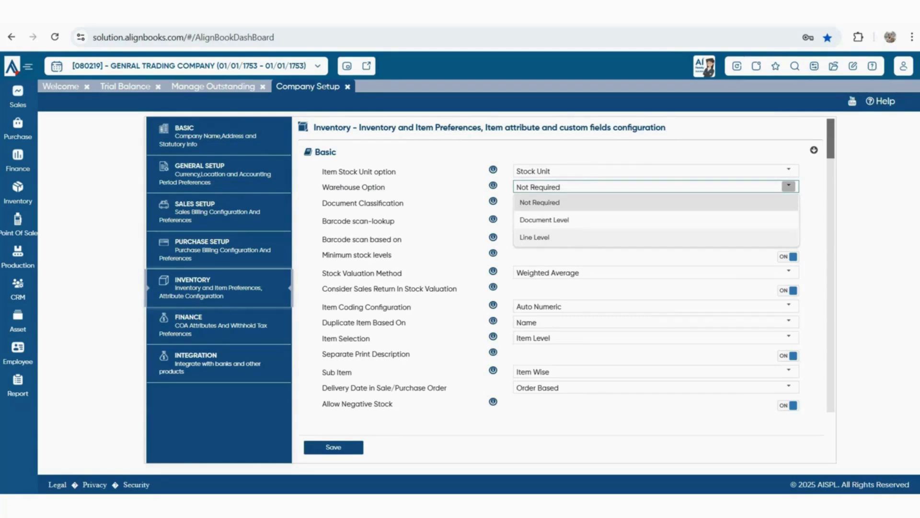
pyautogui.press('Escape')
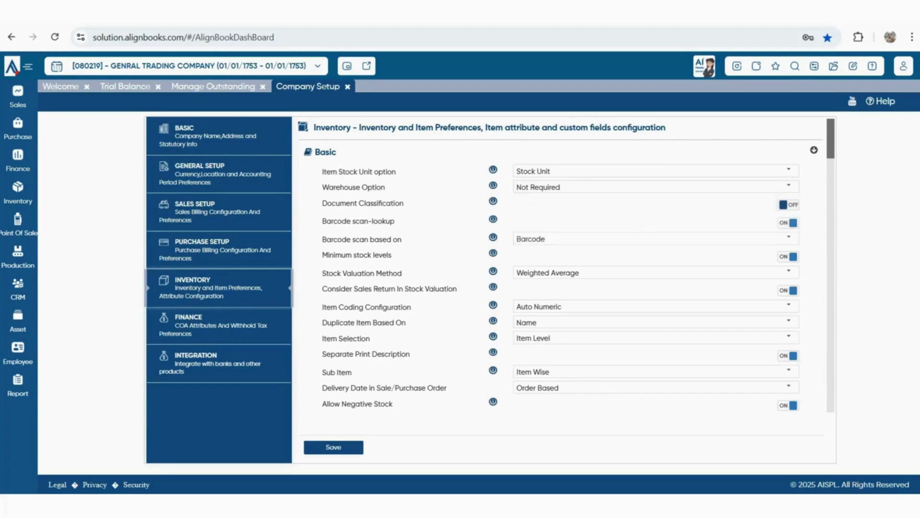
pyautogui.moveTo(327, 204); pyautogui.dragTo(404, 204)
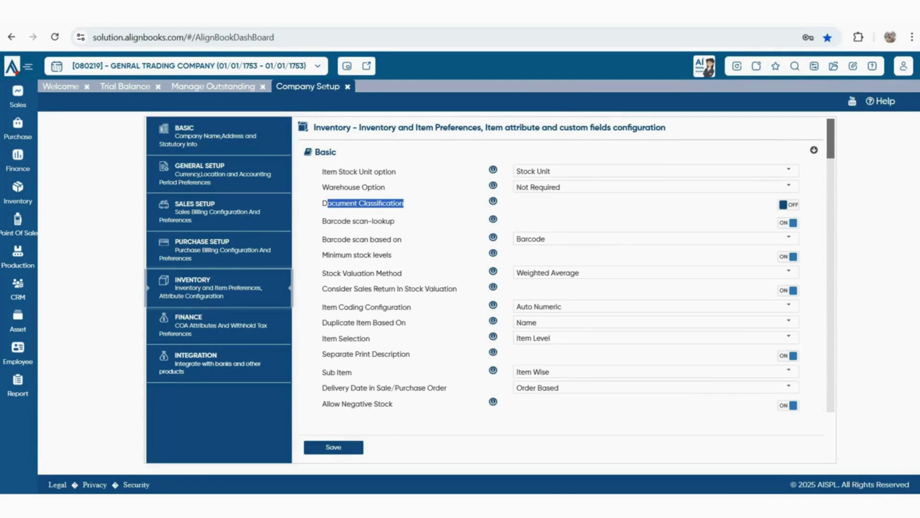
pyautogui.moveTo(326, 221); pyautogui.dragTo(395, 222)
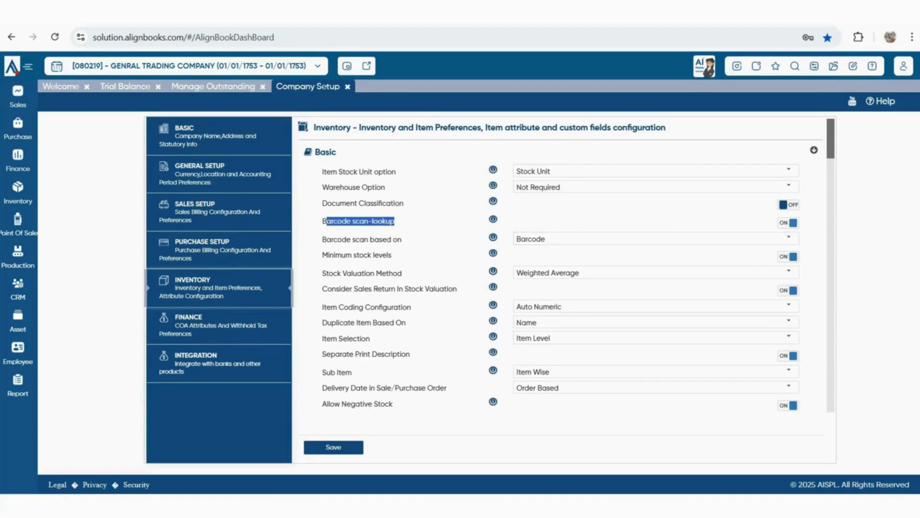
pyautogui.moveTo(392, 255); pyautogui.dragTo(373, 255)
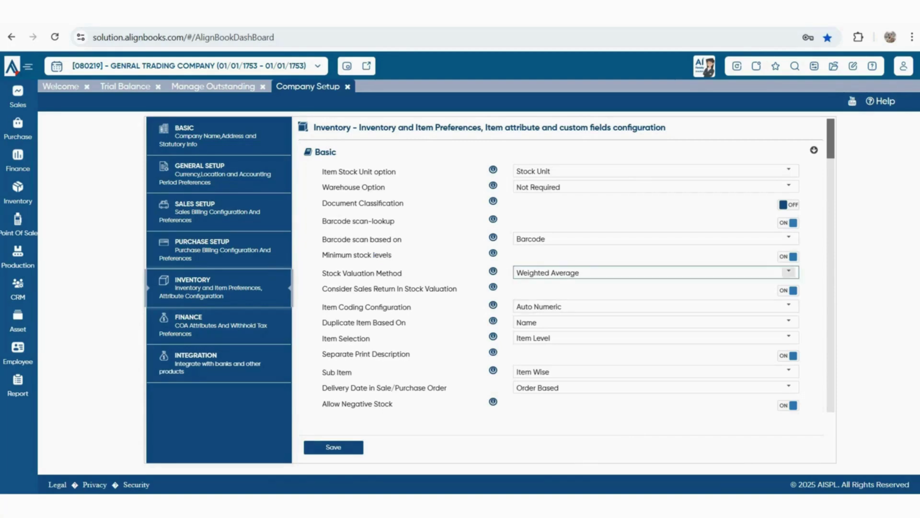
# Check the stock valuation and item coding choices, keeping Weighted Average and Auto Numeric
pyautogui.click(789, 272)
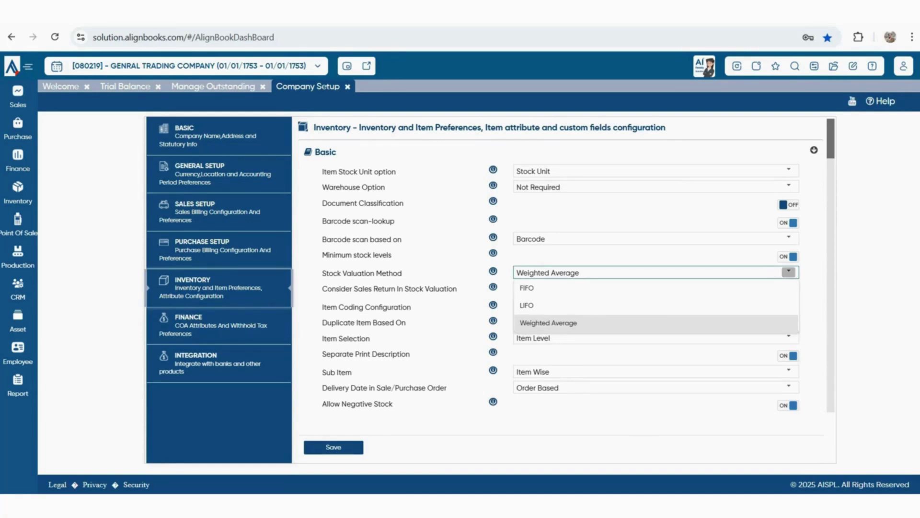
pyautogui.click(789, 272)
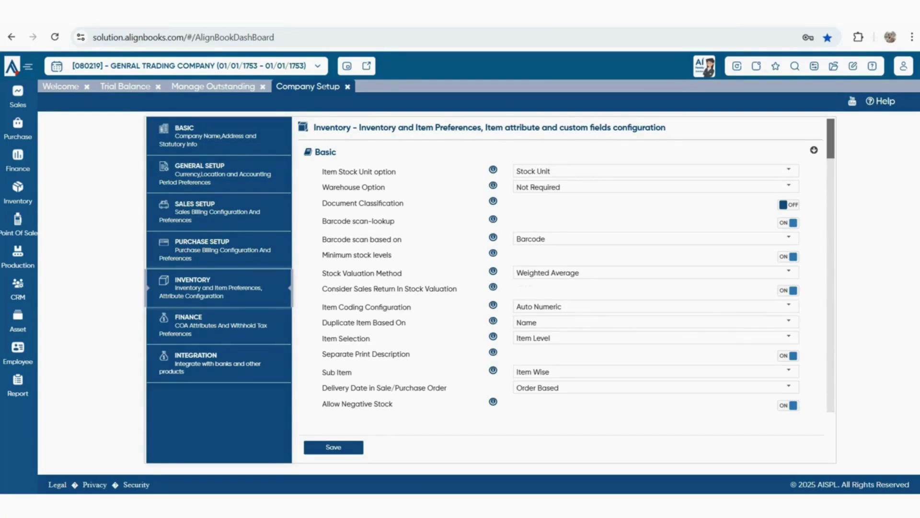
pyautogui.moveTo(327, 307); pyautogui.dragTo(411, 307)
pyautogui.click(789, 305)
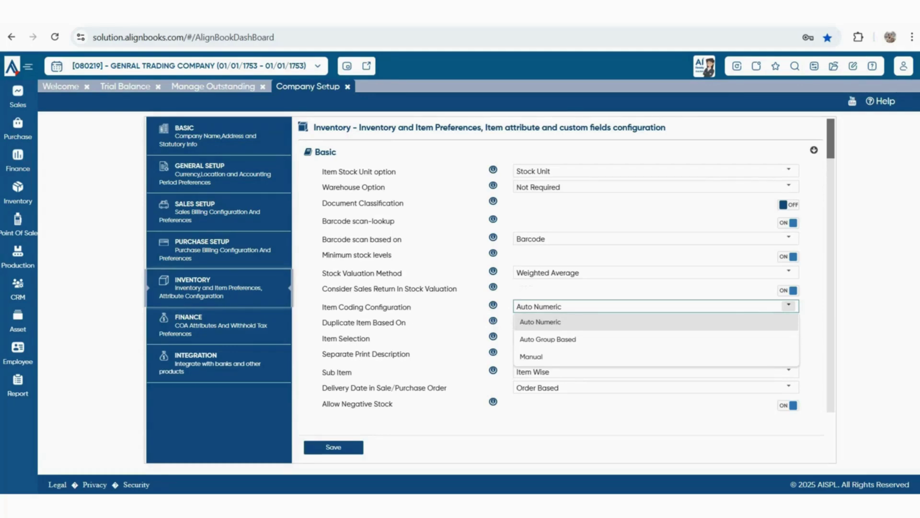
pyautogui.click(642, 422)
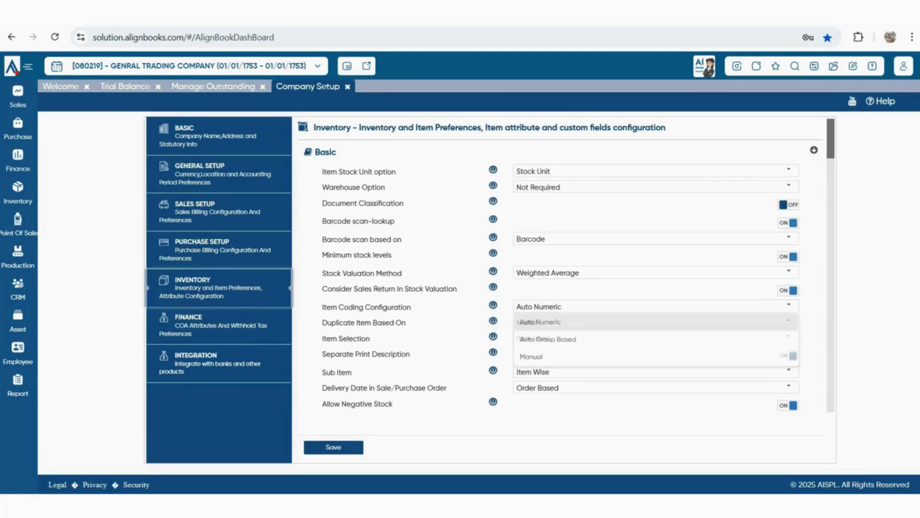
# Keep Duplicate Item Based On at Name and Item Selection at Item Level; review Separate Print Description
pyautogui.moveTo(322, 338)
pyautogui.mouseDown()
pyautogui.moveTo(322, 323)
pyautogui.moveTo(415, 325)
pyautogui.moveTo(335, 324)
pyautogui.moveTo(327, 339)
pyautogui.moveTo(327, 323)
pyautogui.mouseUp()
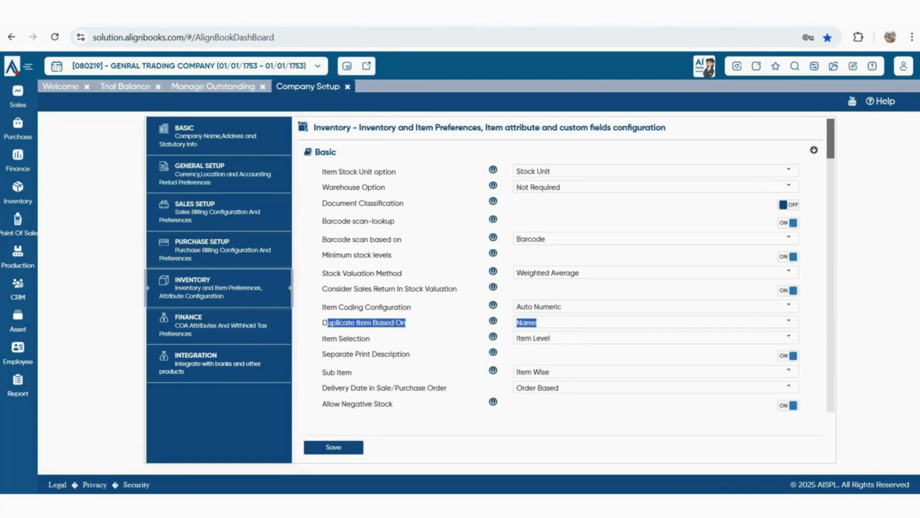
pyautogui.click(788, 321)
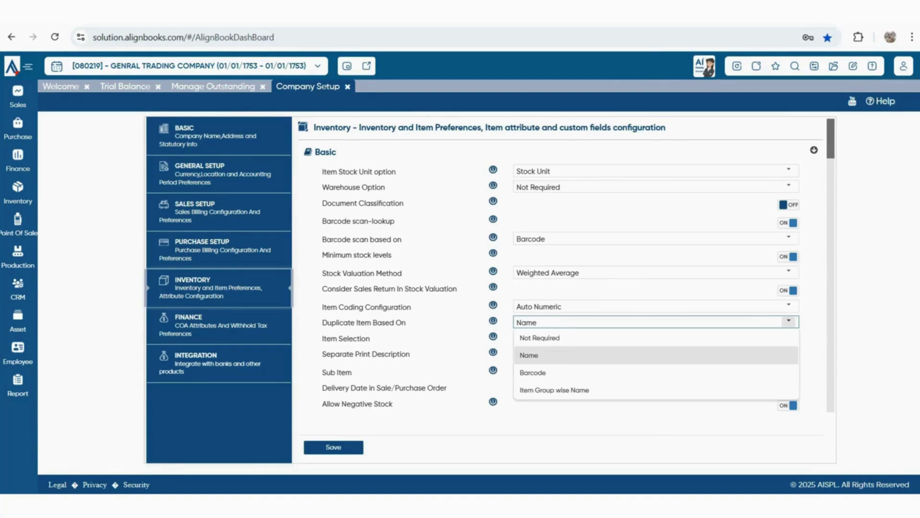
pyautogui.click(788, 322)
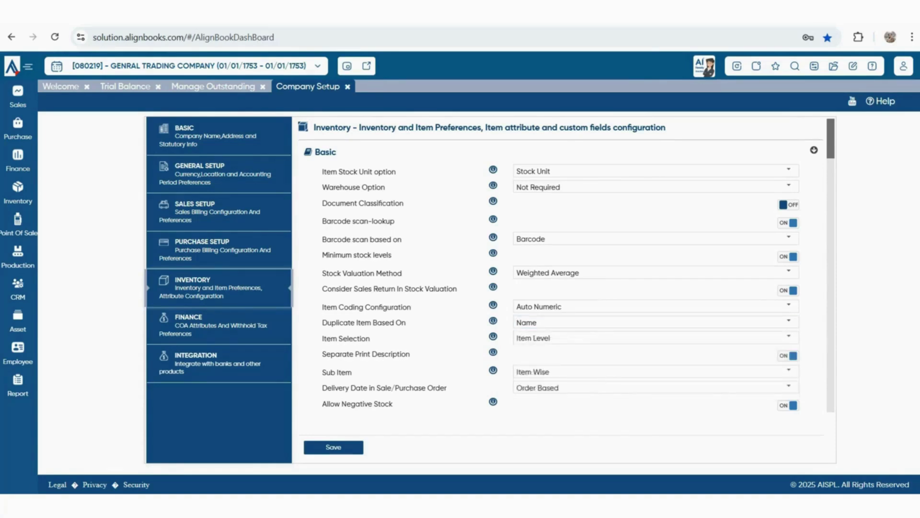
pyautogui.moveTo(322, 339); pyautogui.dragTo(408, 354)
pyautogui.click(788, 336)
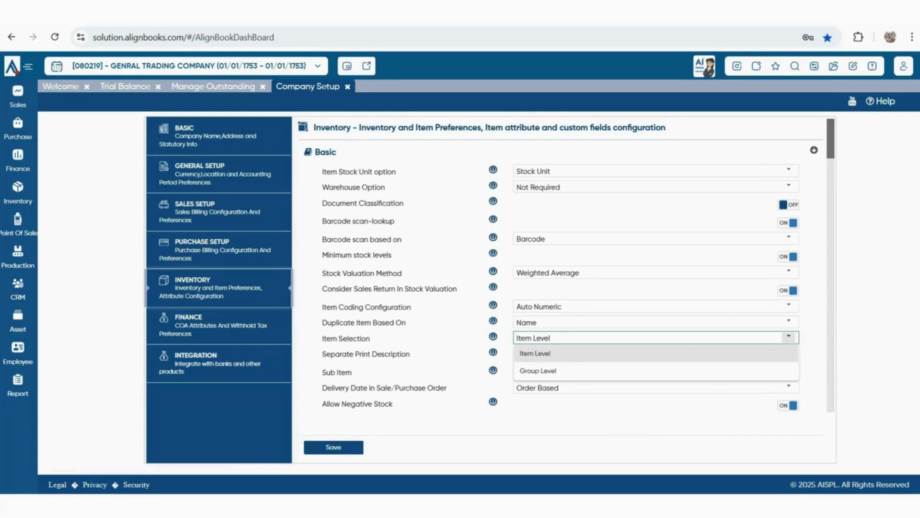
pyautogui.click(794, 355)
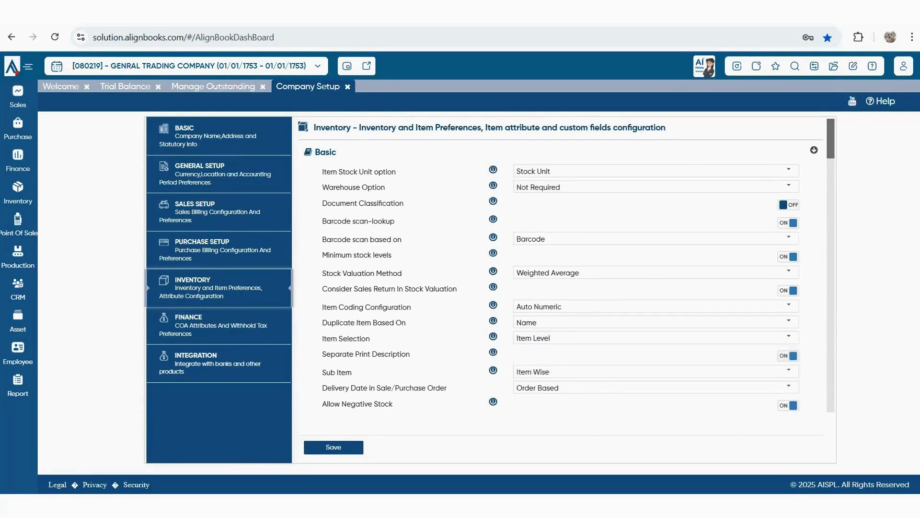
pyautogui.moveTo(322, 354); pyautogui.dragTo(411, 354)
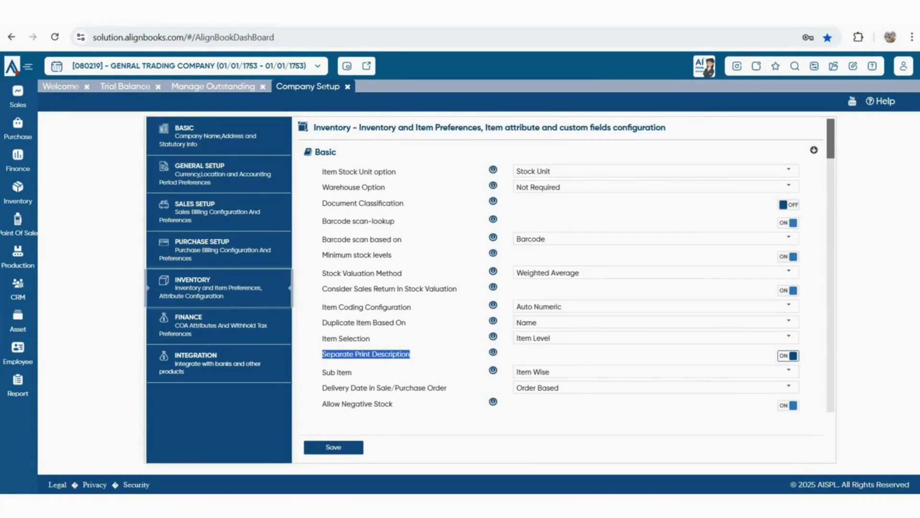
# Keep Sub Item as Item Wise and Delivery Date as Order Based, then switch Allow Negative Stock off
pyautogui.scroll(-1, 567, 265)
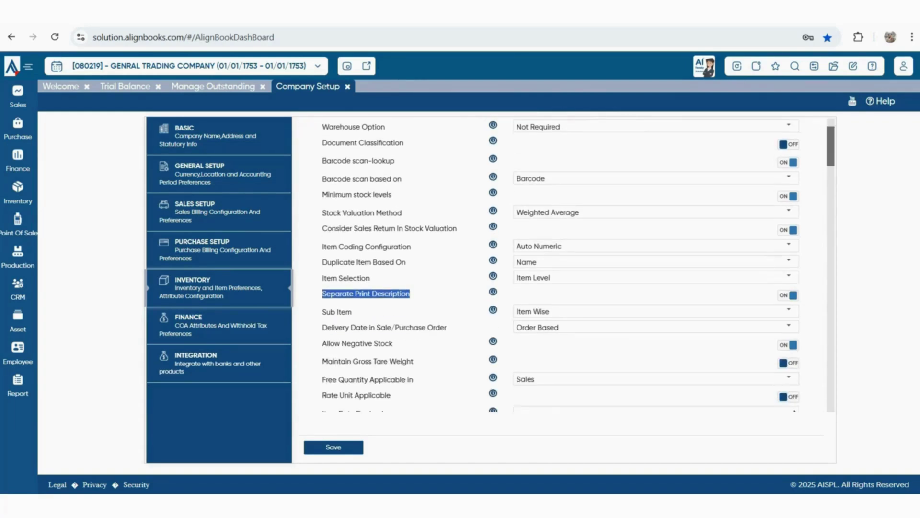
pyautogui.moveTo(354, 312); pyautogui.dragTo(331, 312)
pyautogui.click(335, 312)
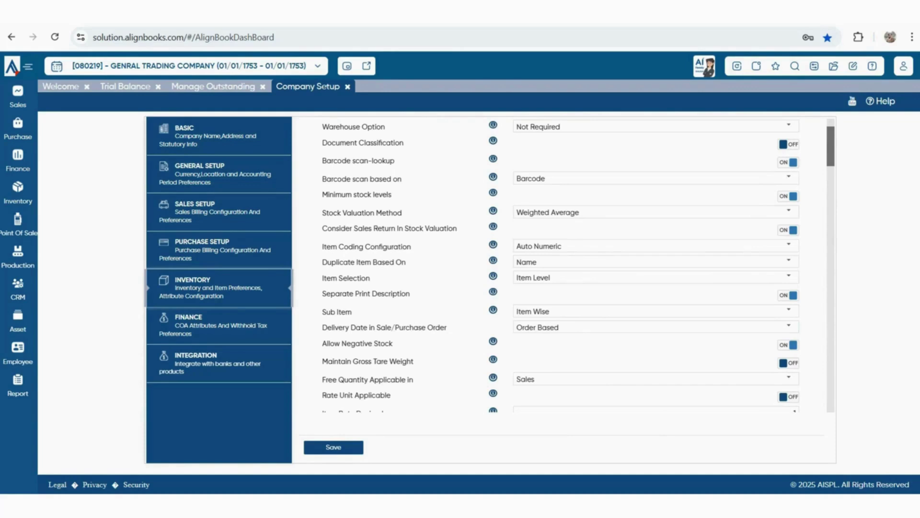
pyautogui.click(789, 311)
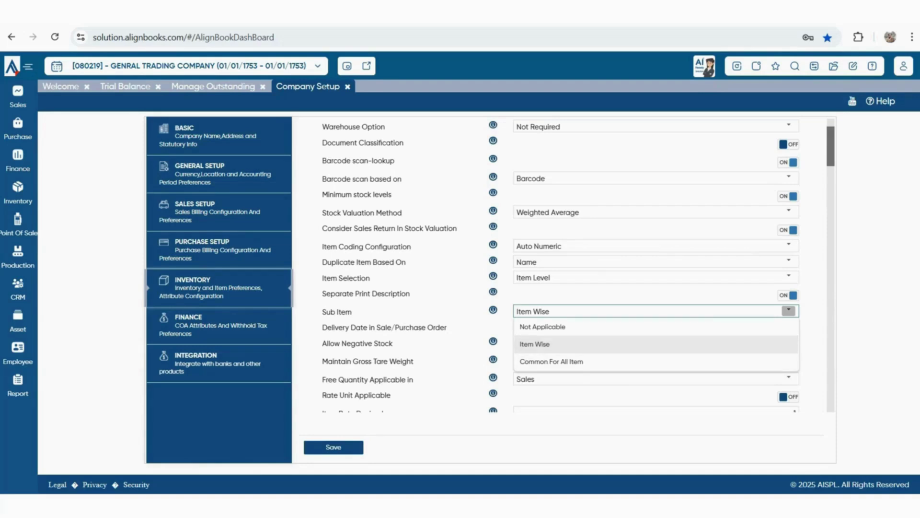
pyautogui.click(655, 344)
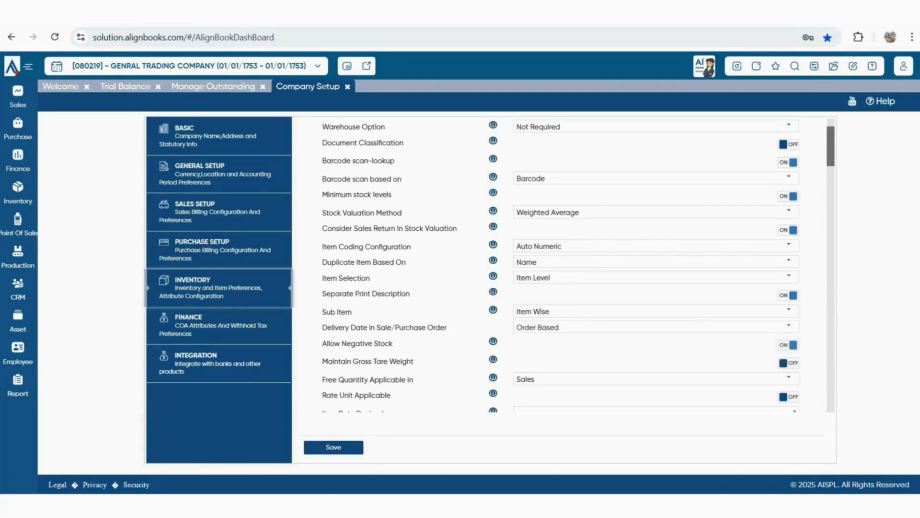
pyautogui.moveTo(322, 328); pyautogui.dragTo(447, 327)
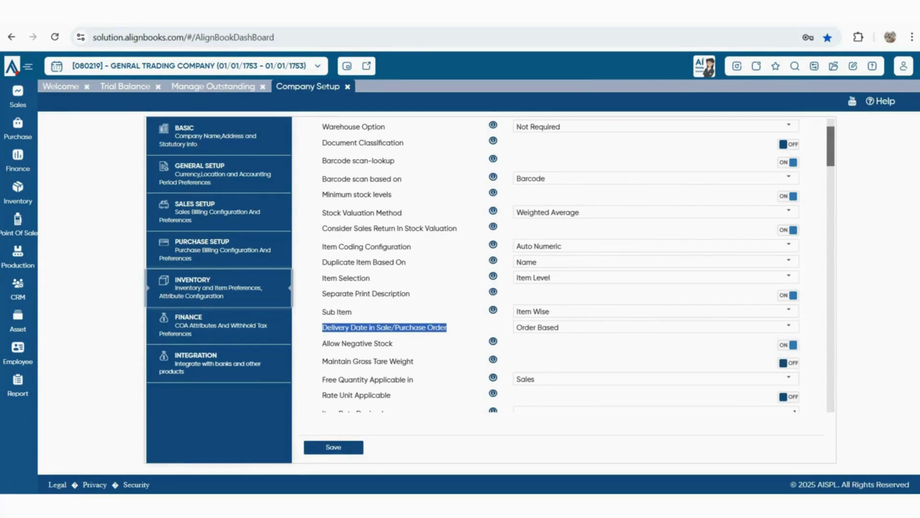
pyautogui.click(788, 326)
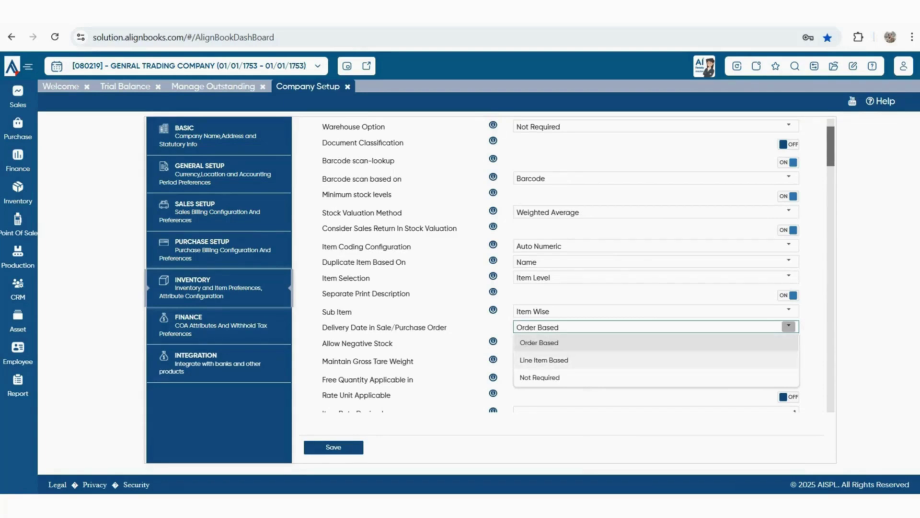
pyautogui.press('Escape')
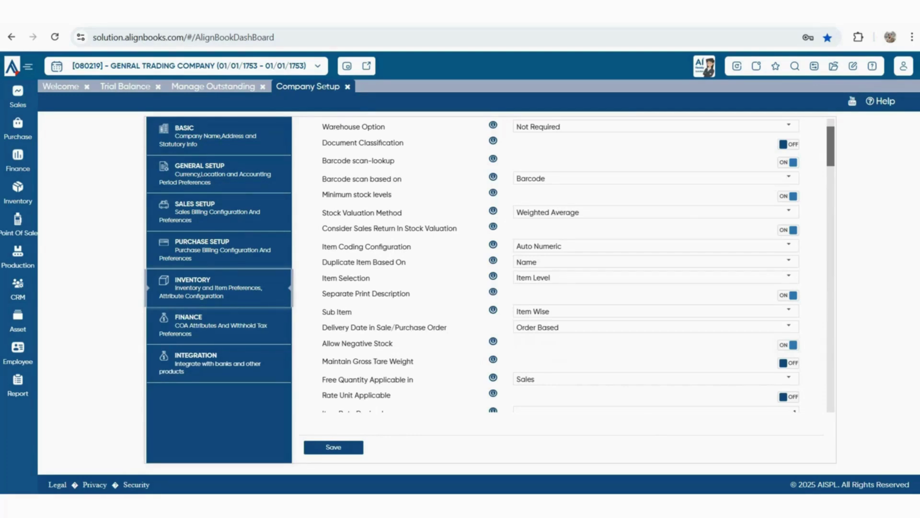
pyautogui.moveTo(322, 343); pyautogui.dragTo(393, 343)
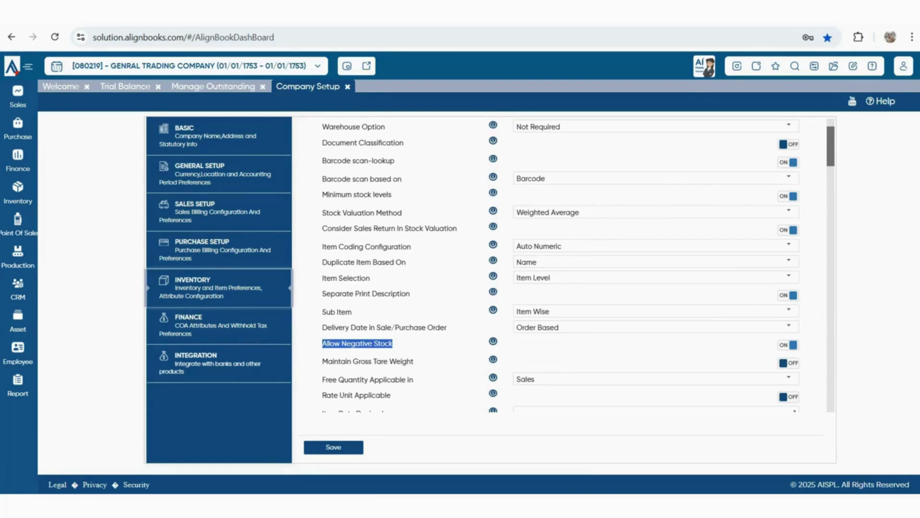
pyautogui.press('space')
pyautogui.scroll(-2, 560, 263)
pyautogui.moveTo(346, 300); pyautogui.dragTo(407, 301)
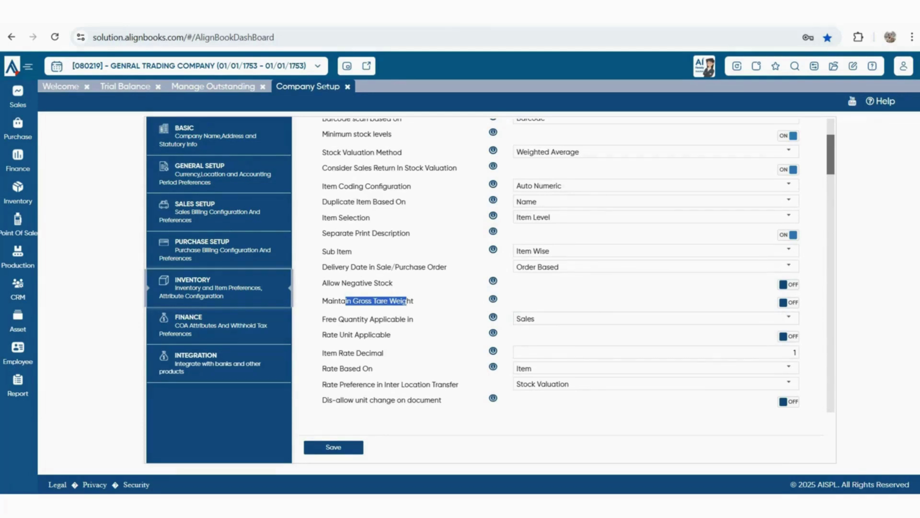
pyautogui.moveTo(333, 319); pyautogui.dragTo(413, 319)
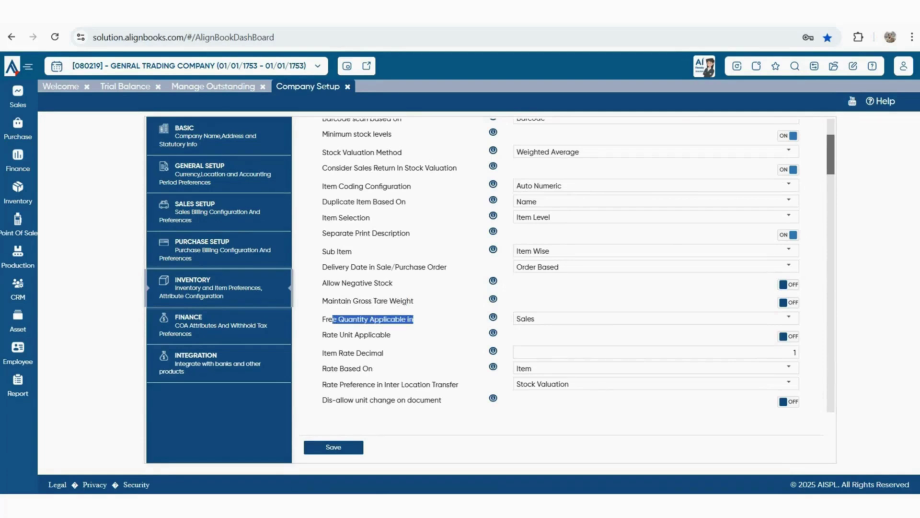
pyautogui.click(789, 317)
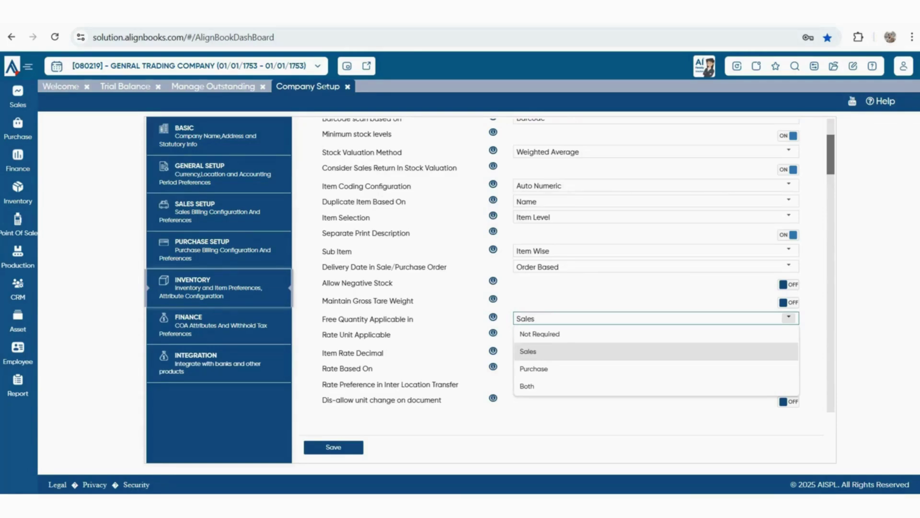
pyautogui.press('Escape')
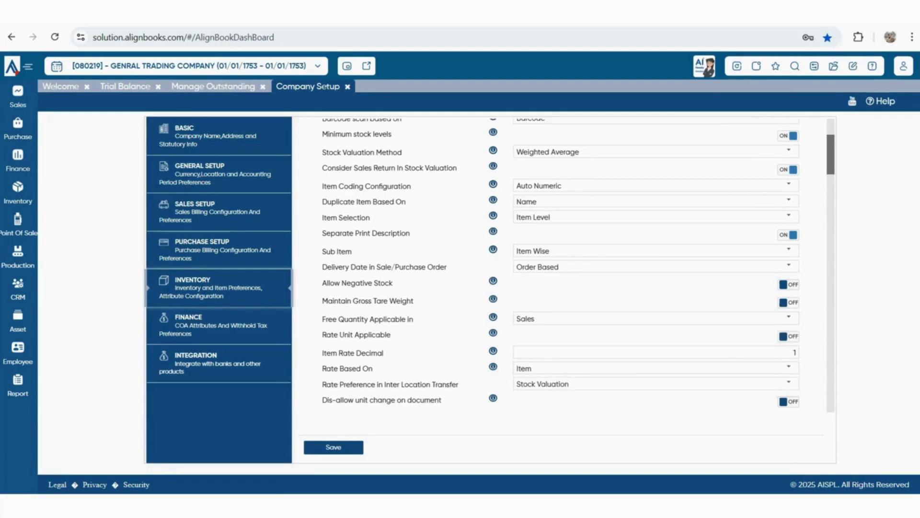
pyautogui.scroll(-1, 558, 263)
pyautogui.moveTo(322, 273); pyautogui.dragTo(391, 275)
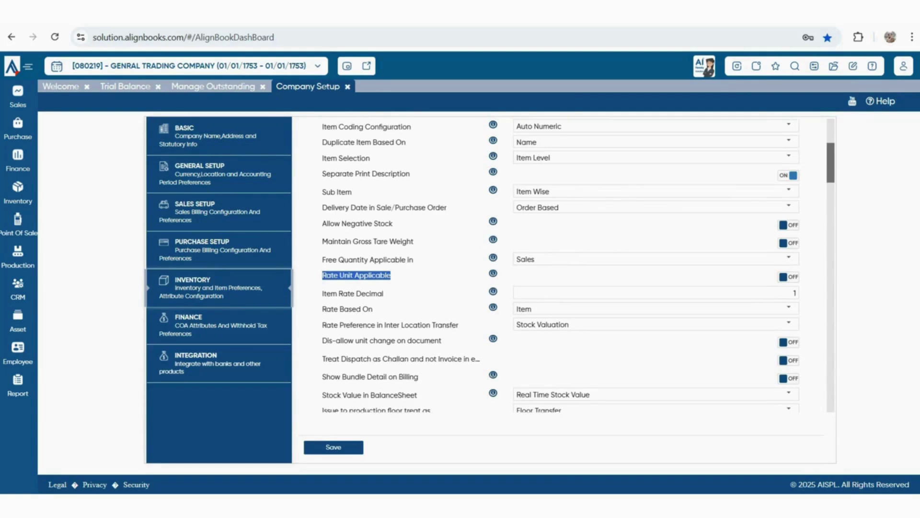
pyautogui.scroll(5, 559, 263)
pyautogui.scroll(-3, 559, 263)
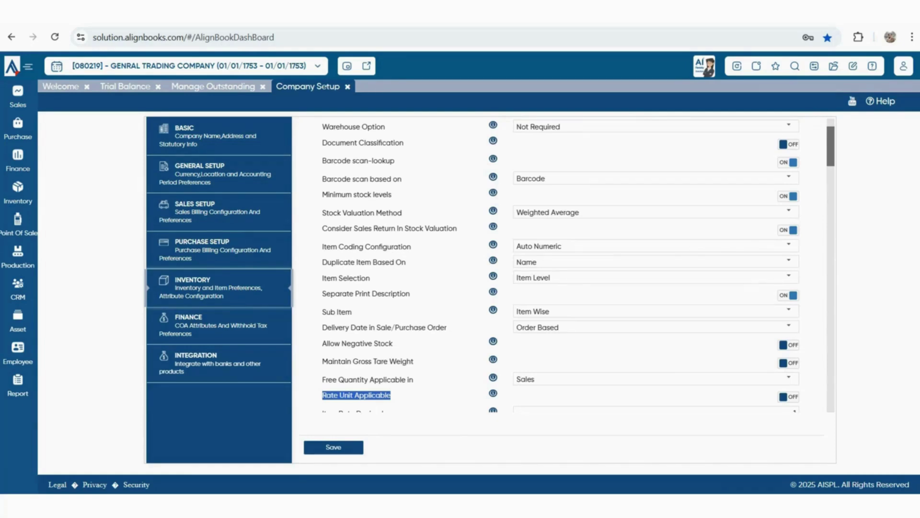
pyautogui.scroll(-1, 560, 263)
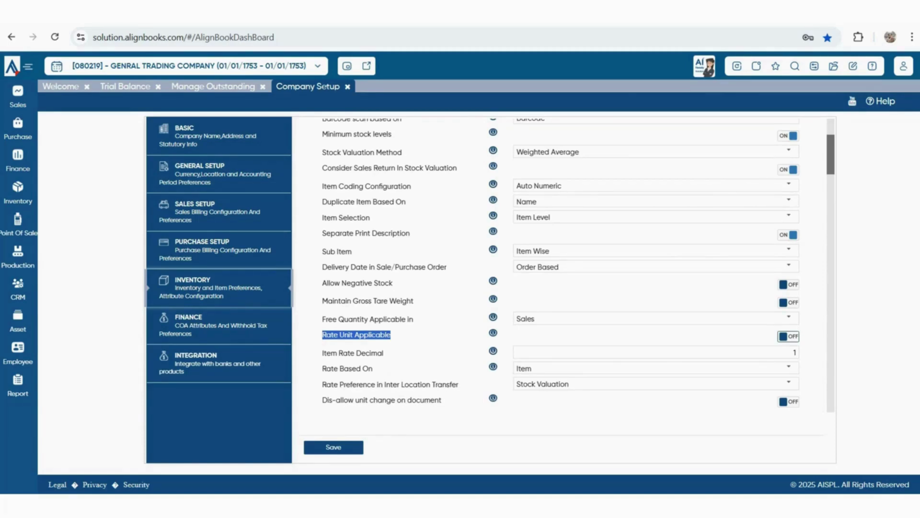
pyautogui.click(412, 336)
pyautogui.moveTo(325, 353); pyautogui.dragTo(385, 354)
pyautogui.click(408, 353)
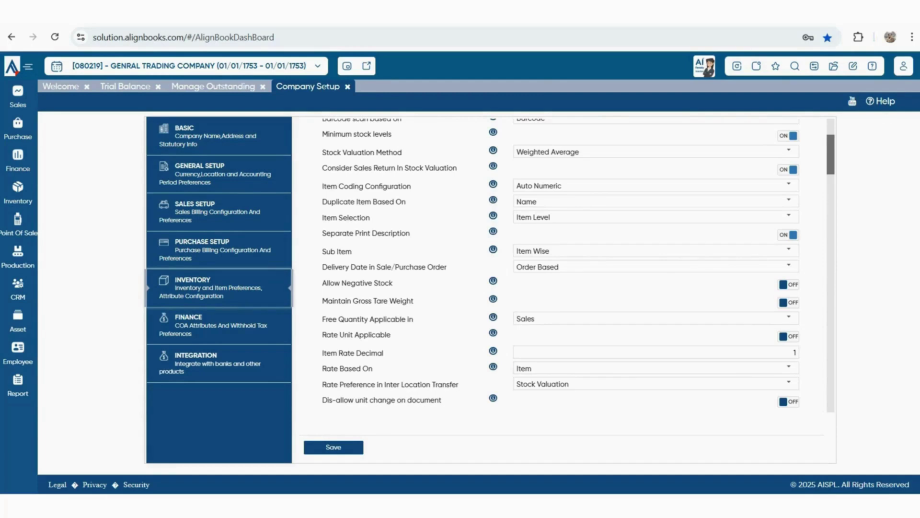
# Scroll to Rate Based On and display its Item and SubItem choices
pyautogui.scroll(-3, 560, 264)
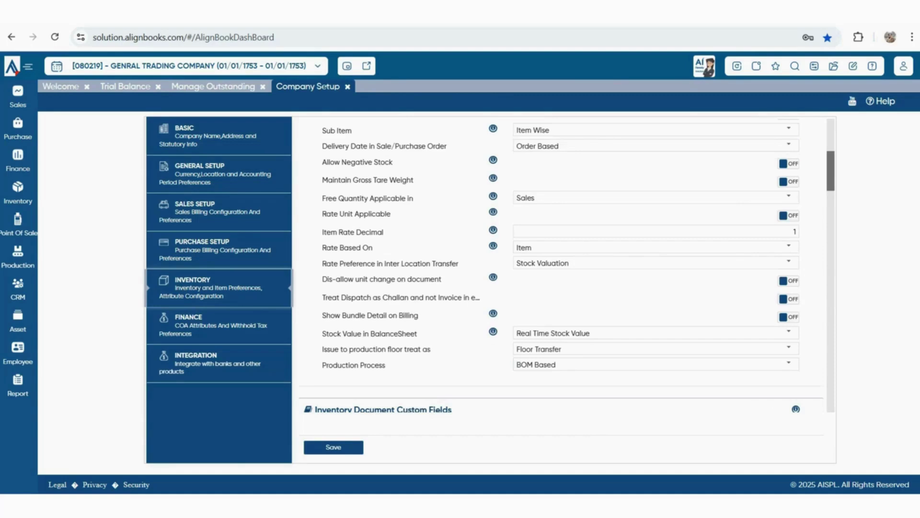
pyautogui.moveTo(322, 247); pyautogui.dragTo(357, 247)
pyautogui.click(789, 246)
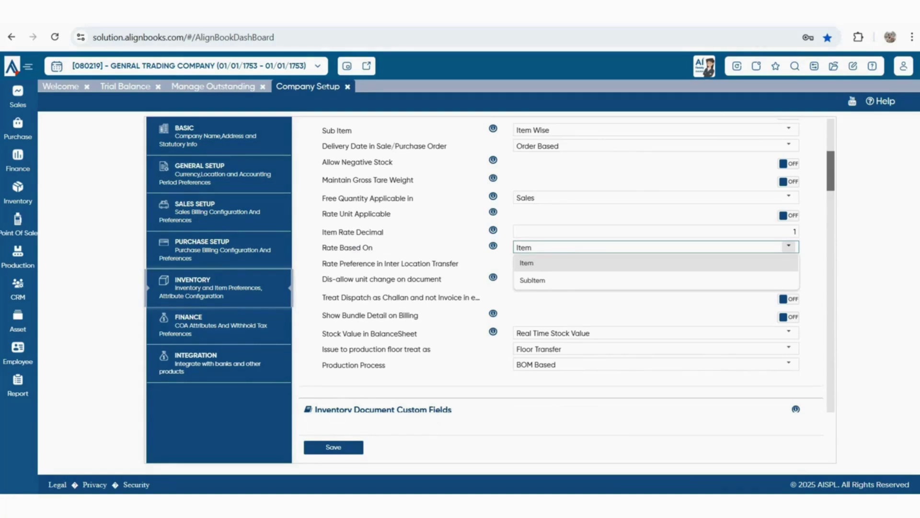
# Leave Rate Based On at Item and point out Rate Preference in Inter Location Transfer
pyautogui.press('Escape')
pyautogui.moveTo(327, 263); pyautogui.dragTo(458, 263)
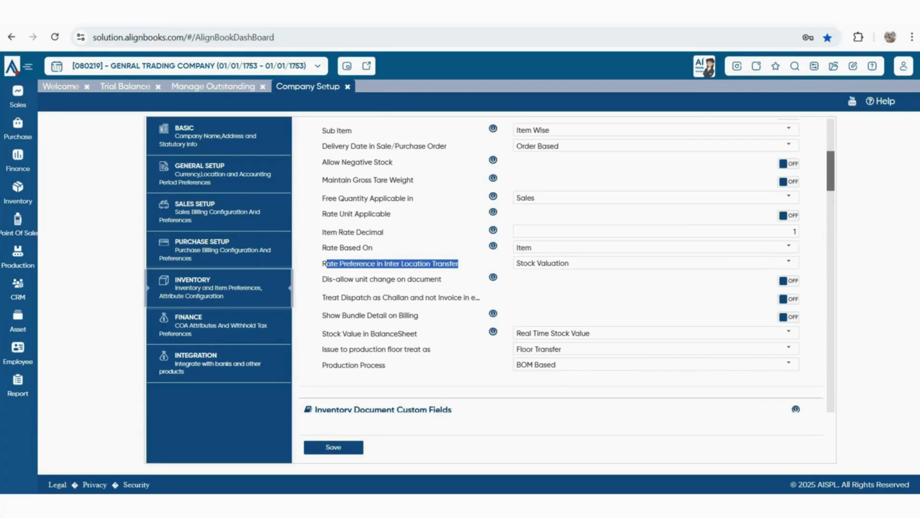
pyautogui.click(789, 262)
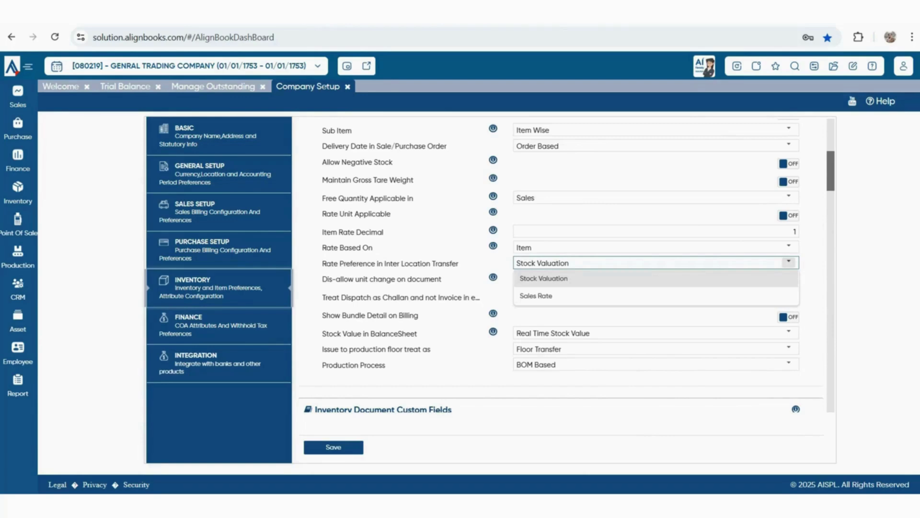
pyautogui.click(788, 262)
pyautogui.moveTo(329, 279); pyautogui.dragTo(451, 280)
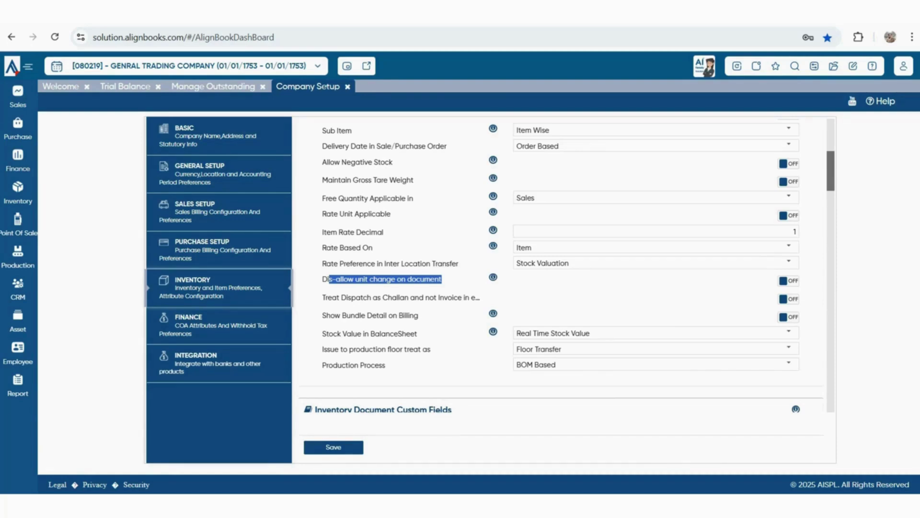
pyautogui.tripleClick(398, 297)
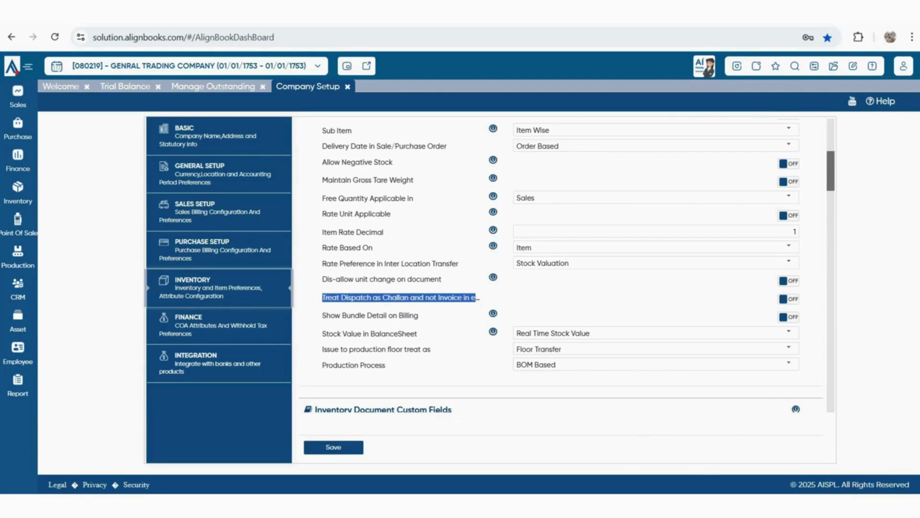
pyautogui.moveTo(335, 315); pyautogui.dragTo(415, 316)
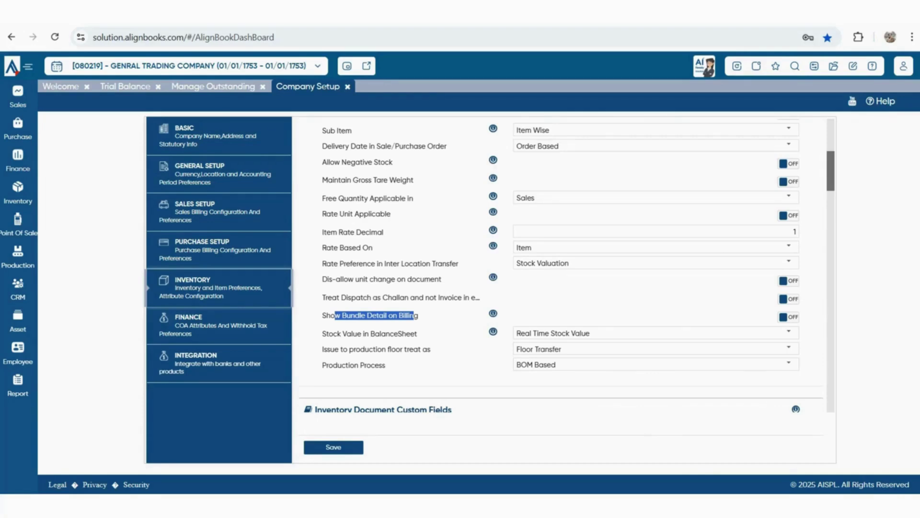
pyautogui.scroll(-1, 567, 267)
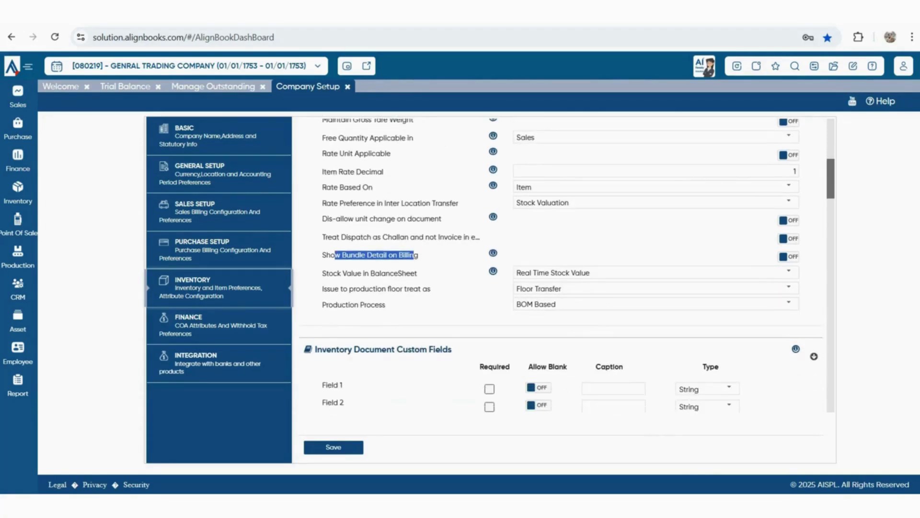
pyautogui.moveTo(327, 288); pyautogui.dragTo(323, 274)
pyautogui.click(434, 289)
pyautogui.moveTo(434, 289); pyautogui.dragTo(434, 305)
pyautogui.click(434, 305)
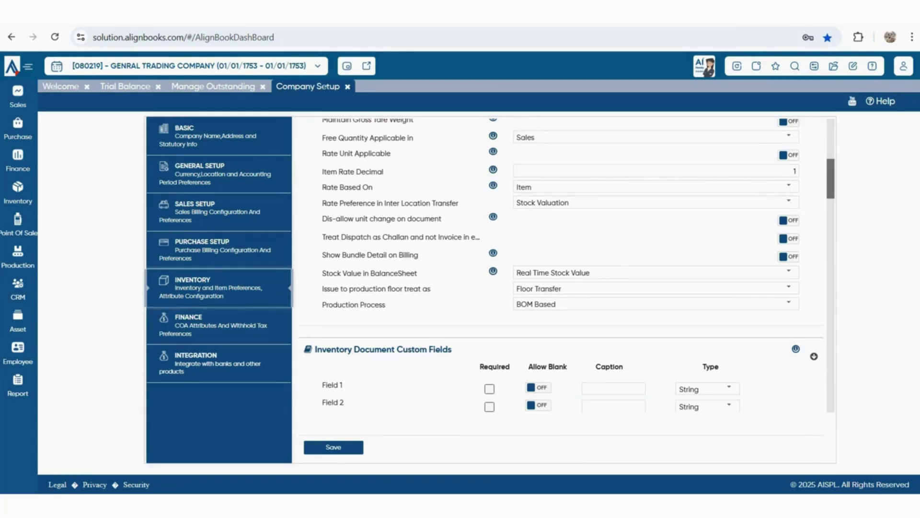
# Scroll past Inventory Document and Item Master Custom Fields to Item Extended Properties
pyautogui.scroll(-3, 561, 269)
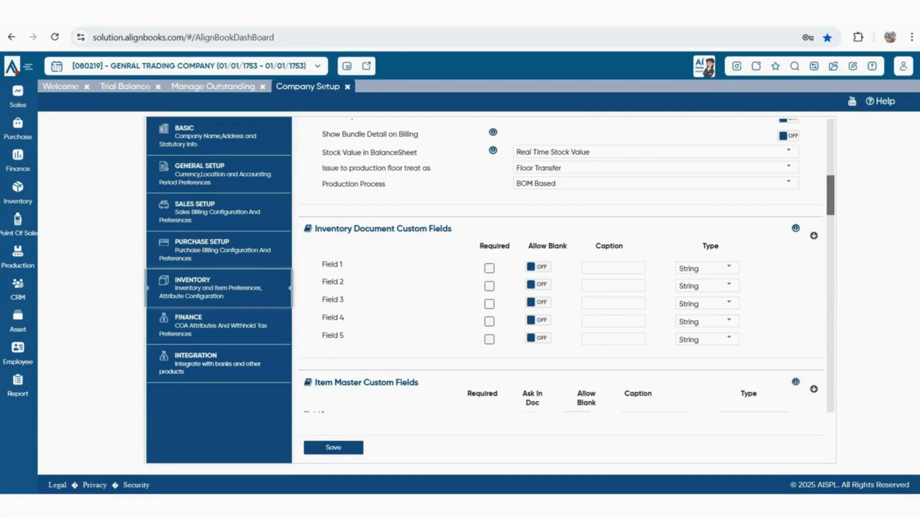
pyautogui.scroll(-3, 565, 266)
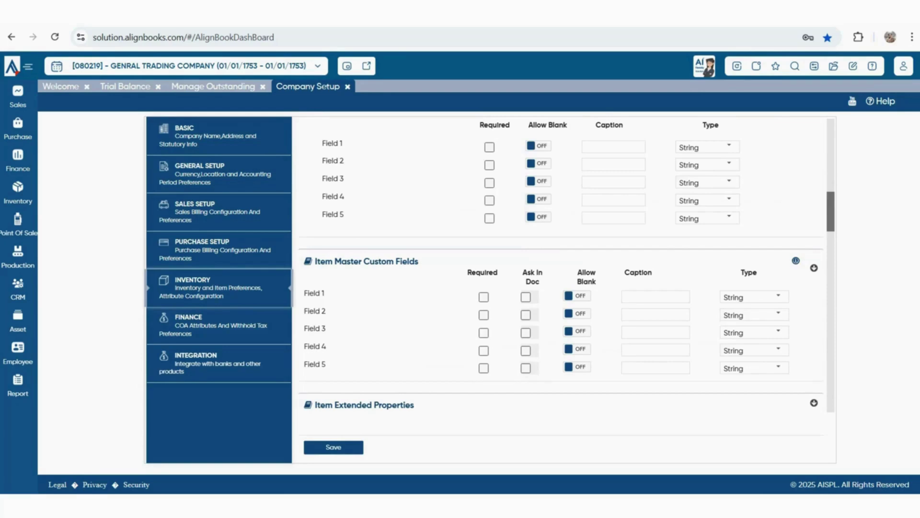
pyautogui.scroll(-2, 561, 268)
pyautogui.moveTo(315, 284); pyautogui.dragTo(415, 285)
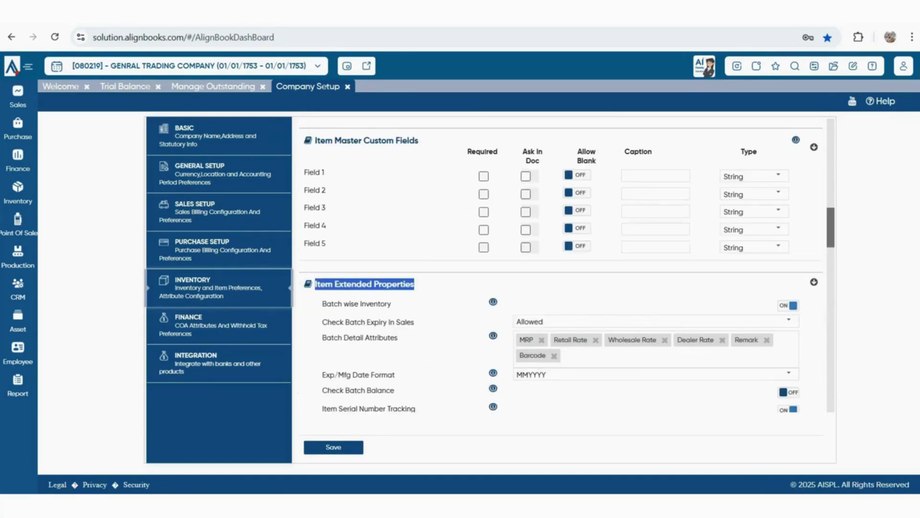
# Check the Check Batch Expiry In Sales choices, leaving it at Allowed
pyautogui.scroll(-2, 561, 268)
pyautogui.moveTo(327, 183); pyautogui.dragTo(391, 183)
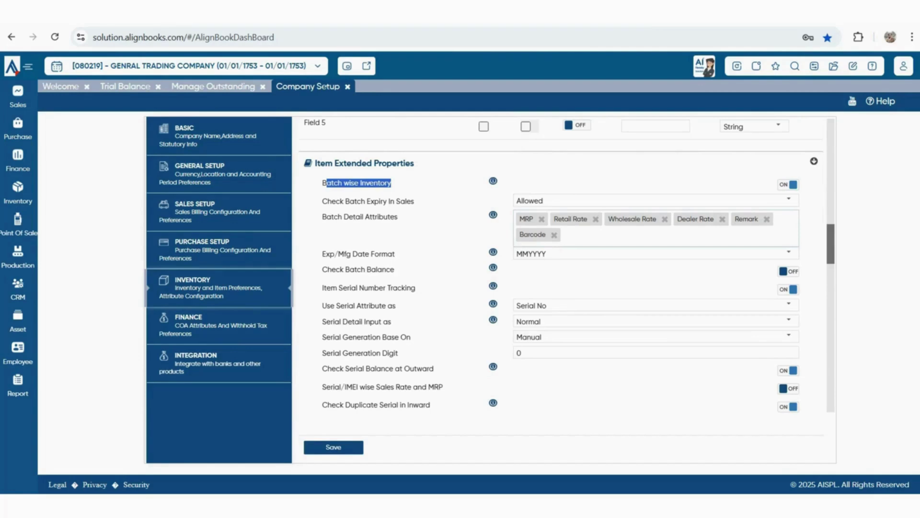
pyautogui.moveTo(322, 202); pyautogui.dragTo(416, 201)
pyautogui.click(789, 199)
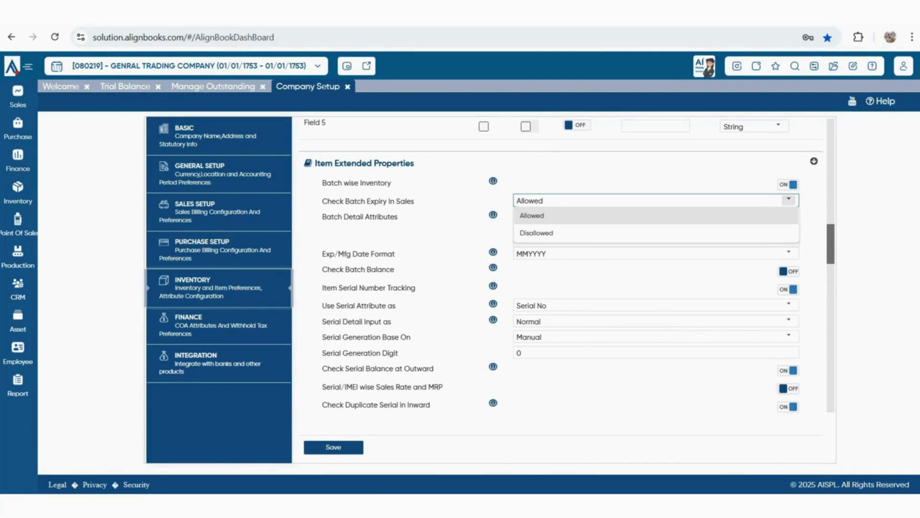
pyautogui.click(788, 199)
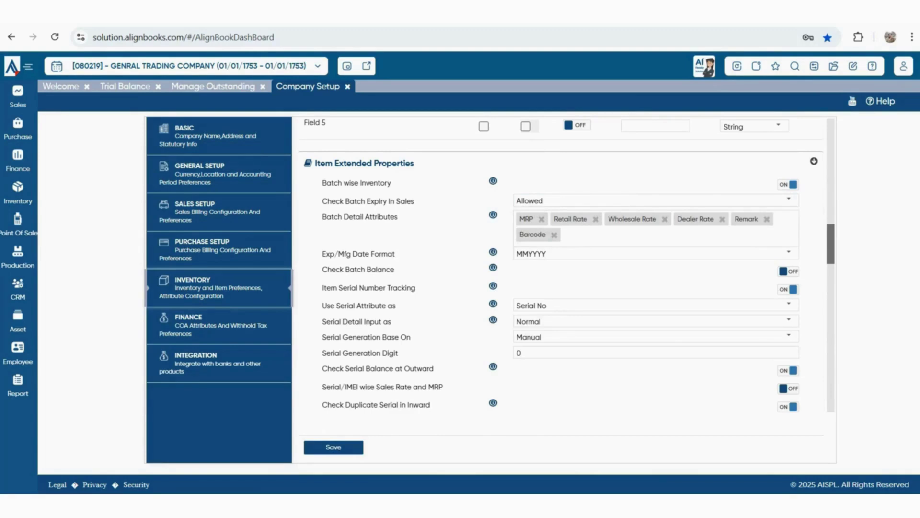
# Set Batch Detail Attributes to only Expiry Date and Manufacturer Date, keeping MMYYYY date format
pyautogui.moveTo(326, 217); pyautogui.dragTo(399, 217)
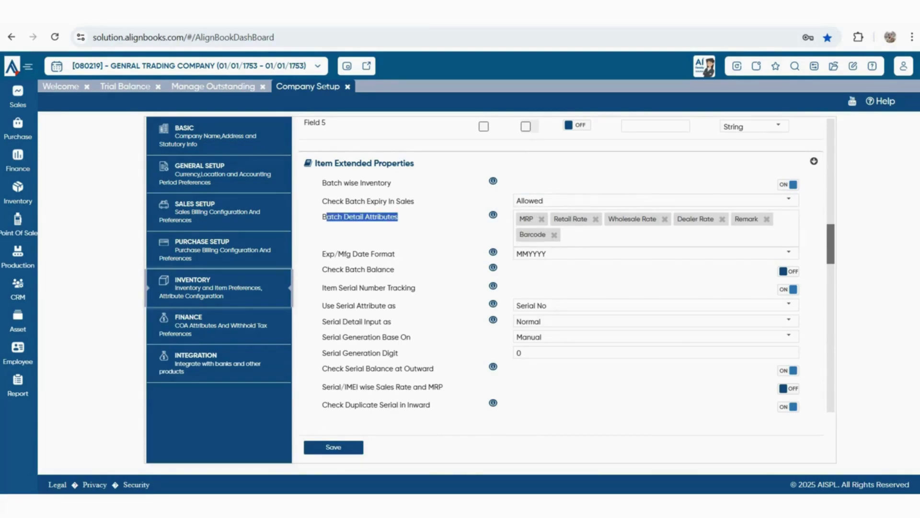
pyautogui.click(656, 235)
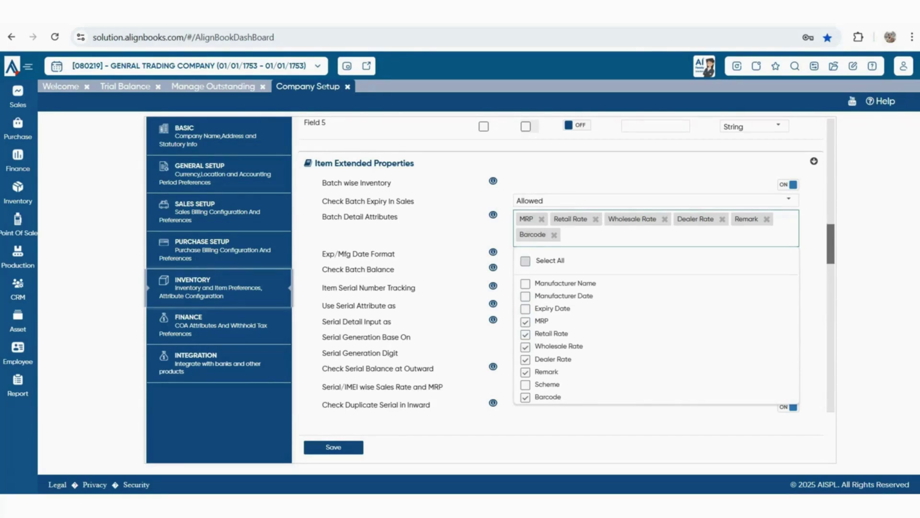
pyautogui.click(525, 261)
pyautogui.click(525, 276)
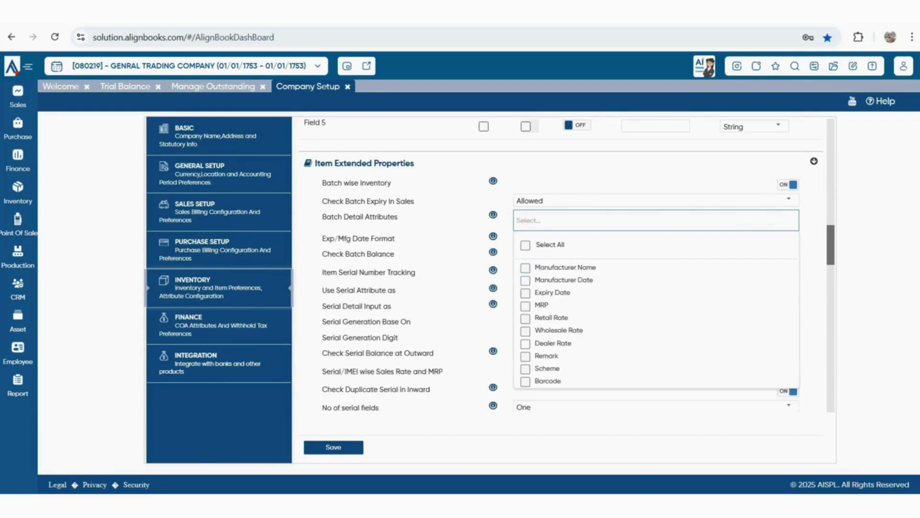
pyautogui.click(526, 293)
pyautogui.click(525, 280)
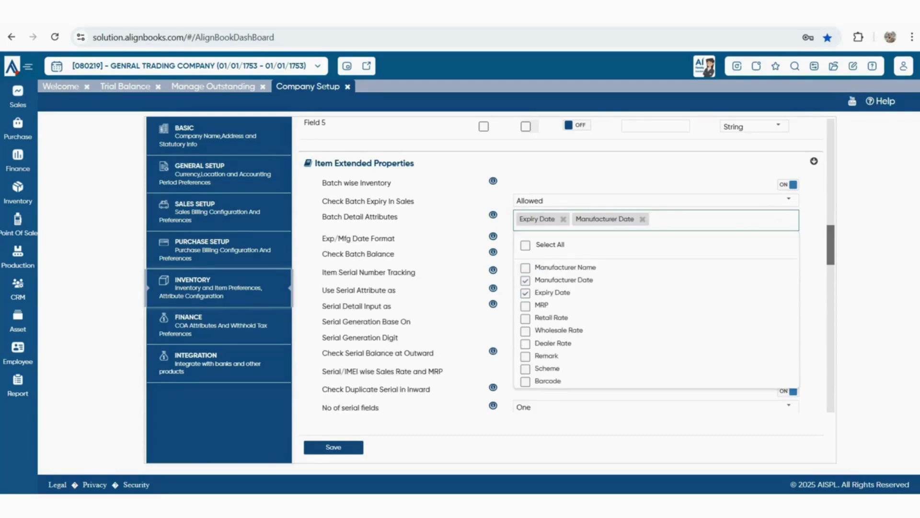
pyautogui.press('Escape')
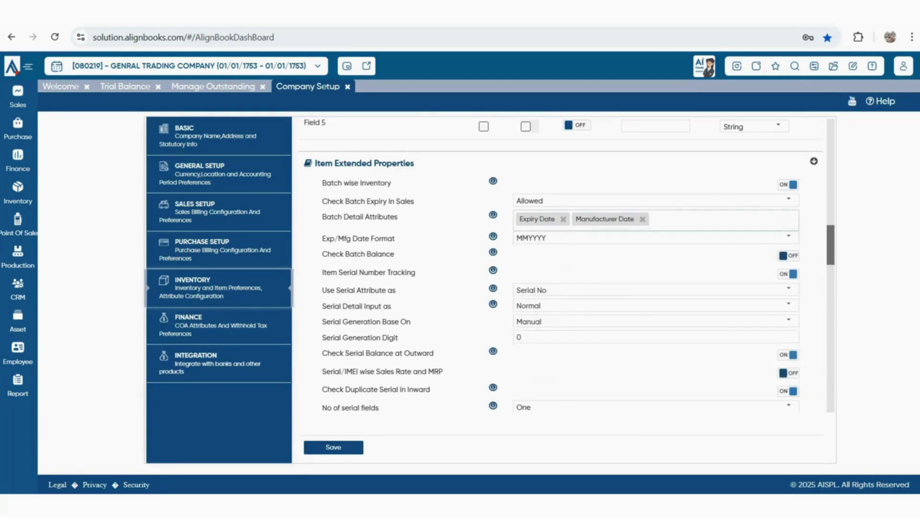
pyautogui.click(788, 236)
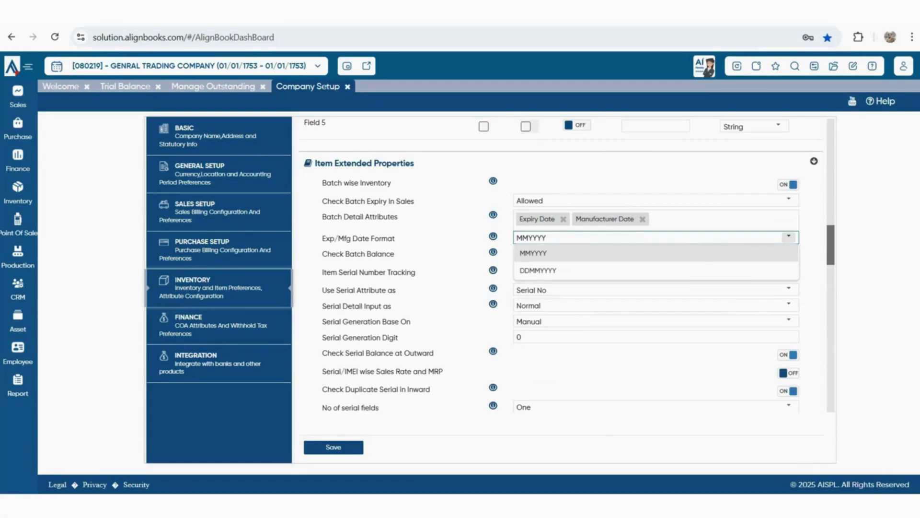
pyautogui.press('Escape')
# Switch off Batch wise Inventory and keep Serial No as the serial attribute
pyautogui.click(788, 185)
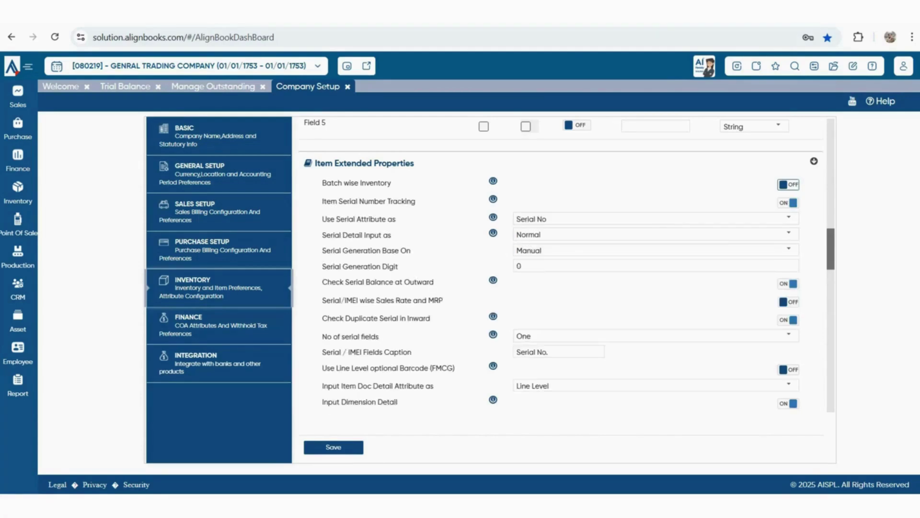
pyautogui.moveTo(323, 201); pyautogui.dragTo(416, 201)
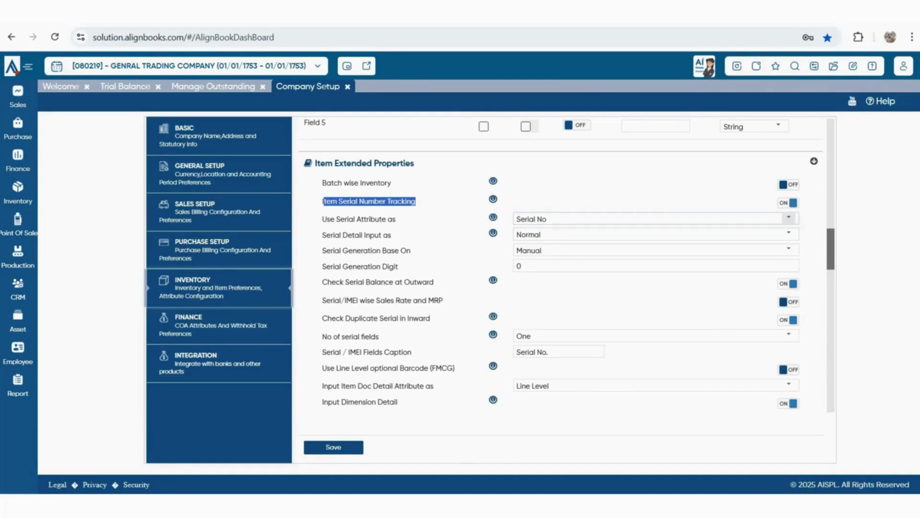
pyautogui.click(789, 218)
pyautogui.tripleClick(357, 183)
pyautogui.click(789, 218)
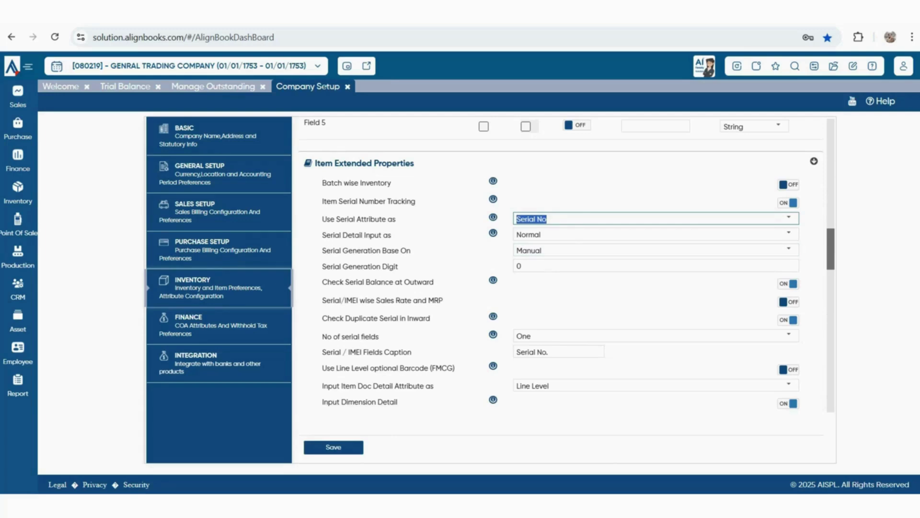
# Keep Serial Detail Input as Normal and generation Manual, and set Serial Generation Digit to 6
pyautogui.moveTo(327, 235); pyautogui.dragTo(392, 235)
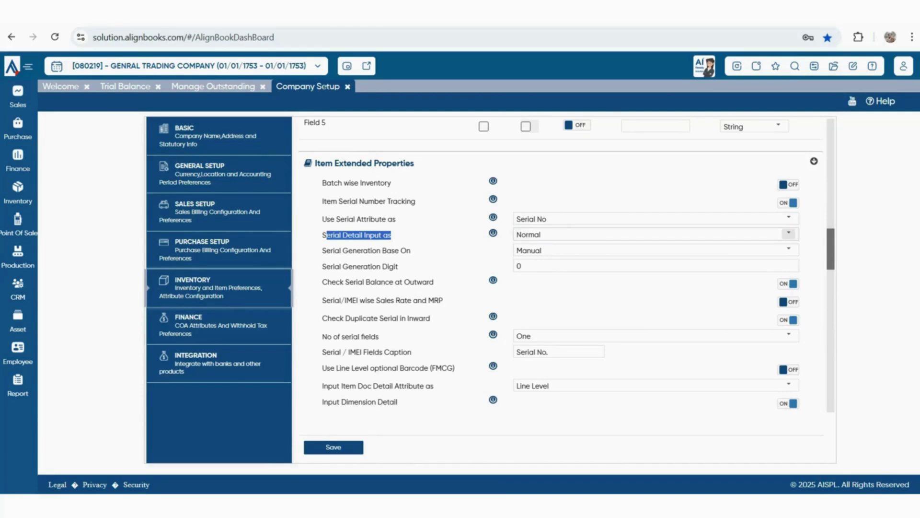
pyautogui.click(788, 234)
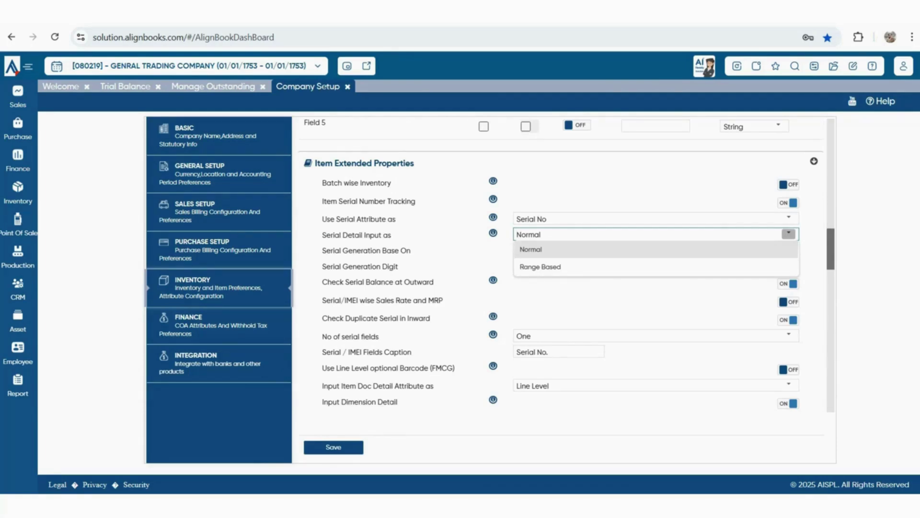
pyautogui.click(532, 250)
pyautogui.moveTo(323, 250); pyautogui.dragTo(411, 250)
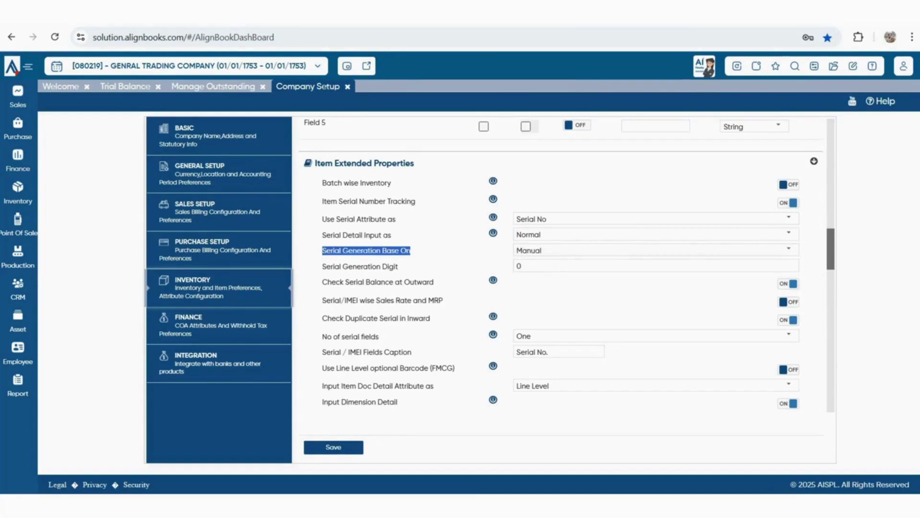
pyautogui.click(789, 250)
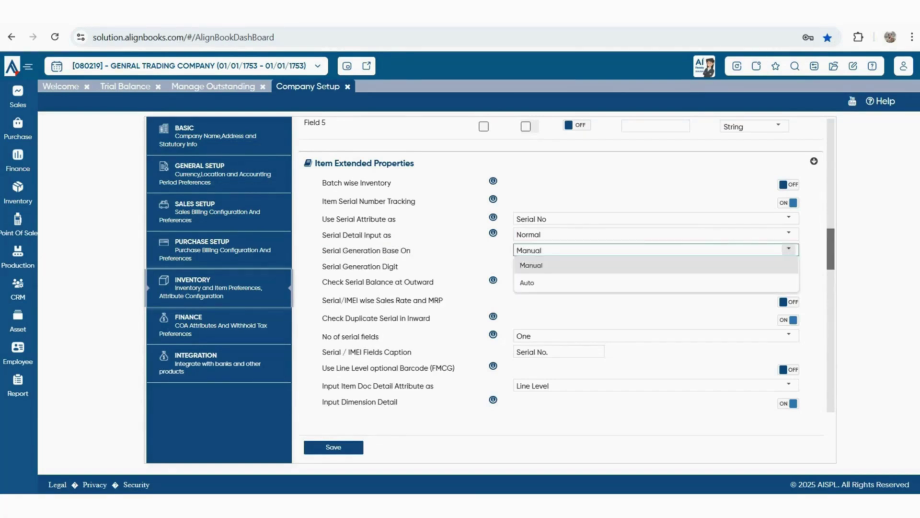
pyautogui.click(788, 249)
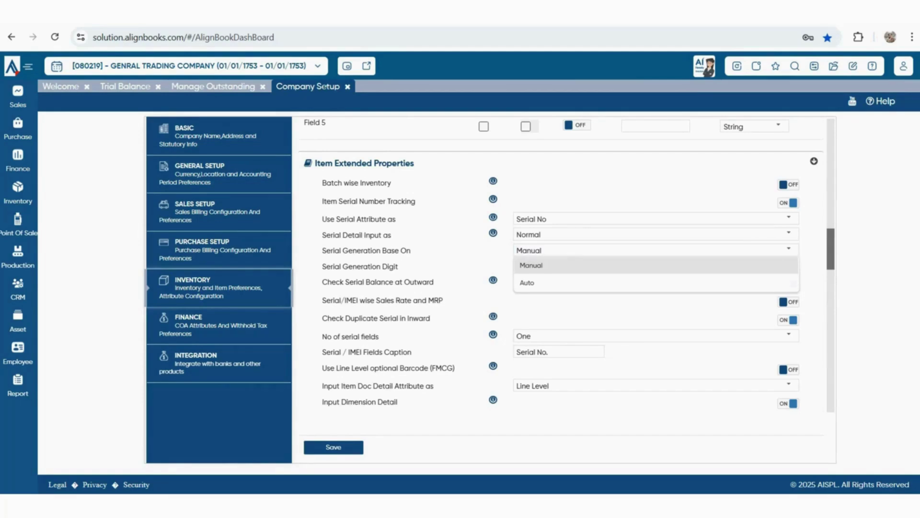
pyautogui.moveTo(323, 266); pyautogui.dragTo(398, 266)
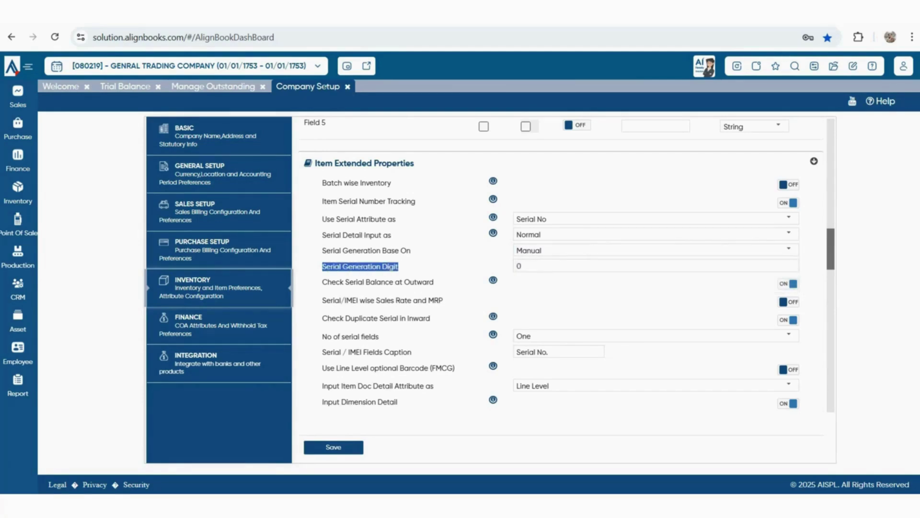
pyautogui.click(519, 266)
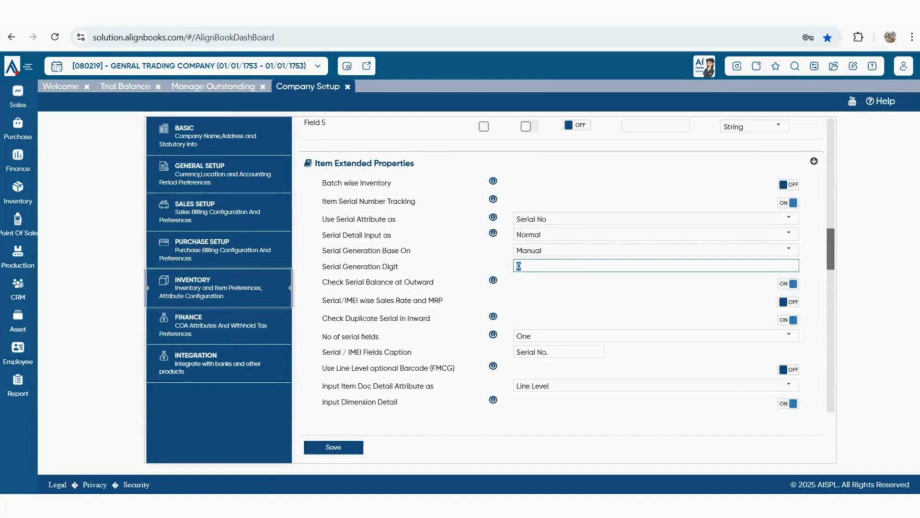
pyautogui.write('6')
pyautogui.press('Tab')
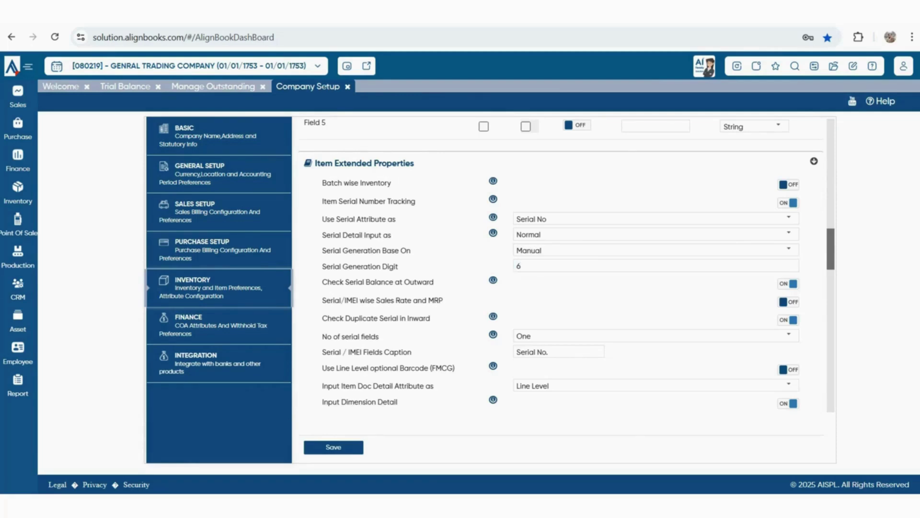
# Review the serial balance, serial/IMEI rate, duplicate serial check and serial-field-count settings
pyautogui.moveTo(328, 282); pyautogui.dragTo(435, 282)
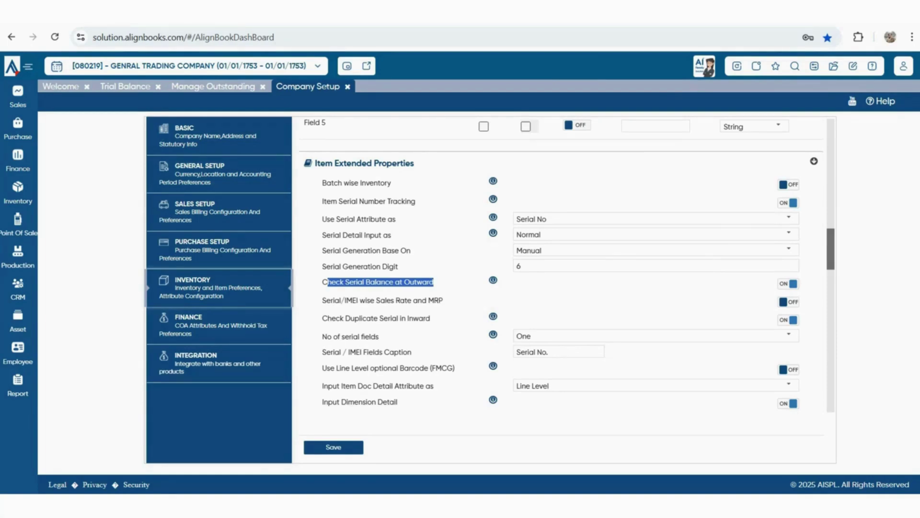
pyautogui.moveTo(331, 301); pyautogui.dragTo(423, 301)
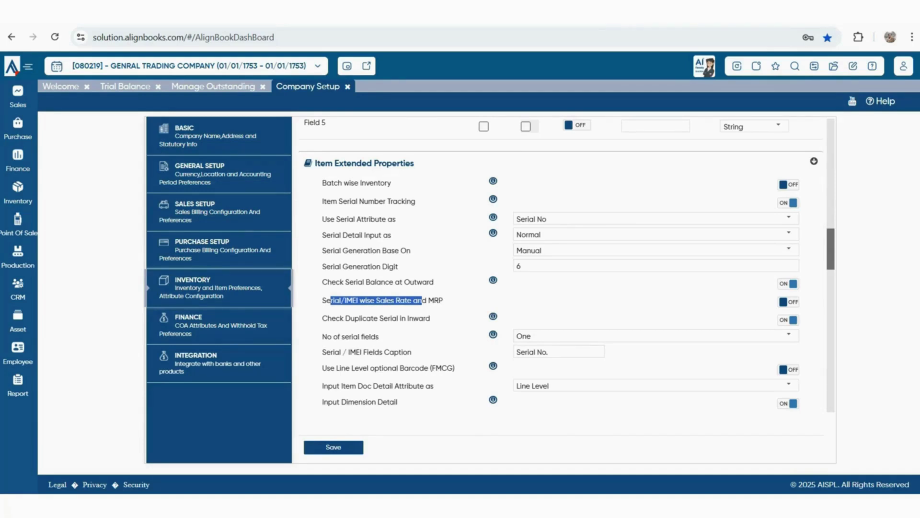
pyautogui.moveTo(346, 319); pyautogui.dragTo(431, 318)
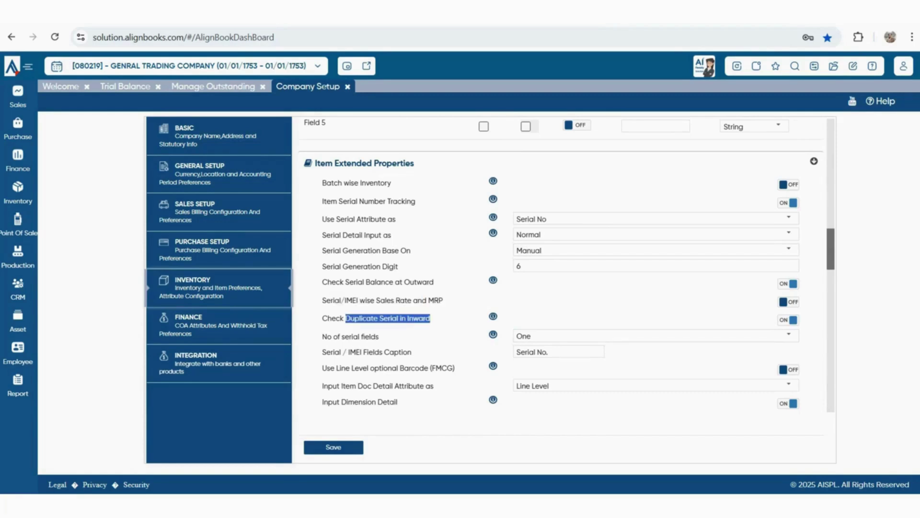
pyautogui.click(430, 318)
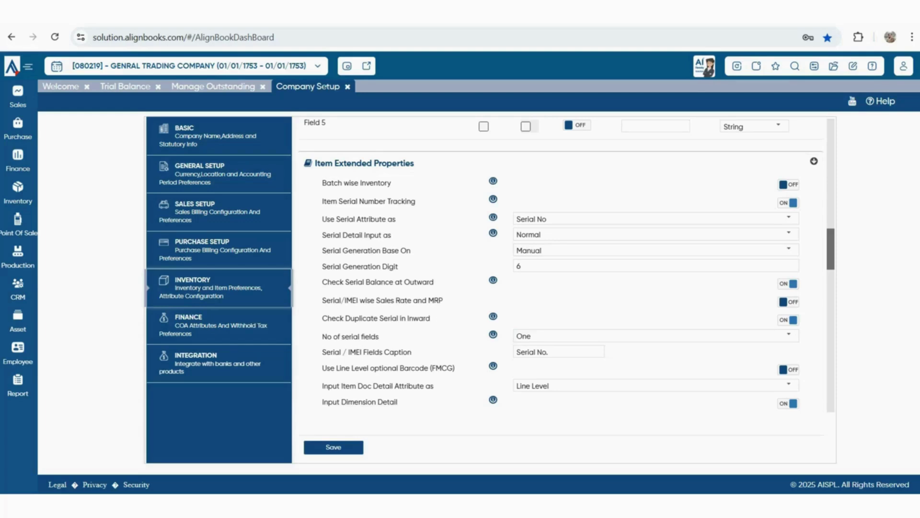
pyautogui.doubleClick(350, 336)
pyautogui.click(350, 336)
# Set the number of serial fields to Two and select the Serial No. caption text
pyautogui.click(788, 335)
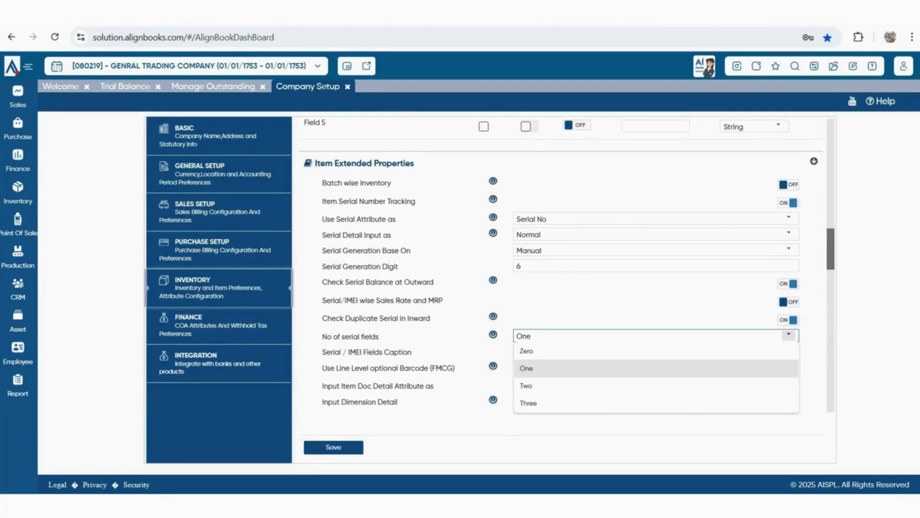
pyautogui.click(556, 386)
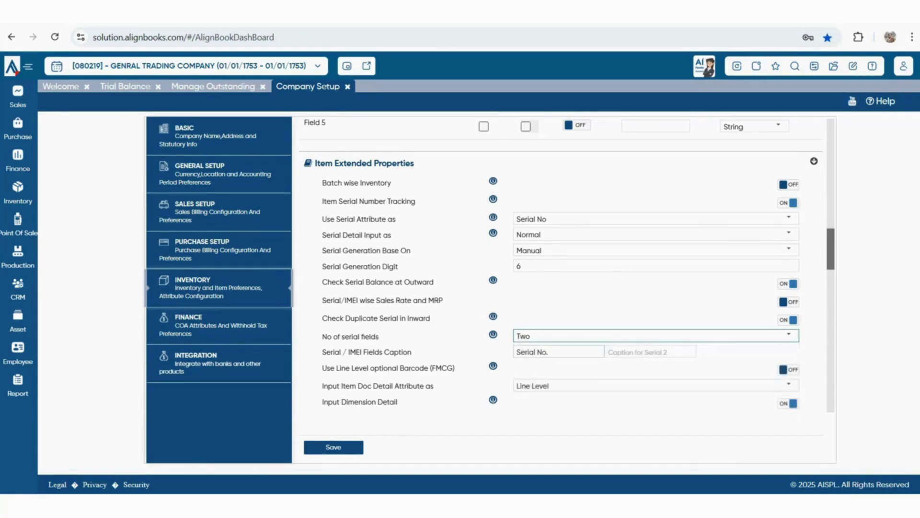
pyautogui.click(551, 352)
pyautogui.hotkey('shift', 'Left')
pyautogui.hotkey('shift', 'Left')
pyautogui.hotkey('shift', 'Left')
pyautogui.hotkey('shift', 'Left')
pyautogui.hotkey('shift', 'Left')
pyautogui.hotkey('shift', 'Left')
pyautogui.hotkey('shift', 'Left')
pyautogui.hotkey('shift', 'Left')
pyautogui.hotkey('shift', 'Left')
pyautogui.hotkey('shift', 'Left')
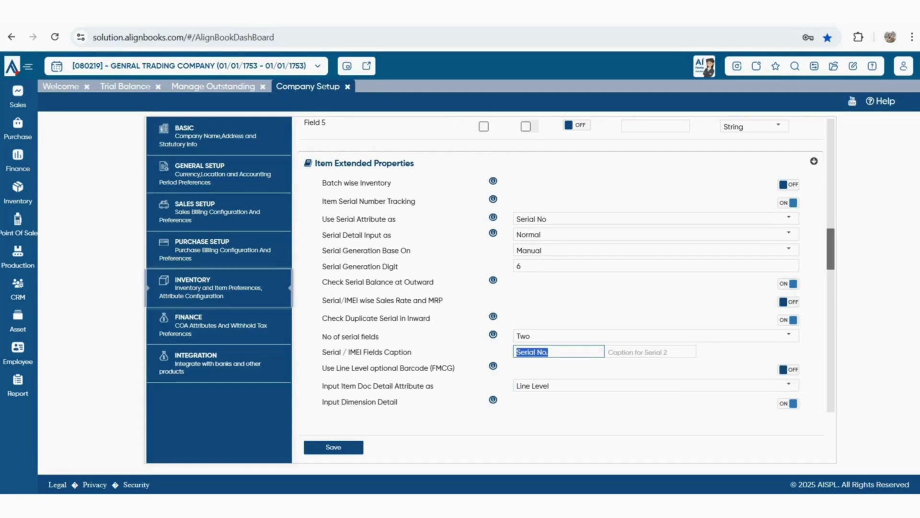
pyautogui.moveTo(322, 367); pyautogui.dragTo(442, 367)
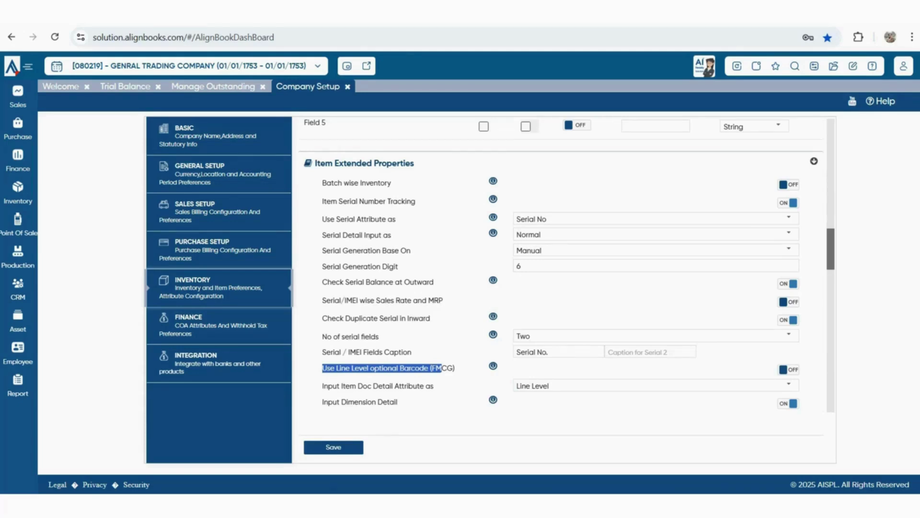
pyautogui.scroll(-2, 565, 264)
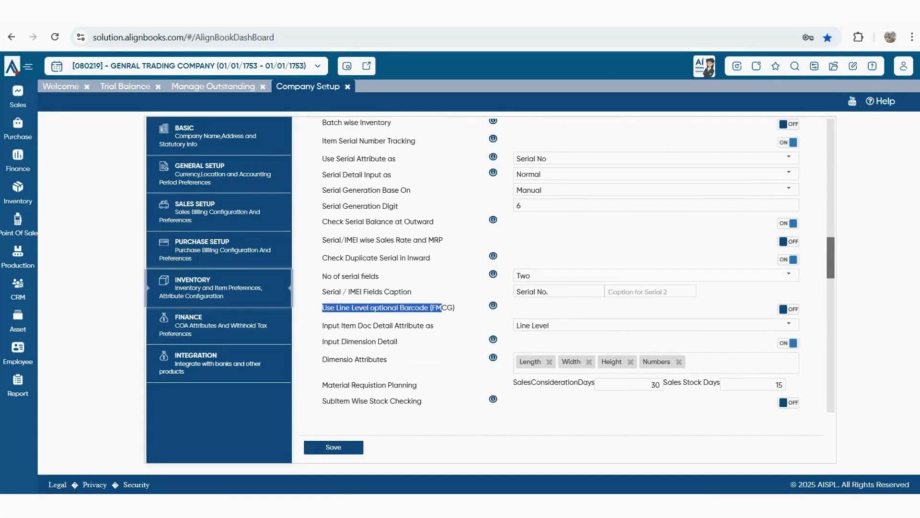
pyautogui.scroll(2, 570, 264)
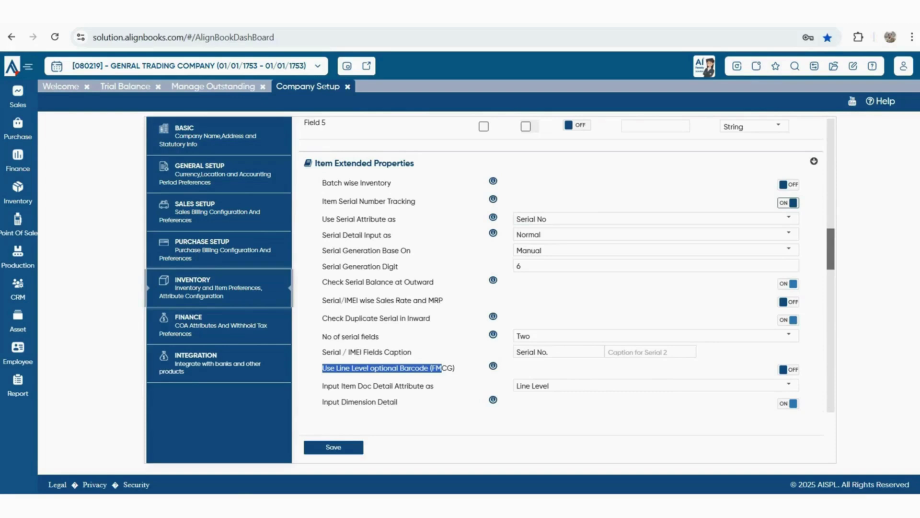
# Turn off serial tracking and input dimension detail, turn on line-level optional barcode, keeping Line Level attributes
pyautogui.click(789, 202)
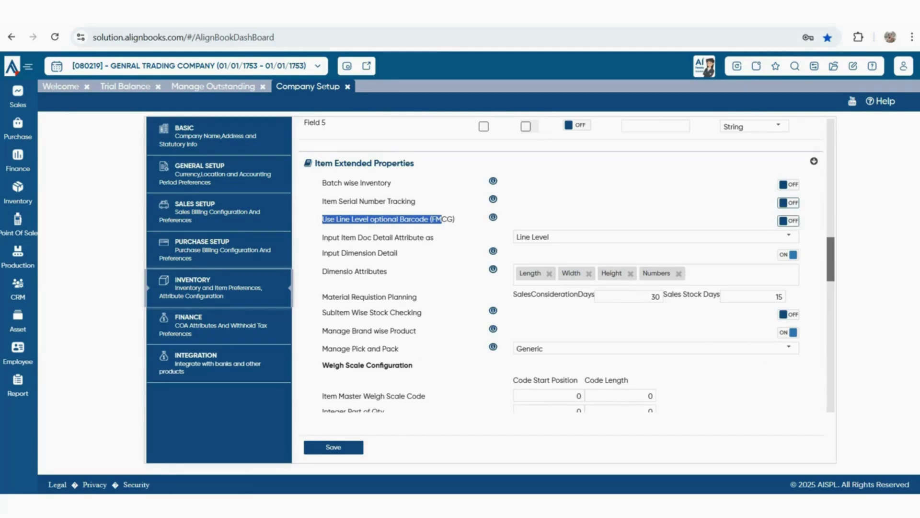
pyautogui.click(788, 221)
pyautogui.click(788, 235)
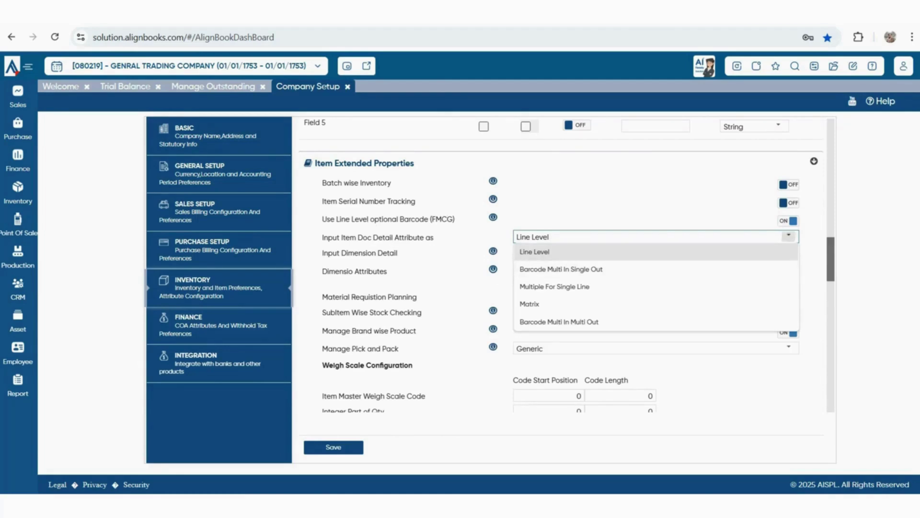
pyautogui.click(788, 235)
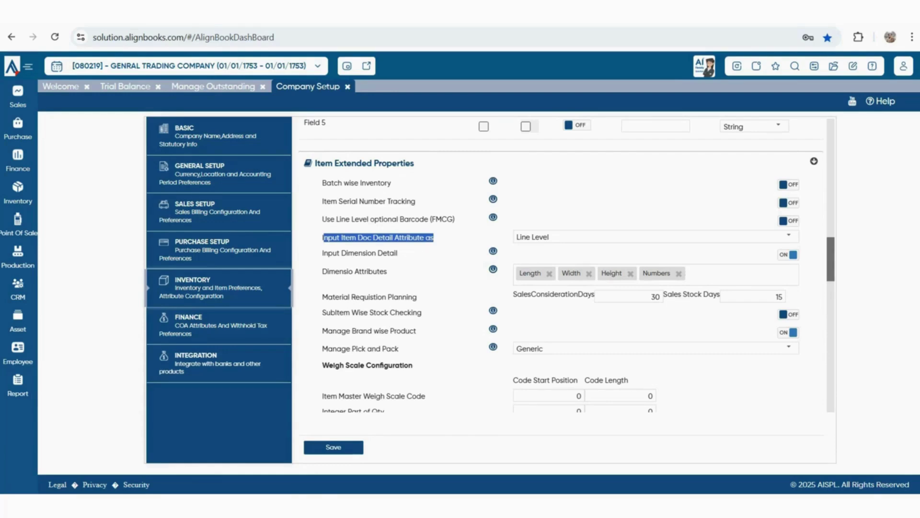
pyautogui.click(789, 235)
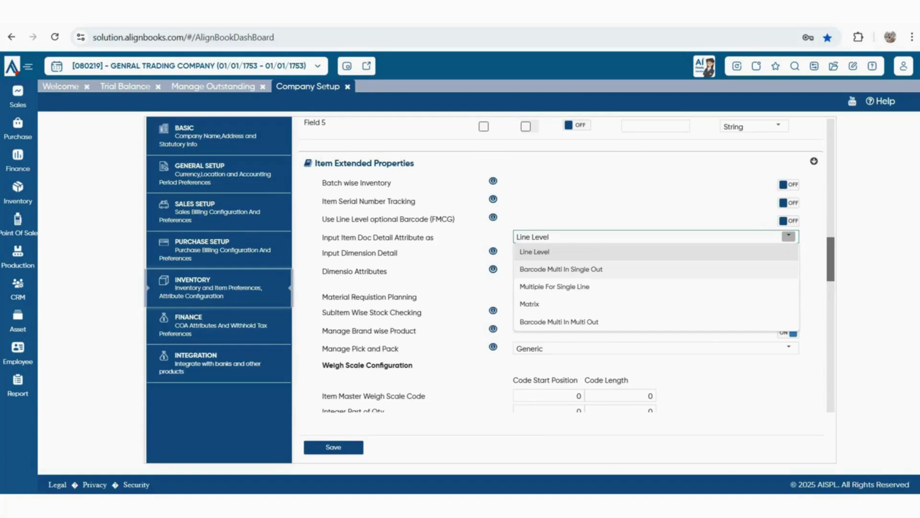
pyautogui.doubleClick(359, 253)
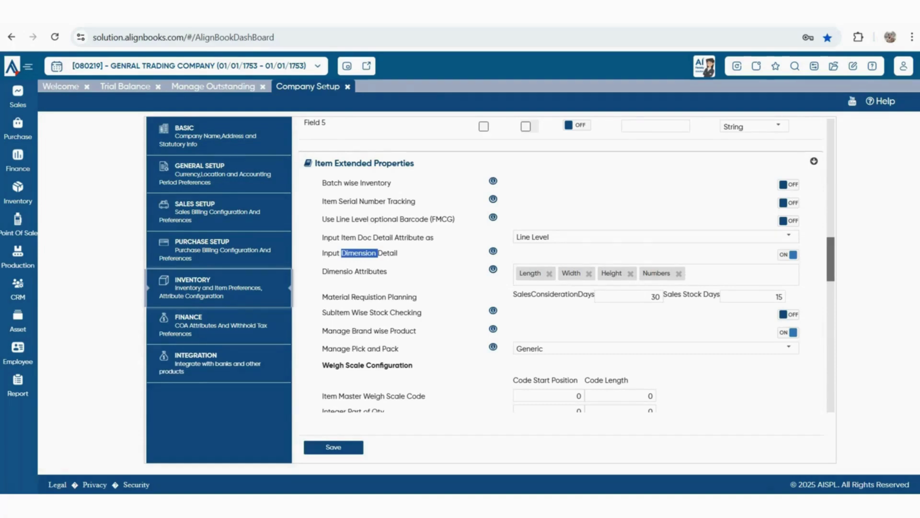
pyautogui.moveTo(340, 253); pyautogui.dragTo(377, 253)
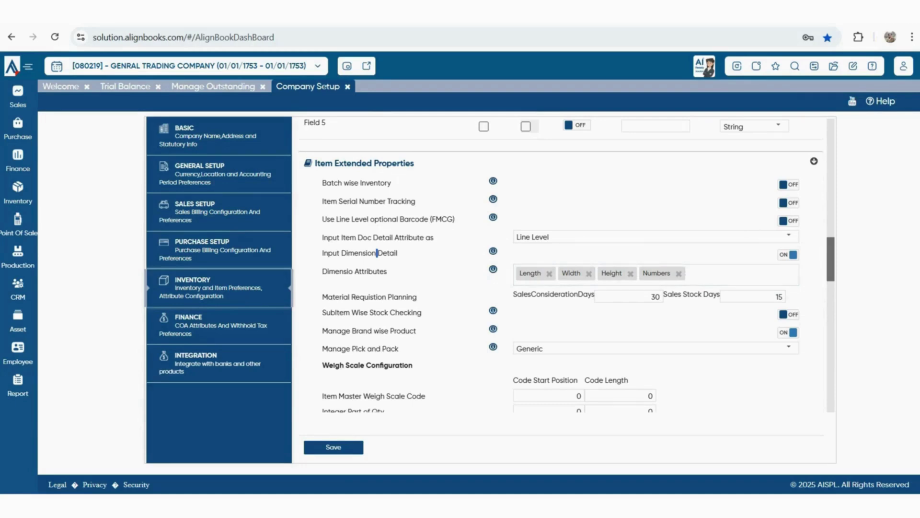
pyautogui.click(788, 254)
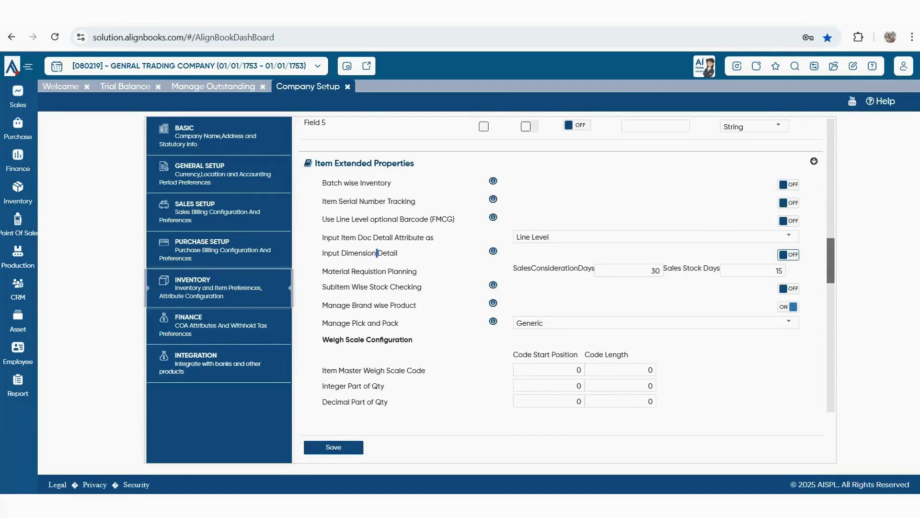
# Review Material Requisition Planning at 30 consideration and 15 stock days, then view Manage Pick and Pack choices
pyautogui.moveTo(328, 272); pyautogui.dragTo(417, 271)
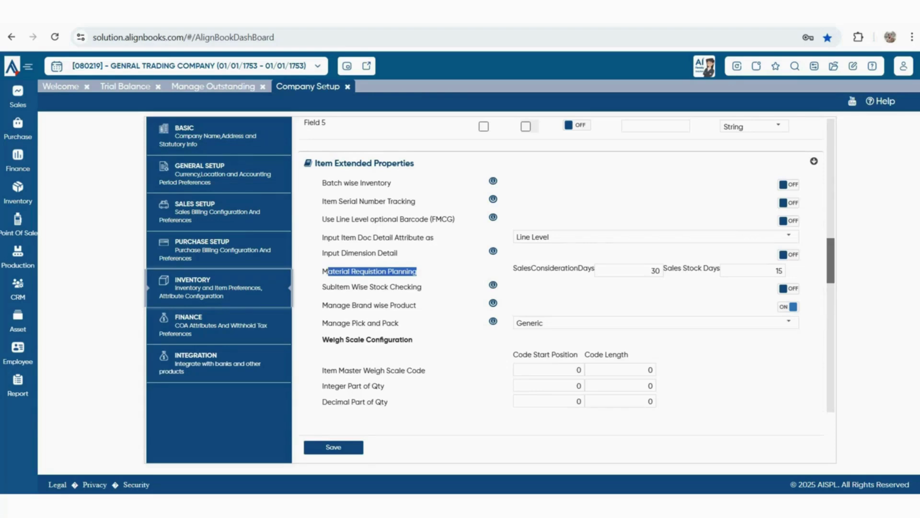
pyautogui.click(422, 273)
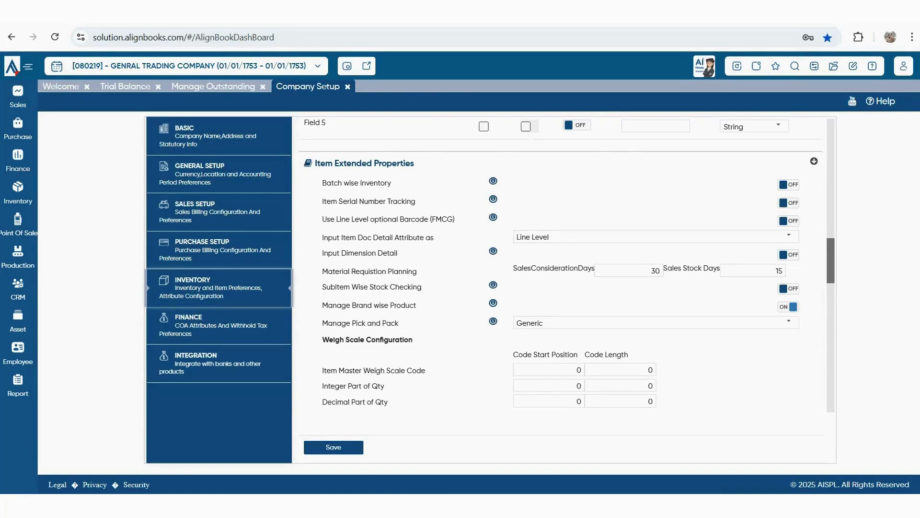
pyautogui.moveTo(513, 268); pyautogui.dragTo(595, 268)
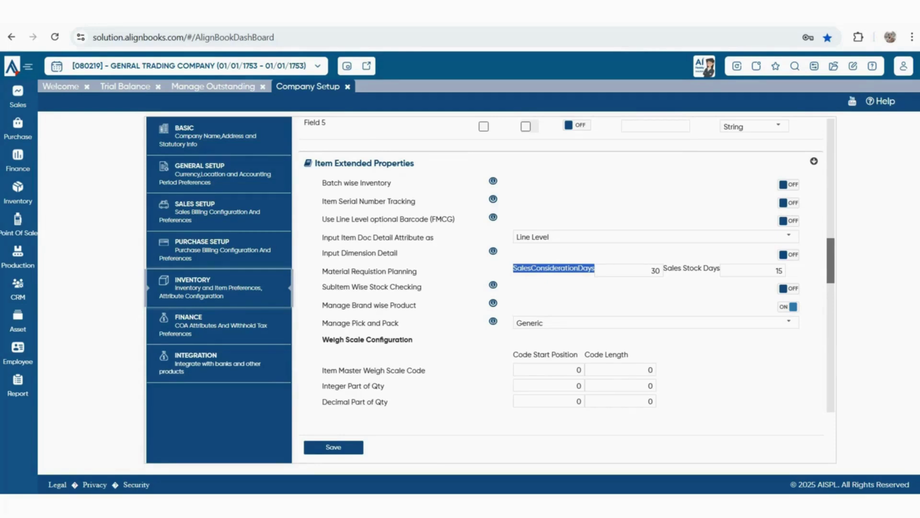
pyautogui.doubleClick(654, 271)
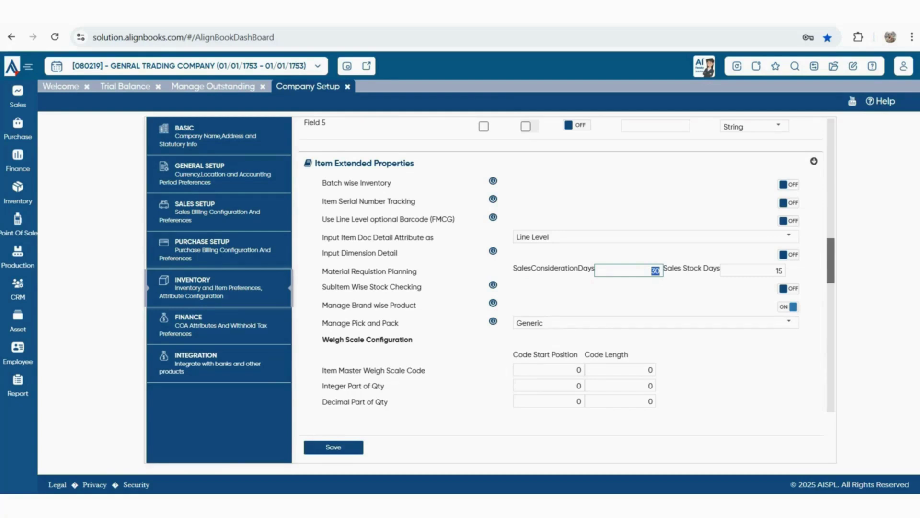
pyautogui.click(653, 271)
pyautogui.doubleClick(778, 271)
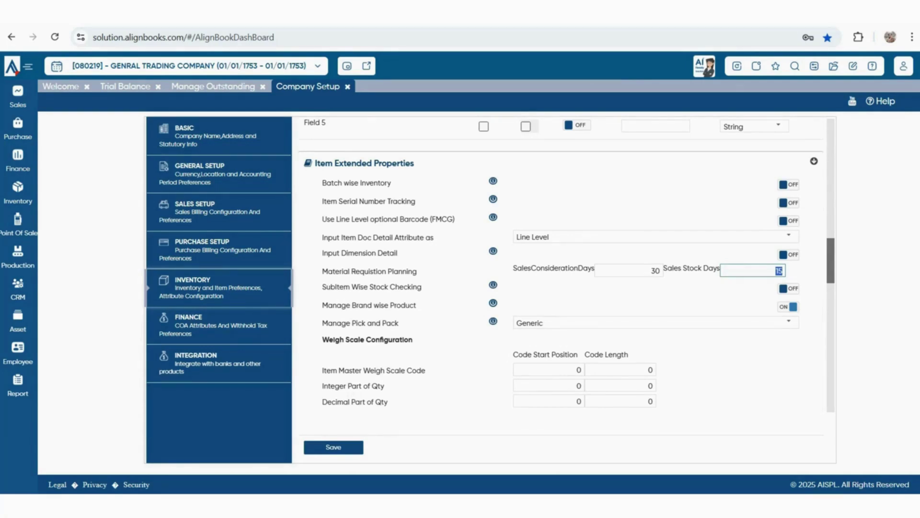
pyautogui.moveTo(423, 287); pyautogui.dragTo(416, 306)
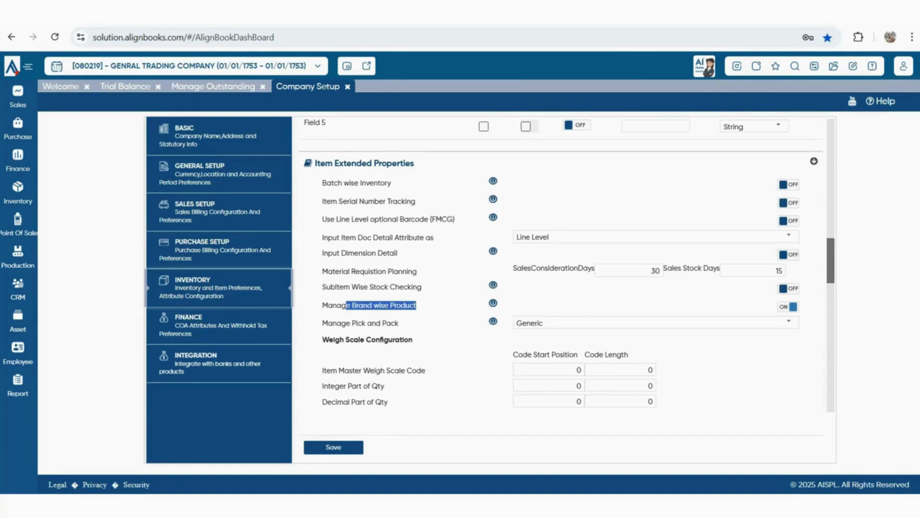
pyautogui.moveTo(322, 323); pyautogui.dragTo(400, 323)
pyautogui.click(789, 322)
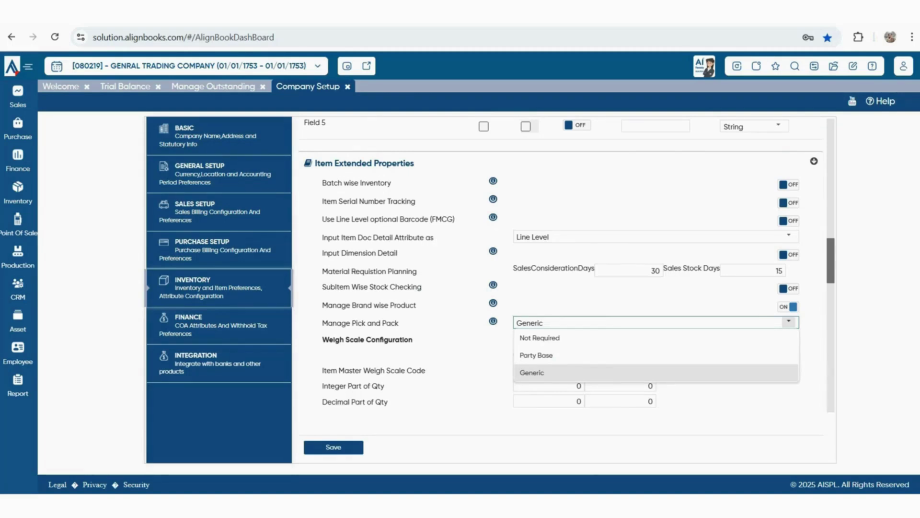
pyautogui.scroll(-3, 561, 263)
pyautogui.moveTo(329, 218); pyautogui.dragTo(413, 219)
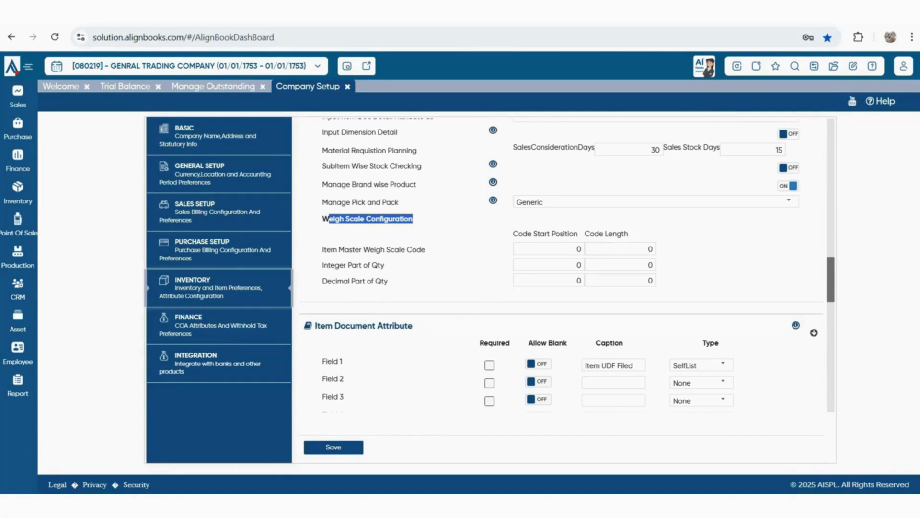
pyautogui.scroll(-3, 560, 264)
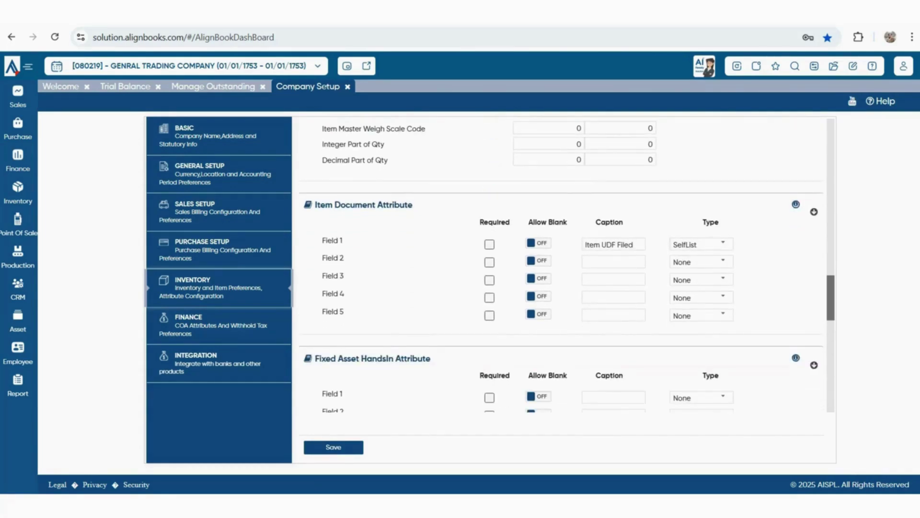
pyautogui.moveTo(325, 204); pyautogui.dragTo(412, 205)
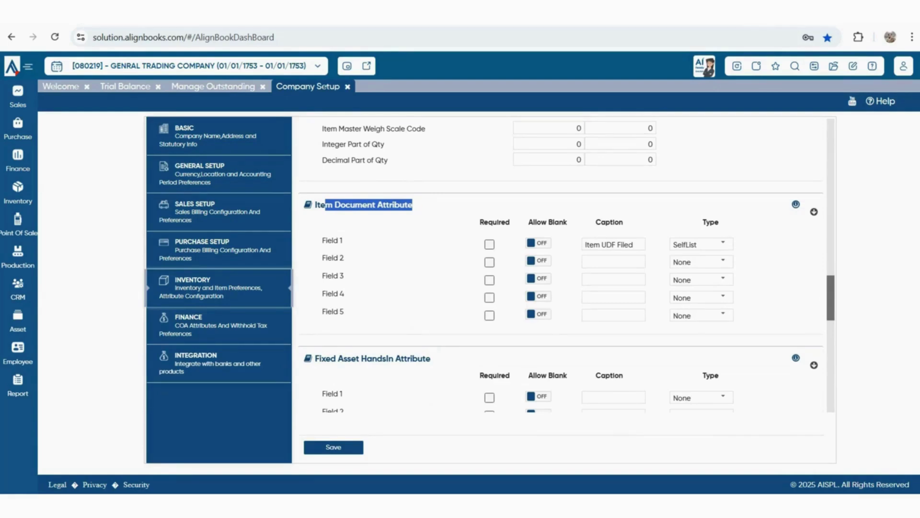
pyautogui.scroll(-1, 561, 264)
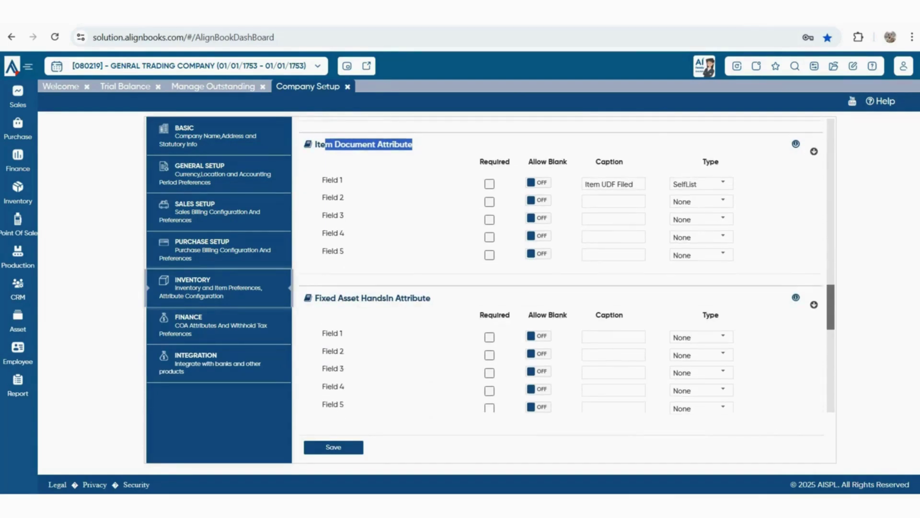
pyautogui.click(413, 205)
pyautogui.scroll(-3, 561, 264)
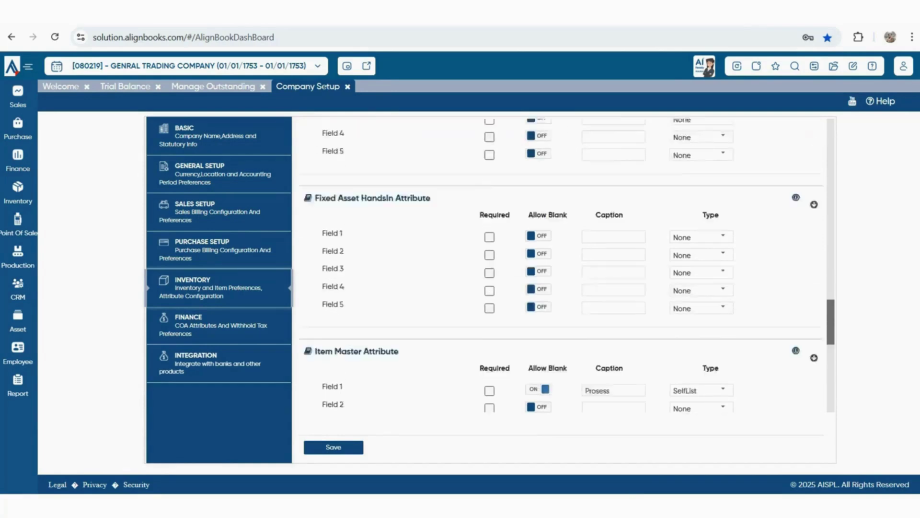
pyautogui.scroll(-3, 561, 264)
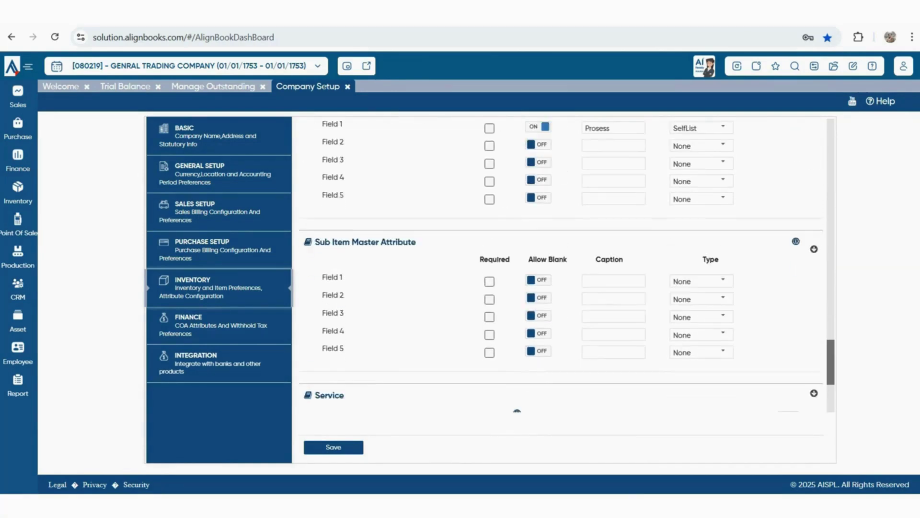
pyautogui.scroll(-3, 560, 264)
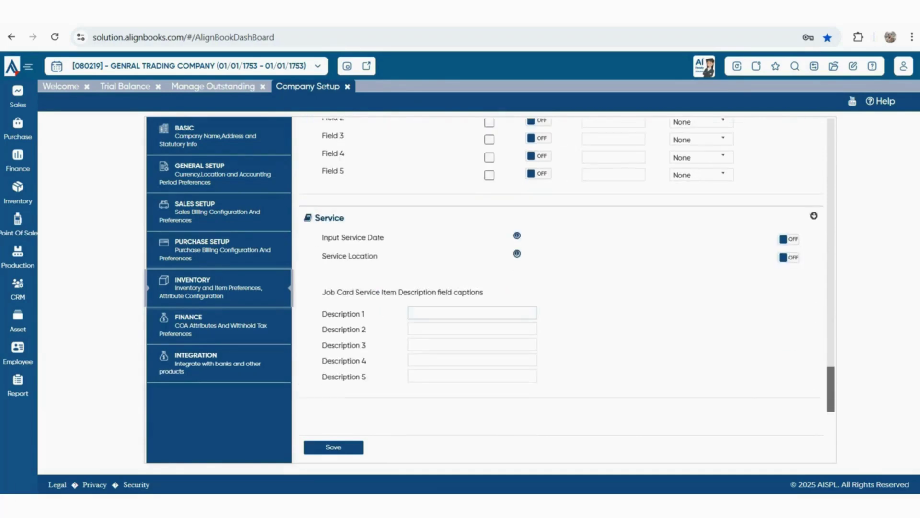
pyautogui.scroll(6, 561, 264)
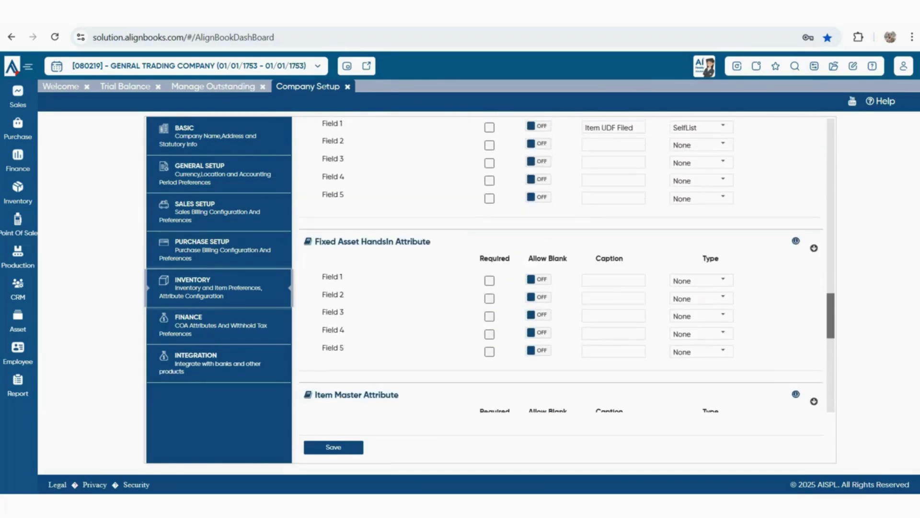
pyautogui.scroll(2, 561, 264)
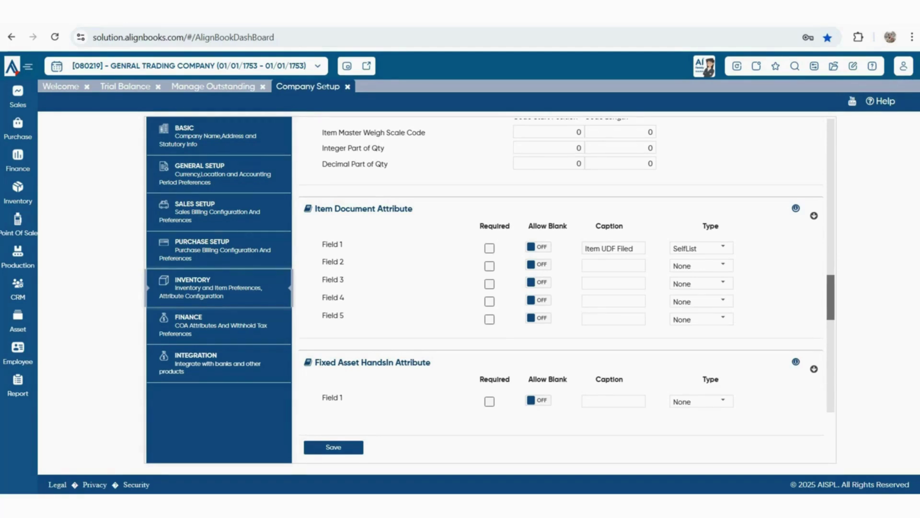
# Browse the Integration cards, including PayTM, Shopify, ExpressGST, WooCommerce, IVR and EasyEcom
pyautogui.click(218, 363)
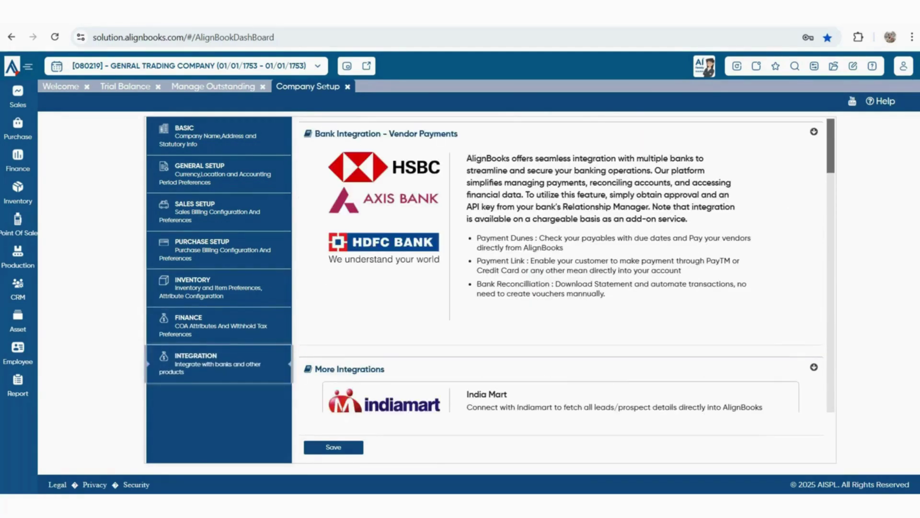
pyautogui.scroll(-4, 561, 263)
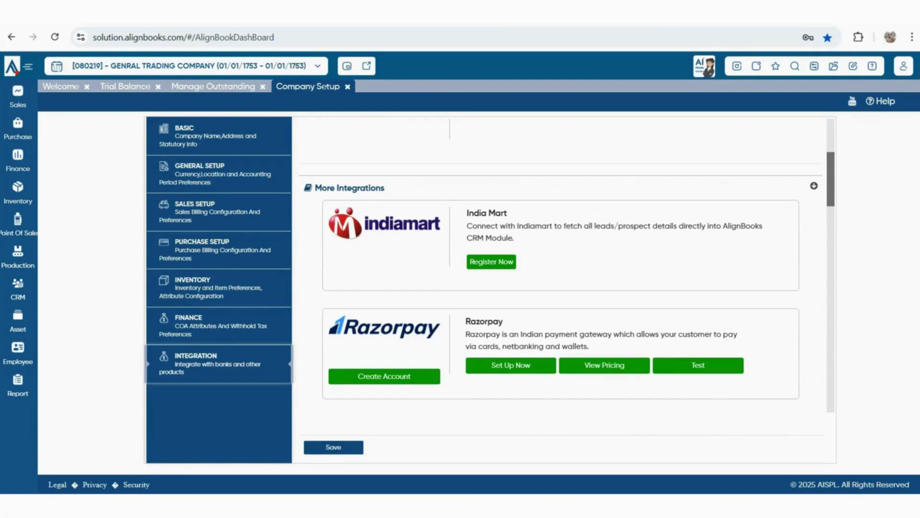
pyautogui.scroll(-3, 561, 264)
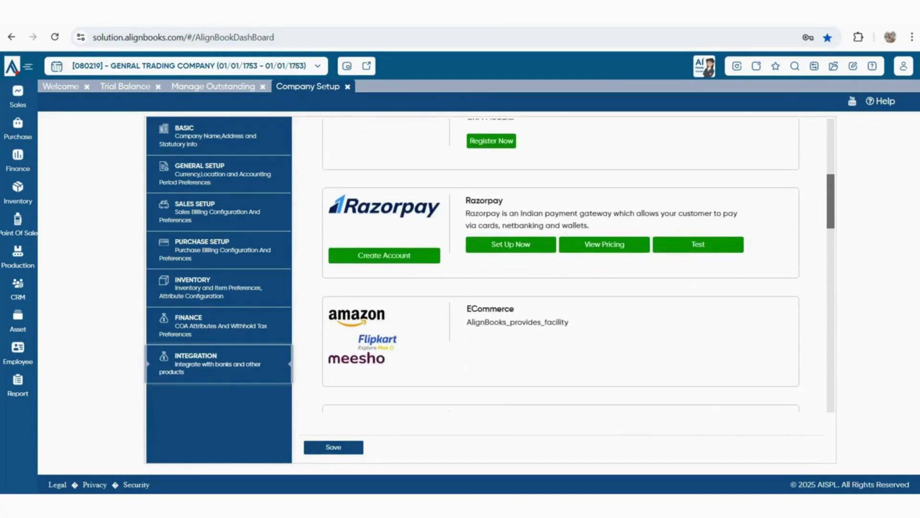
pyautogui.scroll(-5, 561, 263)
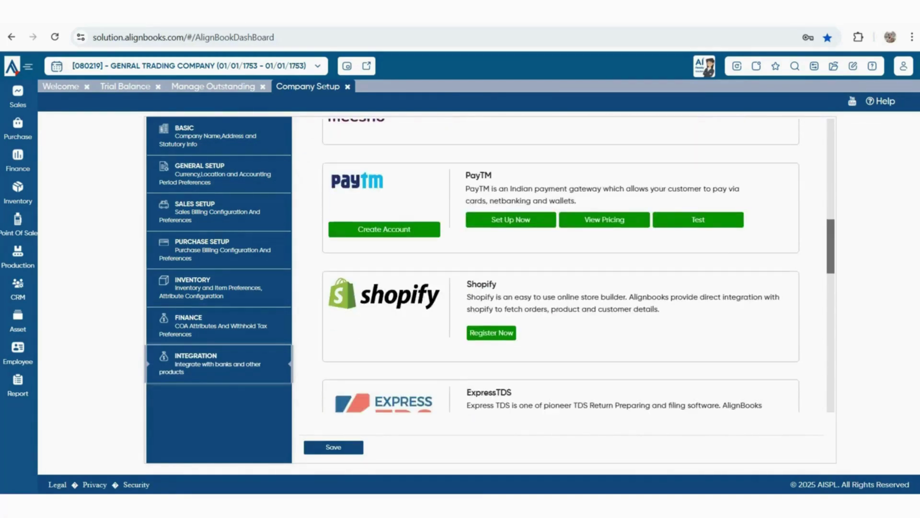
pyautogui.scroll(-2, 561, 264)
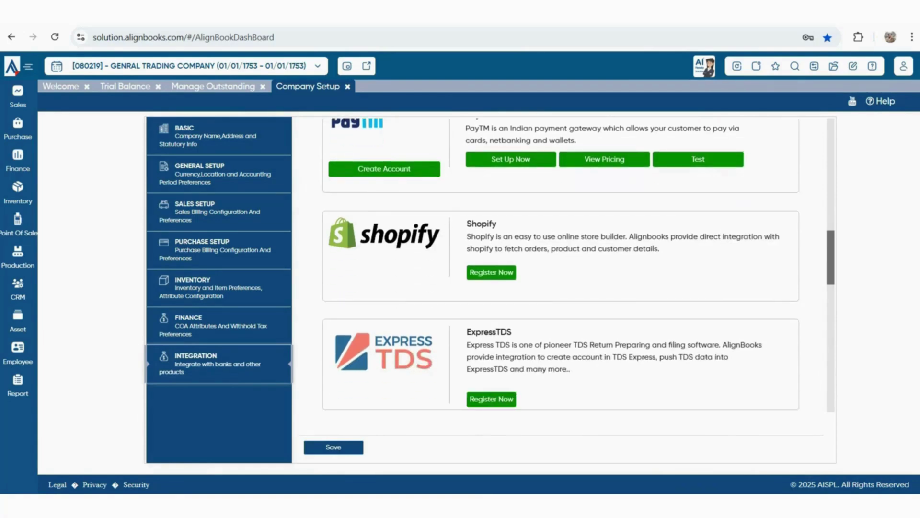
pyautogui.scroll(-2, 561, 264)
pyautogui.scroll(-6, 561, 264)
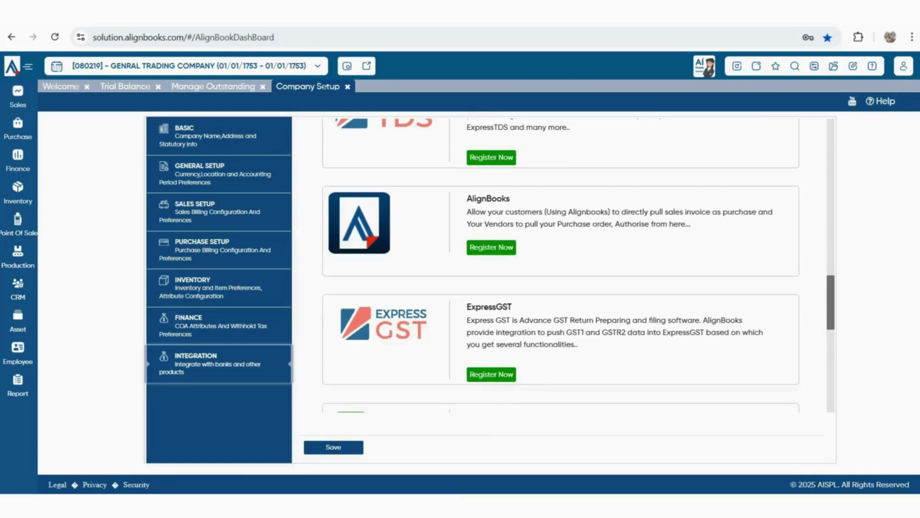
pyautogui.scroll(-3, 560, 263)
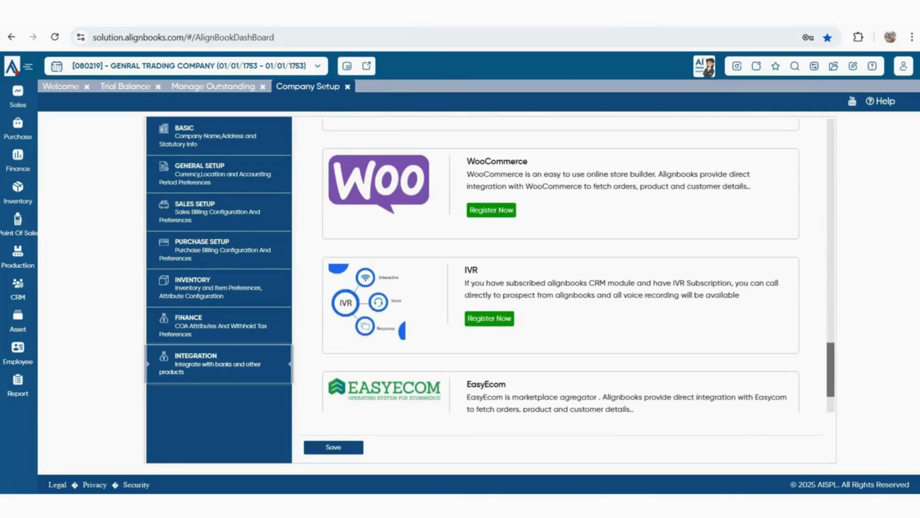
pyautogui.scroll(-2, 561, 264)
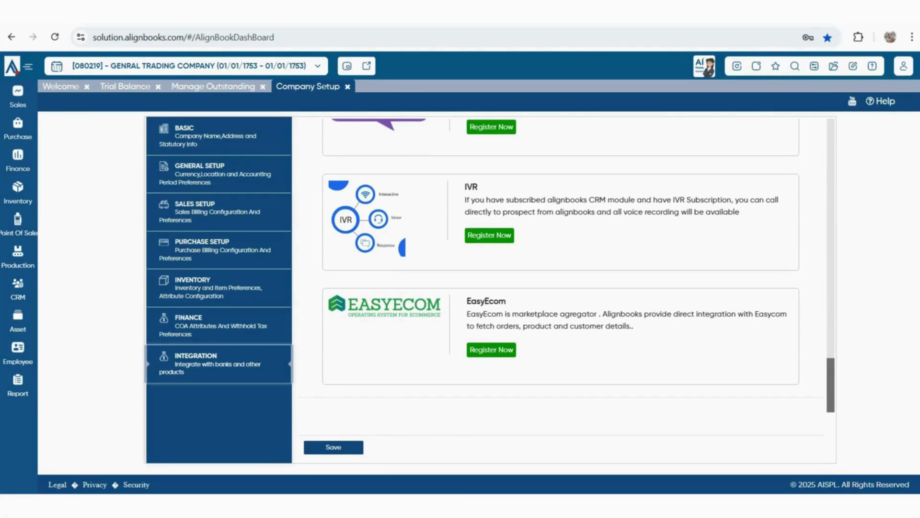
pyautogui.scroll(15, 560, 263)
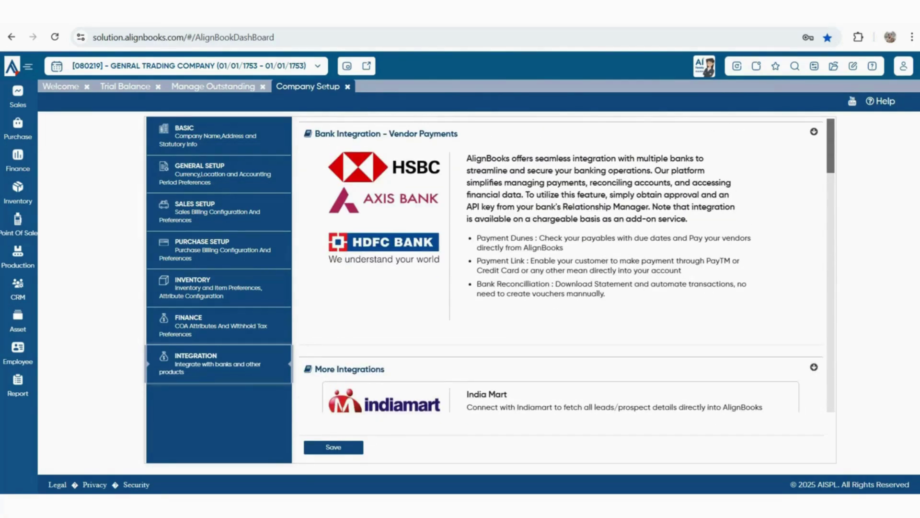
# Refresh AlignBooks and confirm closing all open pages
pyautogui.click(756, 65)
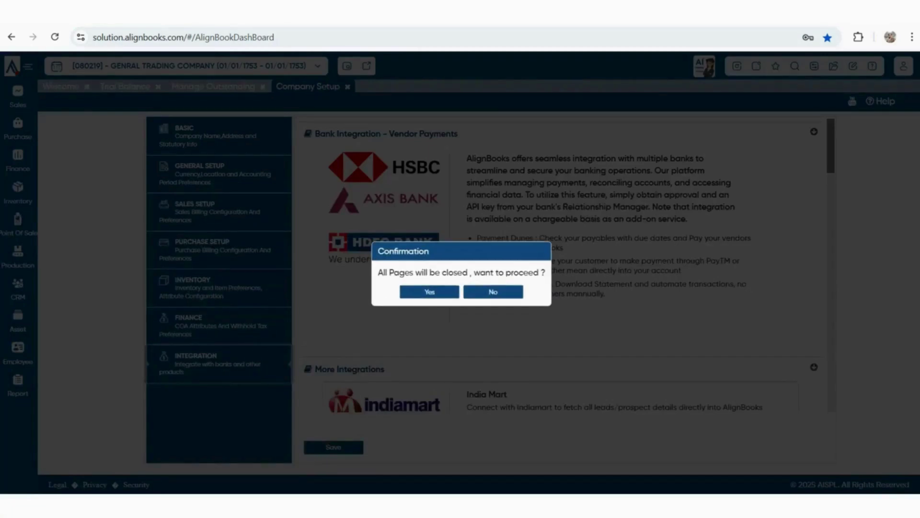
pyautogui.click(429, 291)
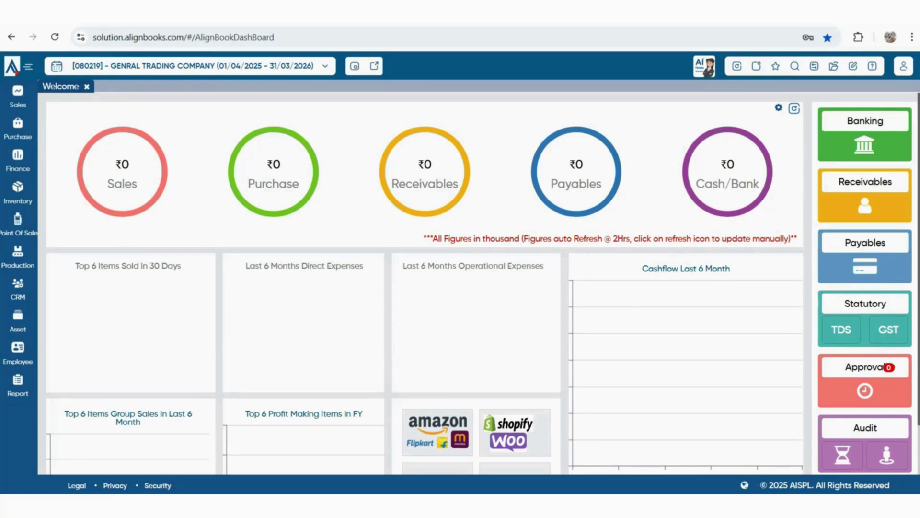
# Open the empty Item Master, glance at the pre-configured business list, then start a new item
pyautogui.moveTo(18, 193)
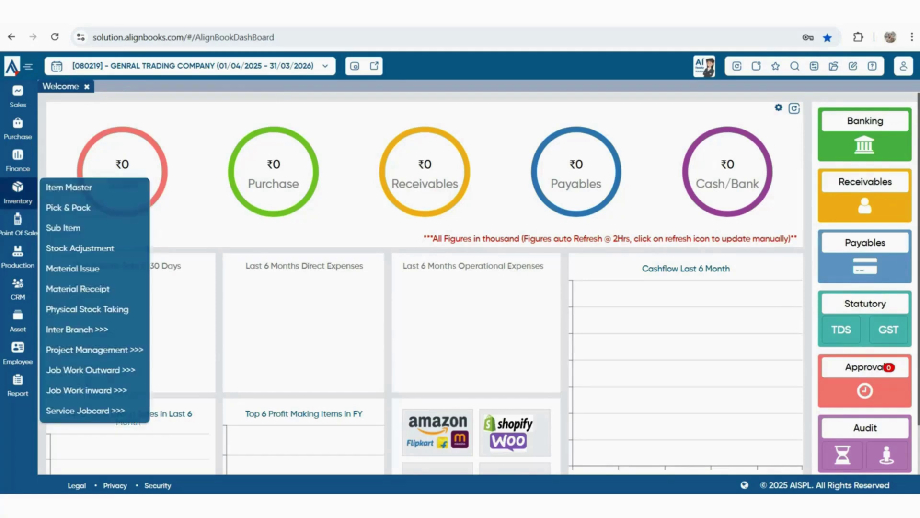
pyautogui.click(68, 187)
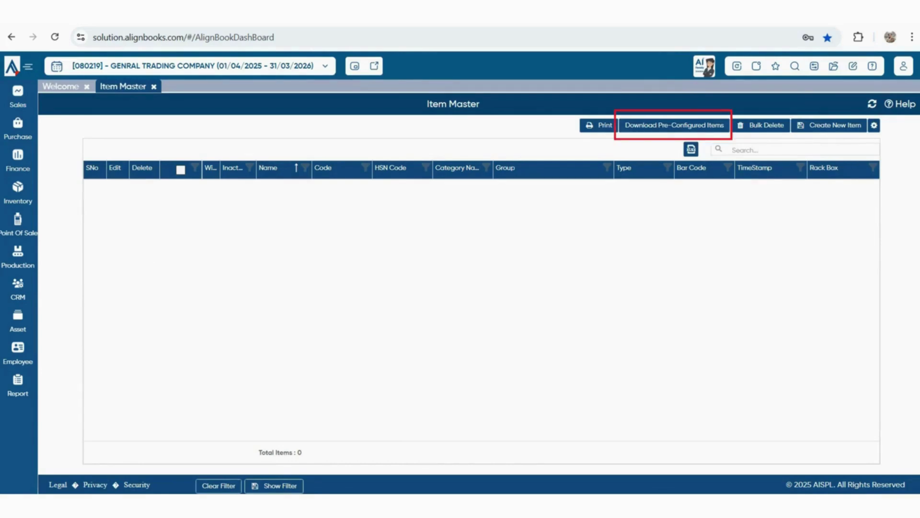
pyautogui.click(675, 125)
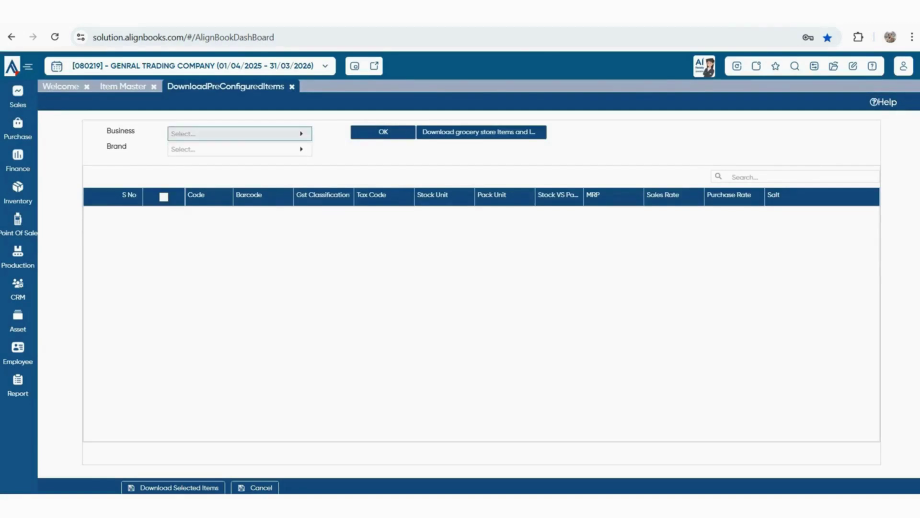
pyautogui.click(301, 133)
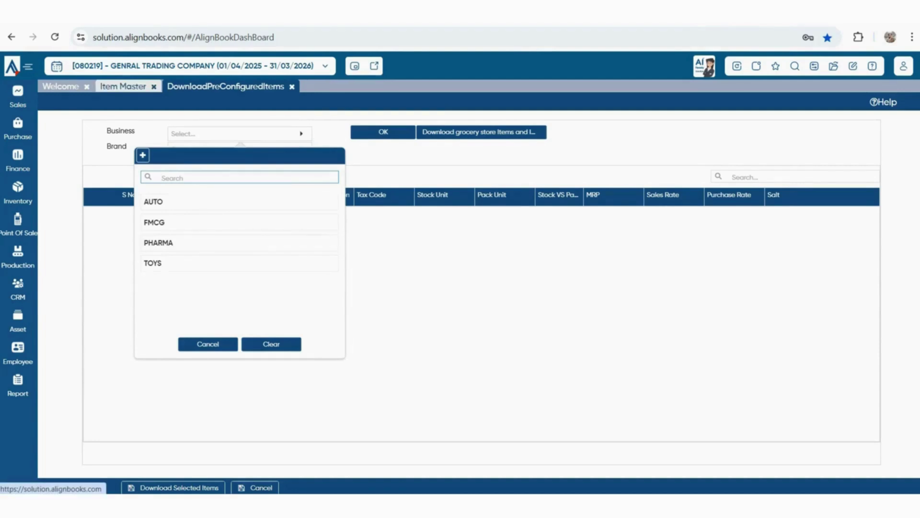
pyautogui.click(123, 87)
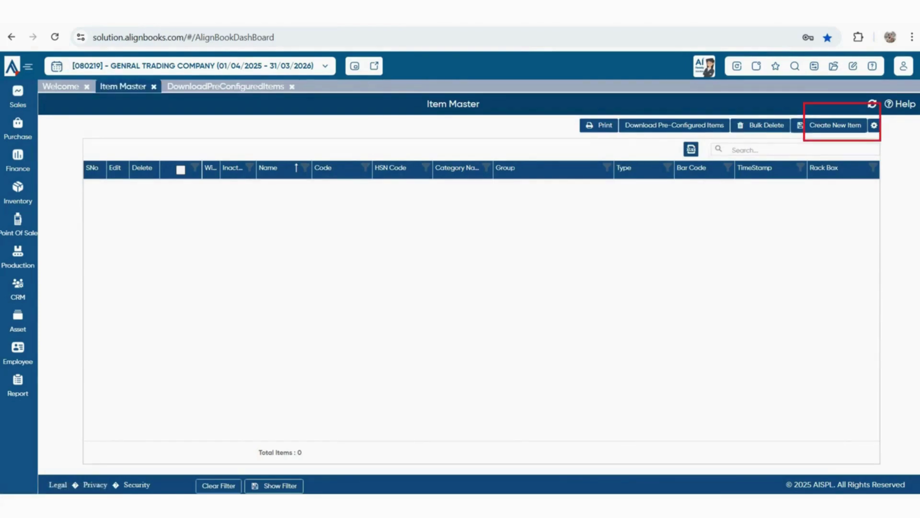
pyautogui.click(836, 126)
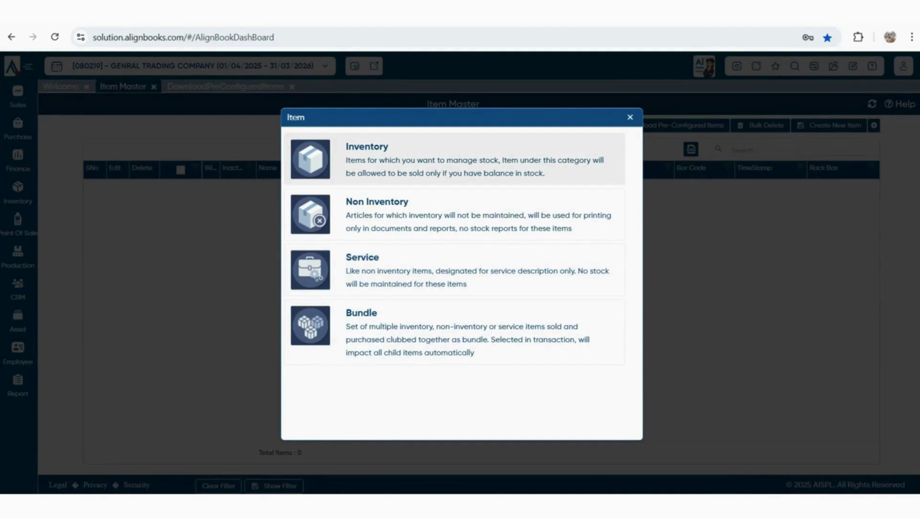
# Start an Inventory item named PLASTIC BOTTEL and a new PLASTIC item group of type FinishProduct
pyautogui.click(454, 159)
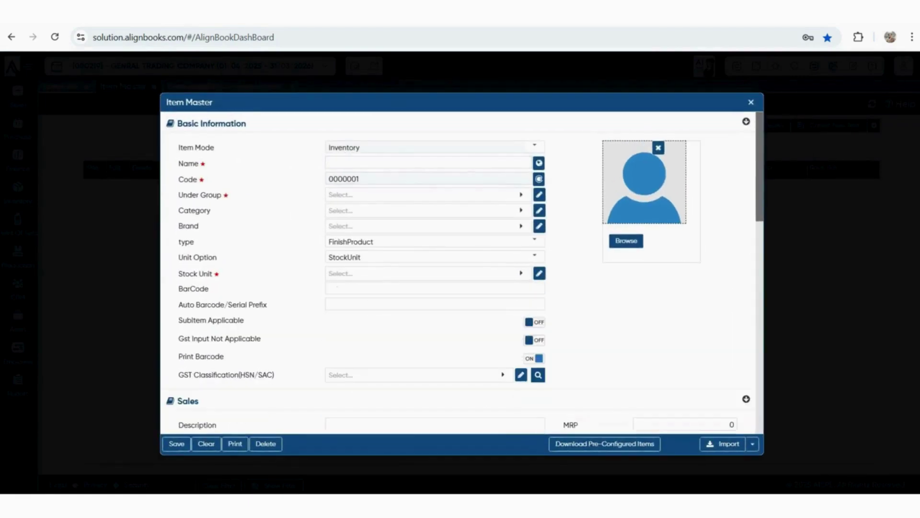
pyautogui.write('PLASTIC BOTTEL')
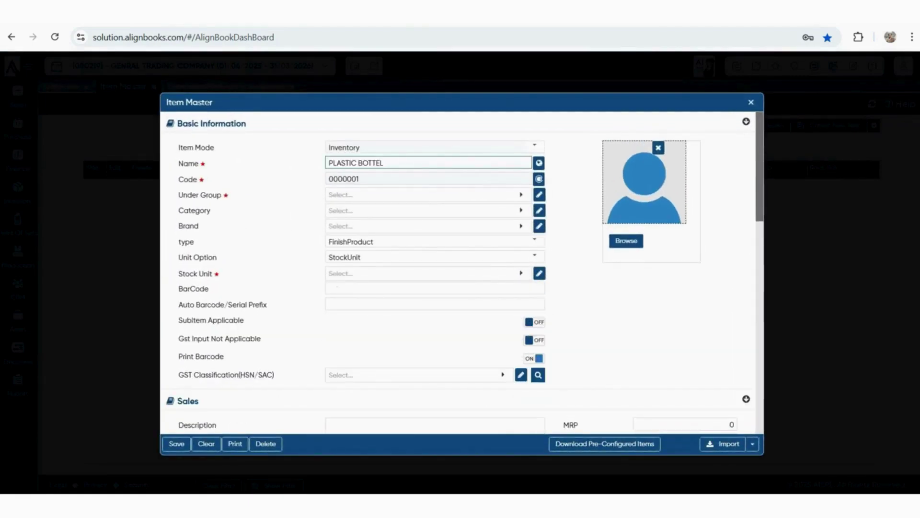
pyautogui.click(428, 195)
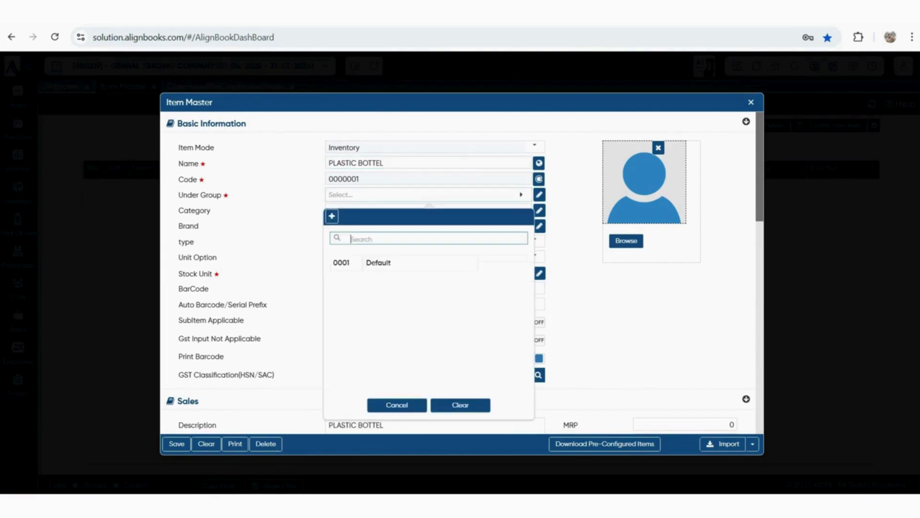
pyautogui.click(332, 216)
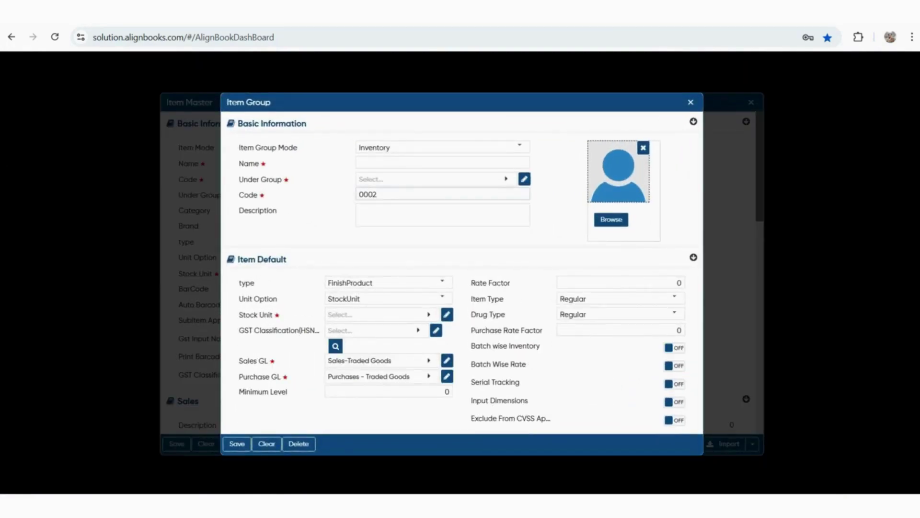
pyautogui.click(442, 282)
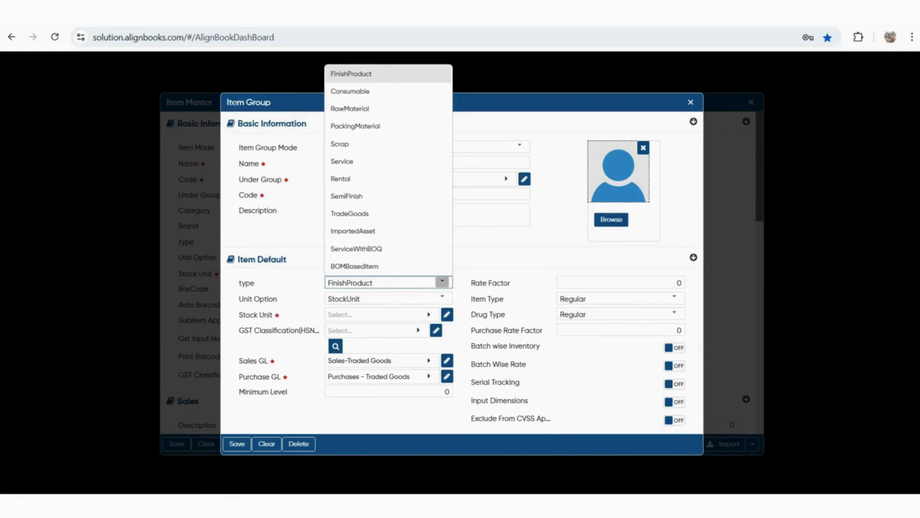
pyautogui.click(442, 282)
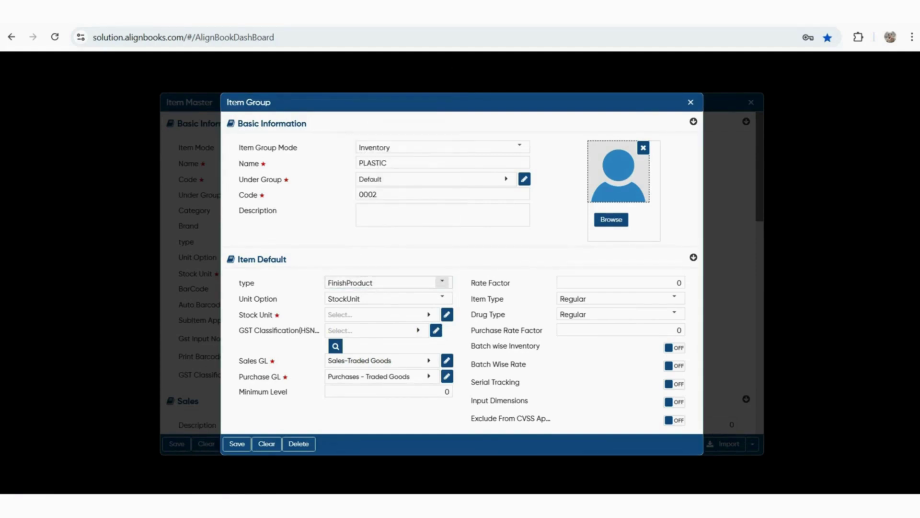
# Set the group's stock unit to NOS and begin a new HSN classification
pyautogui.moveTo(250, 314); pyautogui.dragTo(280, 315)
pyautogui.click(382, 315)
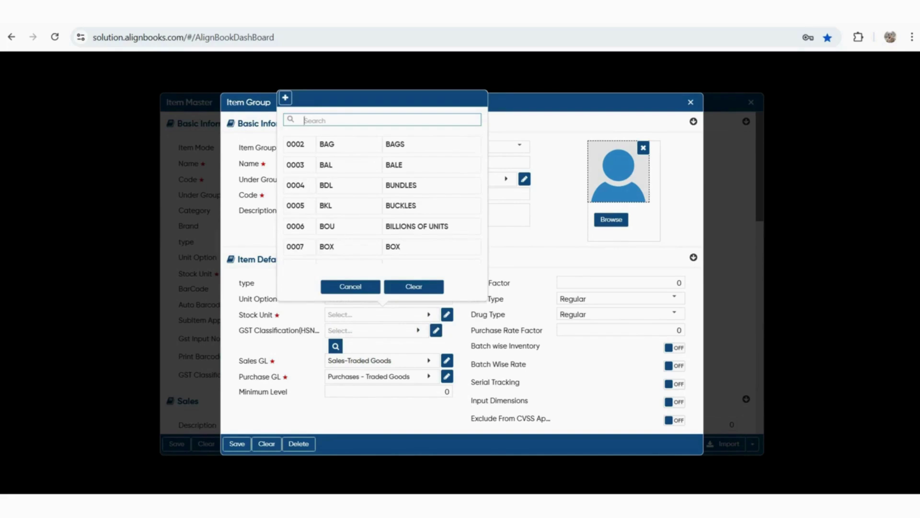
pyautogui.write('NOS')
pyautogui.press('Return')
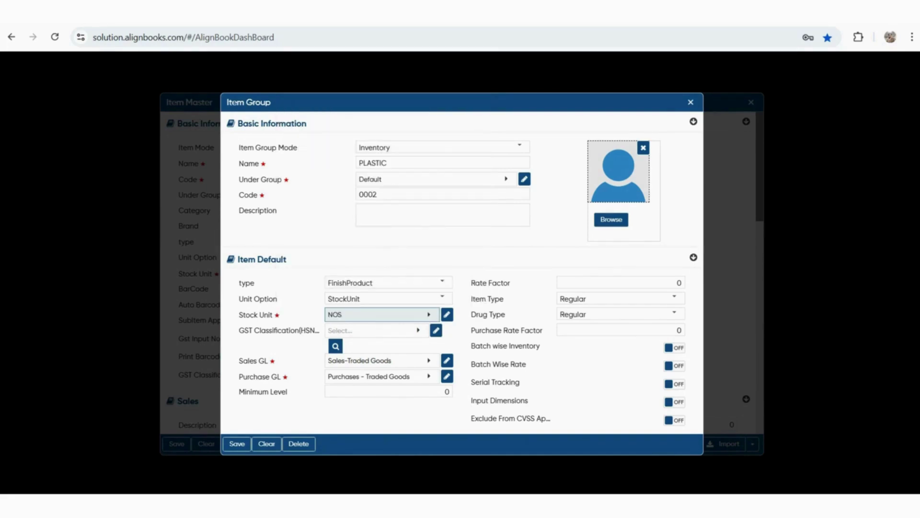
pyautogui.press('Tab')
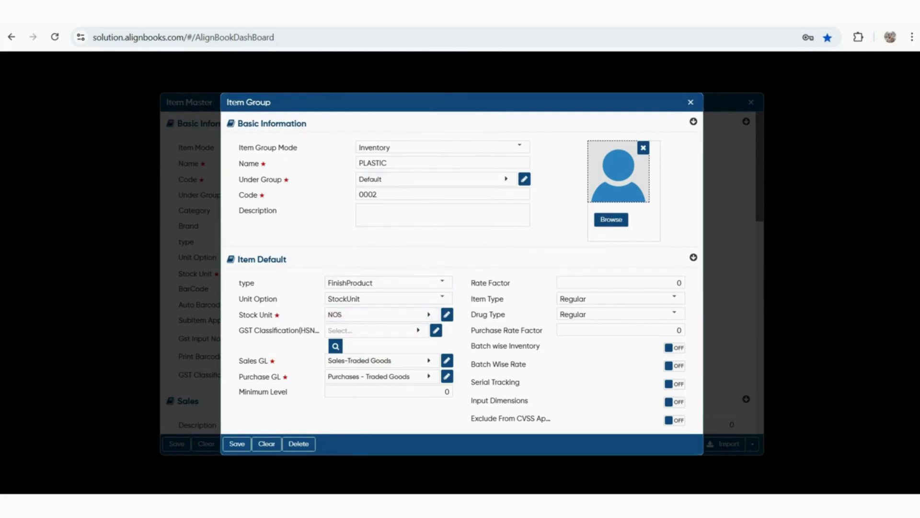
pyautogui.moveTo(248, 331); pyautogui.dragTo(316, 331)
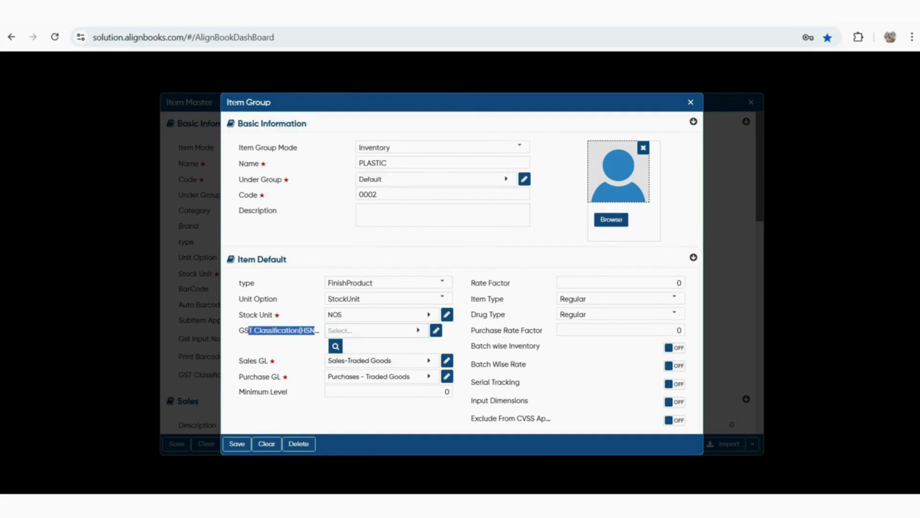
pyautogui.click(372, 330)
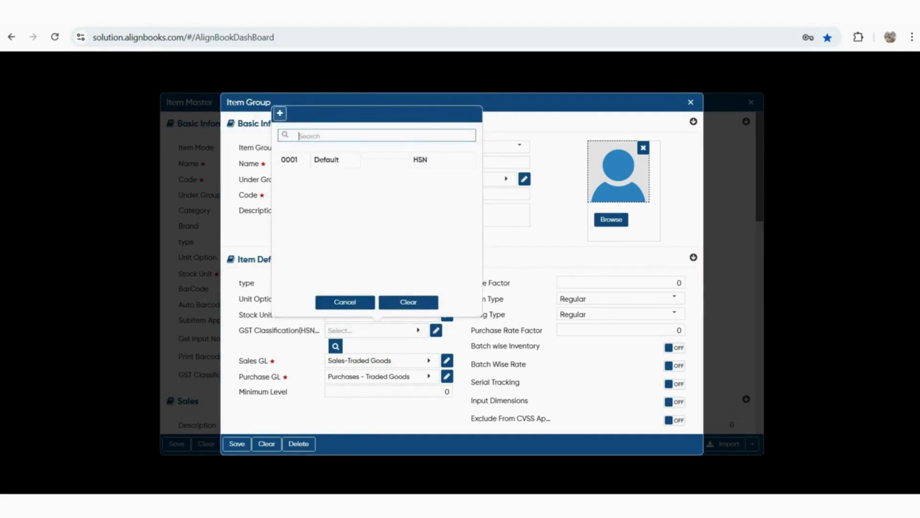
pyautogui.click(280, 114)
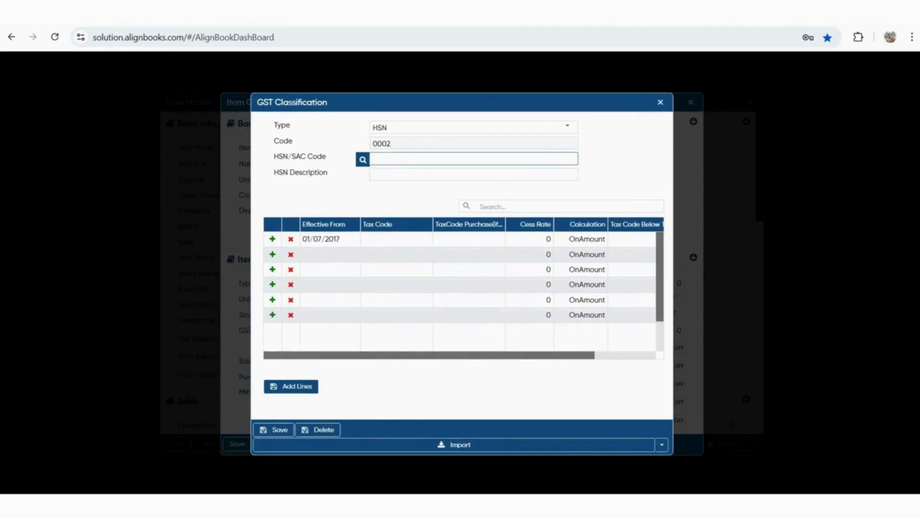
# Enter HSN code 875230, description PLASTIC, and TAX@18% on the first tax row
pyautogui.write('875230')
pyautogui.press('Tab')
pyautogui.write('PLASTIC')
pyautogui.press('Tab')
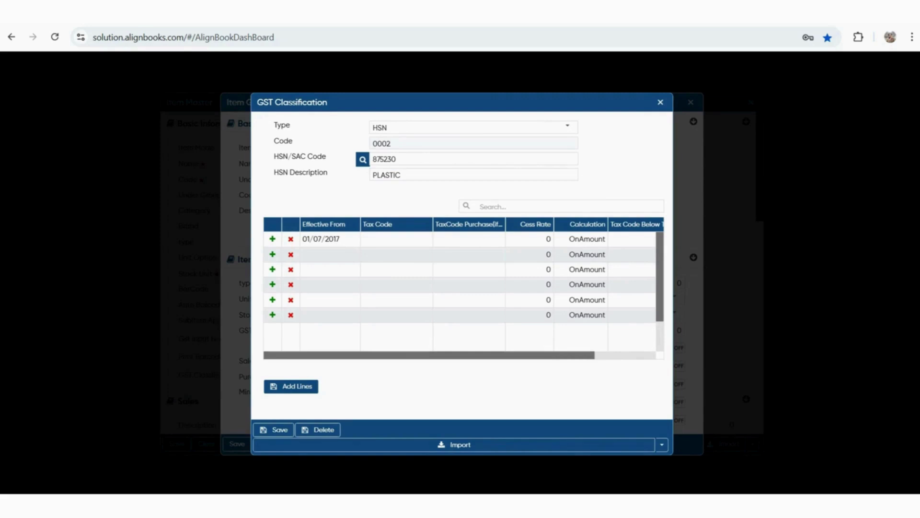
pyautogui.click(397, 238)
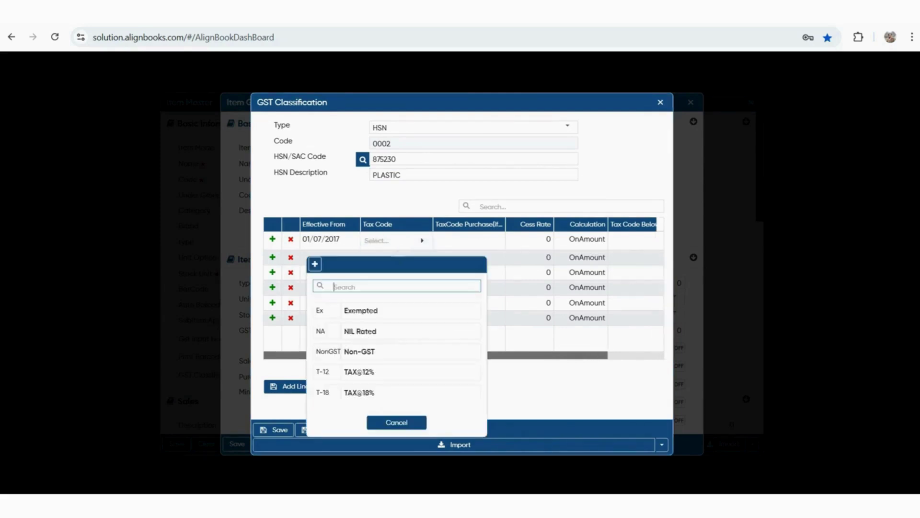
pyautogui.scroll(-1, 397, 344)
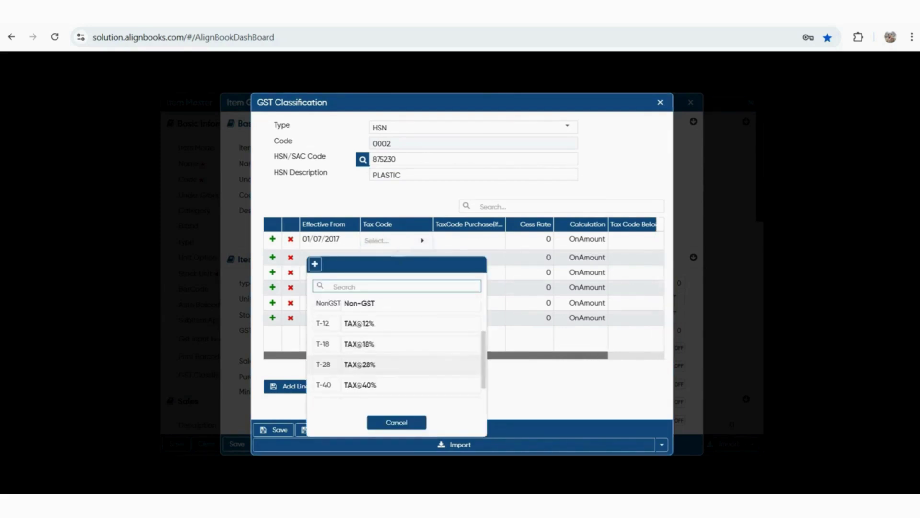
pyautogui.click(359, 343)
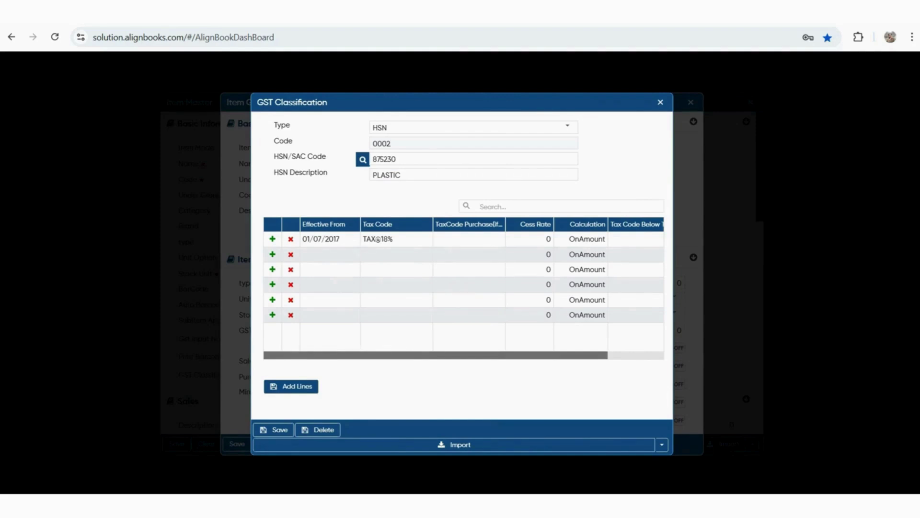
pyautogui.hscroll(1, 463, 287)
pyautogui.hscroll(-1, 464, 287)
pyautogui.hscroll(3, 463, 287)
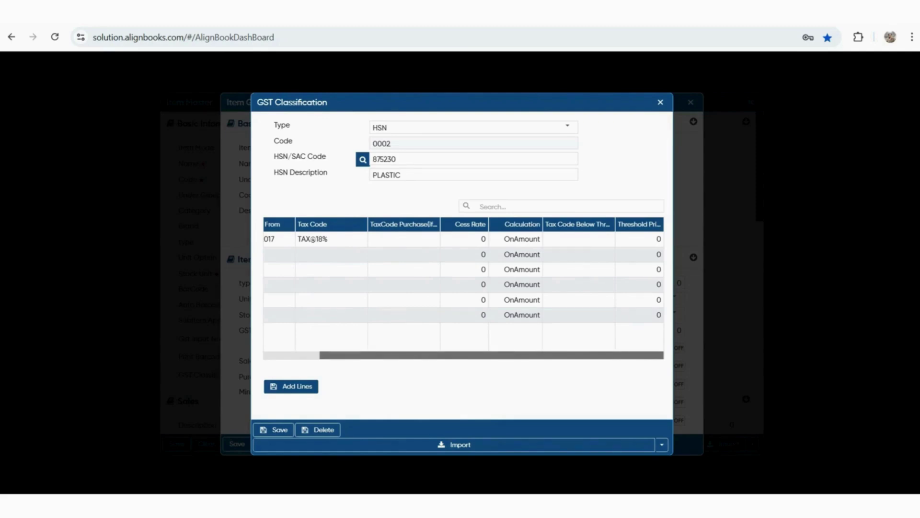
pyautogui.click(516, 239)
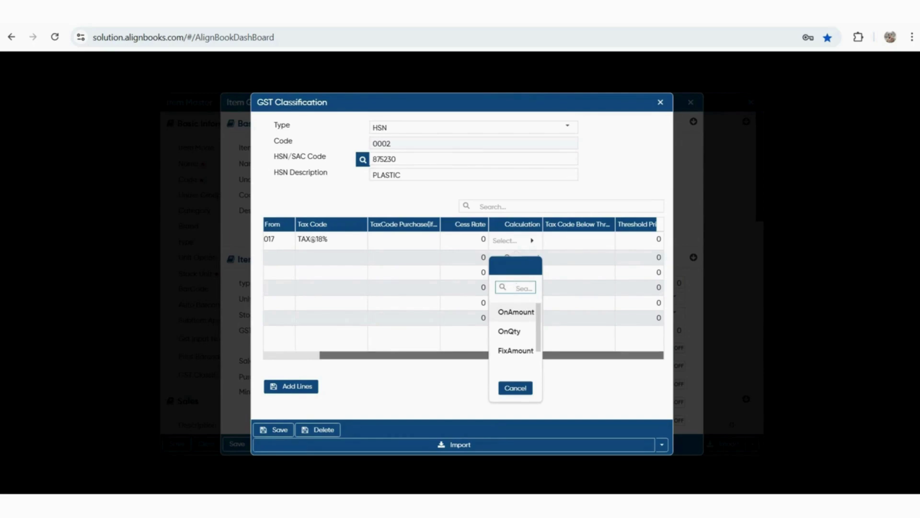
pyautogui.press('Down')
pyautogui.press('Down')
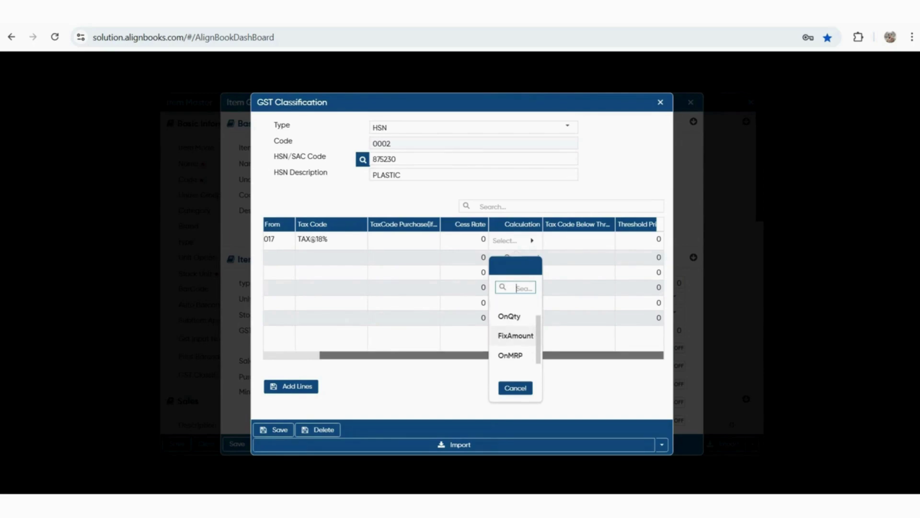
pyautogui.press('Down')
pyautogui.press('Up')
pyautogui.press('Up')
pyautogui.press('Up')
pyautogui.press('Escape')
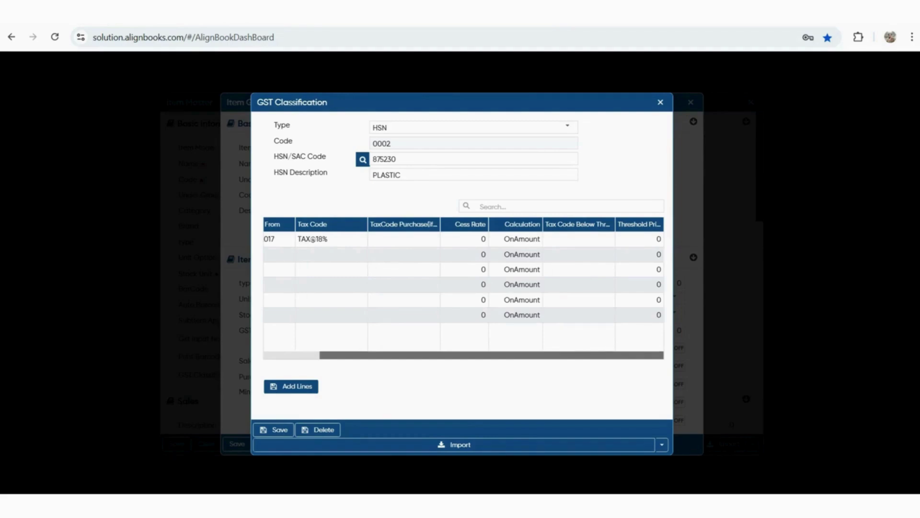
pyautogui.hscroll(-3, 464, 283)
pyautogui.moveTo(341, 240); pyautogui.dragTo(302, 239)
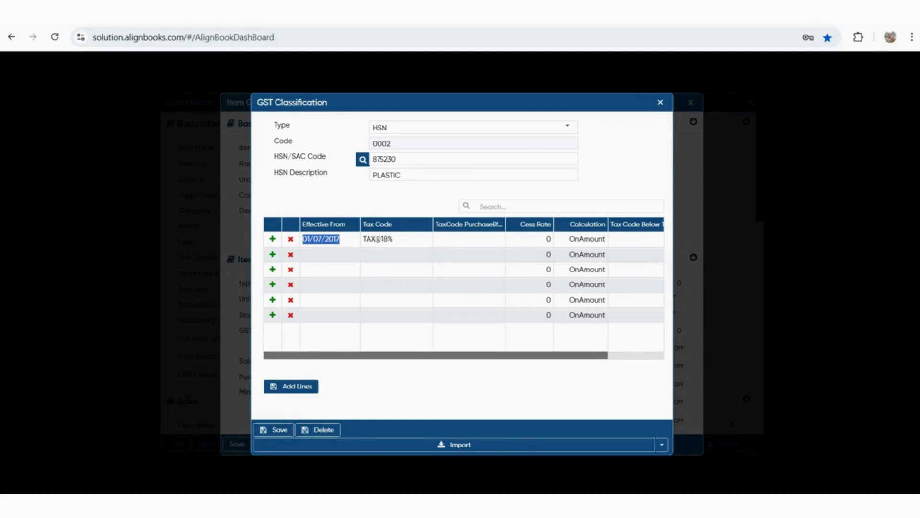
# Add a second tax row dated 30/04/2025 with TAX@28%
pyautogui.click(335, 255)
pyautogui.click(350, 258)
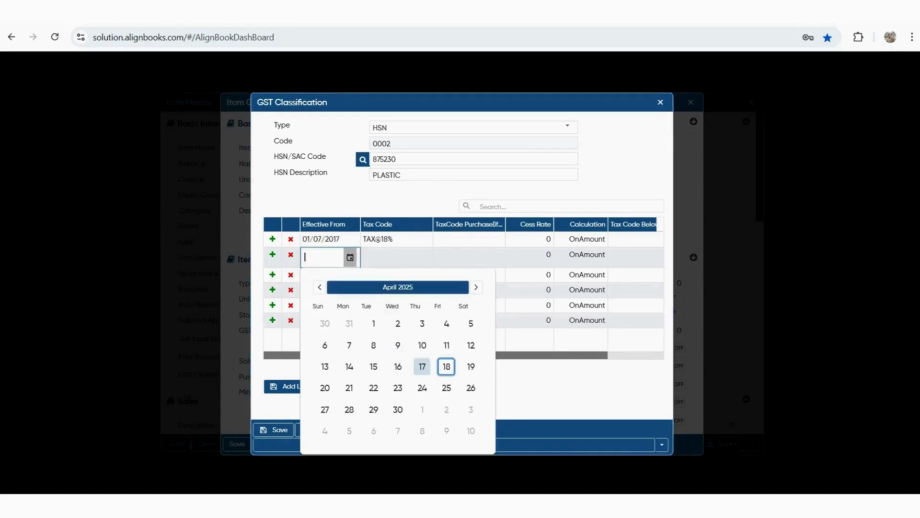
pyautogui.click(398, 409)
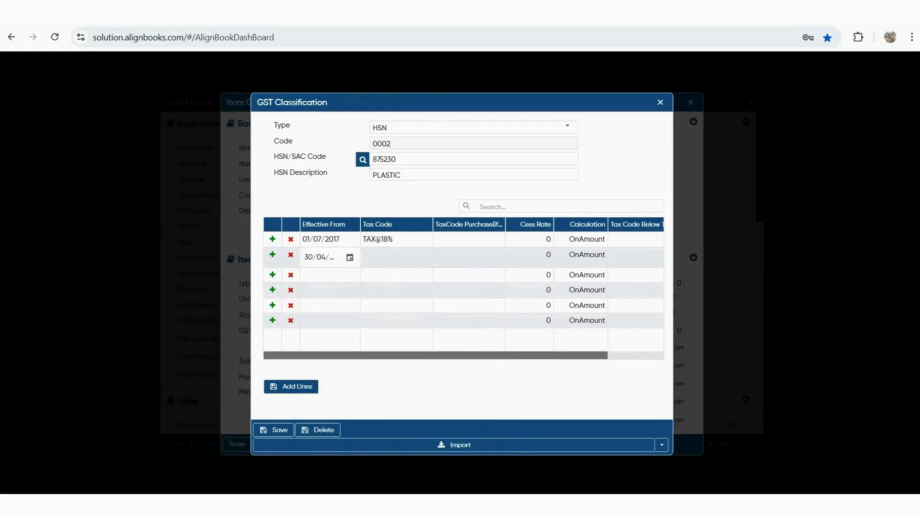
pyautogui.click(397, 256)
pyautogui.click(397, 256)
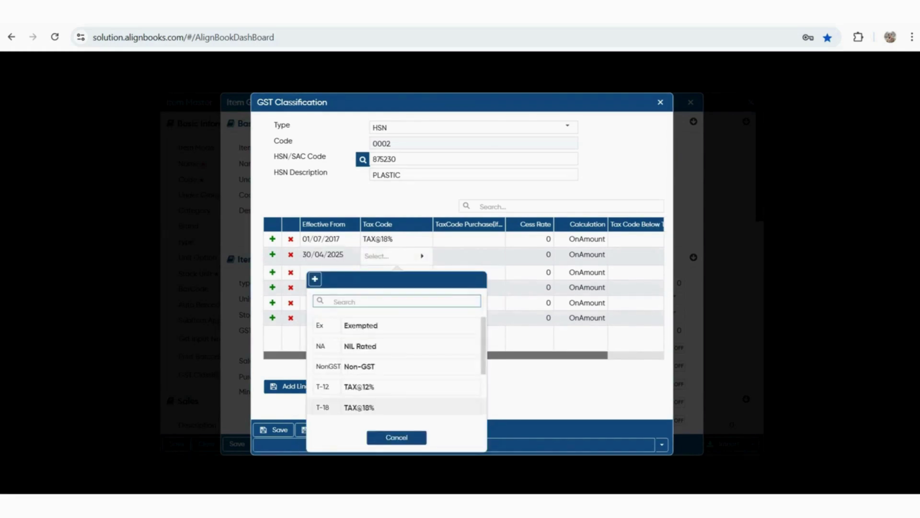
pyautogui.scroll(-2, 396, 405)
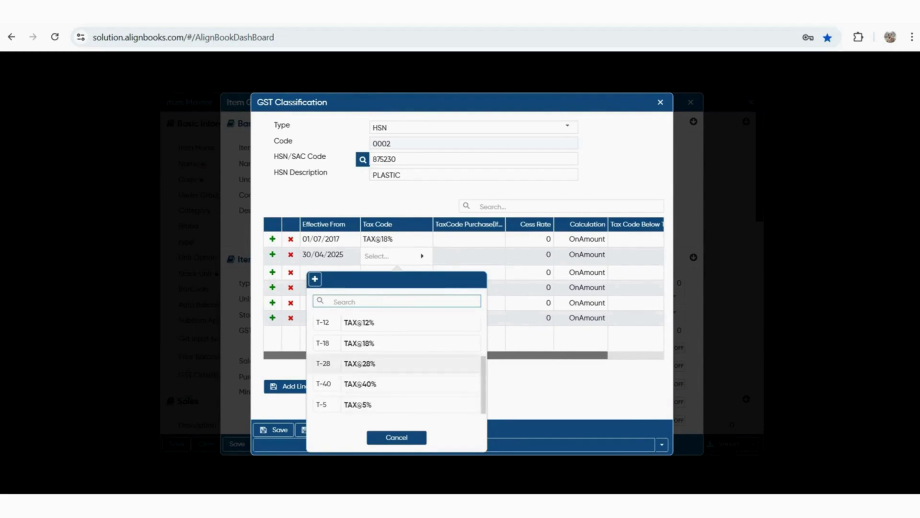
pyautogui.click(397, 363)
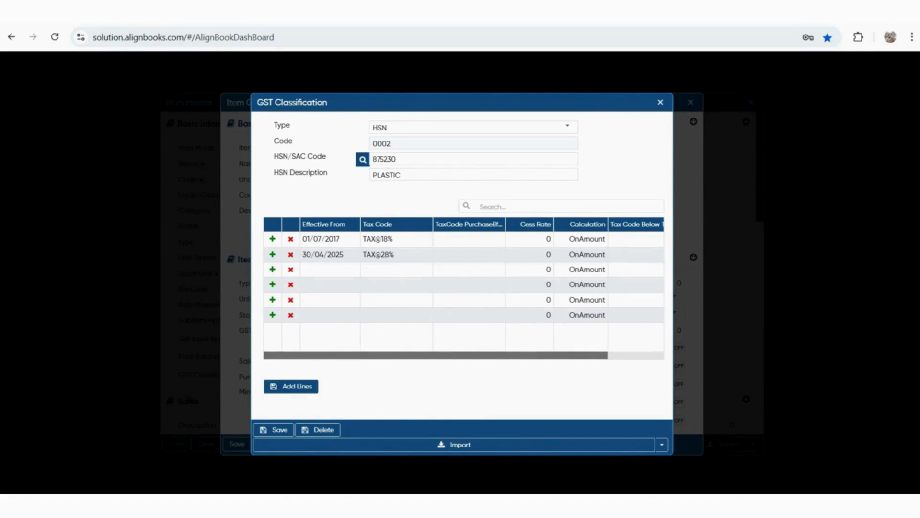
# Delete the 30/04/2025 TAX@28% row and save the HSN classification
pyautogui.hotkey('shift', 'Left')
pyautogui.hotkey('shift', 'Left')
pyautogui.hotkey('shift', 'Left')
pyautogui.hotkey('shift', 'Left')
pyautogui.hotkey('shift', 'Left')
pyautogui.hotkey('shift', 'Left')
pyautogui.hotkey('shift', 'Left')
pyautogui.moveTo(345, 255); pyautogui.dragTo(300, 255)
pyautogui.click(291, 254)
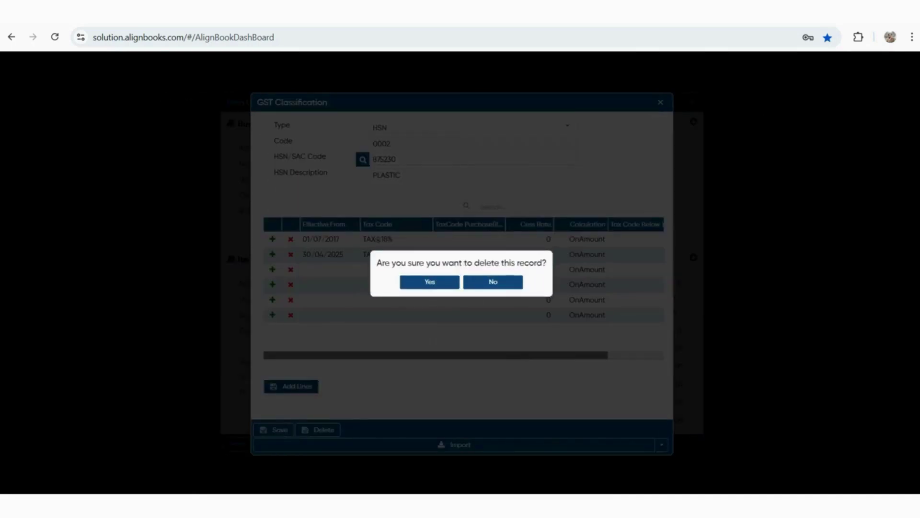
pyautogui.click(429, 282)
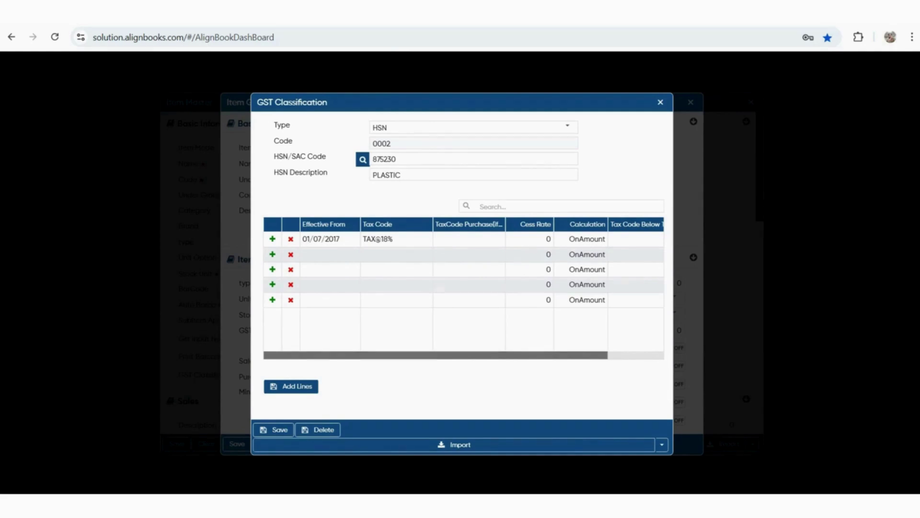
pyautogui.click(274, 429)
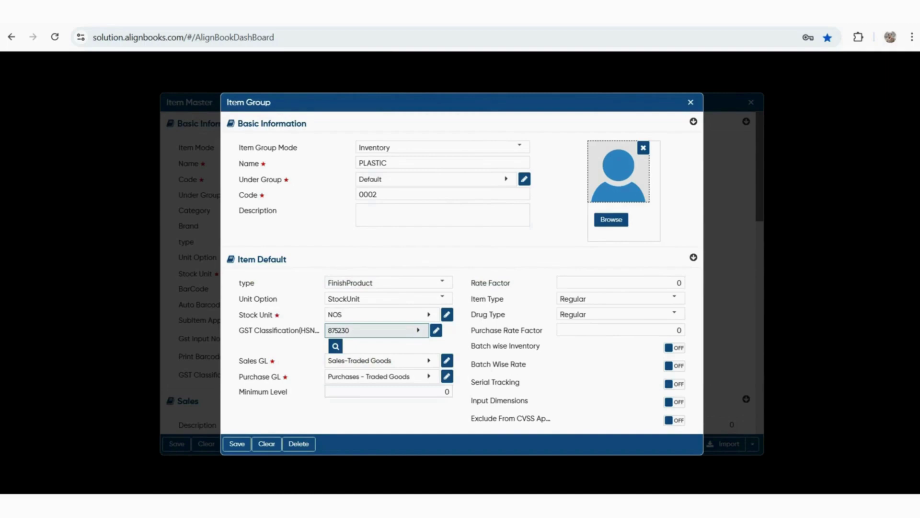
# Review the PLASTIC group's FinishProduct default fields and save the group
pyautogui.click(447, 392)
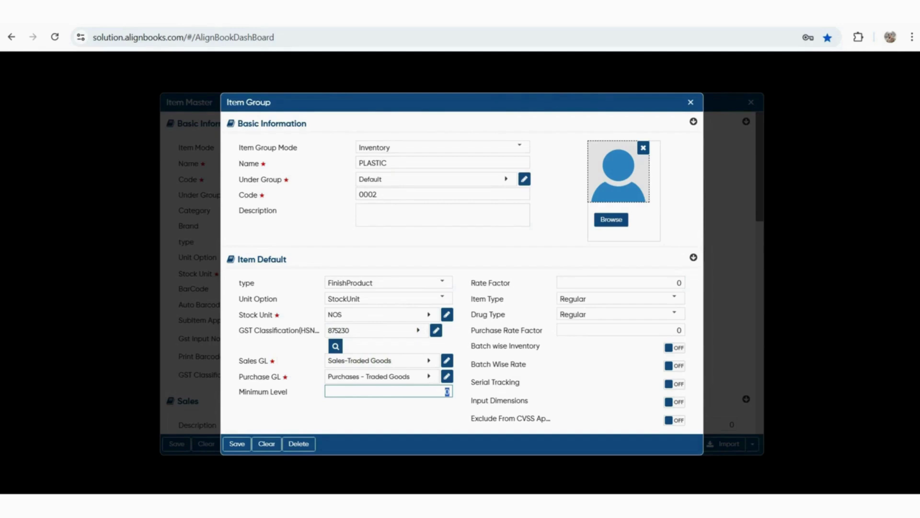
pyautogui.moveTo(480, 298); pyautogui.dragTo(504, 299)
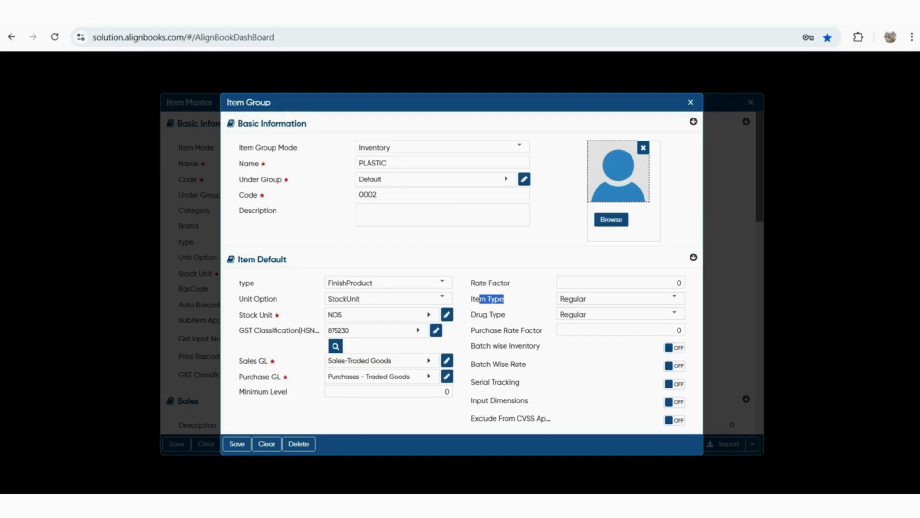
pyautogui.moveTo(479, 419); pyautogui.dragTo(546, 418)
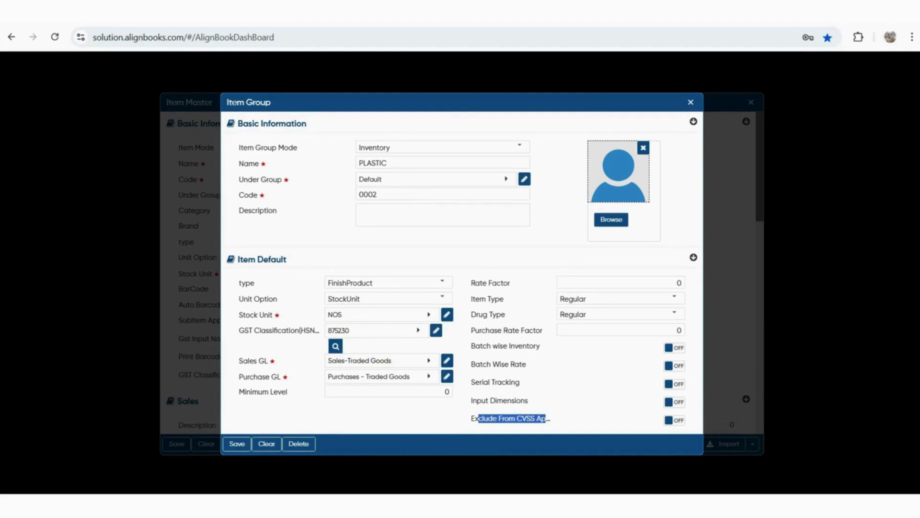
pyautogui.click(237, 444)
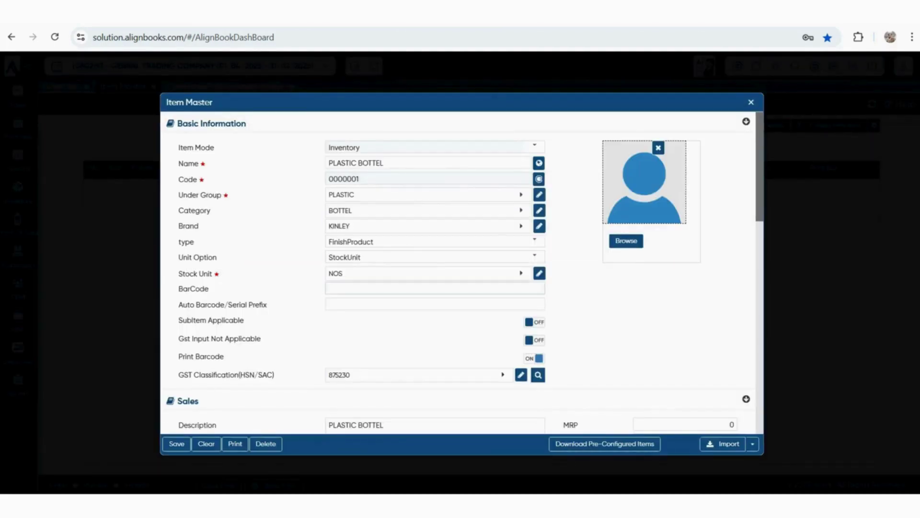
# Assign PLASTIC BOTTEL to the PLASTIC group and go through its Sales rate fields
pyautogui.click(434, 288)
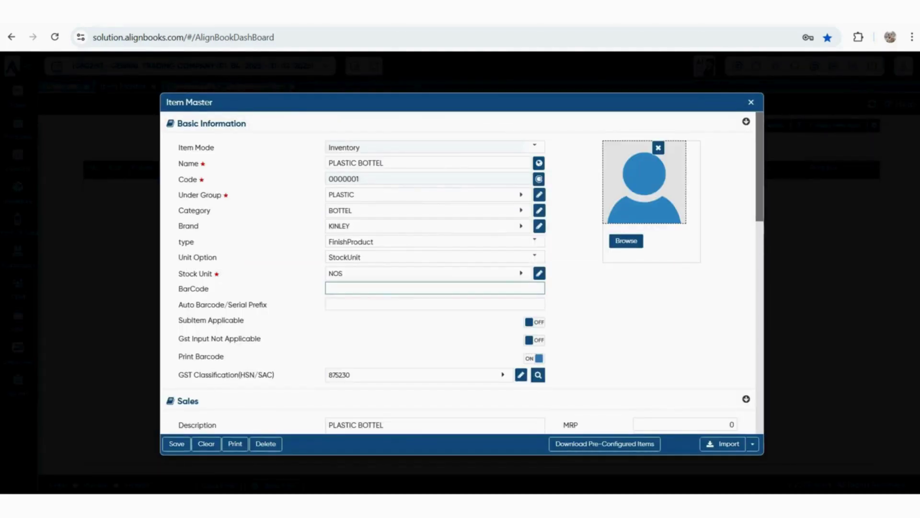
pyautogui.click(435, 303)
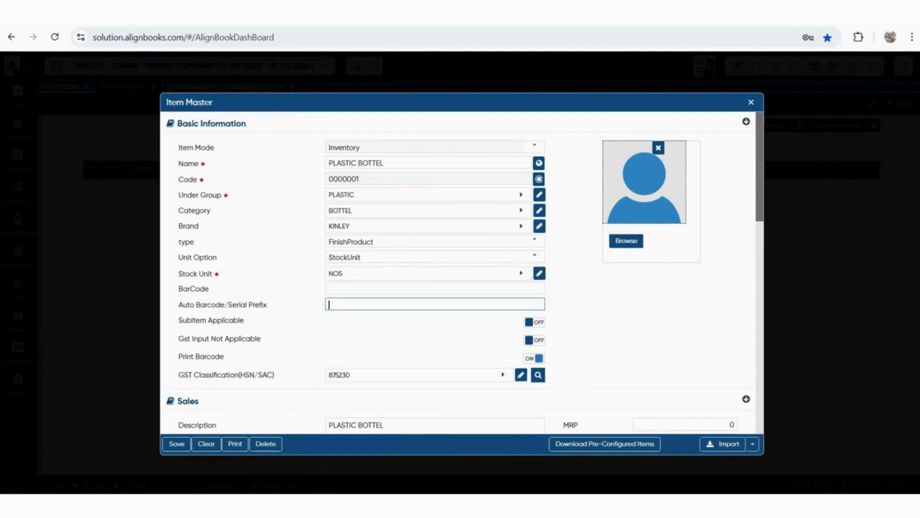
pyautogui.click(435, 288)
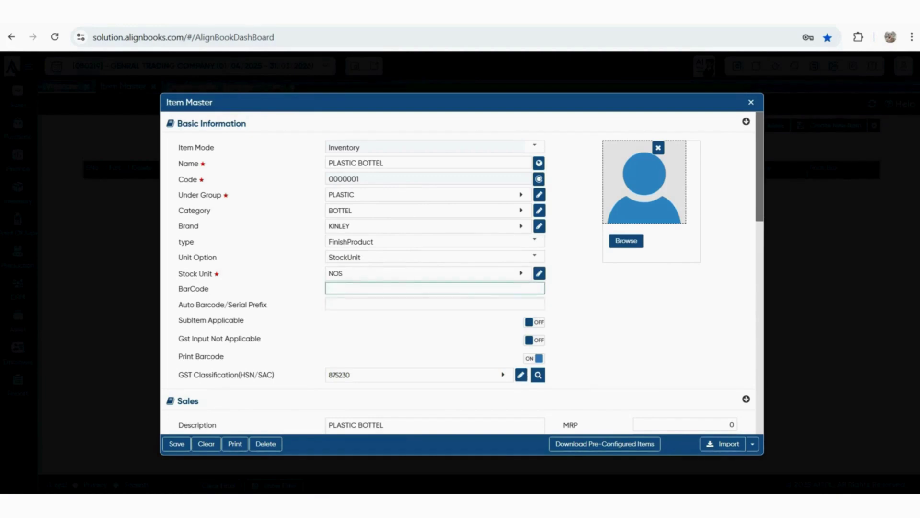
pyautogui.scroll(-5, 462, 273)
pyautogui.click(684, 182)
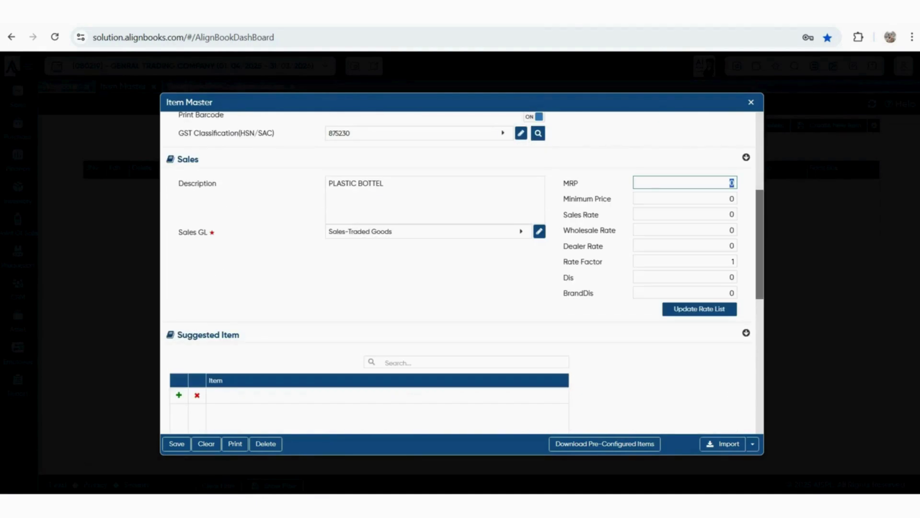
pyautogui.click(685, 199)
pyautogui.click(684, 214)
pyautogui.click(685, 231)
pyautogui.click(685, 245)
pyautogui.click(685, 261)
pyautogui.click(685, 277)
pyautogui.click(685, 292)
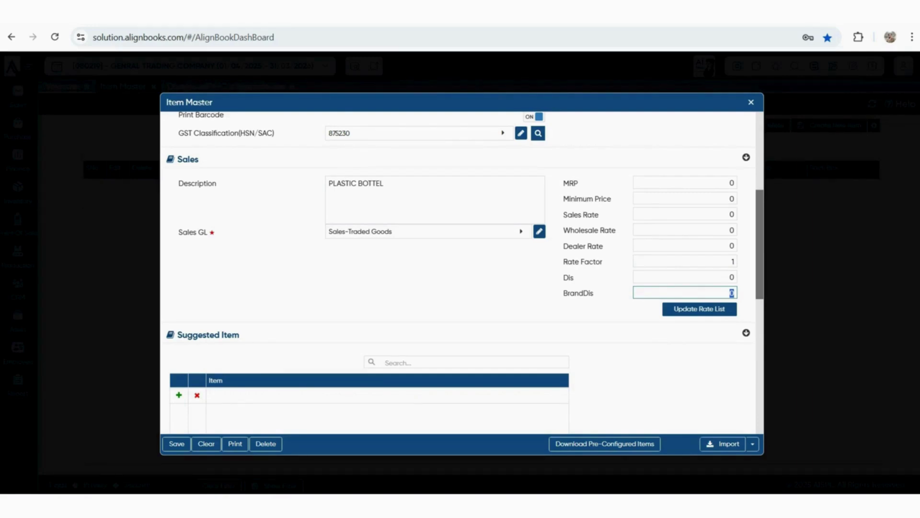
# Set MRP to 1000 and minimum price to 700, then check the purchase rate fields
pyautogui.doubleClick(732, 183)
pyautogui.write('1000')
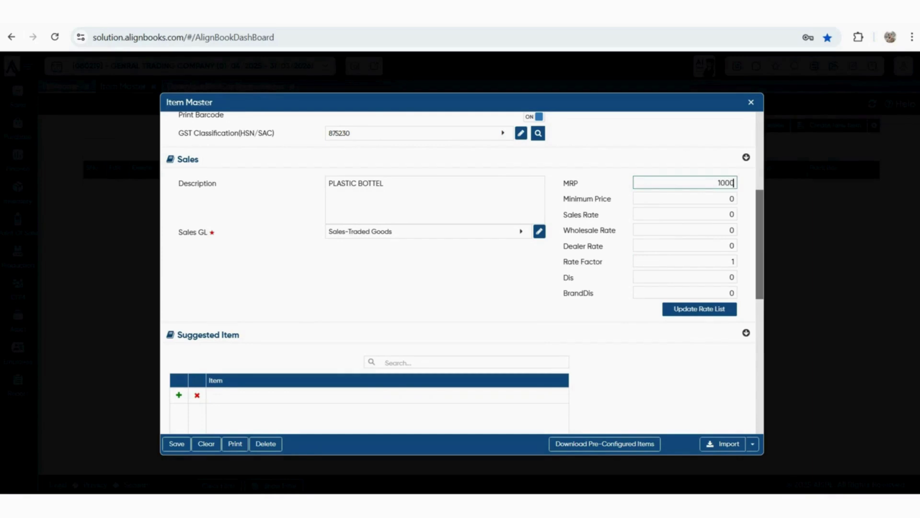
pyautogui.press('Tab')
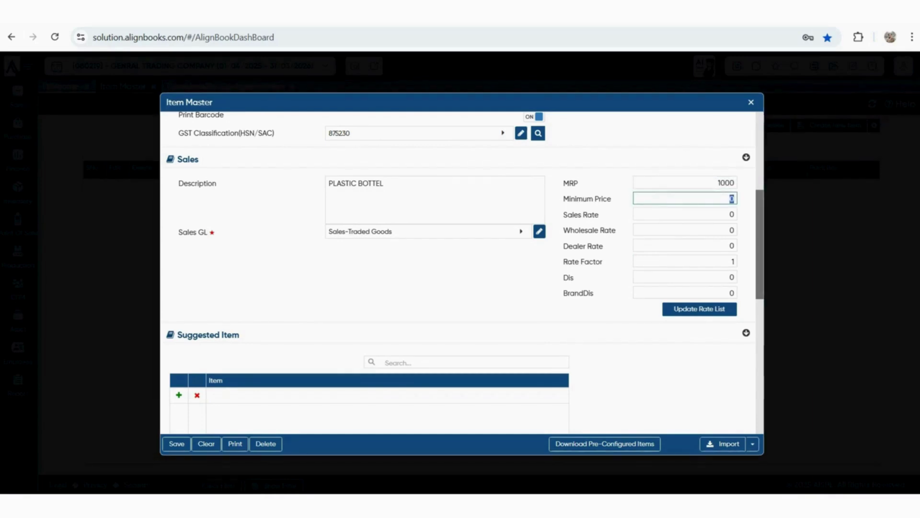
pyautogui.write('700')
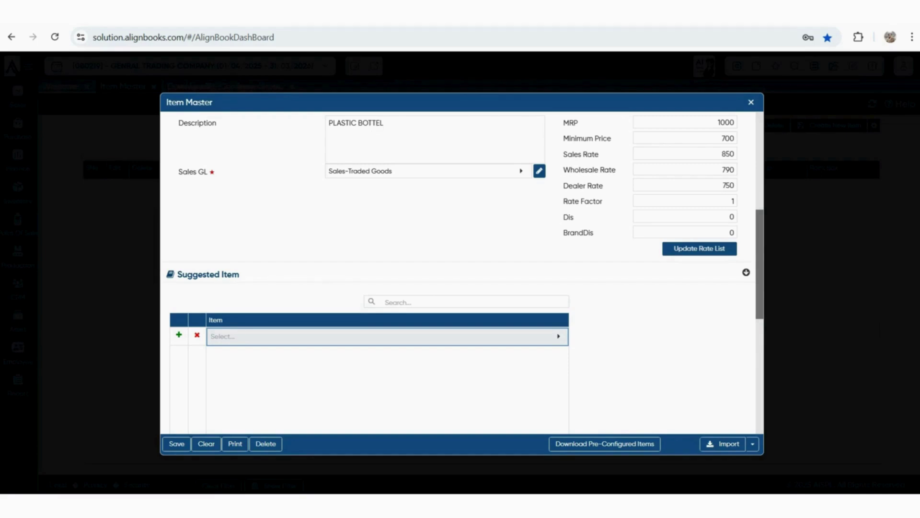
pyautogui.scroll(-4, 463, 273)
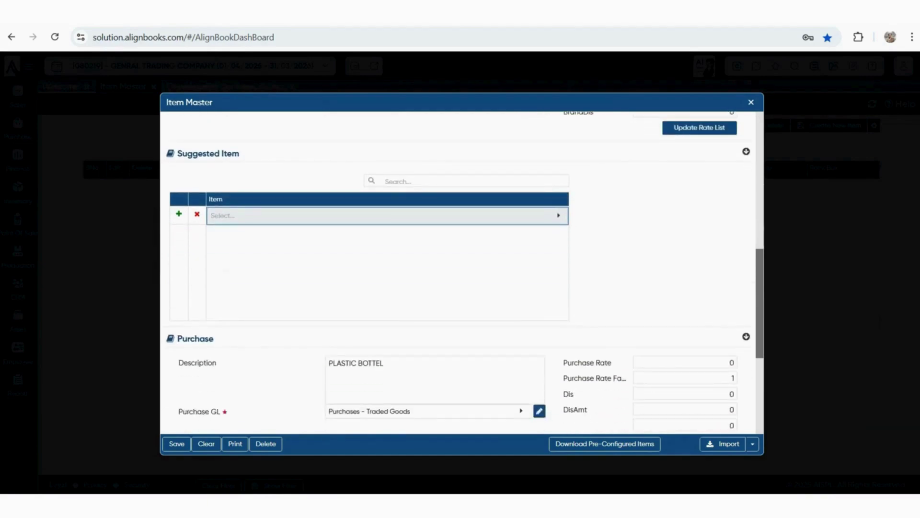
pyautogui.scroll(-3, 463, 273)
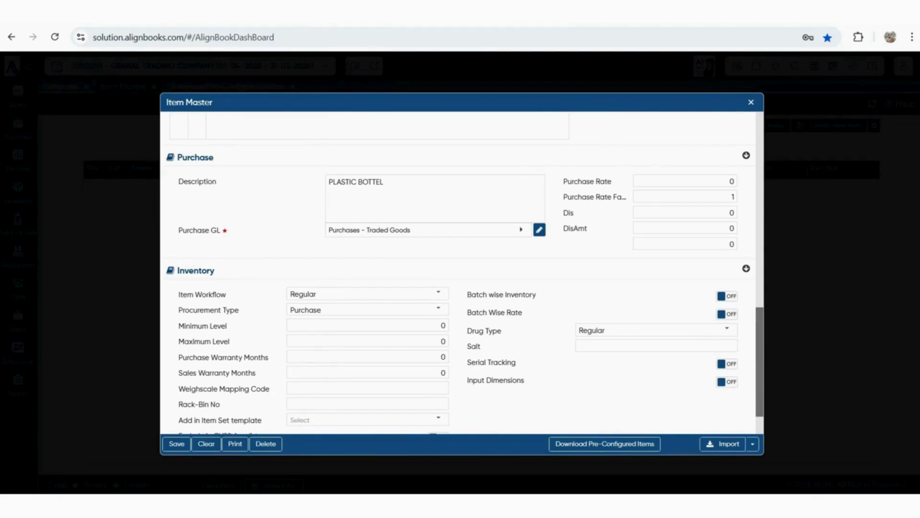
pyautogui.click(685, 181)
pyautogui.click(685, 213)
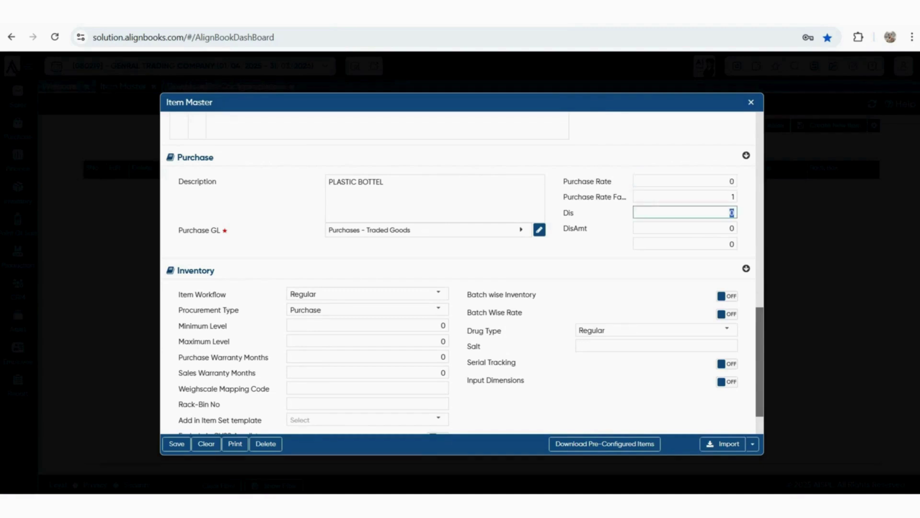
pyautogui.click(685, 228)
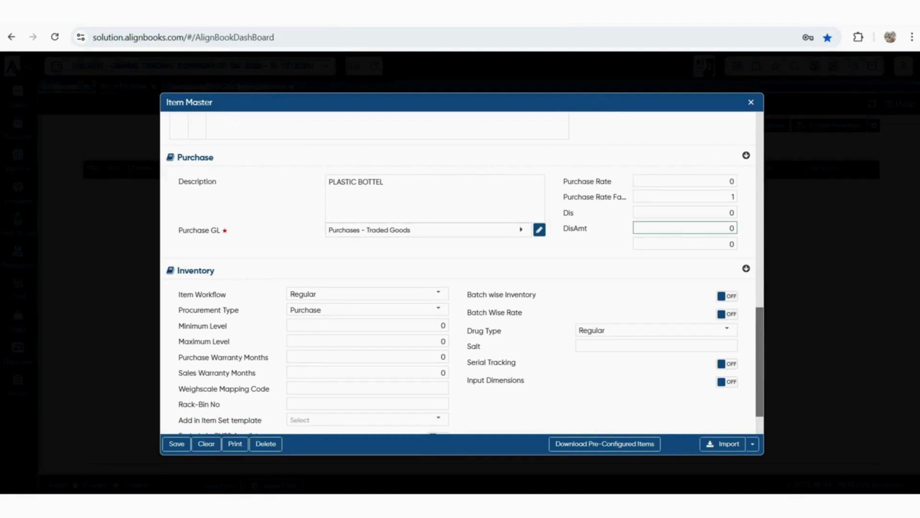
pyautogui.click(685, 244)
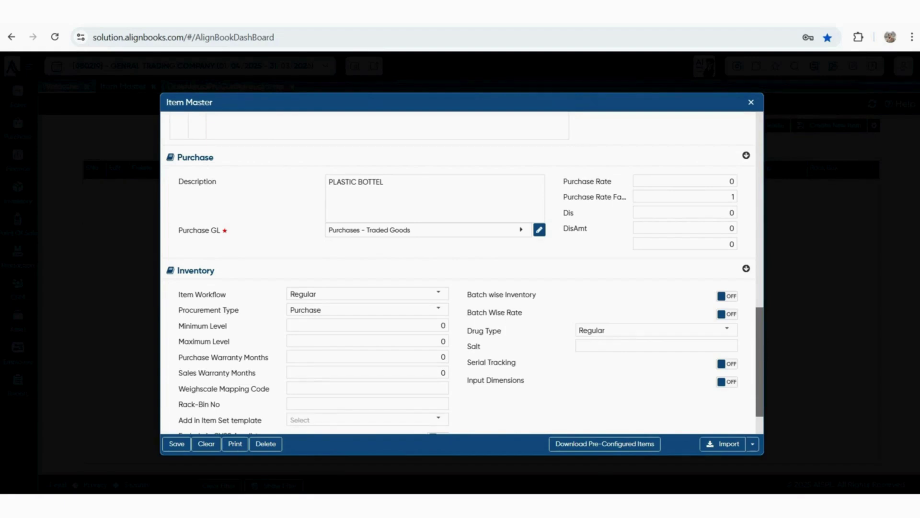
pyautogui.scroll(-2, 652, 235)
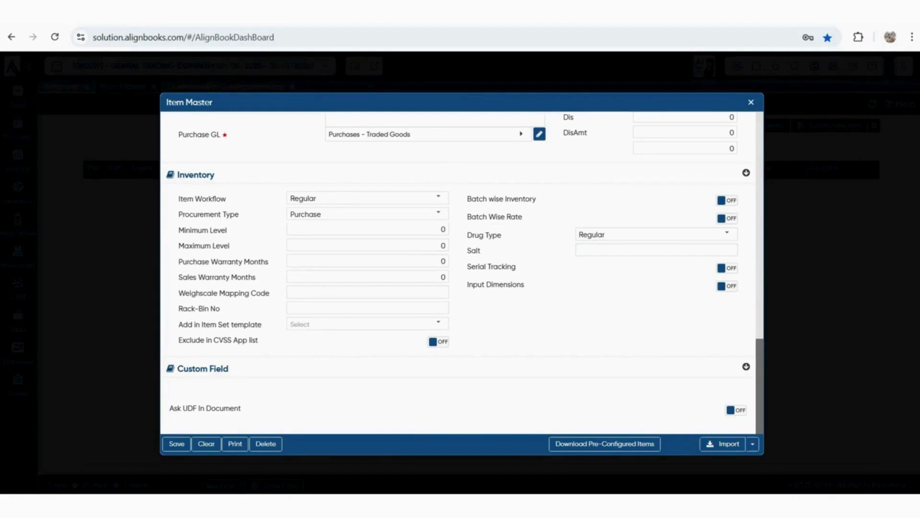
# Keep Regular as the item workflow and pass through the stock level and warranty fields
pyautogui.click(438, 197)
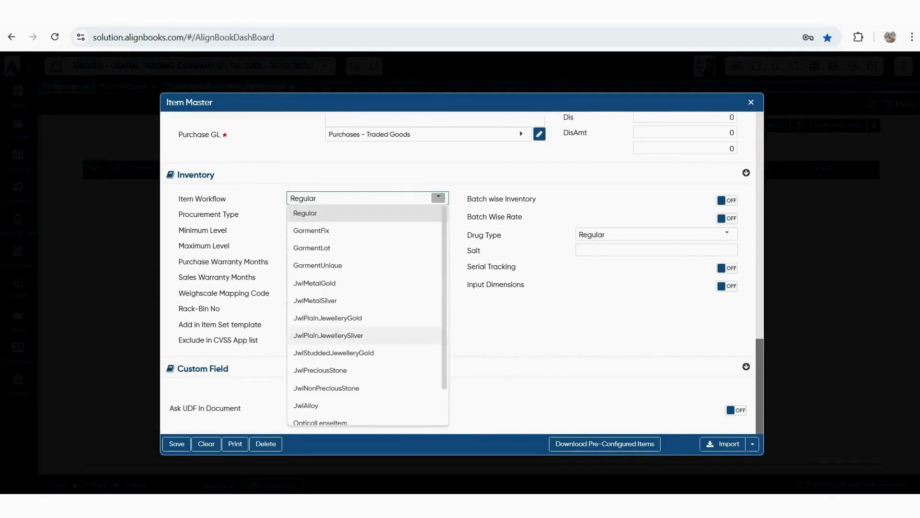
pyautogui.scroll(-1, 336, 342)
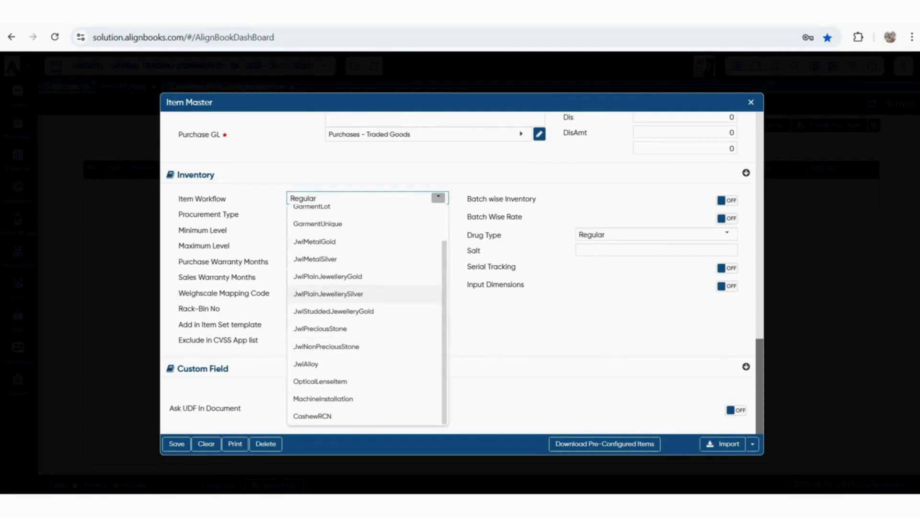
pyautogui.press('Escape')
pyautogui.press('Tab')
pyautogui.press('Tab')
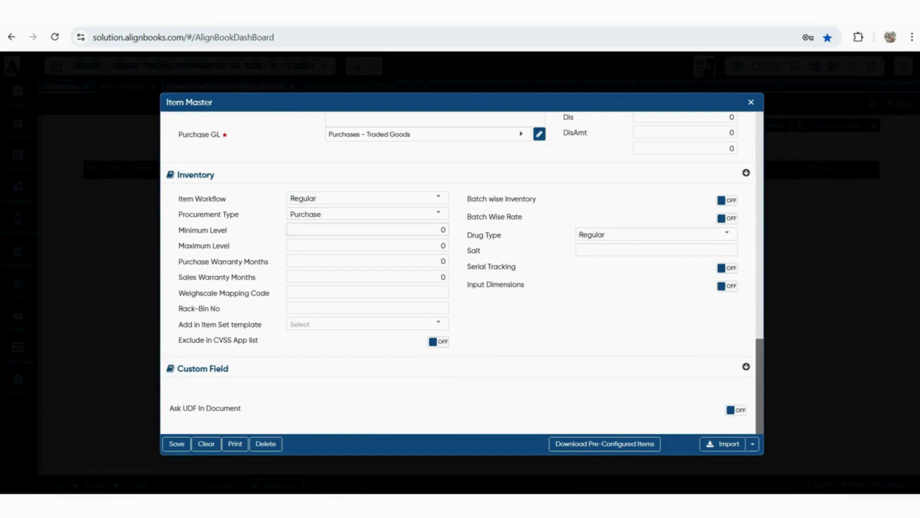
pyautogui.press('Tab')
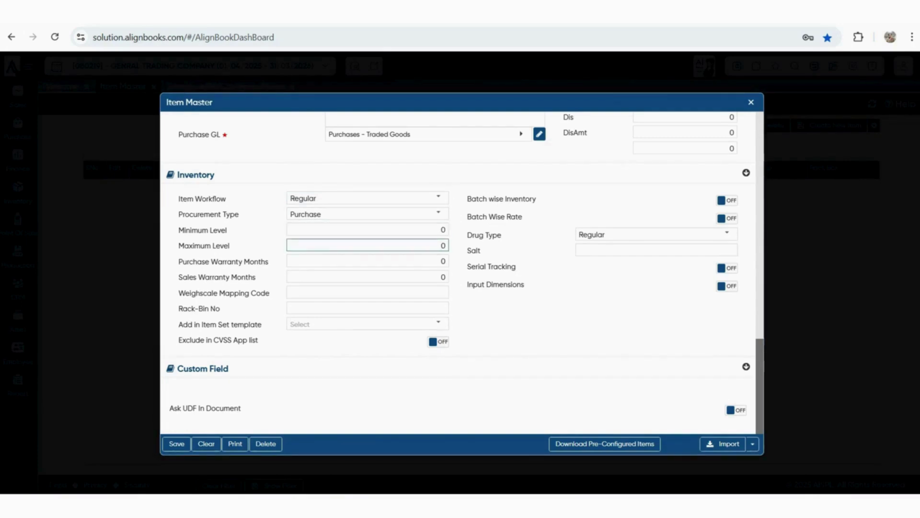
pyautogui.press('Tab')
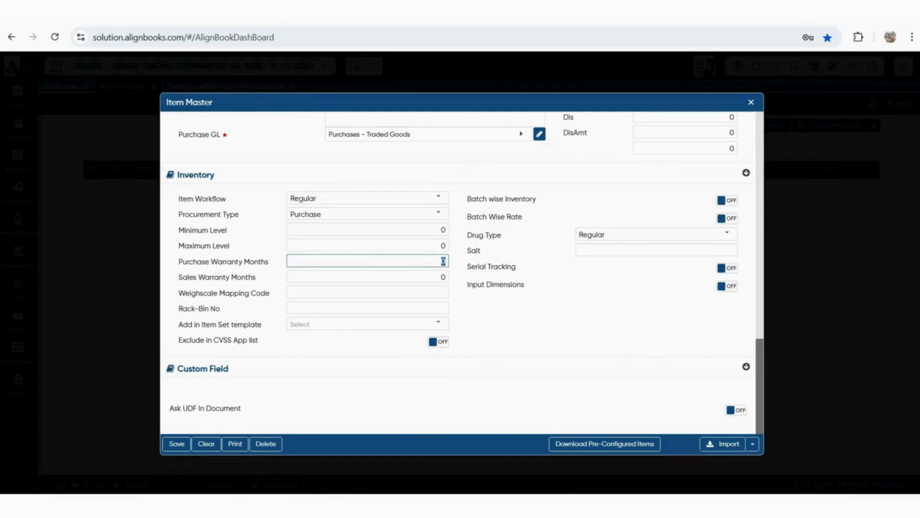
pyautogui.press('Tab')
pyautogui.press('Tab')
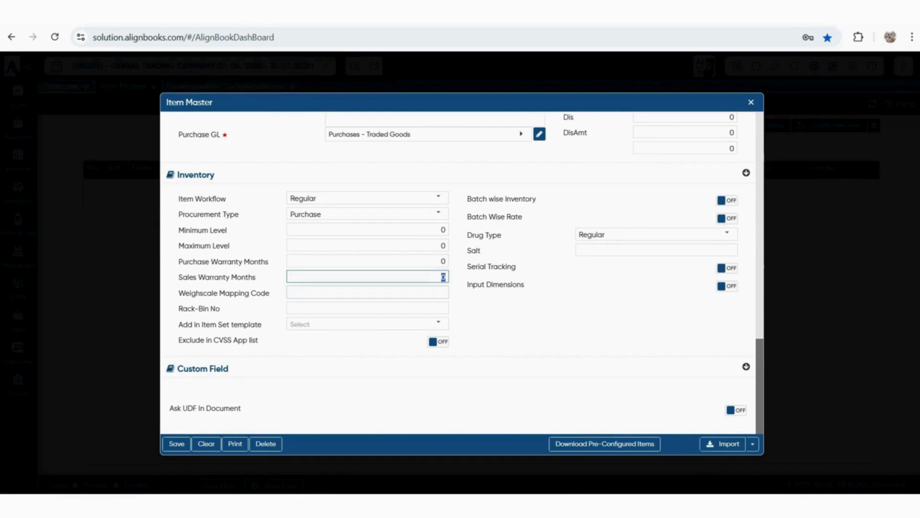
pyautogui.press('Tab')
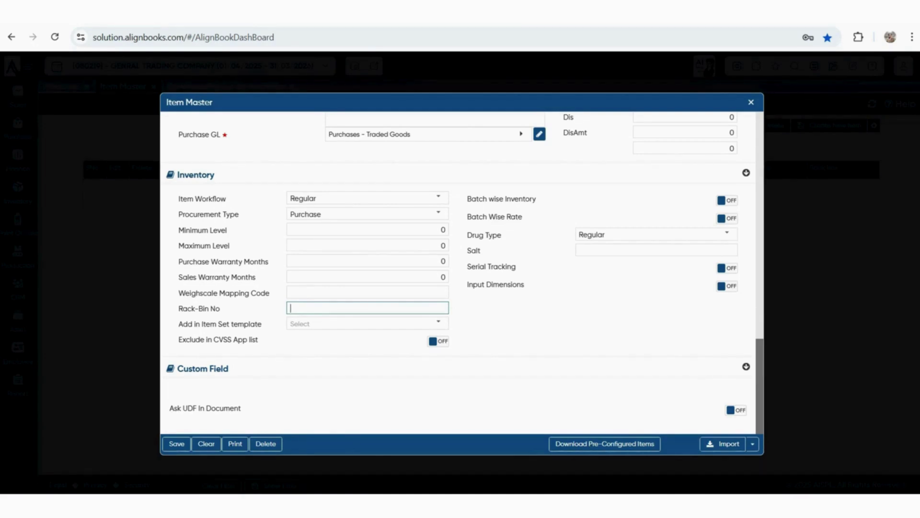
pyautogui.scroll(5, 460, 274)
pyautogui.scroll(10, 460, 273)
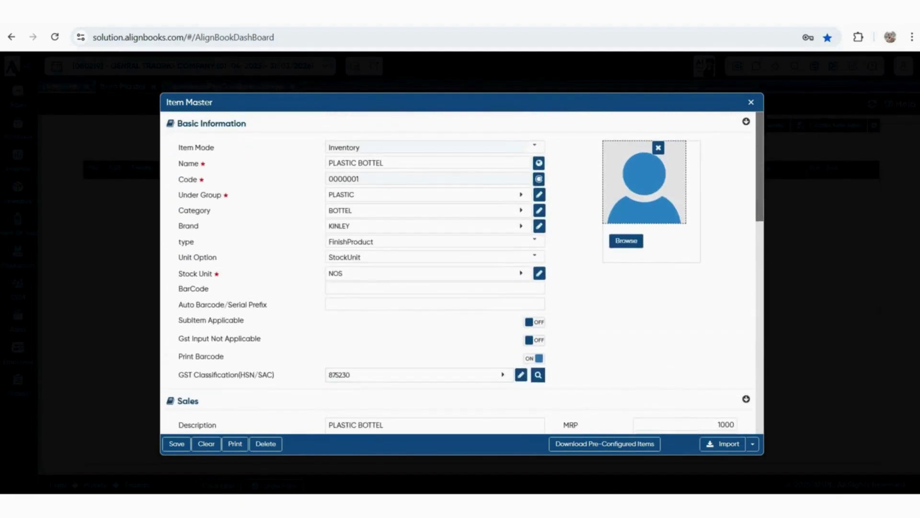
# Save PLASTIC BOTTEL with Ctrl+S and close the blank form back to Item Master
pyautogui.hotkey('ctrl', 's')
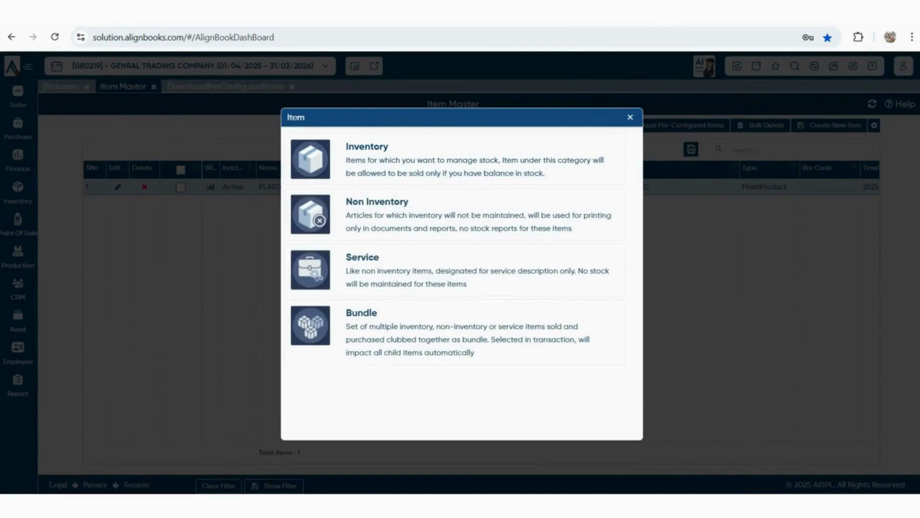
pyautogui.press('Escape')
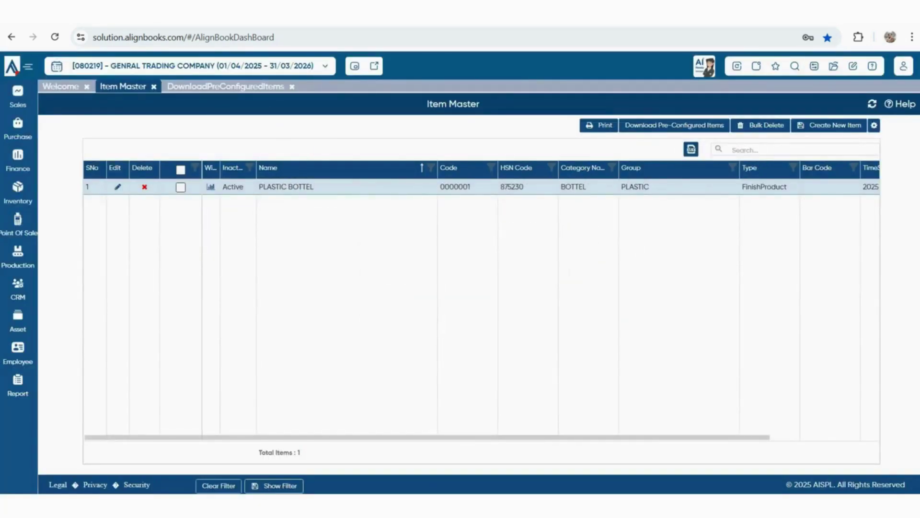
# Create Inventory item WATER BOTTEL 1 LTR with group PLASTIC, category BOTTEL and brand KINLEY
pyautogui.click(829, 125)
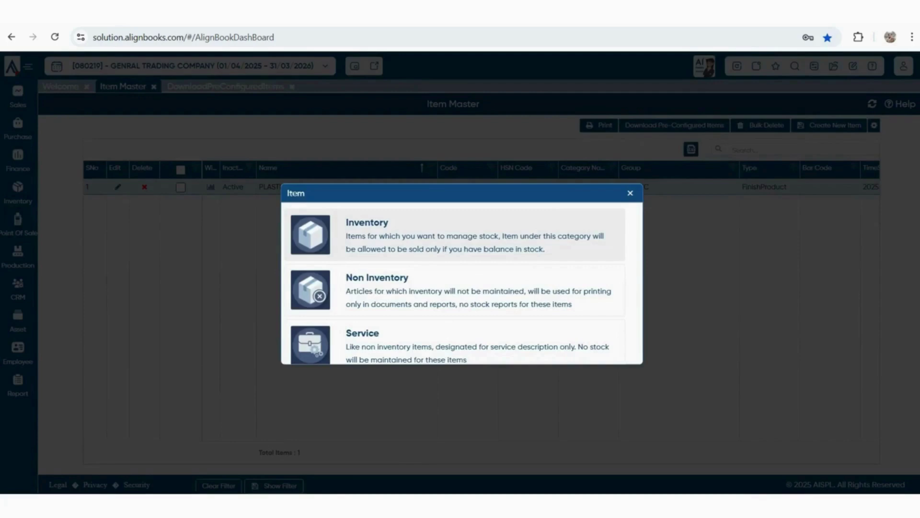
pyautogui.click(455, 235)
pyautogui.write('WATER')
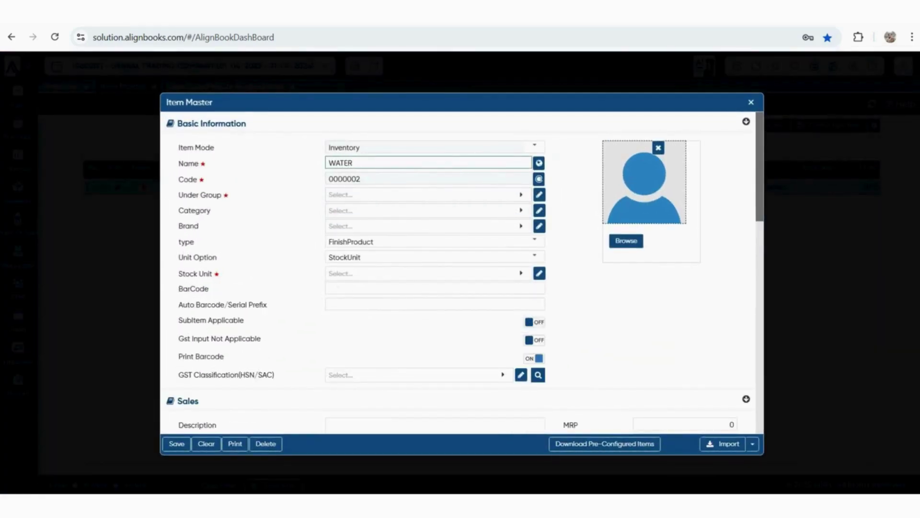
pyautogui.write(' BOTTEL 1 LTR')
pyautogui.press('Tab')
pyautogui.press('Down')
pyautogui.press('Down')
pyautogui.press('Return')
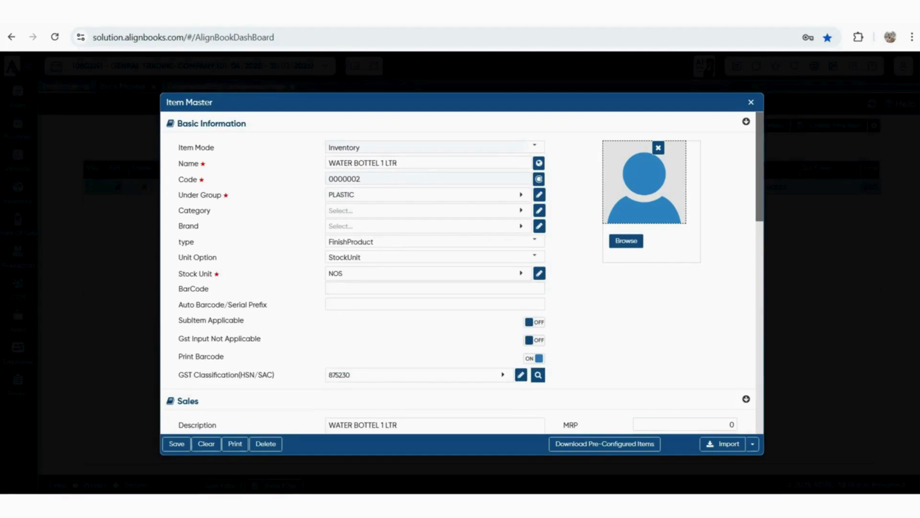
pyautogui.press('Tab')
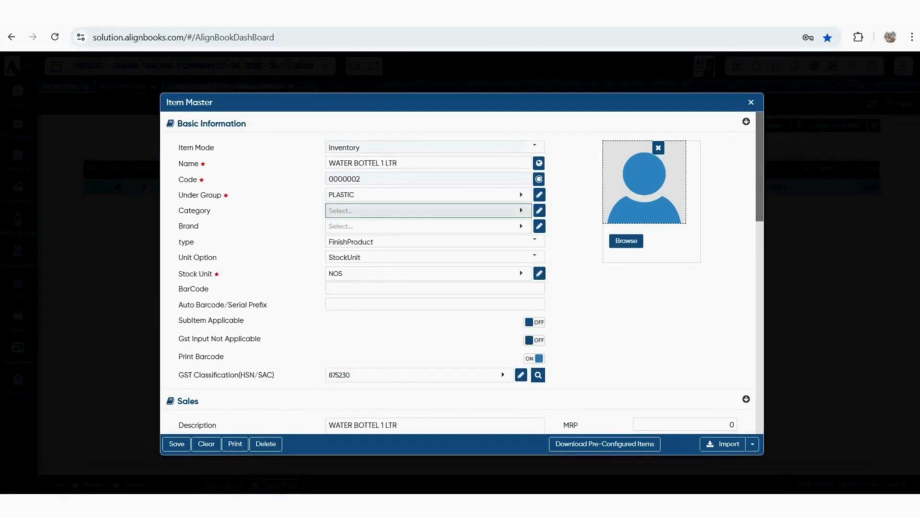
pyautogui.press('Return')
pyautogui.press('Tab')
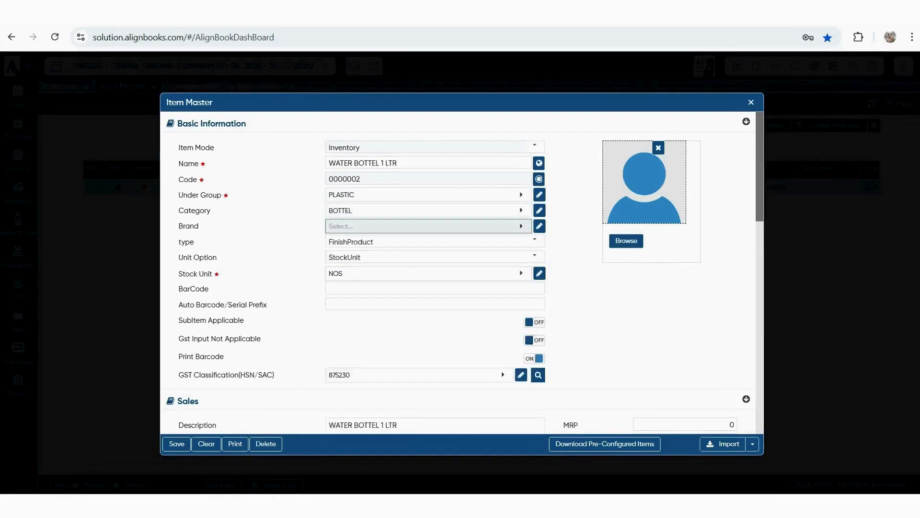
pyautogui.press('Down')
pyautogui.press('Return')
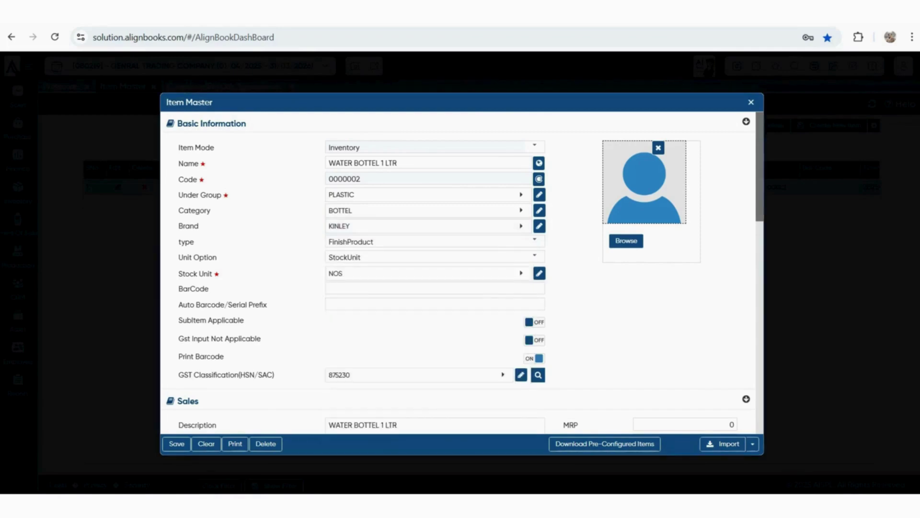
# Save WATER BOTTEL 1 LTR and dismiss the item type choice
pyautogui.scroll(-4, 461, 273)
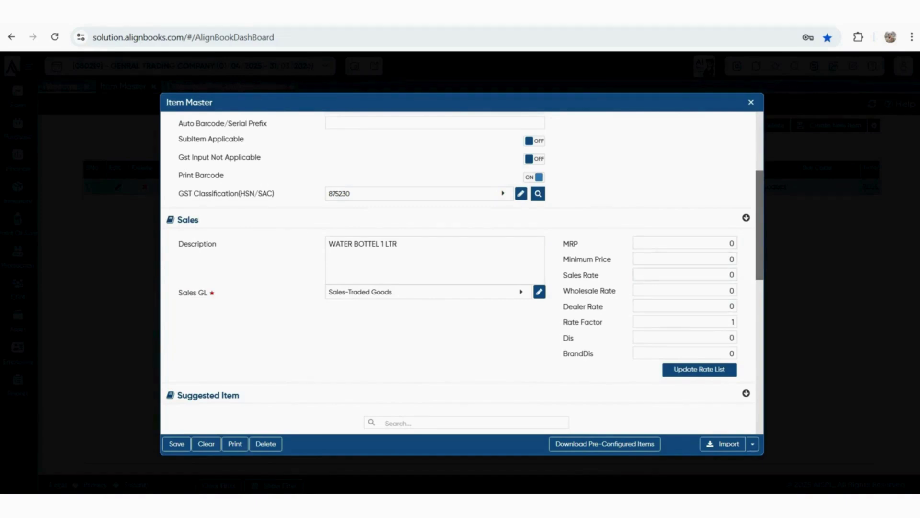
pyautogui.scroll(-8, 460, 274)
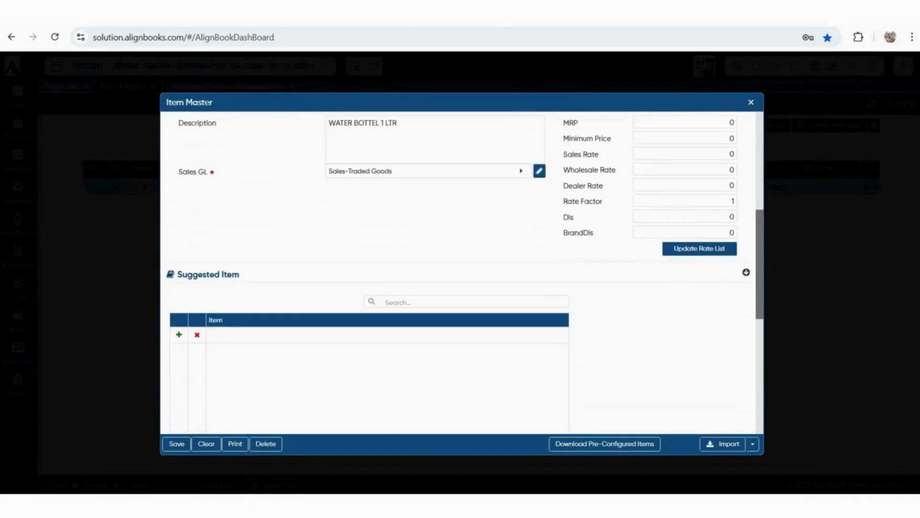
pyautogui.click(177, 444)
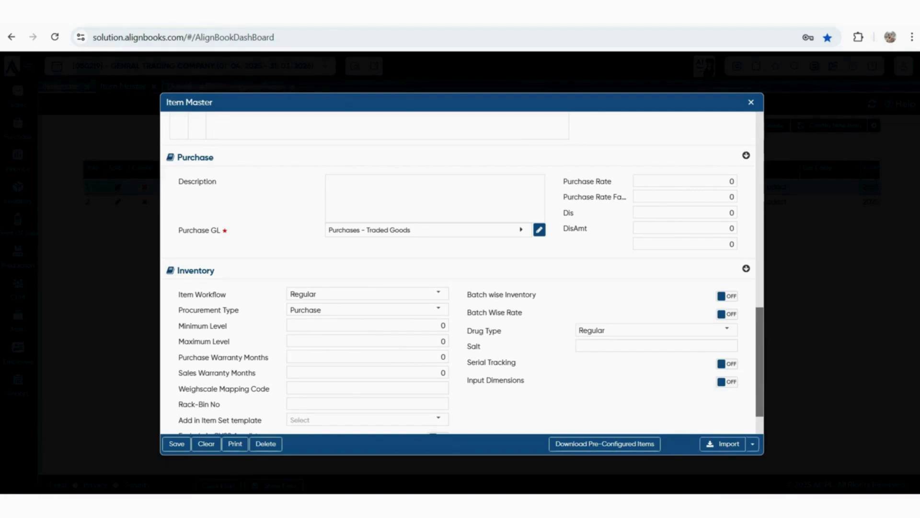
pyautogui.click(753, 444)
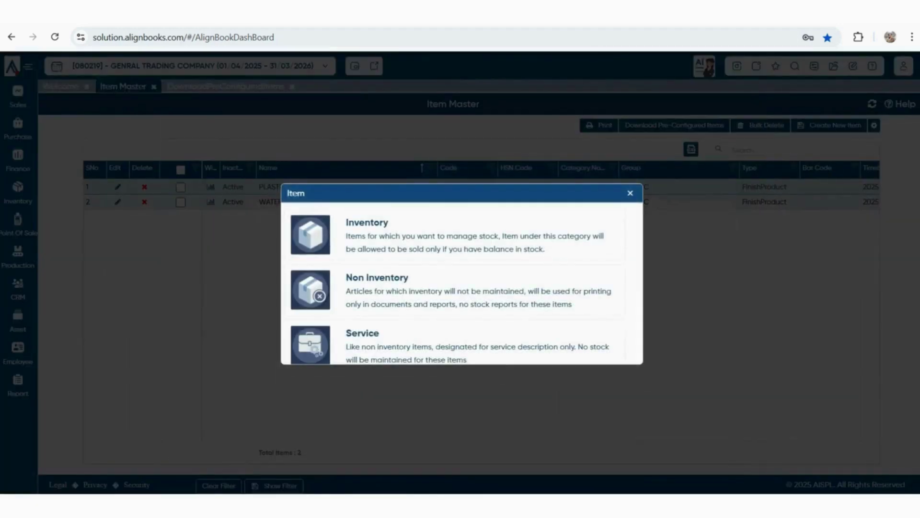
pyautogui.press('Escape')
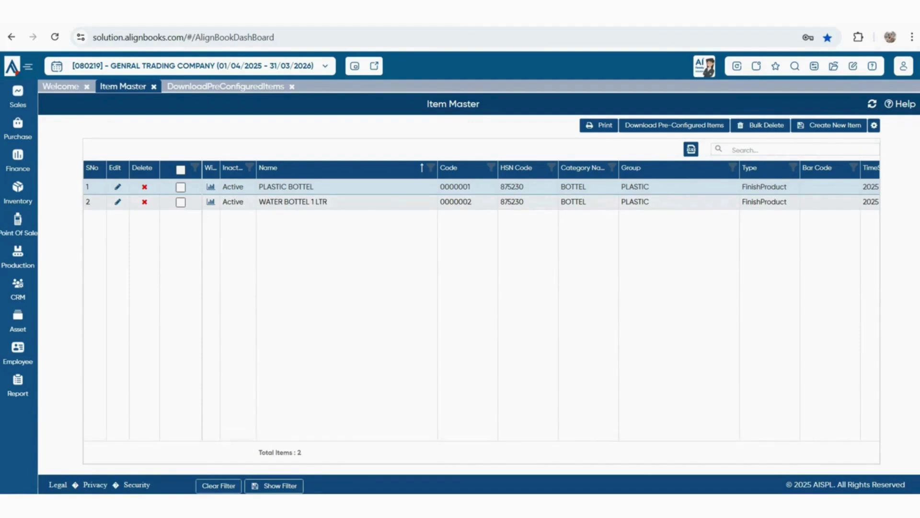
# On the Opening Stock page, enter quantities 500 for PLASTIC BOTTEL and 600 for WATER BOTTEL 1 LTR
pyautogui.click(834, 67)
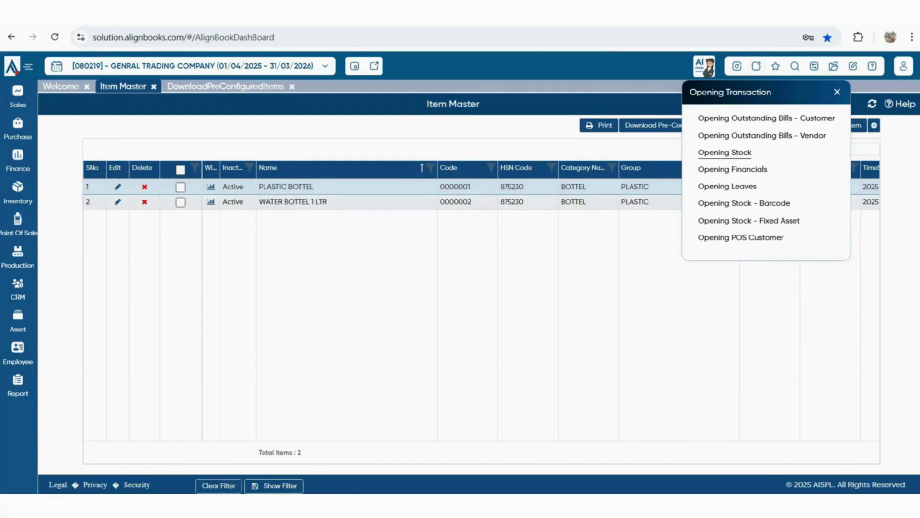
pyautogui.click(725, 153)
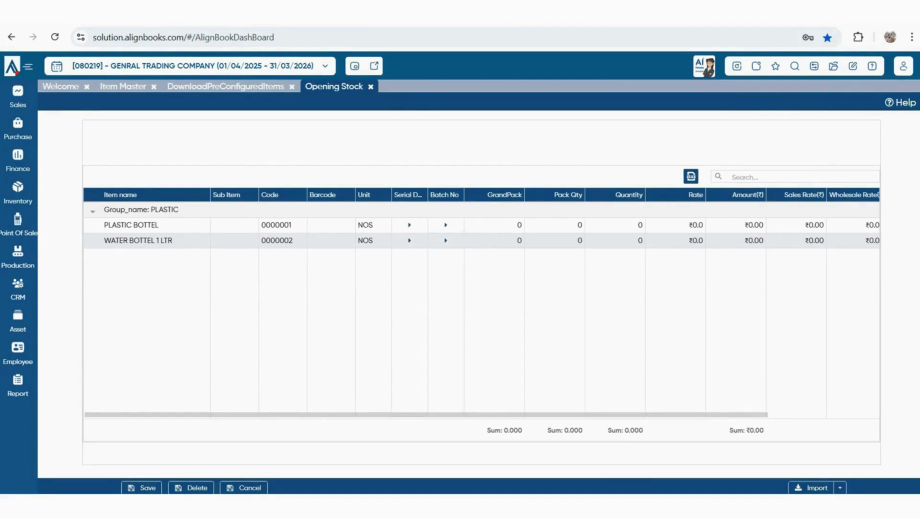
pyautogui.click(639, 227)
pyautogui.write('500')
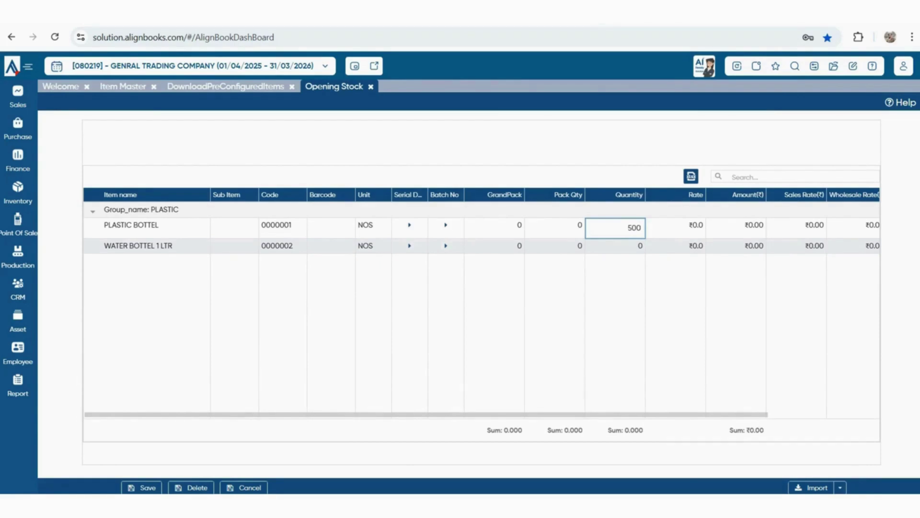
pyautogui.press('Return')
pyautogui.click(639, 242)
pyautogui.write('600')
pyautogui.press('Return')
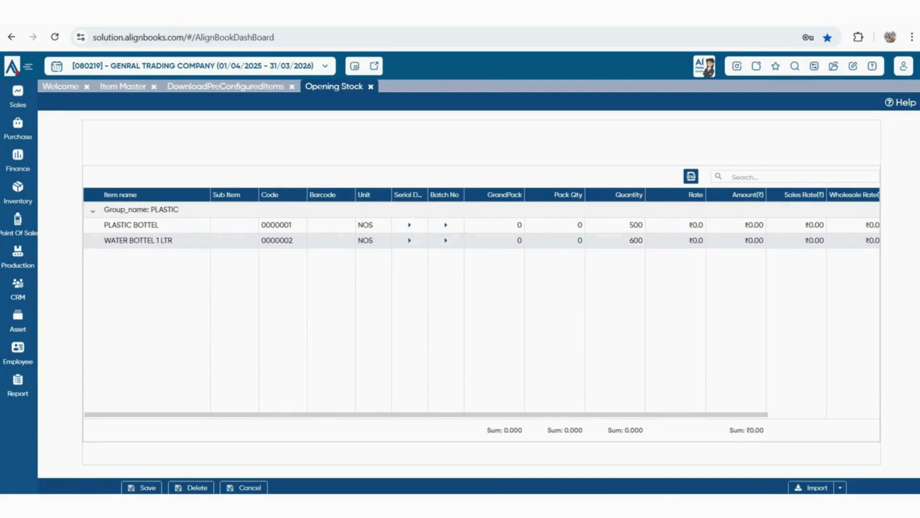
# Enter rates 6 and 7, check totals of 1,100 units and ₹7,200, and save
pyautogui.click(699, 228)
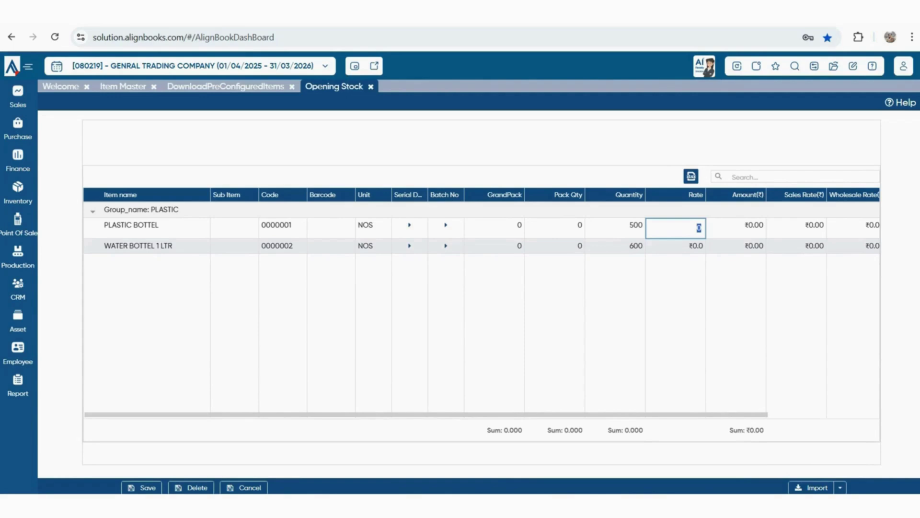
pyautogui.write('6')
pyautogui.press('Return')
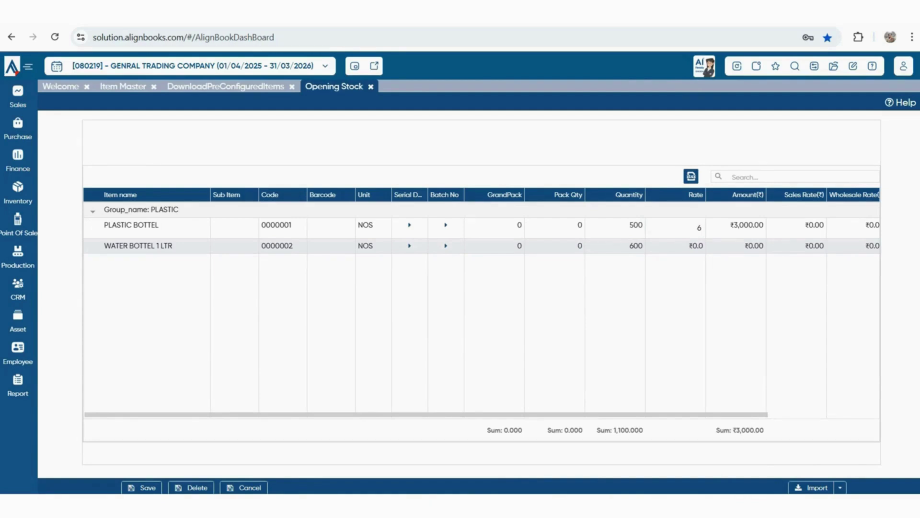
pyautogui.click(699, 243)
pyautogui.write('7')
pyautogui.press('Return')
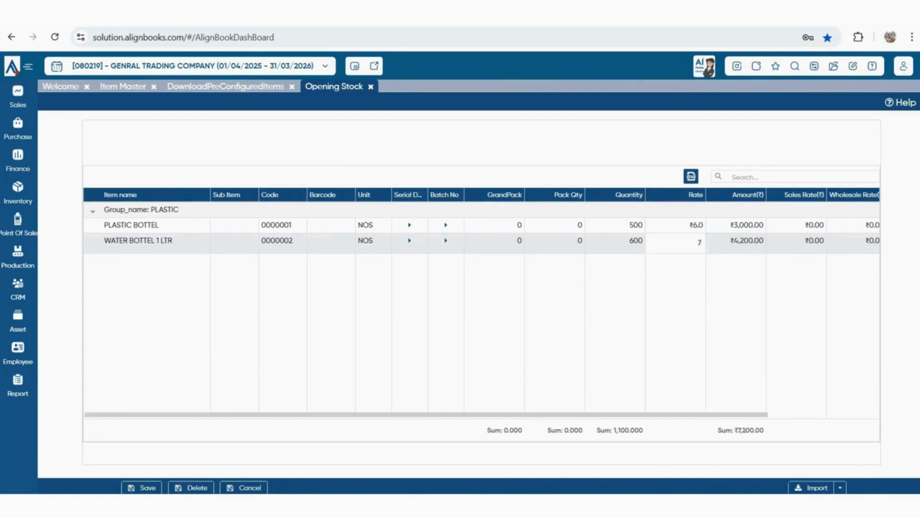
pyautogui.moveTo(732, 431); pyautogui.dragTo(765, 430)
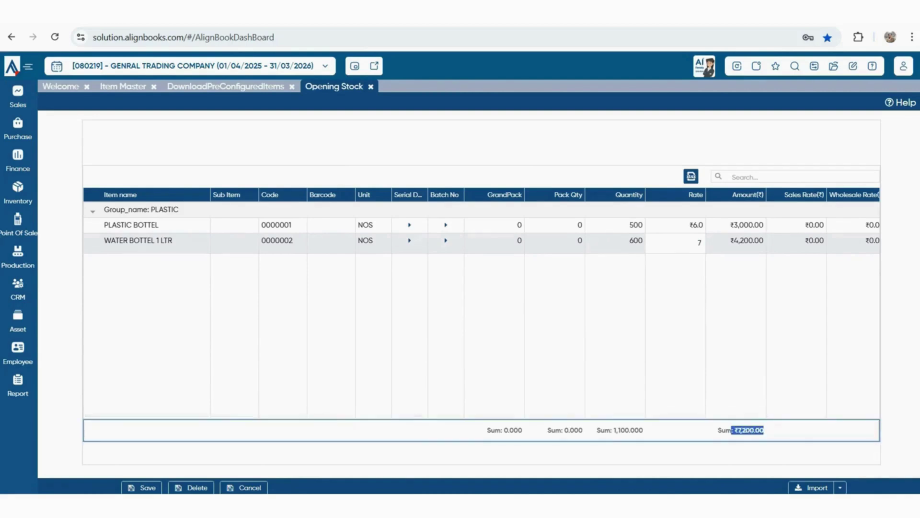
pyautogui.moveTo(614, 431); pyautogui.dragTo(635, 430)
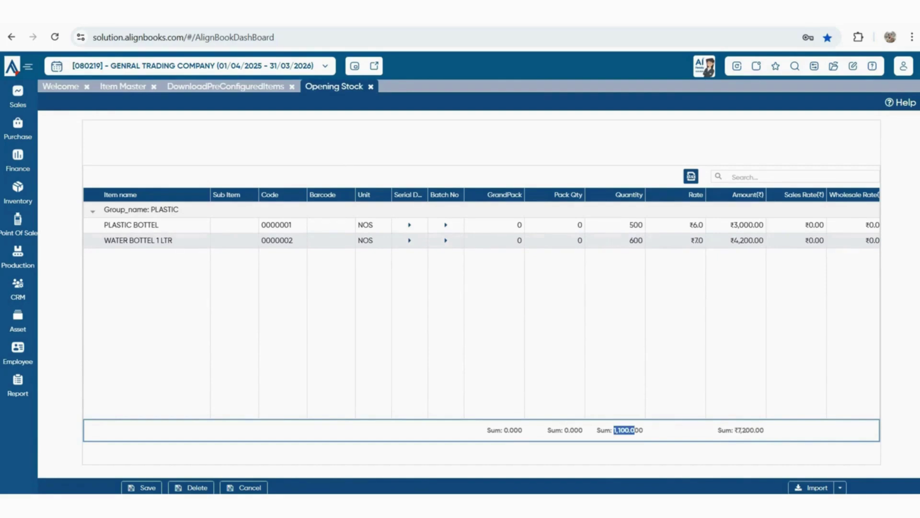
pyautogui.moveTo(738, 430); pyautogui.dragTo(764, 431)
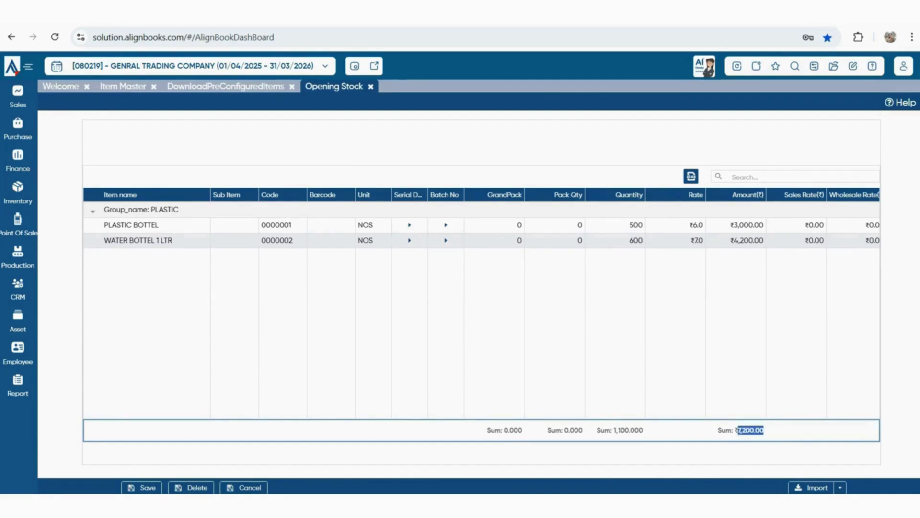
pyautogui.click(142, 487)
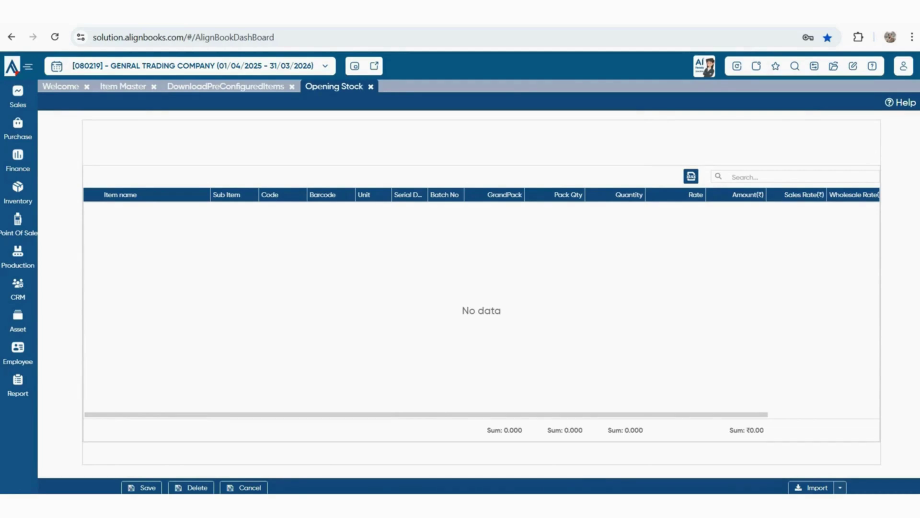
# Close the Opening Stock and pre-configured items pages and bring up the Purchase Price List option
pyautogui.click(370, 87)
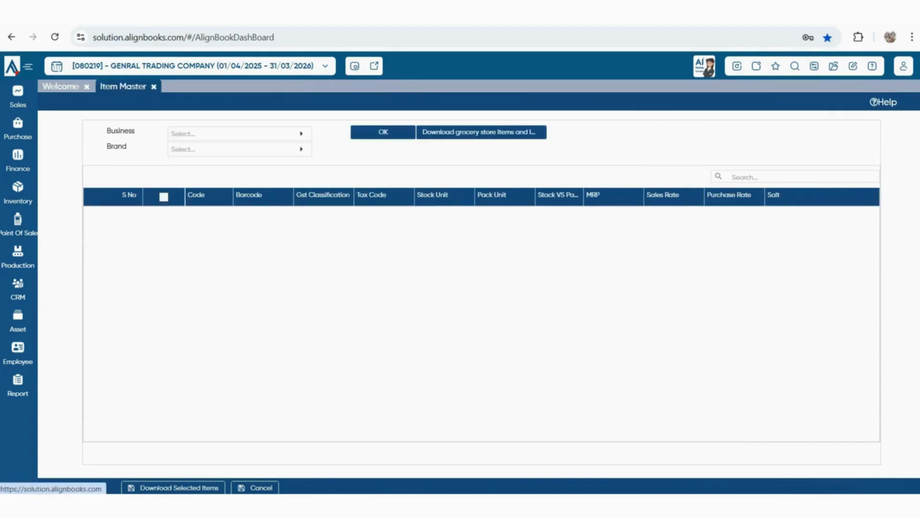
pyautogui.click(291, 87)
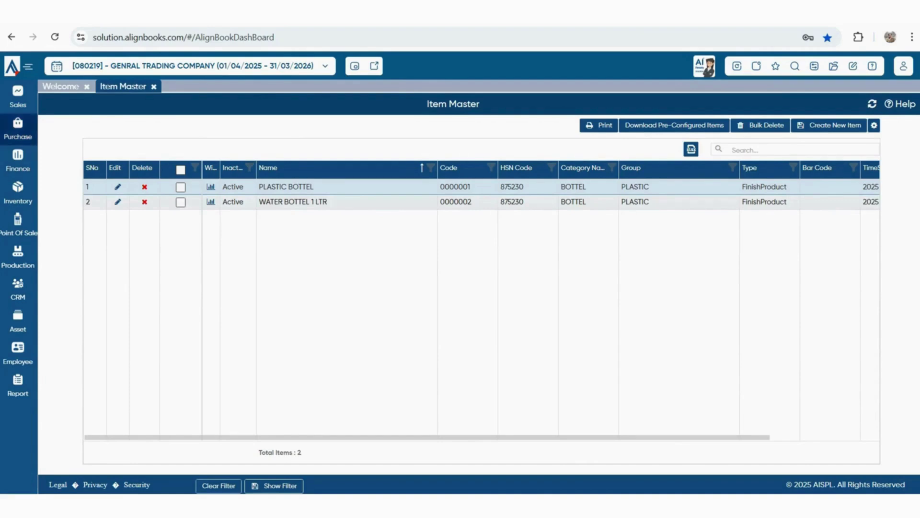
pyautogui.click(17, 127)
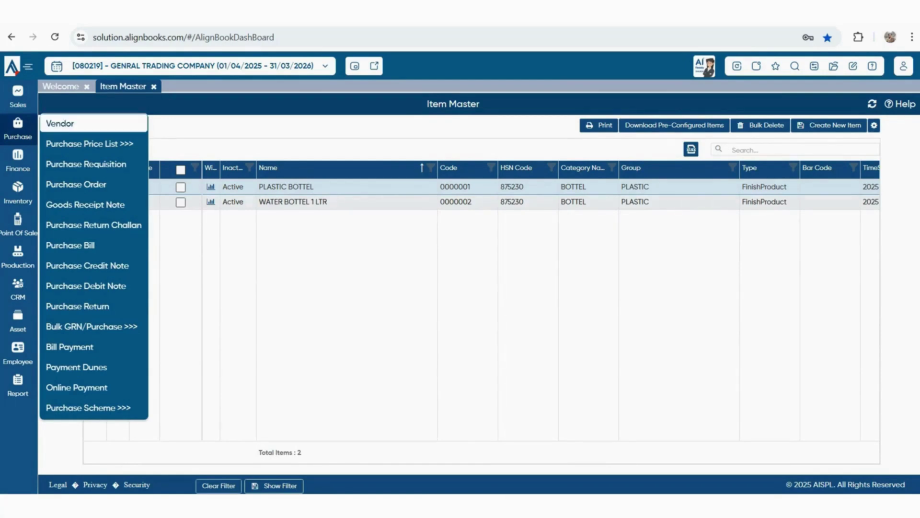
pyautogui.moveTo(89, 144)
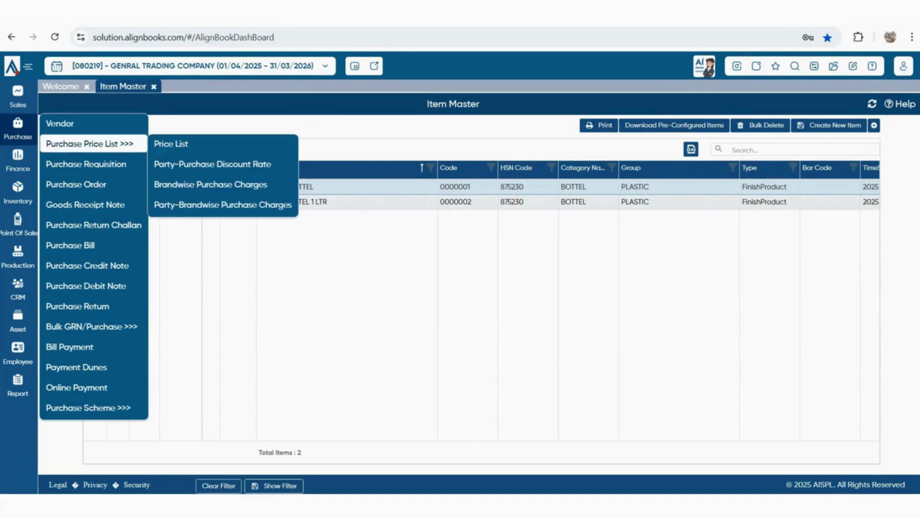
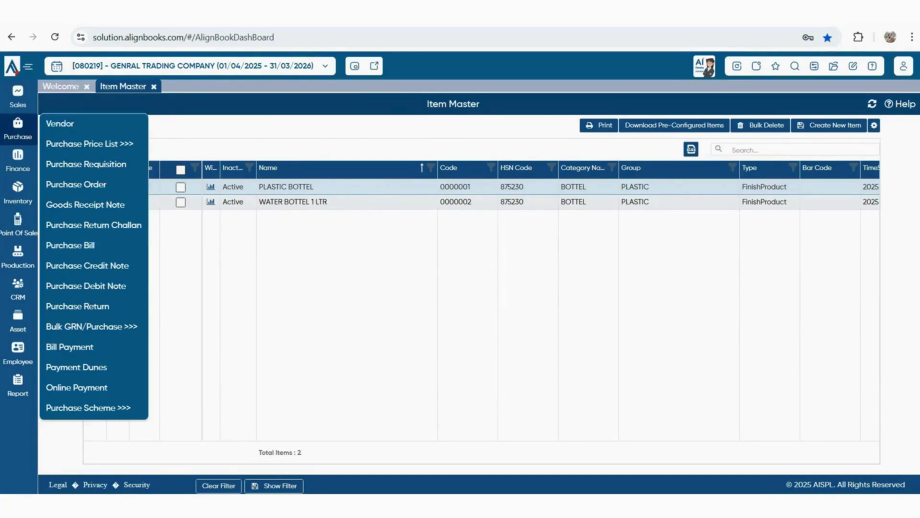
# Open the Vendor Master list from Purchase > Vendor and start a new vendor record
pyautogui.click(60, 123)
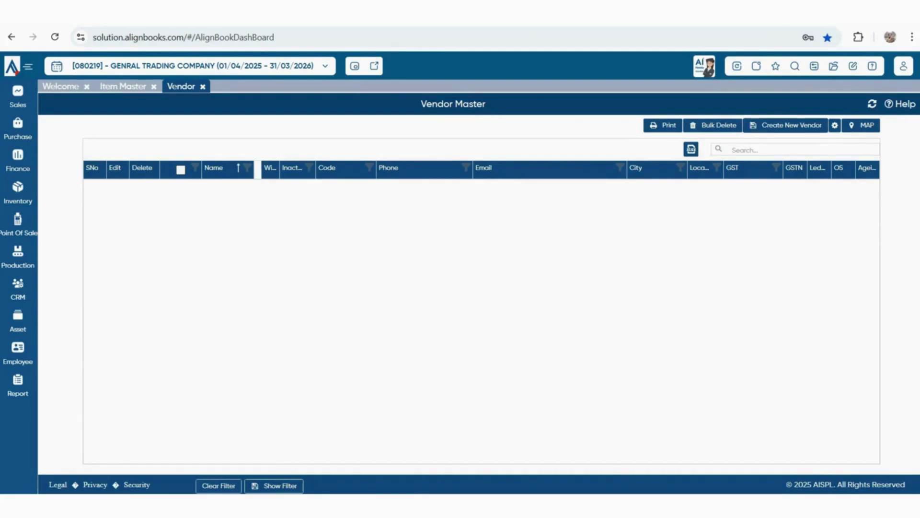
pyautogui.click(786, 125)
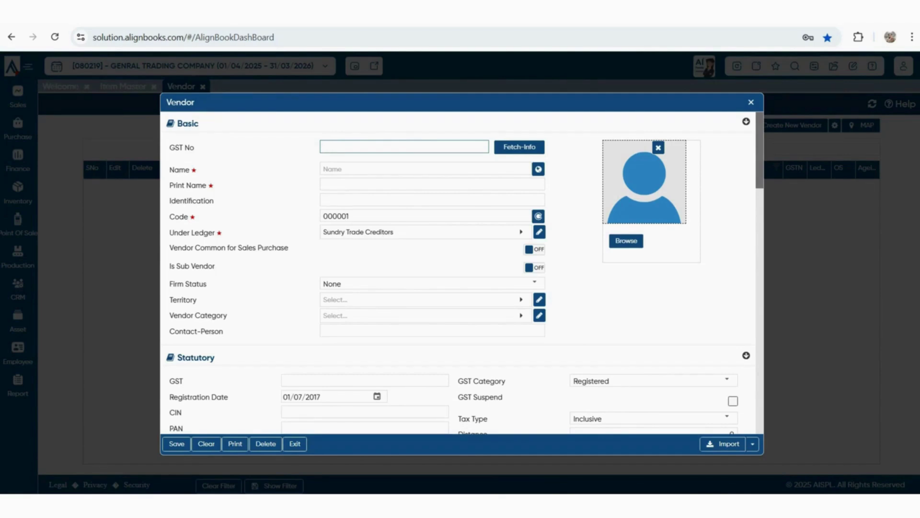
# Enter PANKAJ ENTERPRISES as the vendor name so Print Name fills in
pyautogui.click(426, 169)
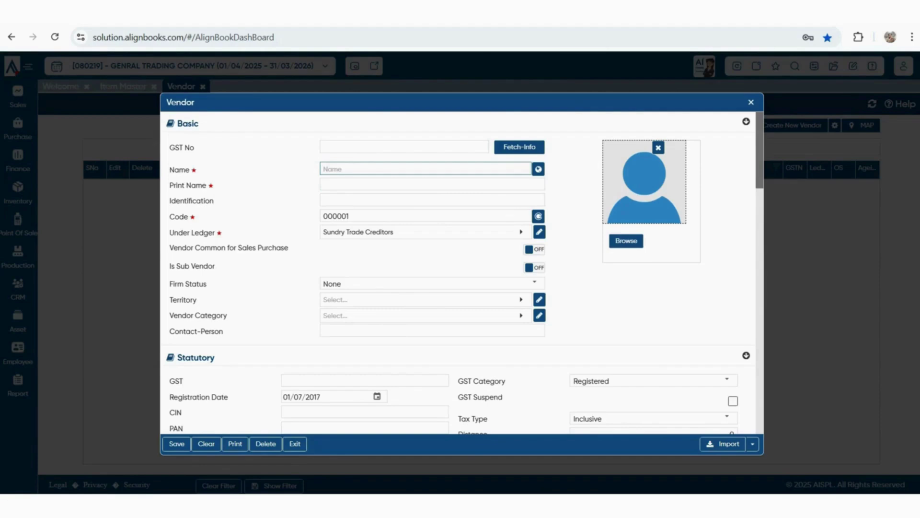
pyautogui.write('PSNKS.J')
pyautogui.press('BackSpace')
pyautogui.press('BackSpace')
pyautogui.press('BackSpace')
pyautogui.press('BackSpace')
pyautogui.press('BackSpace')
pyautogui.press('BackSpace')
pyautogui.write('ANKAJ ENTERPRISES')
pyautogui.press('Tab')
# Set the vendor's Tax Type to Exclusive and GST Category to Unregistered
pyautogui.scroll(-3, 462, 272)
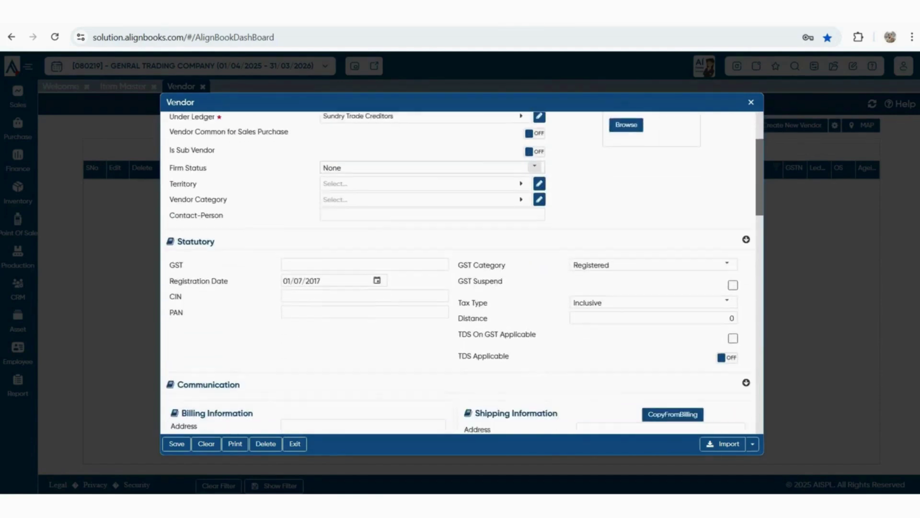
pyautogui.click(365, 260)
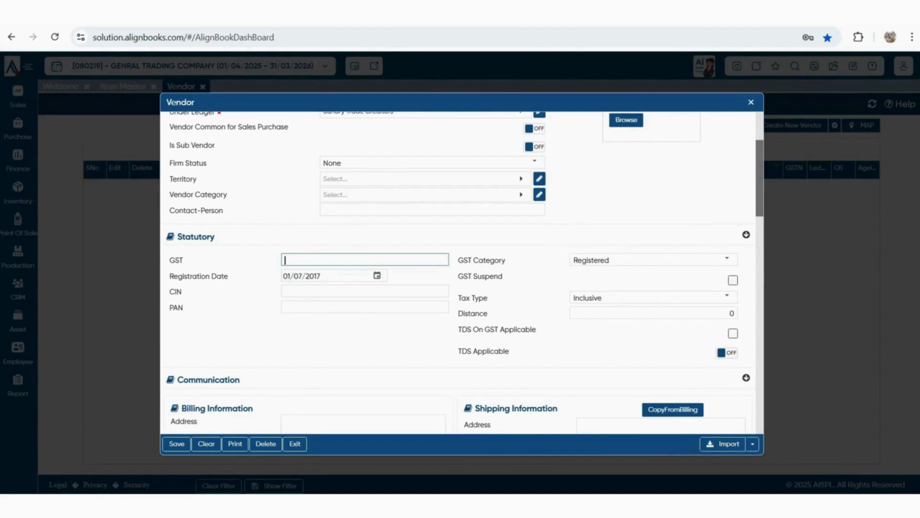
pyautogui.click(727, 297)
pyautogui.click(589, 330)
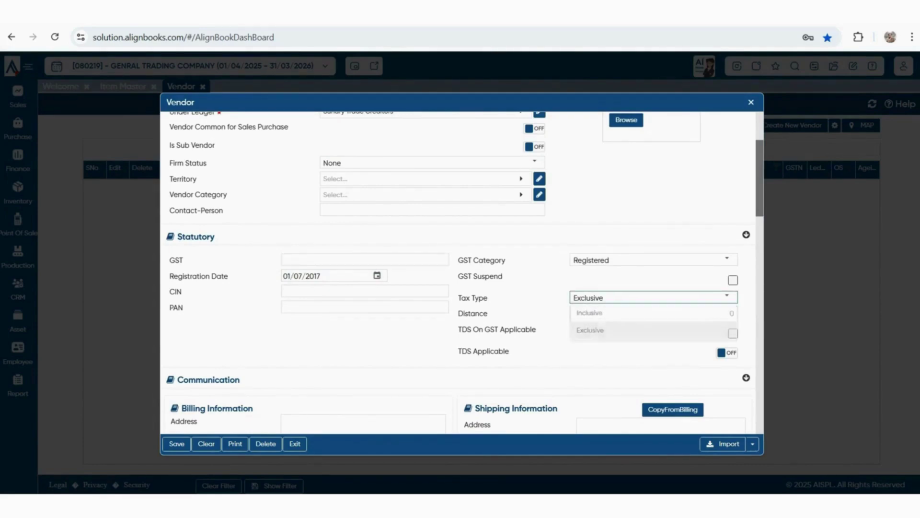
pyautogui.click(727, 260)
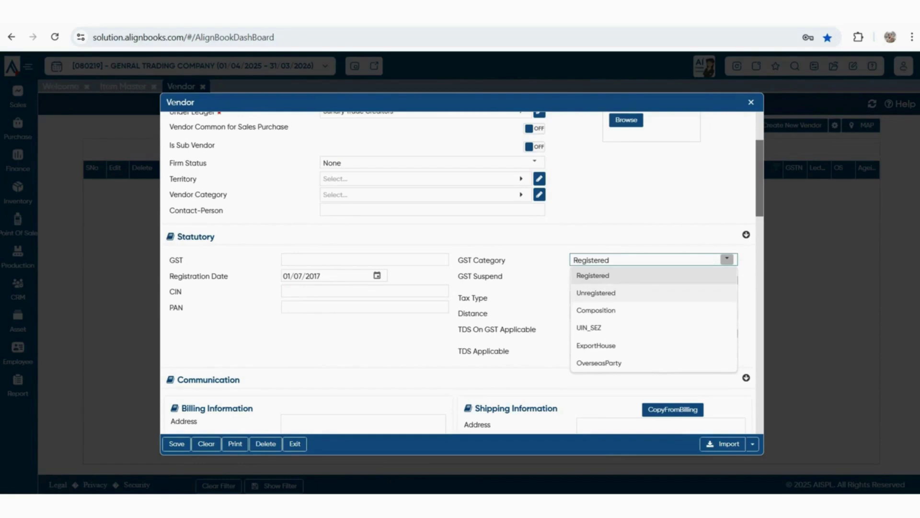
pyautogui.click(595, 292)
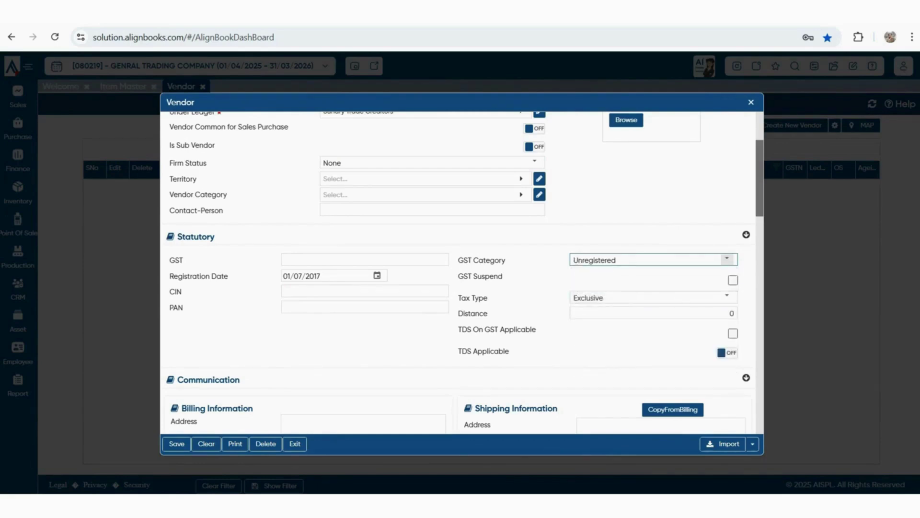
pyautogui.click(727, 259)
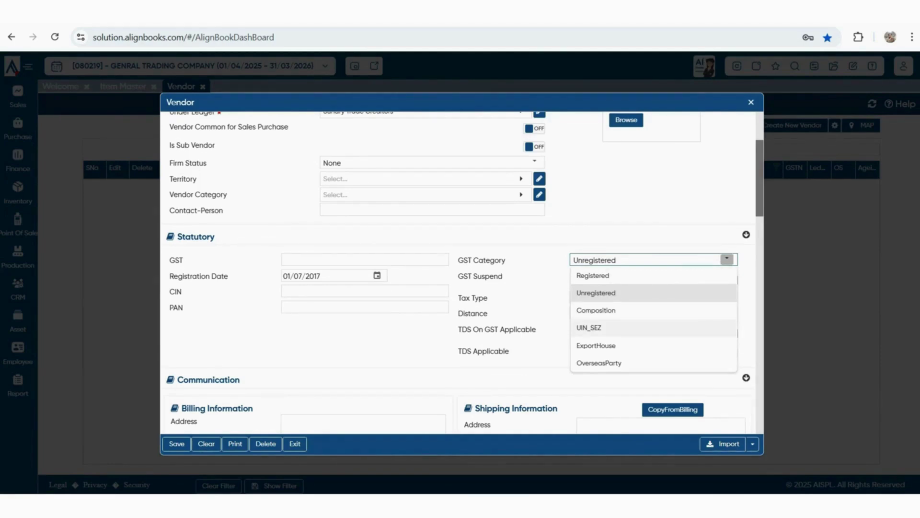
pyautogui.press('Escape')
# Review the billing address section and dismiss the Agent-Broker lookup without choosing an agent
pyautogui.scroll(-3, 458, 273)
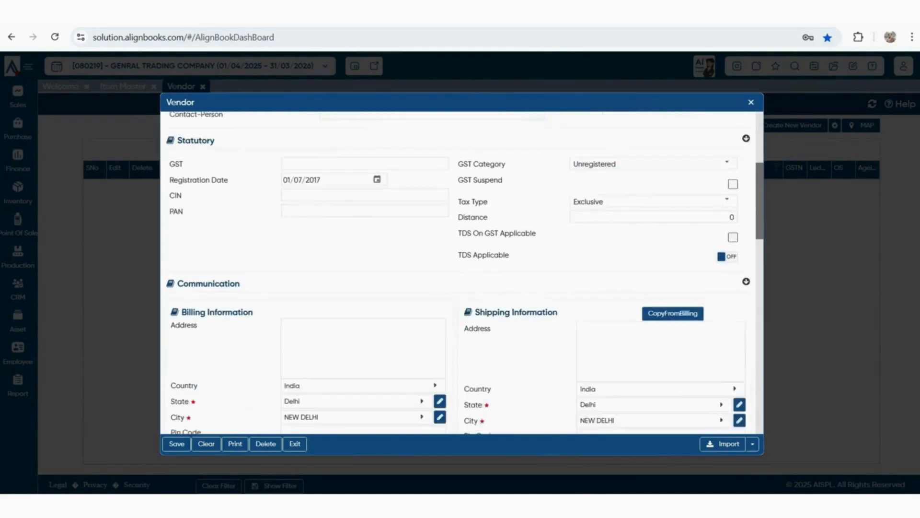
pyautogui.click(363, 323)
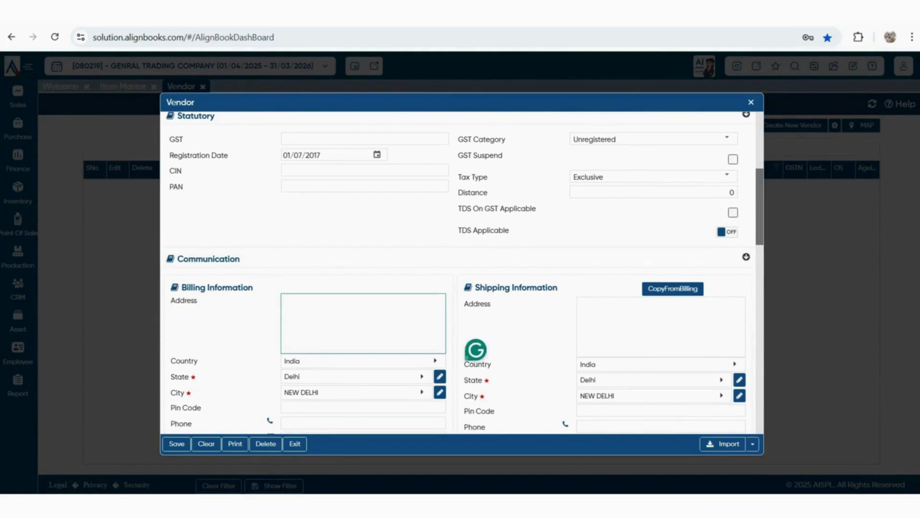
pyautogui.scroll(-2, 458, 273)
pyautogui.scroll(-4, 458, 273)
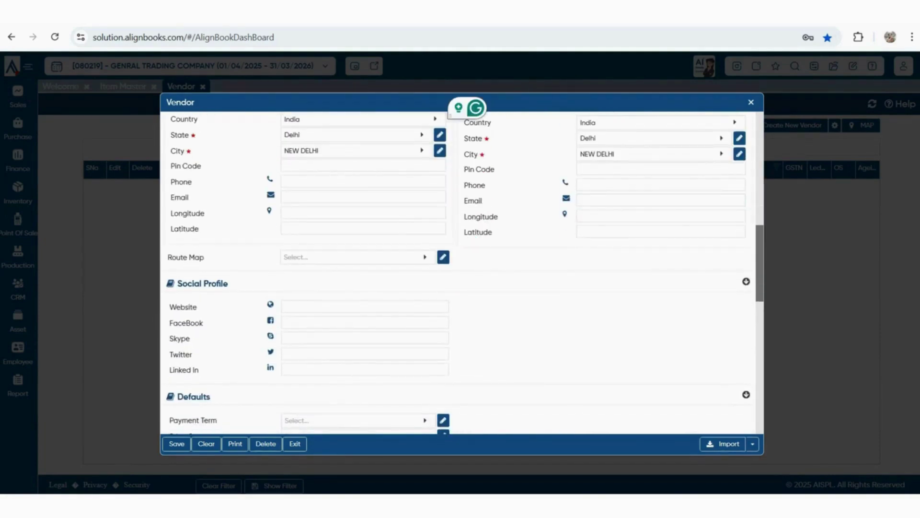
pyautogui.scroll(-1, 458, 273)
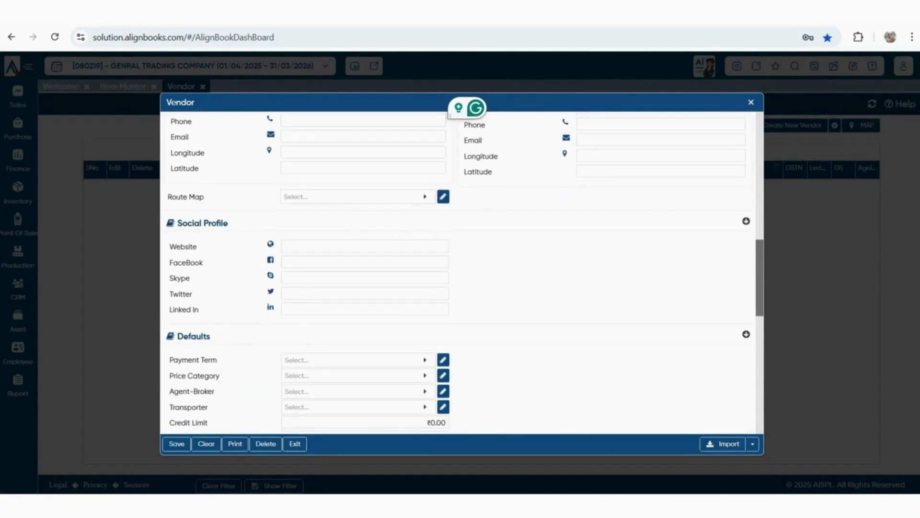
pyautogui.scroll(-2, 458, 273)
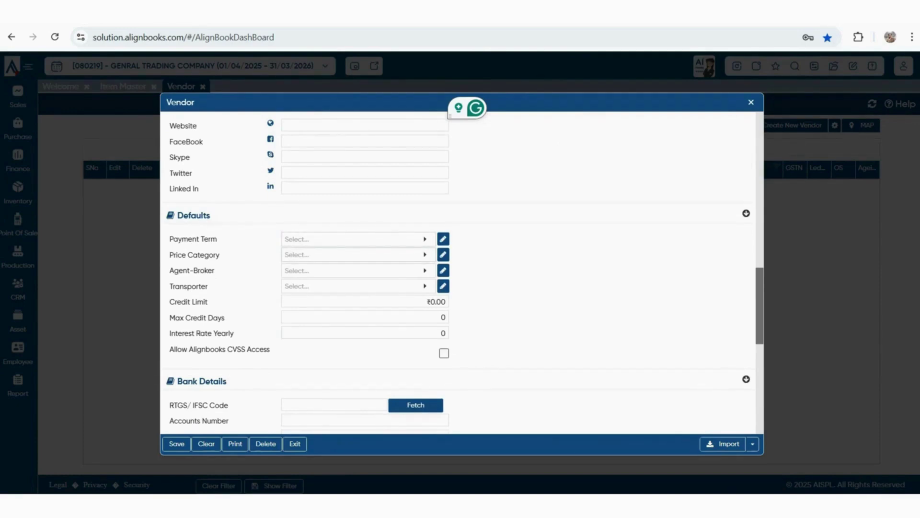
pyautogui.click(354, 271)
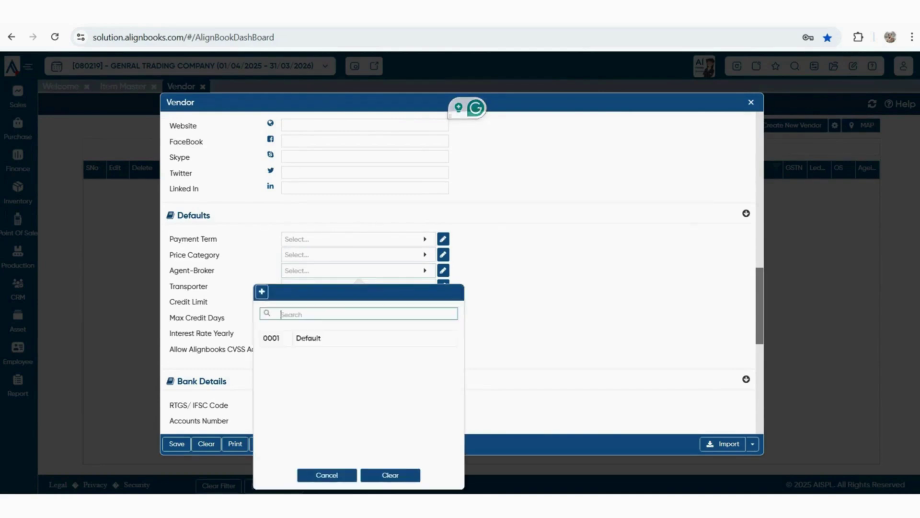
pyautogui.press('Escape')
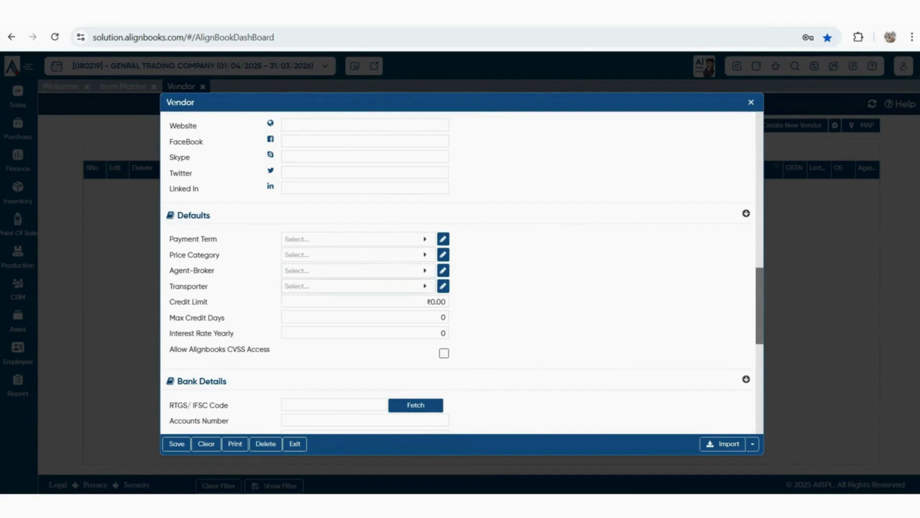
# Check the Transporter lookup, then save PANKAJ ENTERPRISES of NEW DELHI as vendor 000001
pyautogui.click(355, 285)
pyautogui.scroll(-5, 460, 269)
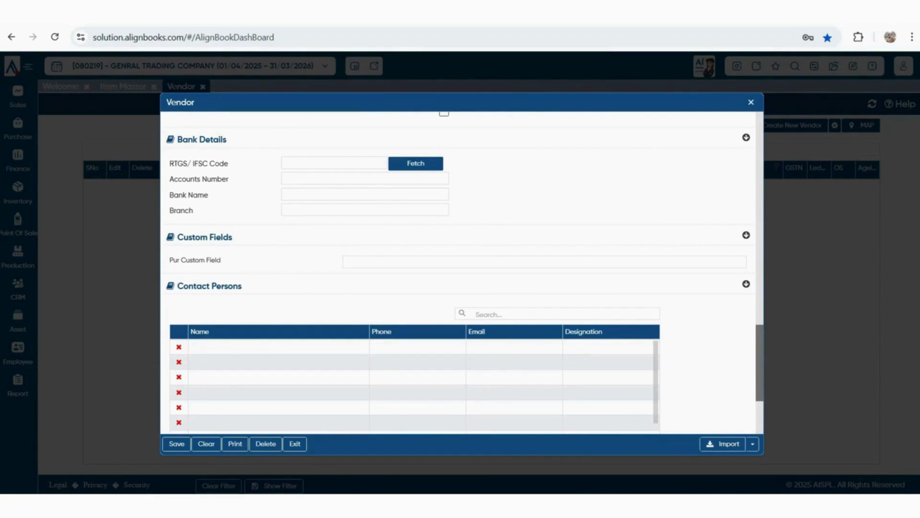
pyautogui.scroll(-1, 462, 273)
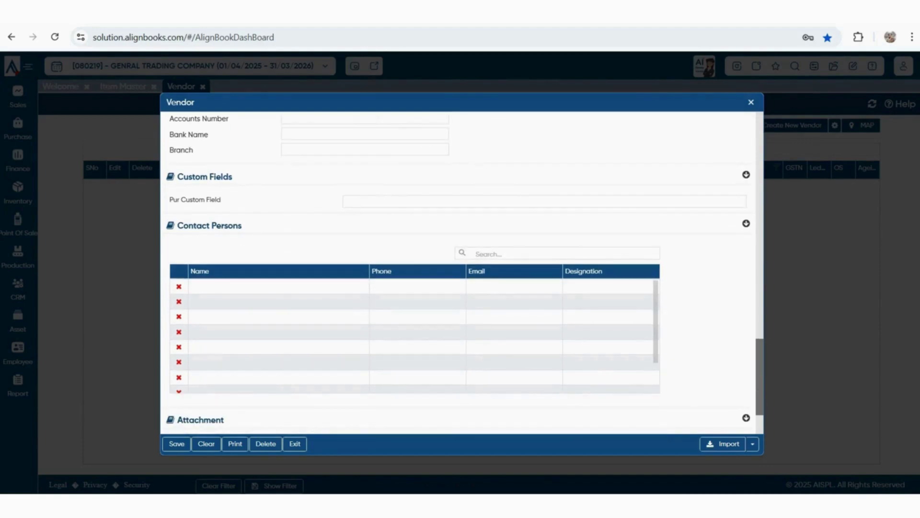
pyautogui.scroll(-2, 462, 273)
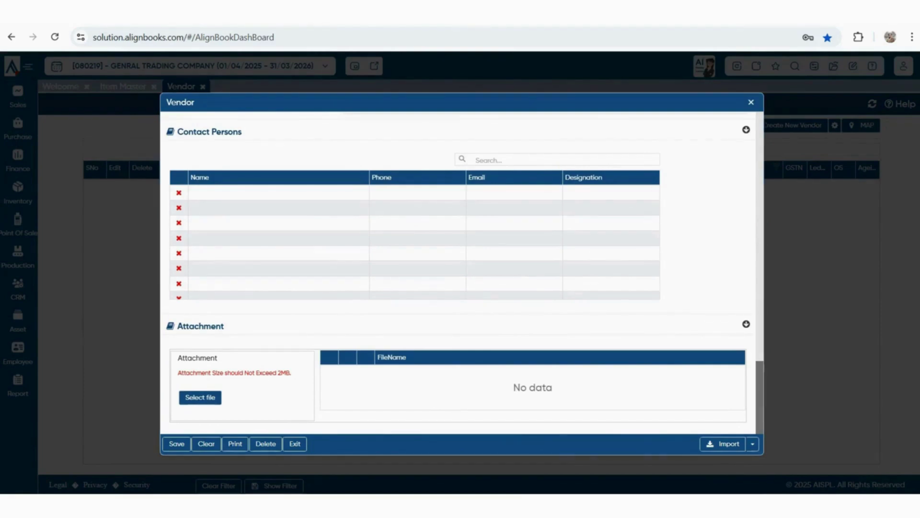
pyautogui.hotkey('ctrl', 's')
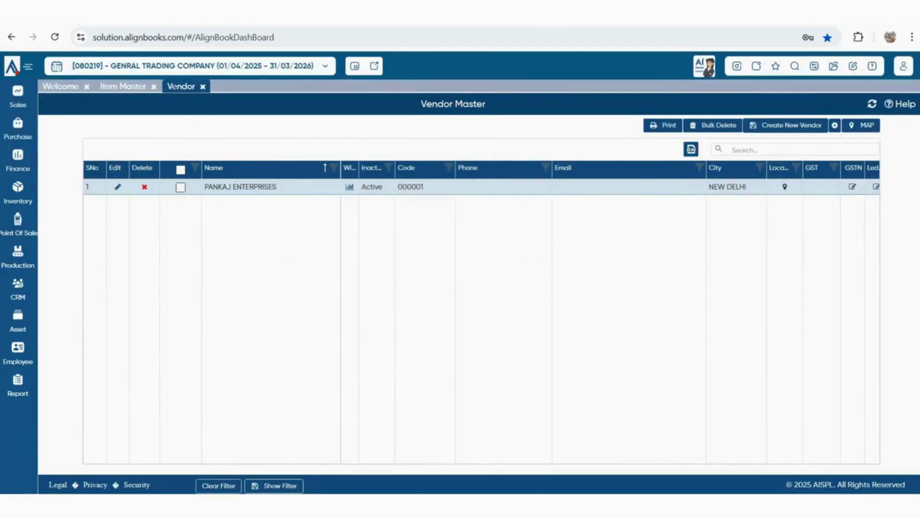
pyautogui.click(786, 126)
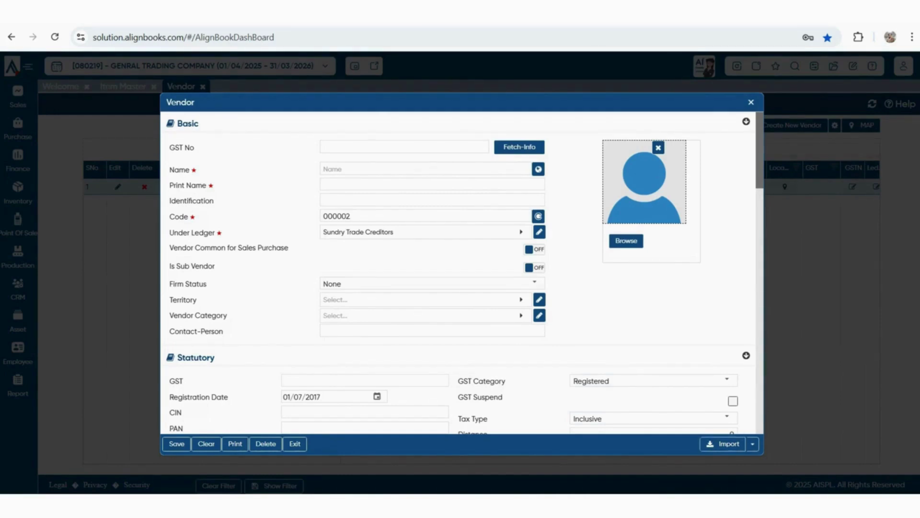
pyautogui.click(753, 444)
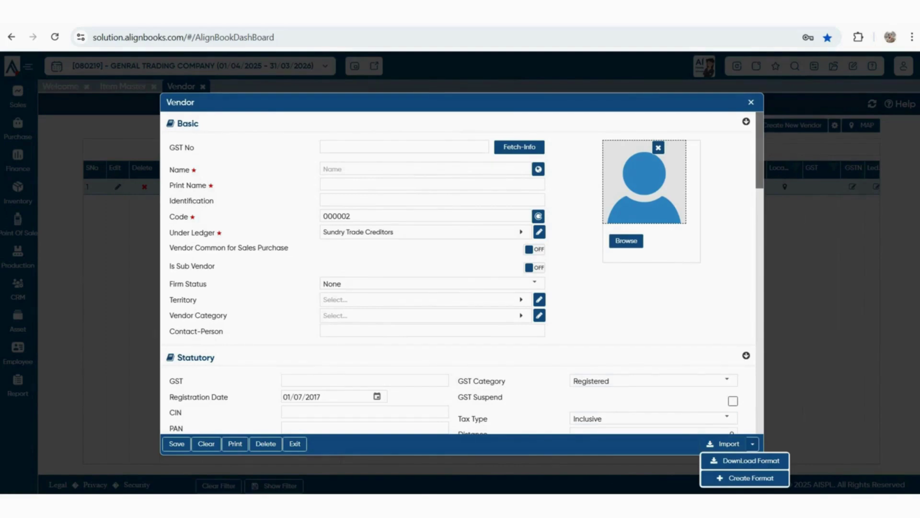
pyautogui.click(723, 444)
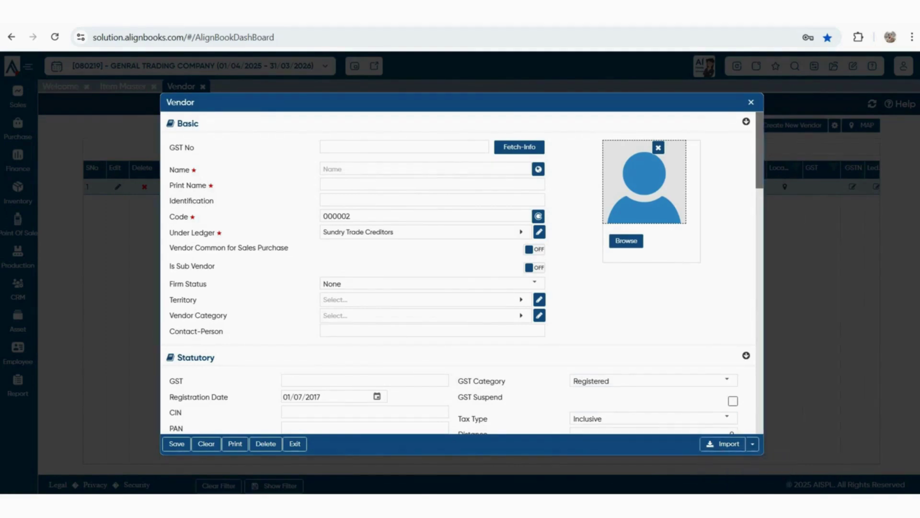
pyautogui.press('Escape')
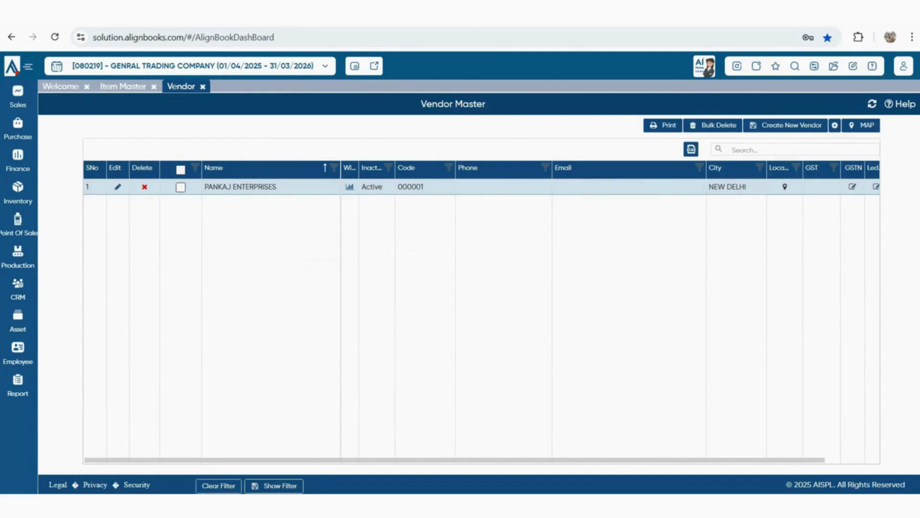
# Create a new Opening Outstanding Bill - Vendor record with PANKAJ ENTERPRISES as the vendor
pyautogui.click(833, 66)
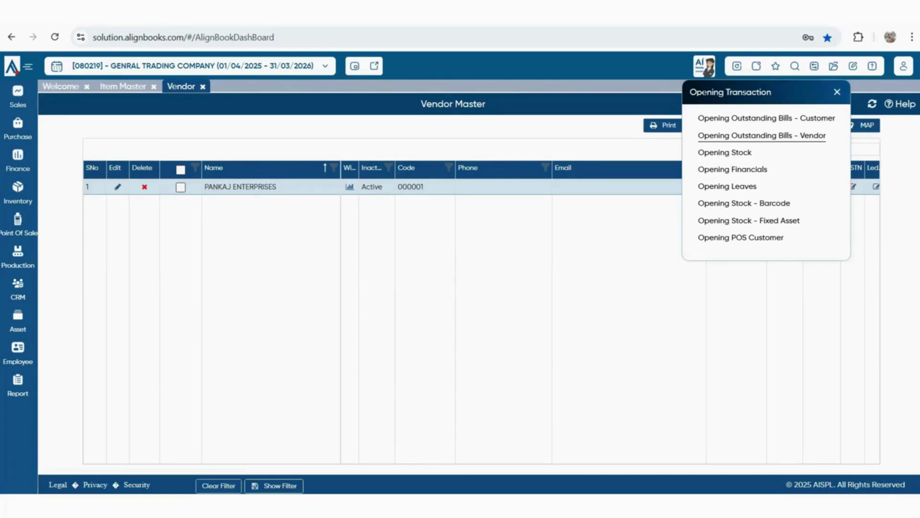
pyautogui.click(762, 135)
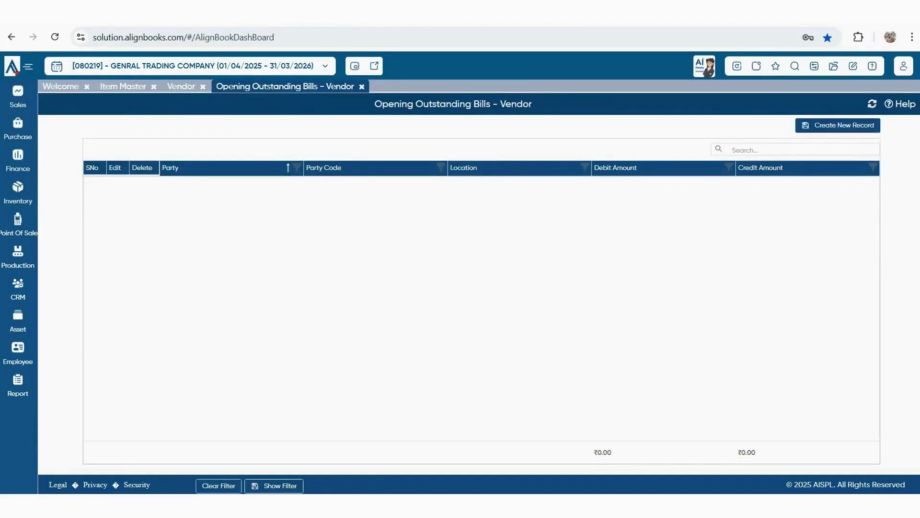
pyautogui.click(838, 125)
pyautogui.click(233, 125)
pyautogui.click(95, 193)
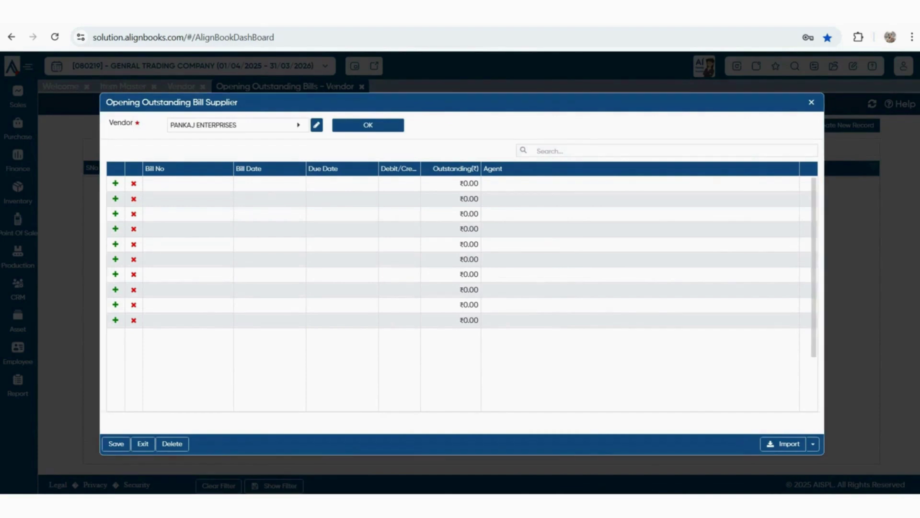
# Step through the first bill row's dates, Dr/Cr and amount, leave it unsaved, and open Purchase
pyautogui.click(188, 184)
pyautogui.click(263, 186)
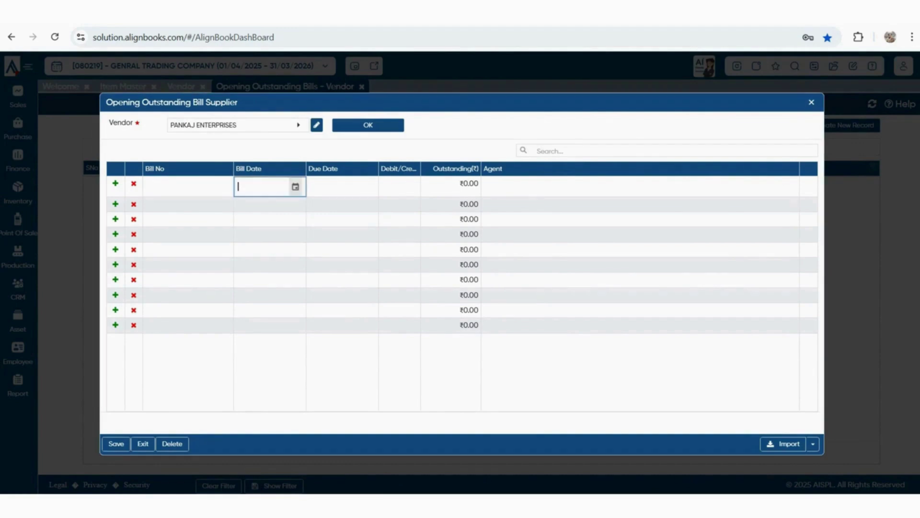
pyautogui.click(335, 185)
pyautogui.click(400, 185)
pyautogui.click(450, 185)
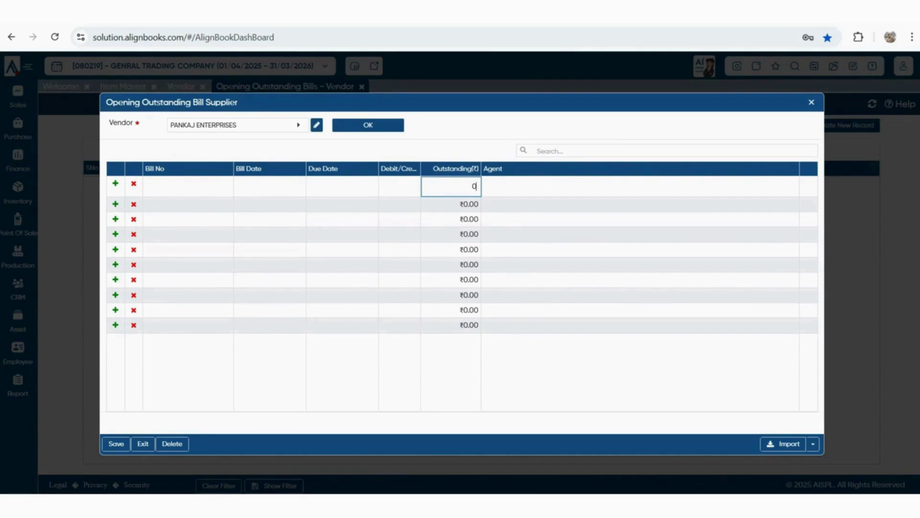
pyautogui.press('Tab')
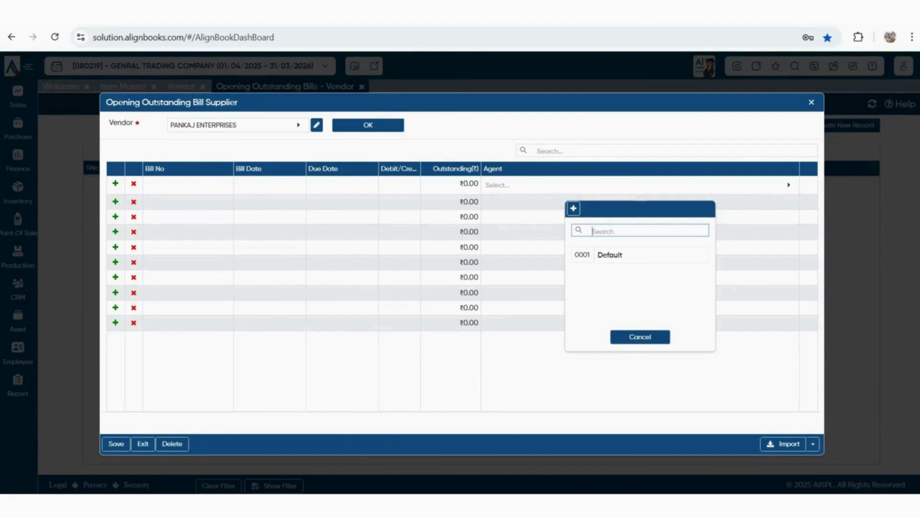
pyautogui.press('Escape')
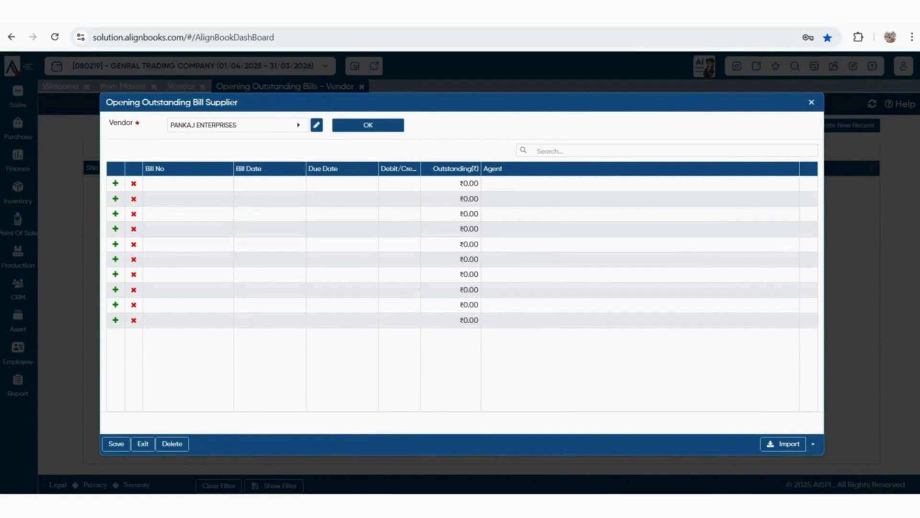
pyautogui.click(813, 443)
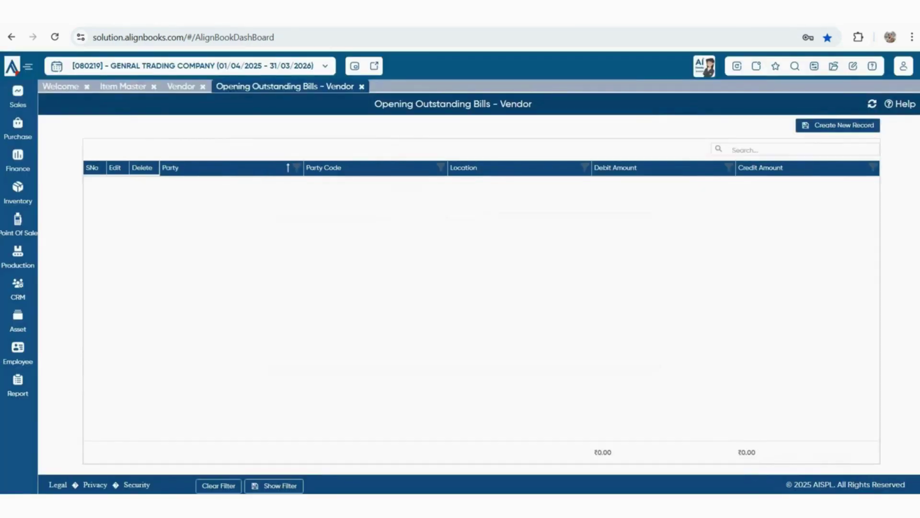
pyautogui.click(17, 129)
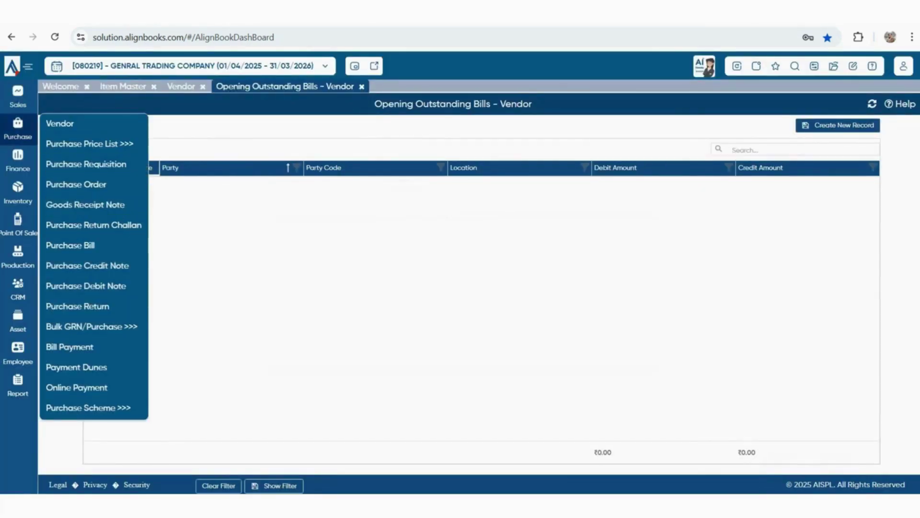
# Start Purchase Bill 00001 dated 18/04/2025 and review GST types, keeping TaxInvoice
pyautogui.click(70, 245)
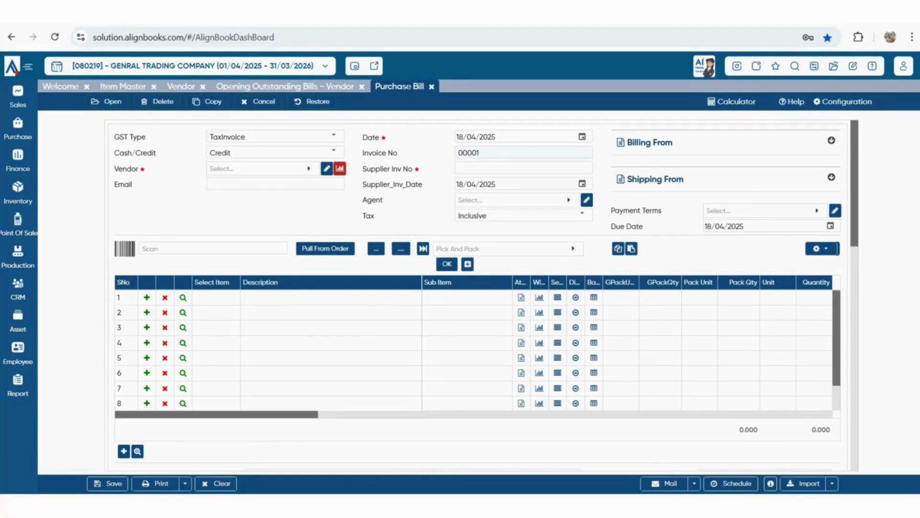
pyautogui.click(333, 135)
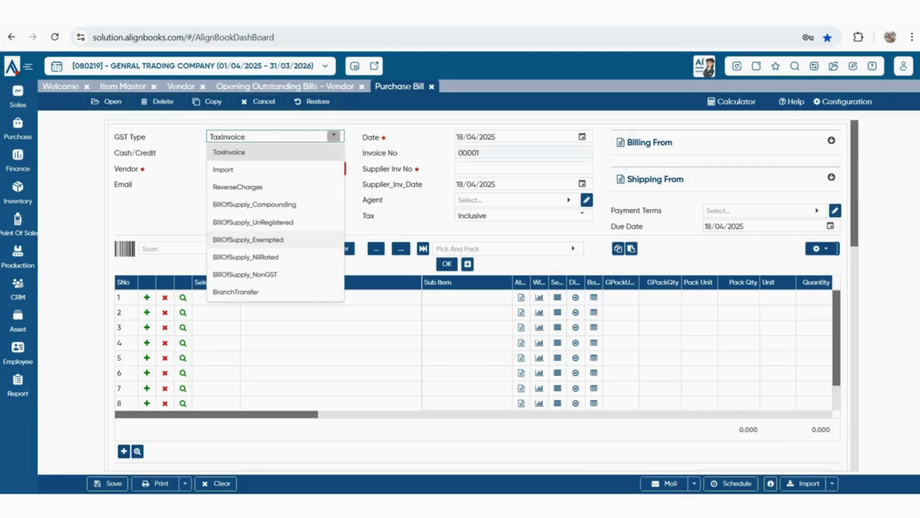
# Keep the bill on Credit, pick vendor PANKAJ ENTERPRISES, and enter supplier invoice number T0025
pyautogui.click(353, 216)
pyautogui.click(334, 152)
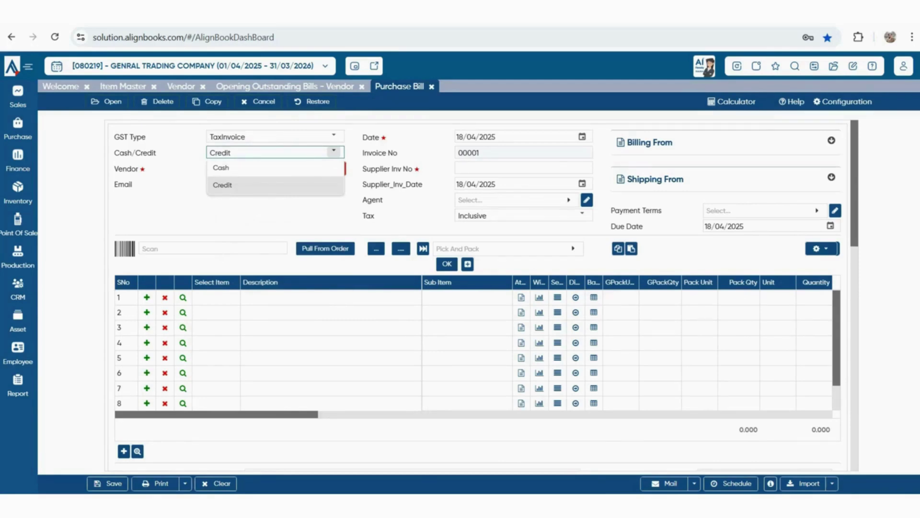
pyautogui.press('Return')
pyautogui.click(308, 169)
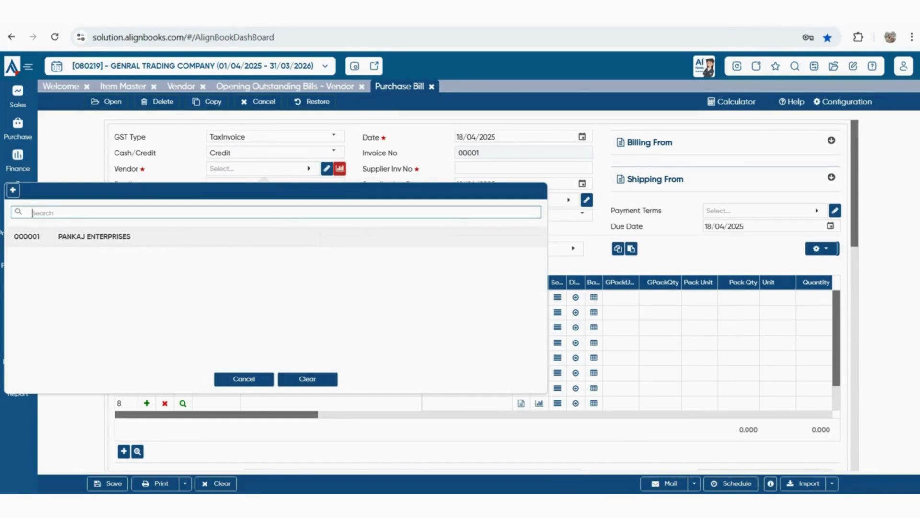
pyautogui.click(132, 237)
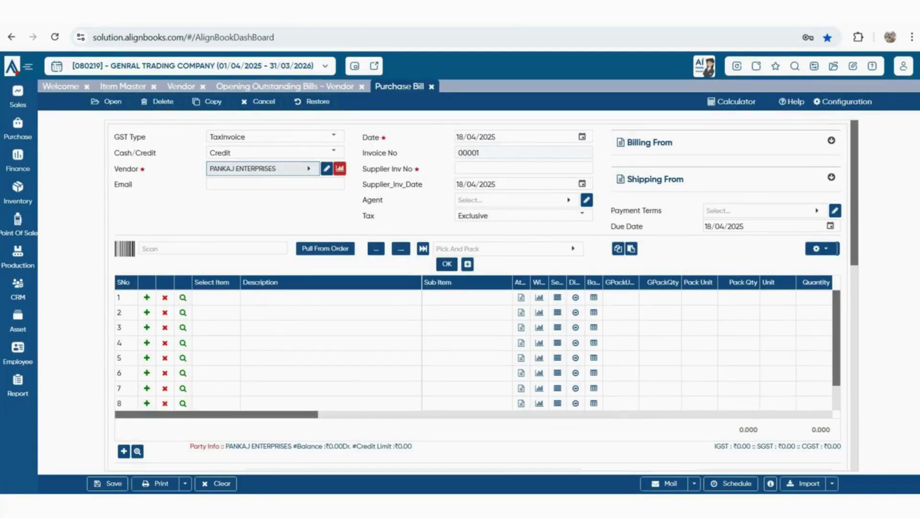
pyautogui.click(496, 137)
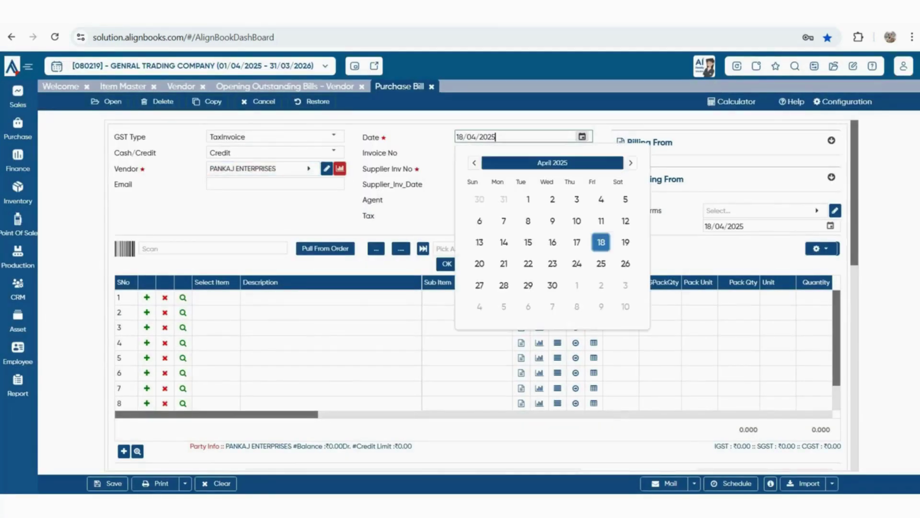
pyautogui.press('Escape')
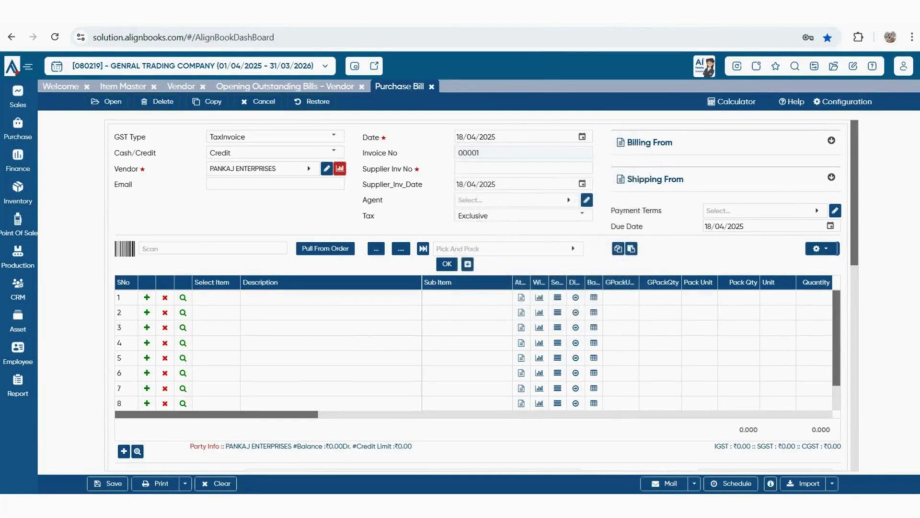
pyautogui.press('Tab')
pyautogui.write('T0025')
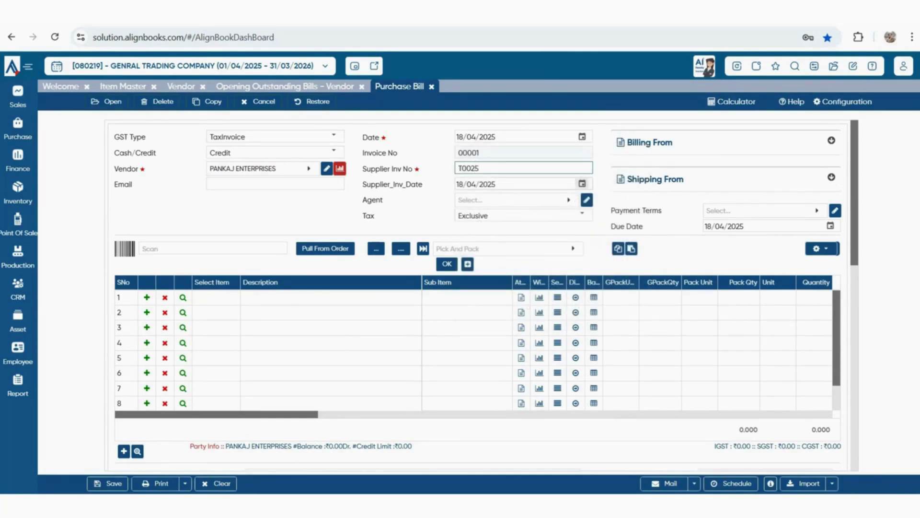
pyautogui.press('Tab')
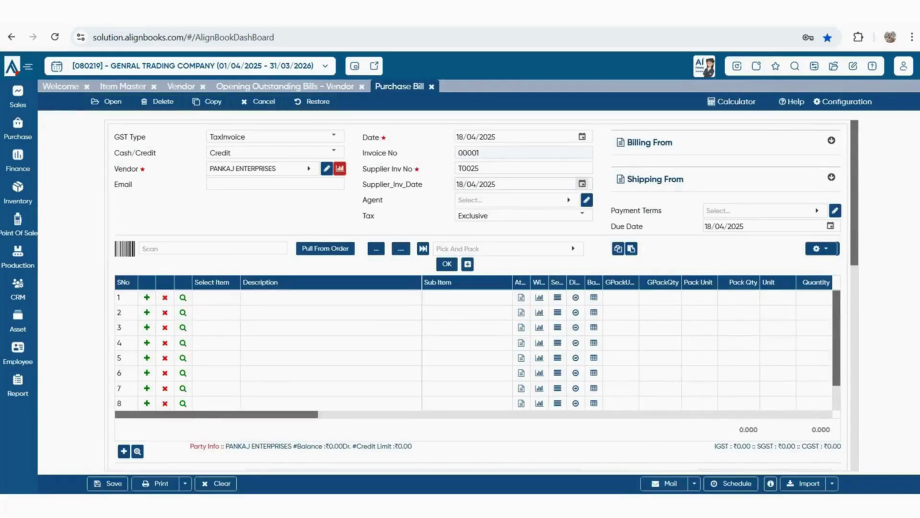
# Start a new agent from the bill's Agent field, entering the agent's name and commission rate 2
pyautogui.click(582, 184)
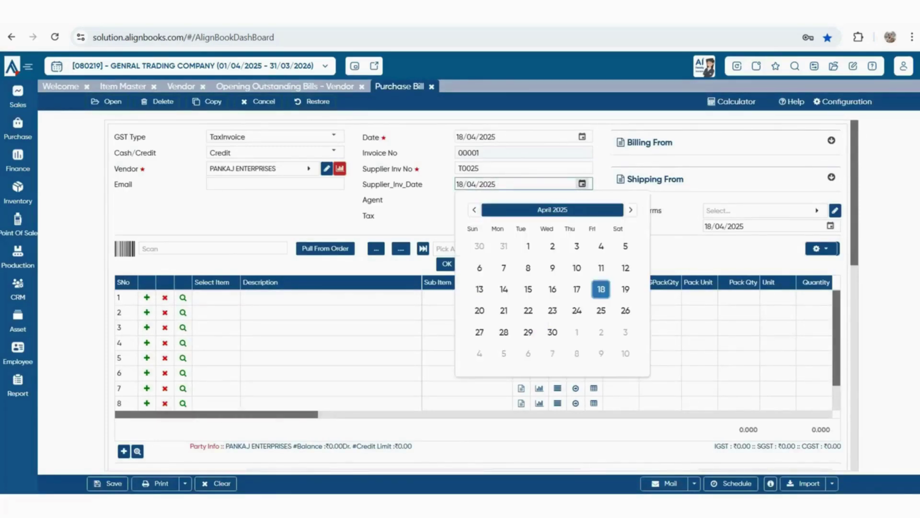
pyautogui.press('Tab')
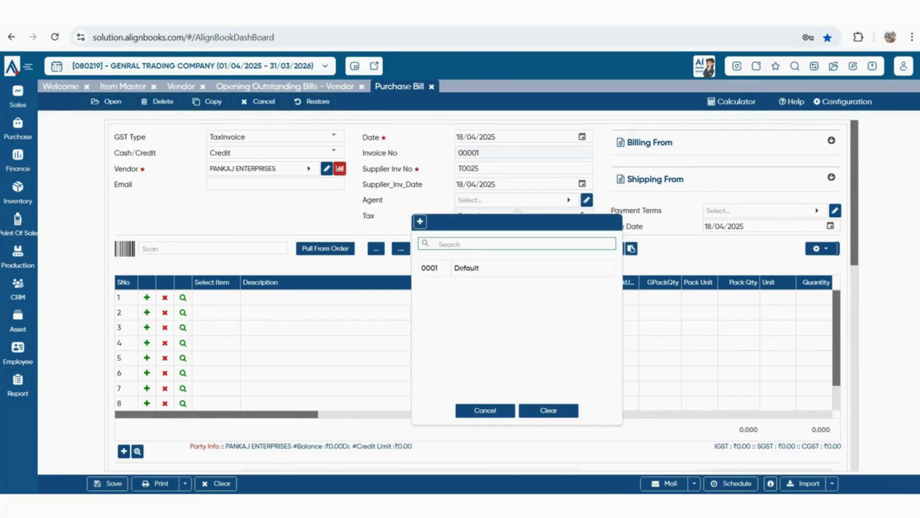
pyautogui.click(420, 221)
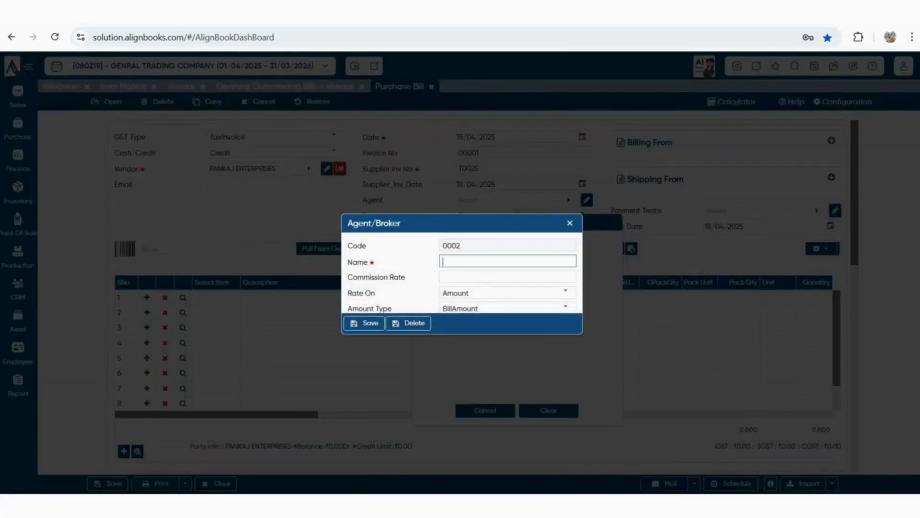
pyautogui.write('KARAN')
pyautogui.moveTo(542, 333); pyautogui.dragTo(542, 372)
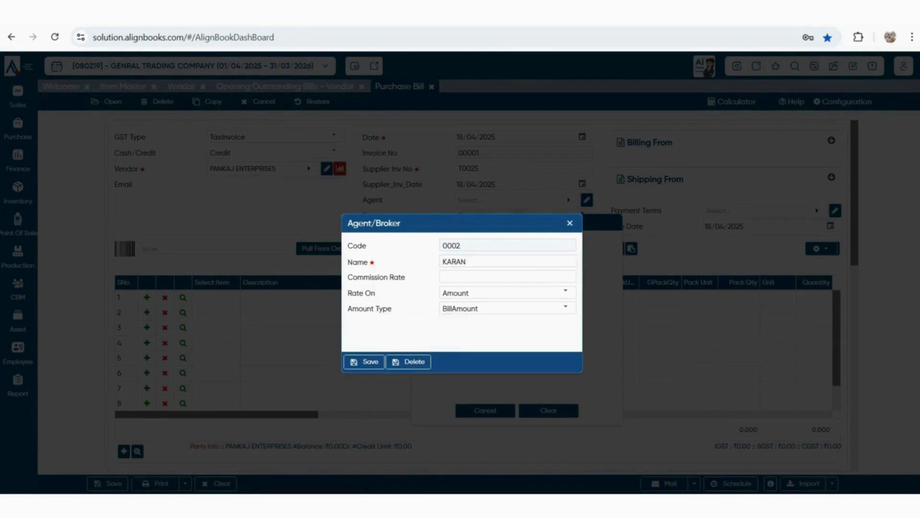
pyautogui.click(552, 277)
pyautogui.write('2')
# Base the agent's commission on Amount with BillAmount type and save it to the bill
pyautogui.click(559, 331)
pyautogui.click(566, 292)
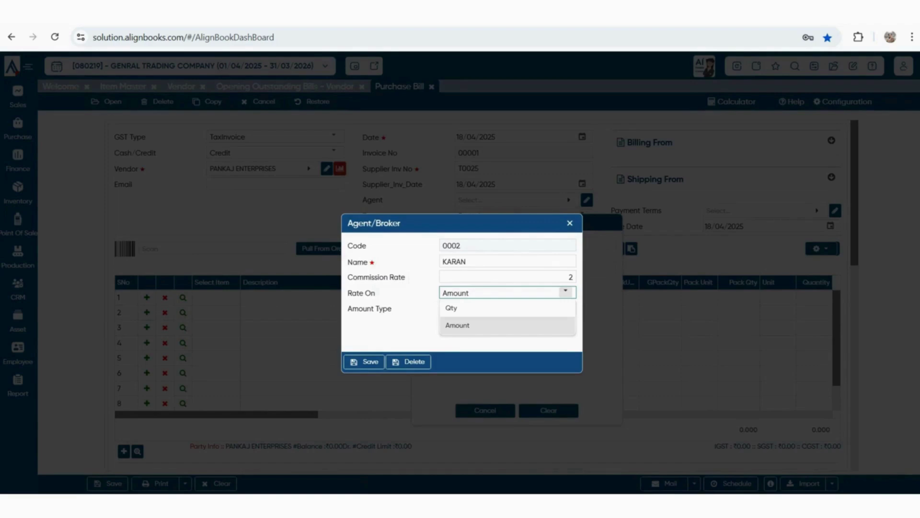
pyautogui.click(458, 325)
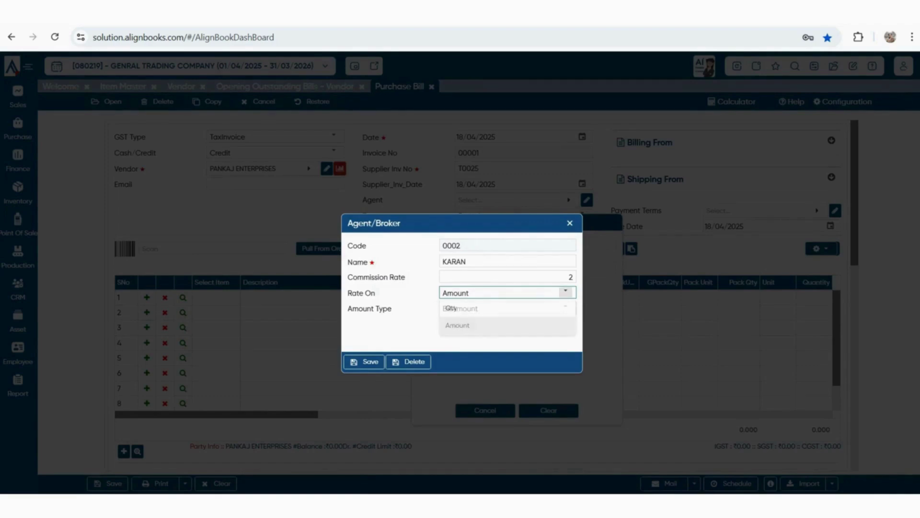
pyautogui.click(566, 308)
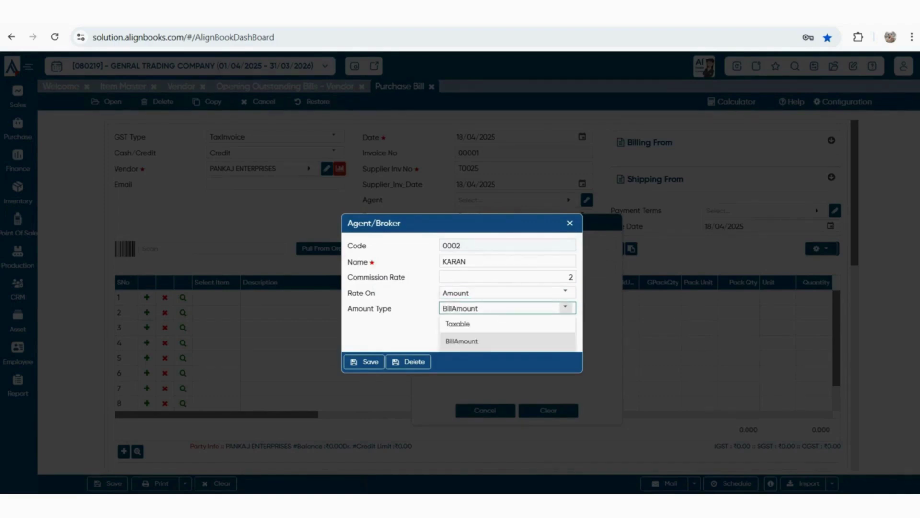
pyautogui.click(400, 334)
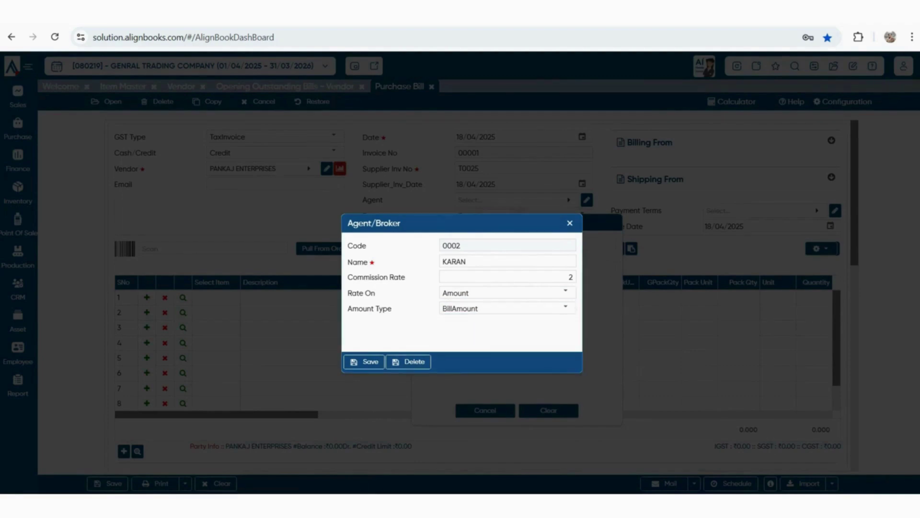
pyautogui.click(364, 361)
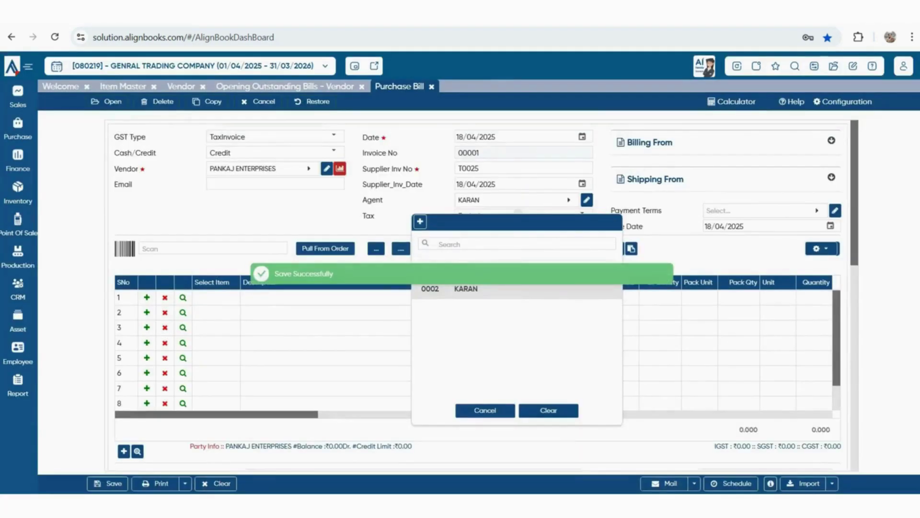
# Create a 30 DAYS payment term with Fixed Days on and 30 days
pyautogui.press('Return')
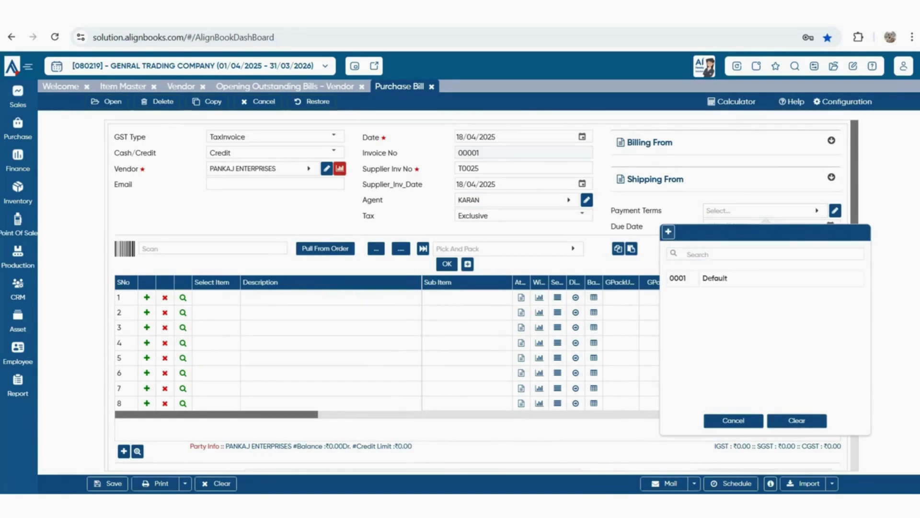
pyautogui.press('F2')
pyautogui.write('30 DAYS')
pyautogui.press('Tab')
pyautogui.press('space')
pyautogui.press('Tab')
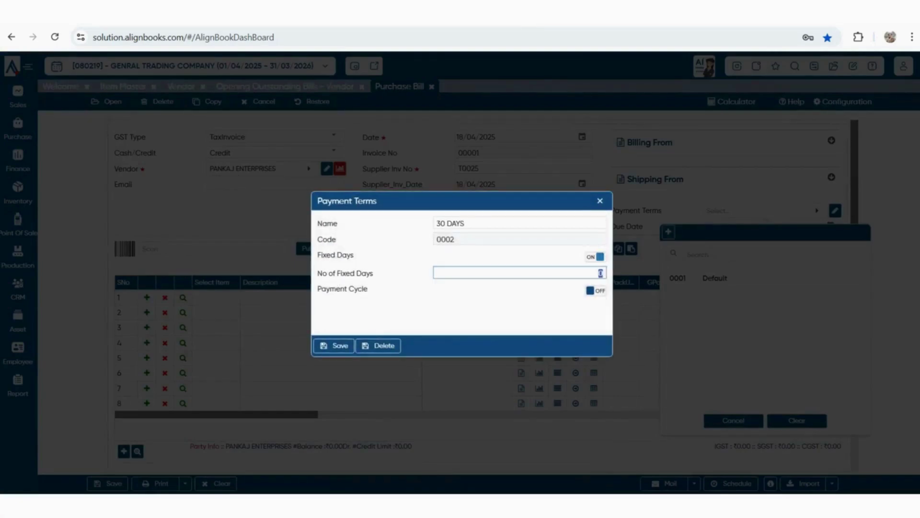
pyautogui.write('30')
pyautogui.press('Tab')
pyautogui.click(334, 346)
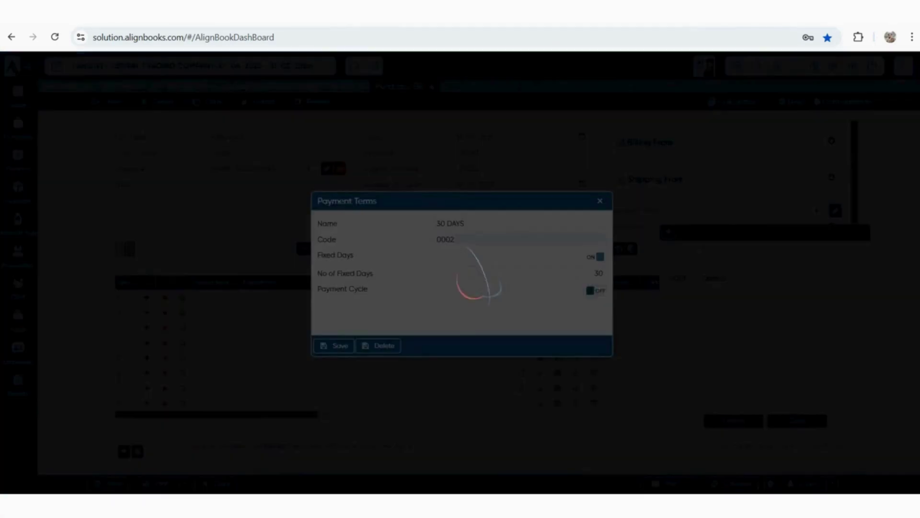
# Apply the 30 DAYS term, moving the due date from 18/04/2025 to 18/05/2025
pyautogui.click(717, 278)
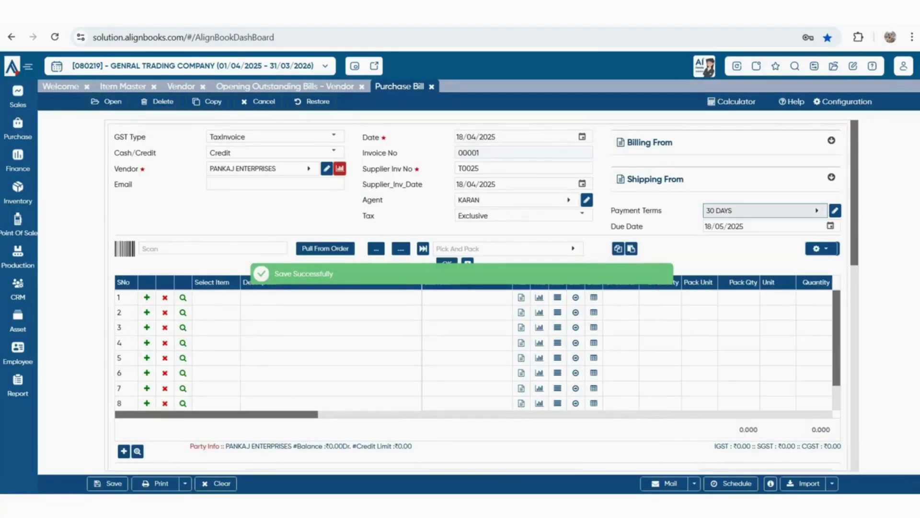
pyautogui.moveTo(500, 137); pyautogui.dragTo(454, 137)
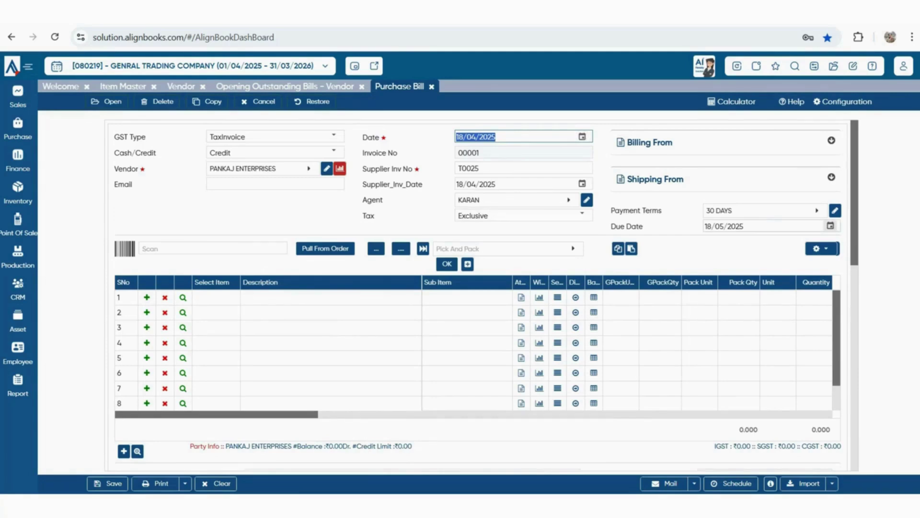
pyautogui.click(723, 226)
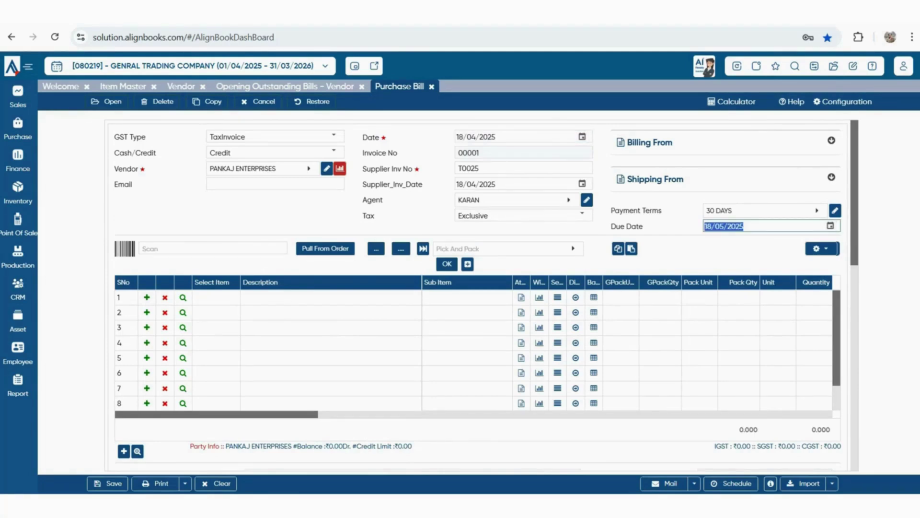
pyautogui.click(216, 297)
# Add PLASTIC BOTTEL as the first line with quantity 200 at rate 7
pyautogui.click(144, 127)
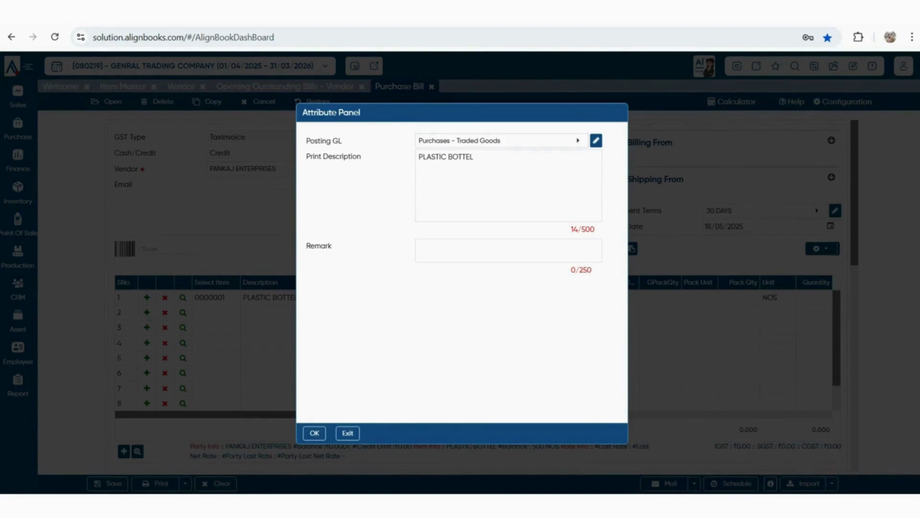
pyautogui.press('Return')
pyautogui.write('200')
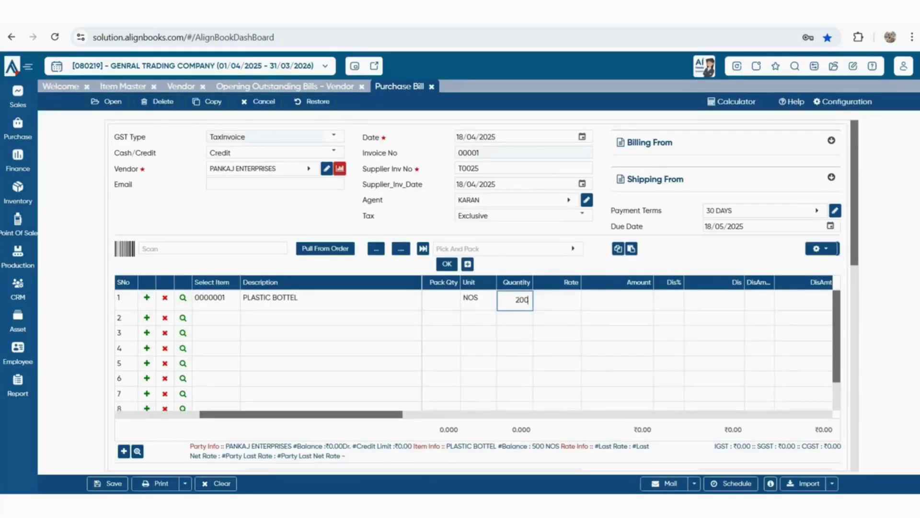
pyautogui.press('Return')
pyautogui.write('7')
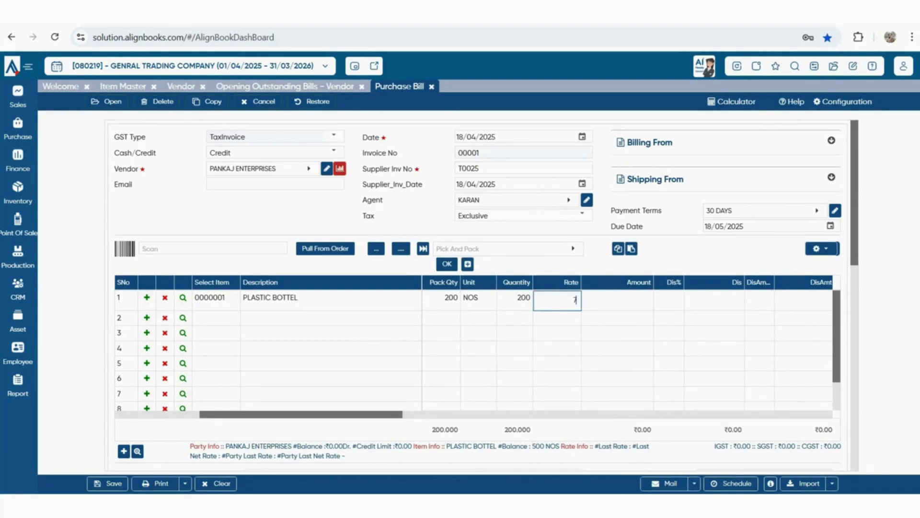
pyautogui.press('Return')
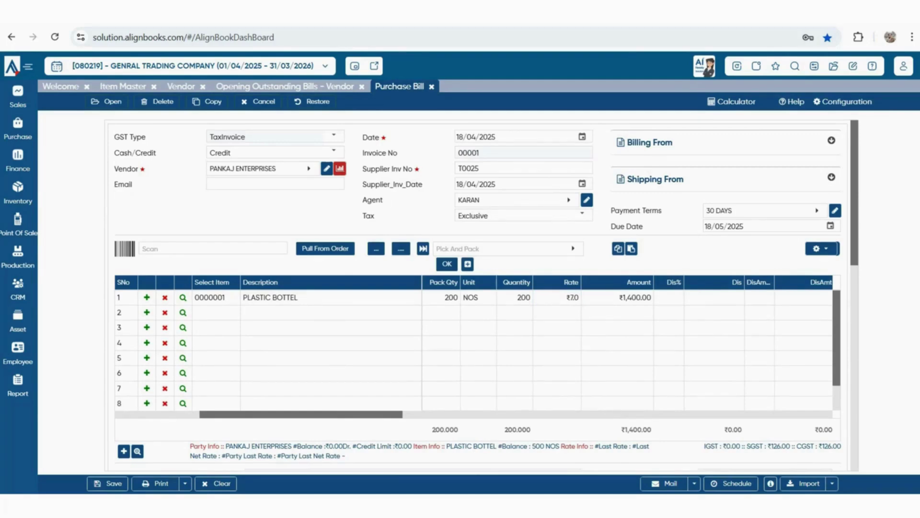
# Add WATER BOTTEL 1 LTR as the second line: 600 at ₹6.5, totalling ₹3,900
pyautogui.press('Return')
pyautogui.press('Down')
pyautogui.press('Down')
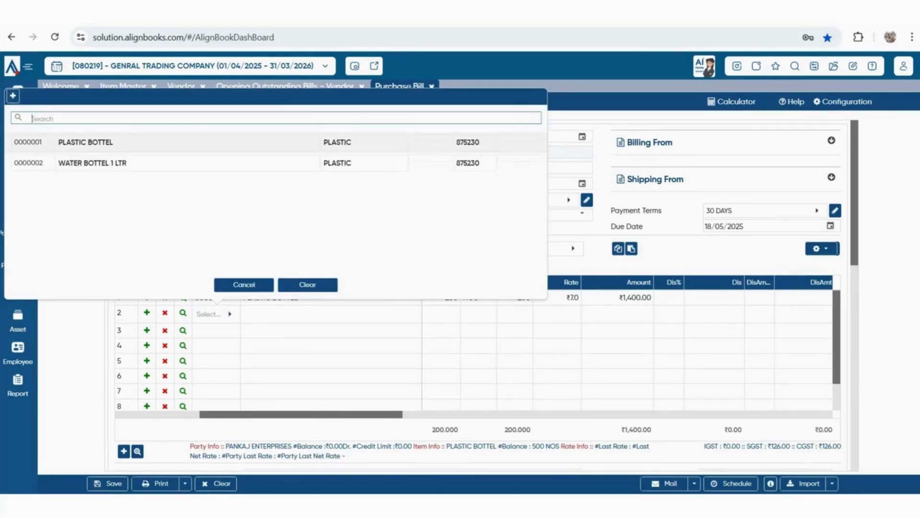
pyautogui.press('Return')
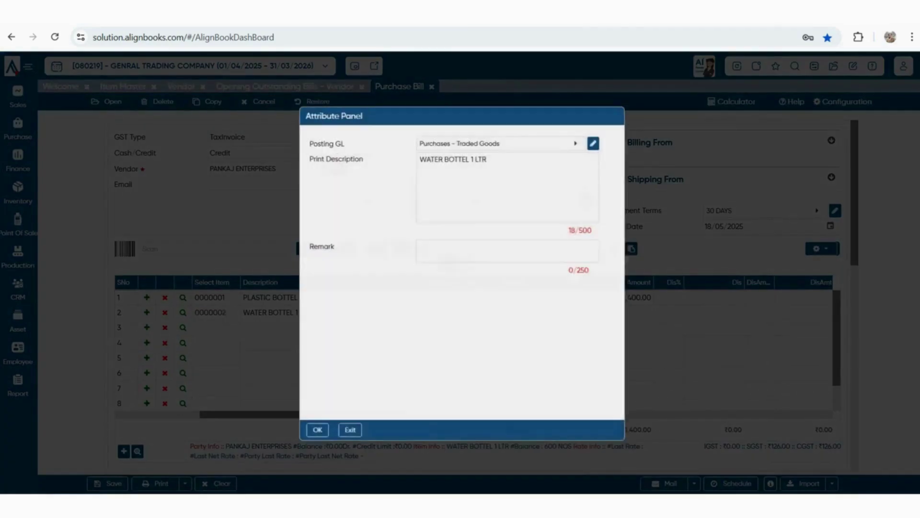
pyautogui.press('Return')
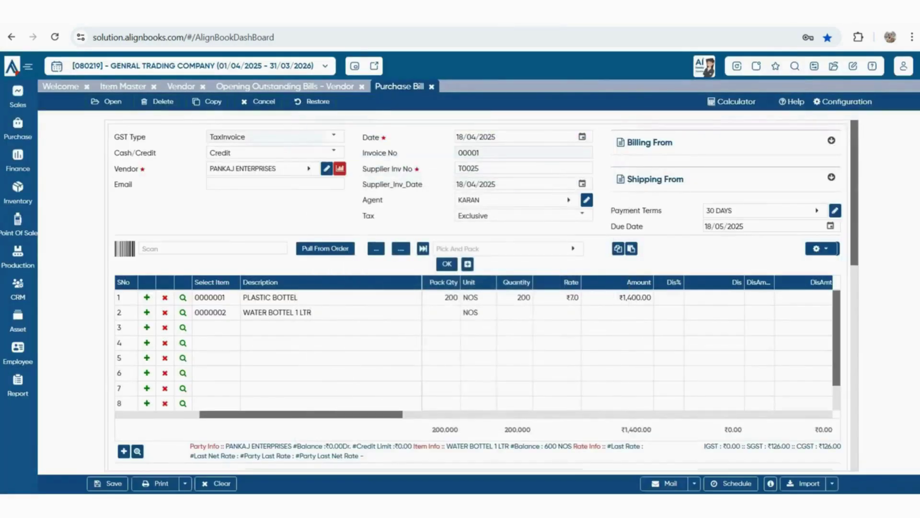
pyautogui.write('600')
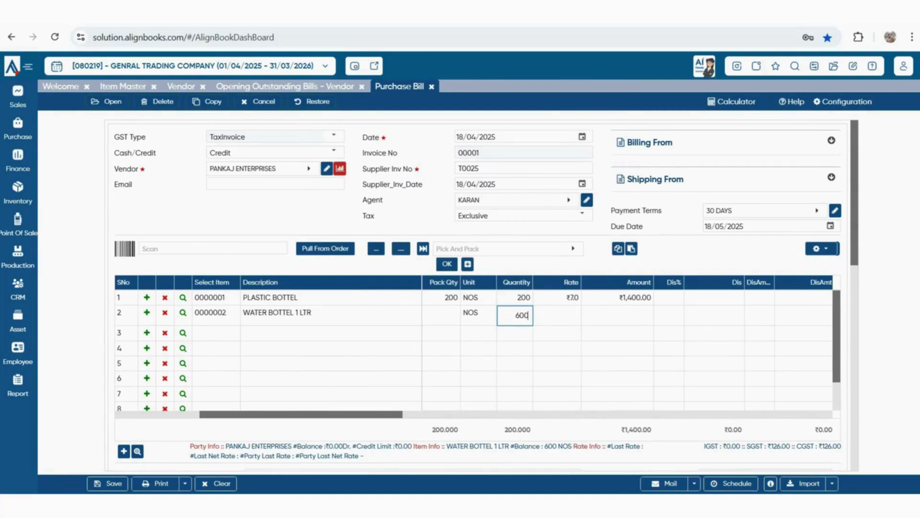
pyautogui.press('Return')
pyautogui.write('6.5')
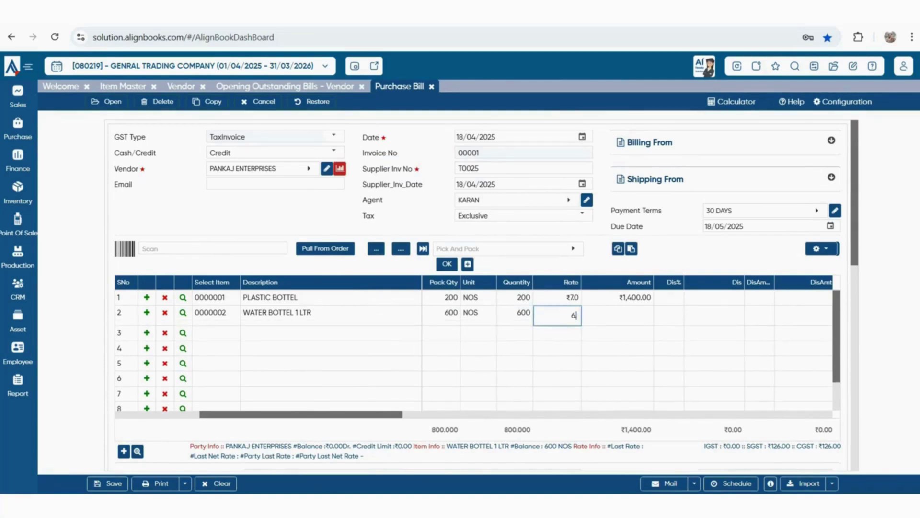
pyautogui.press('Return')
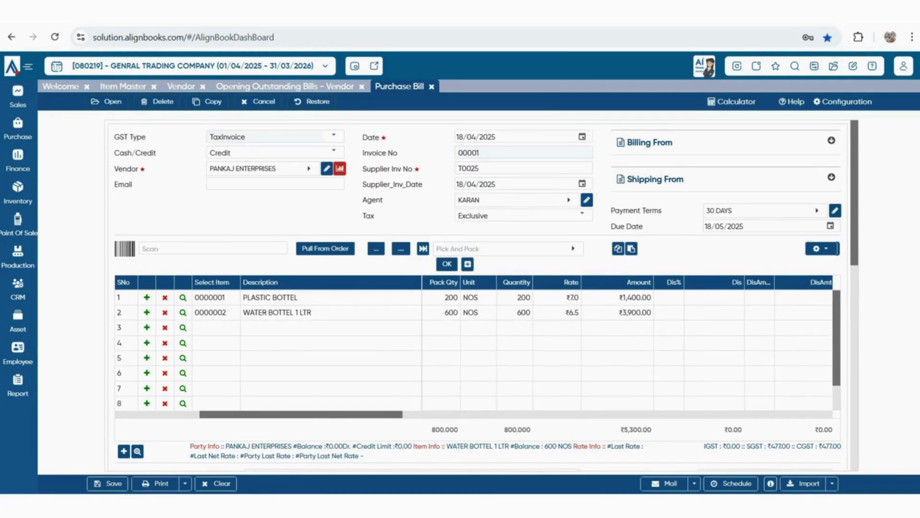
pyautogui.hscroll(6, 627, 350)
# Apply a 10% bill-level discount to the purchase bill
pyautogui.hscroll(3, 549, 350)
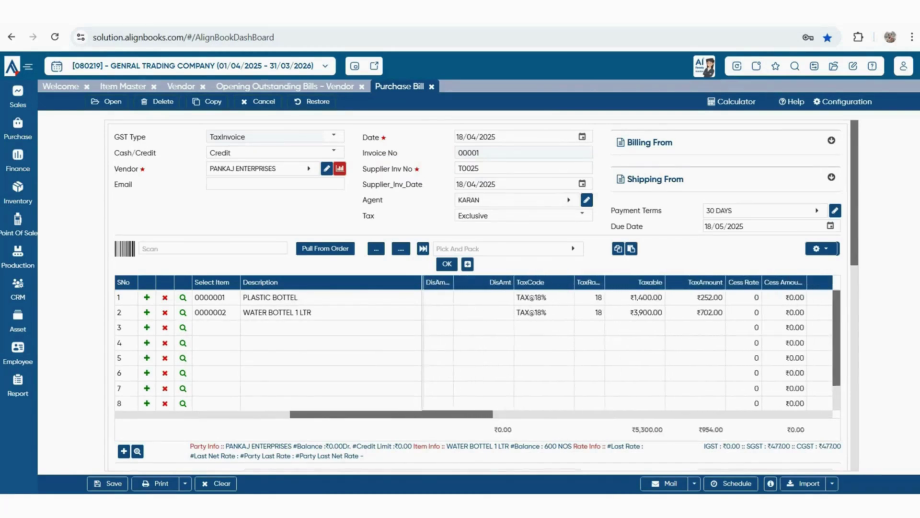
pyautogui.scroll(-5, 479, 288)
pyautogui.doubleClick(731, 328)
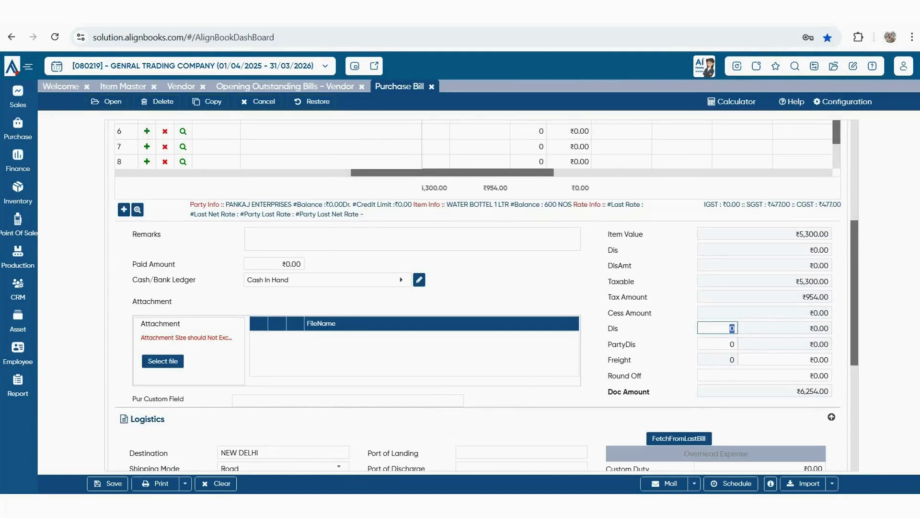
pyautogui.write('10')
pyautogui.press('Tab')
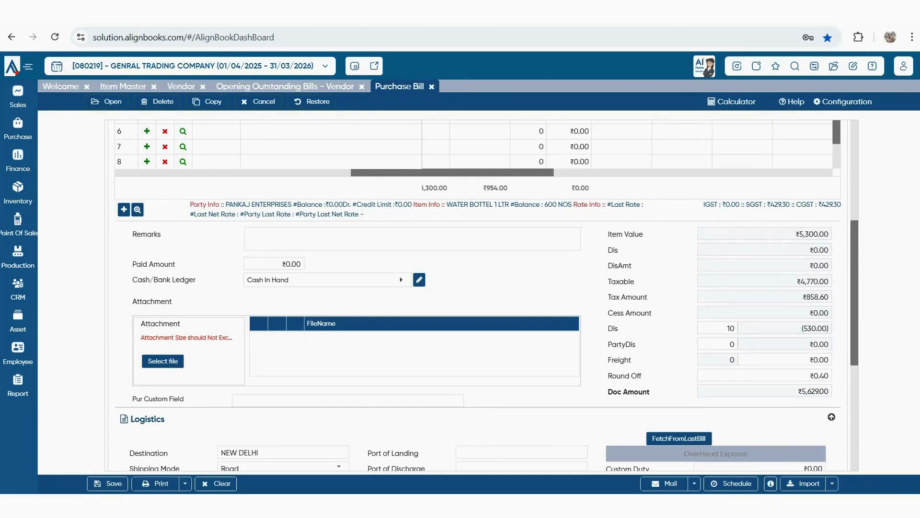
# Give the PLASTIC BOTTEL line a 5% discount so the bill totals ₹5,546
pyautogui.scroll(5, 480, 288)
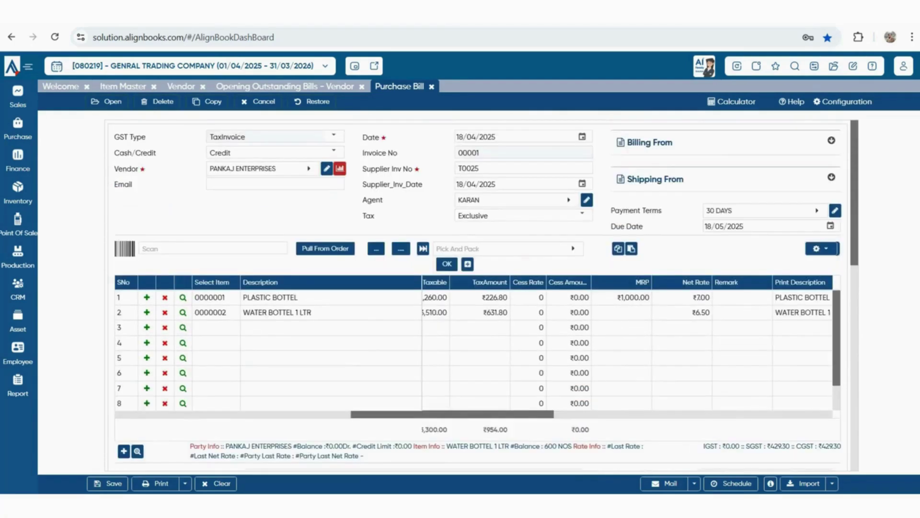
pyautogui.moveTo(452, 414); pyautogui.dragTo(306, 414)
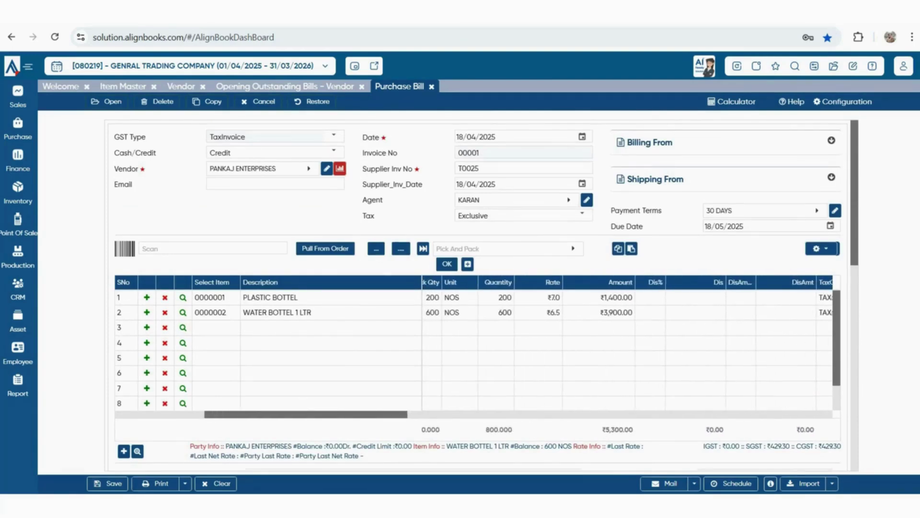
pyautogui.click(650, 298)
pyautogui.write('5')
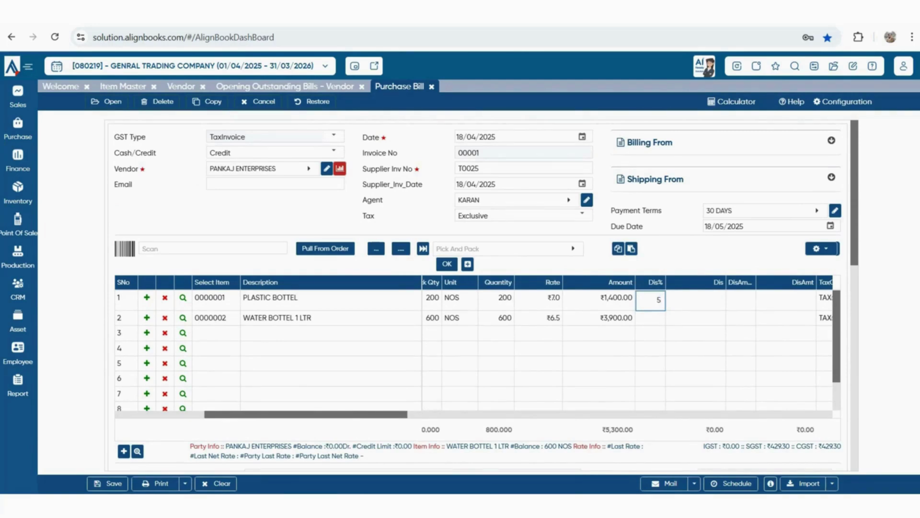
pyautogui.press('Return')
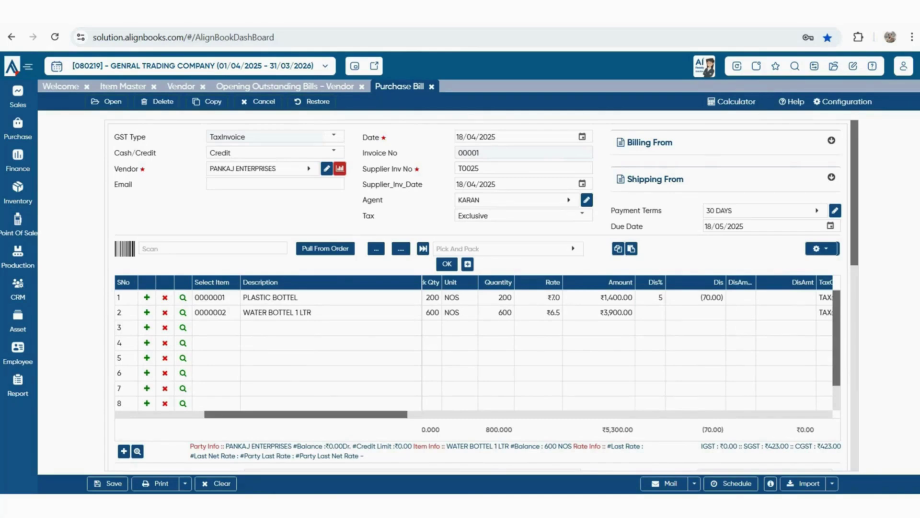
pyautogui.scroll(-4, 477, 295)
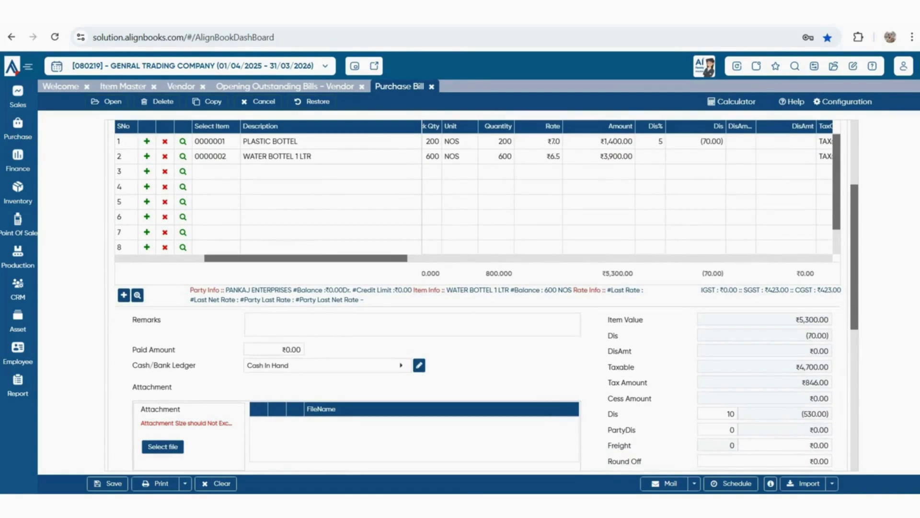
pyautogui.scroll(-2, 476, 295)
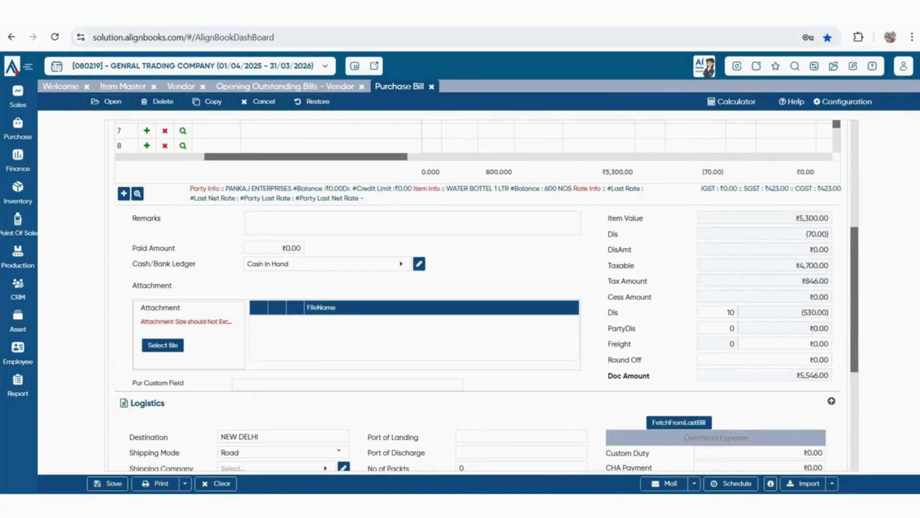
pyautogui.scroll(-4, 488, 295)
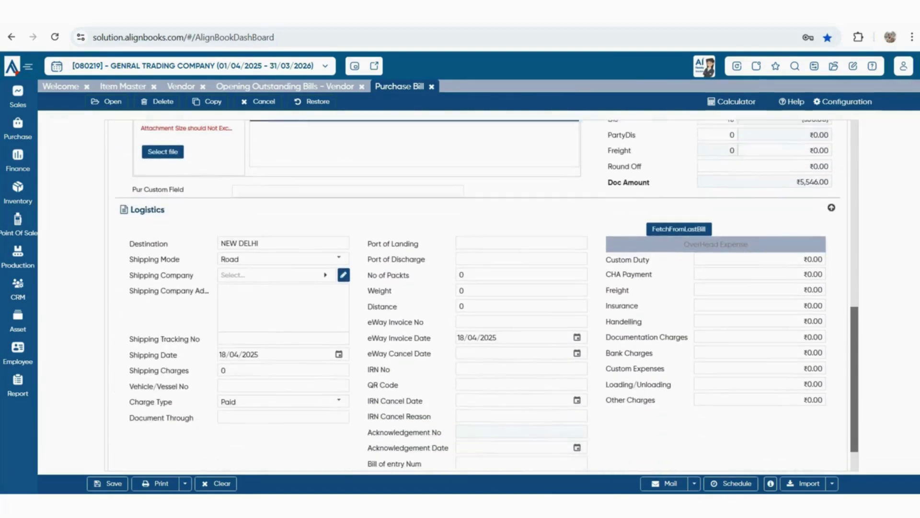
pyautogui.scroll(-1, 487, 296)
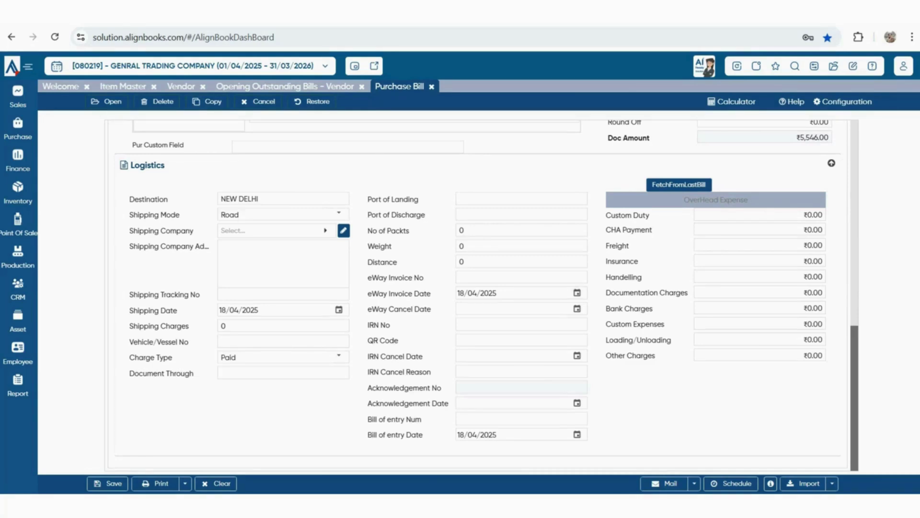
pyautogui.scroll(10, 480, 294)
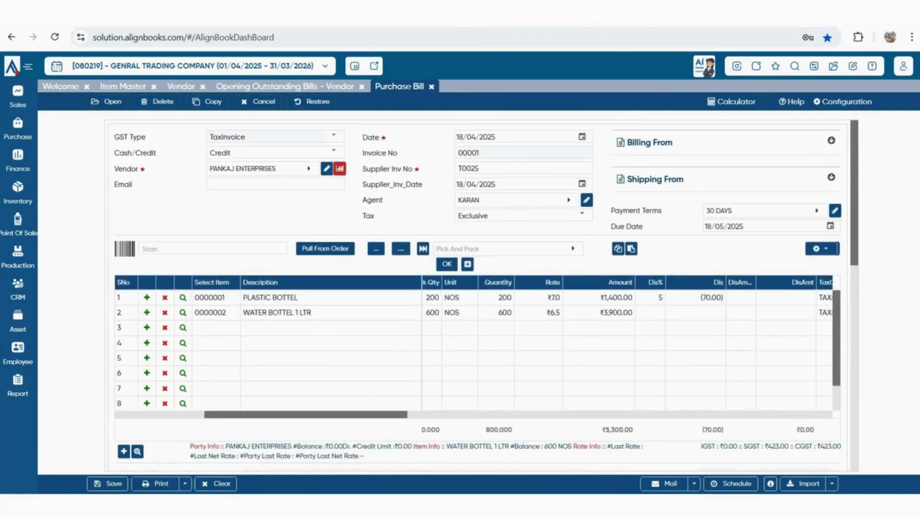
pyautogui.scroll(-1, 475, 350)
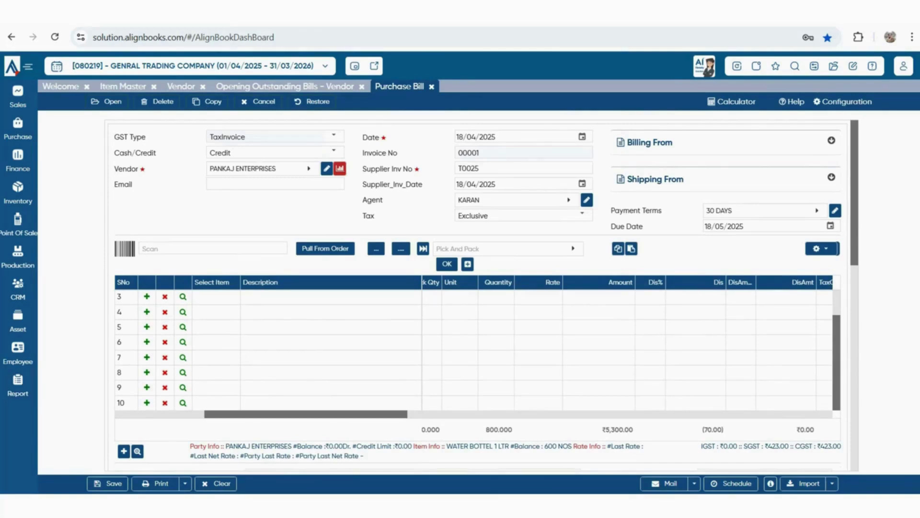
pyautogui.scroll(-10, 479, 295)
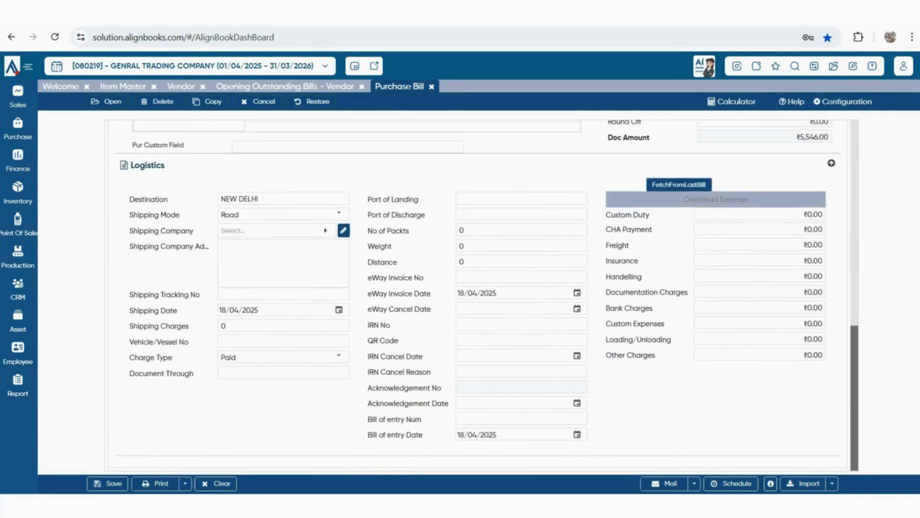
pyautogui.scroll(5, 480, 295)
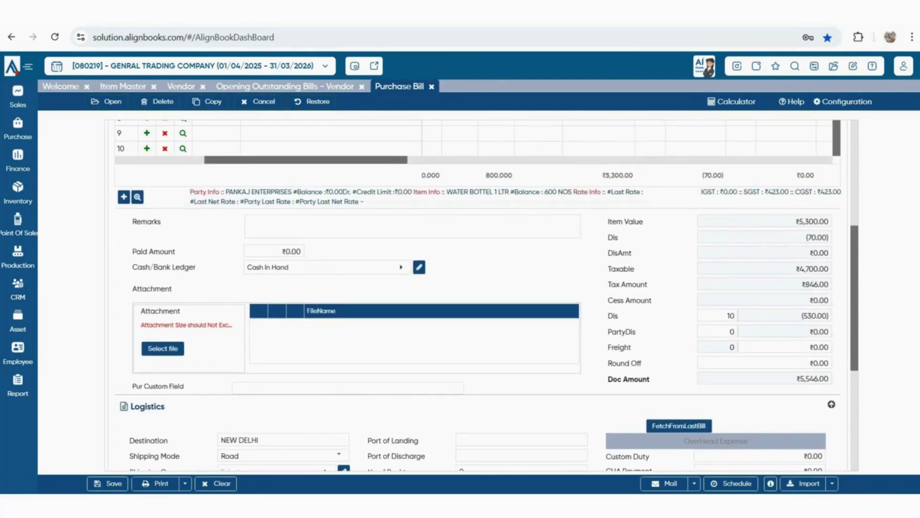
pyautogui.click(163, 348)
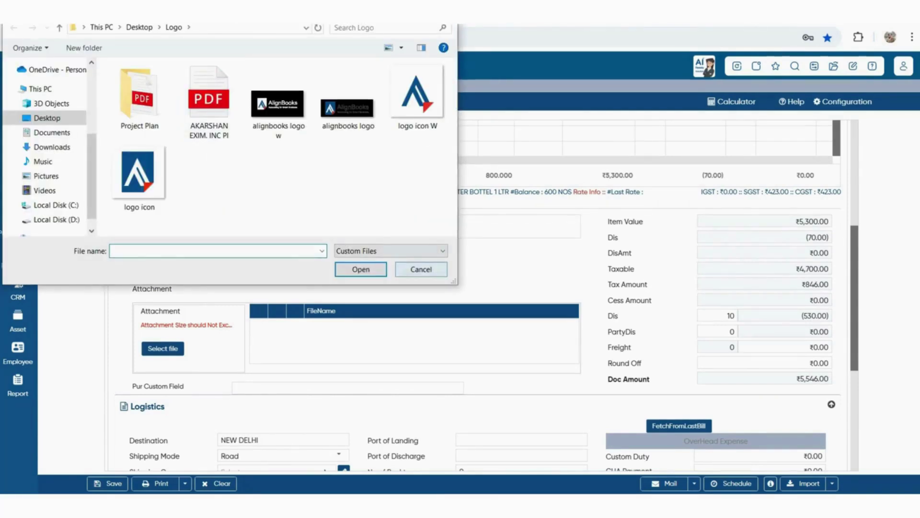
pyautogui.click(403, 268)
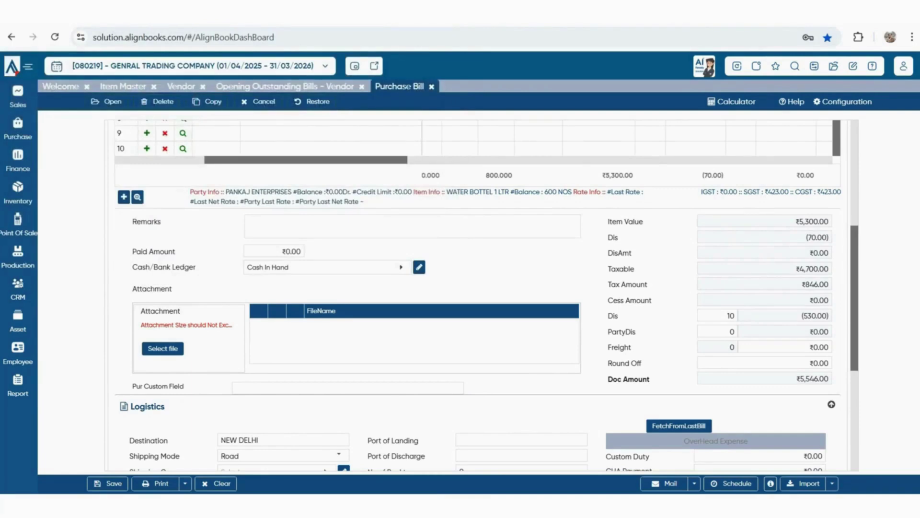
# Scroll through the purchase bill to review grid columns and the Remarks narration for ref T0025
pyautogui.scroll(5, 479, 295)
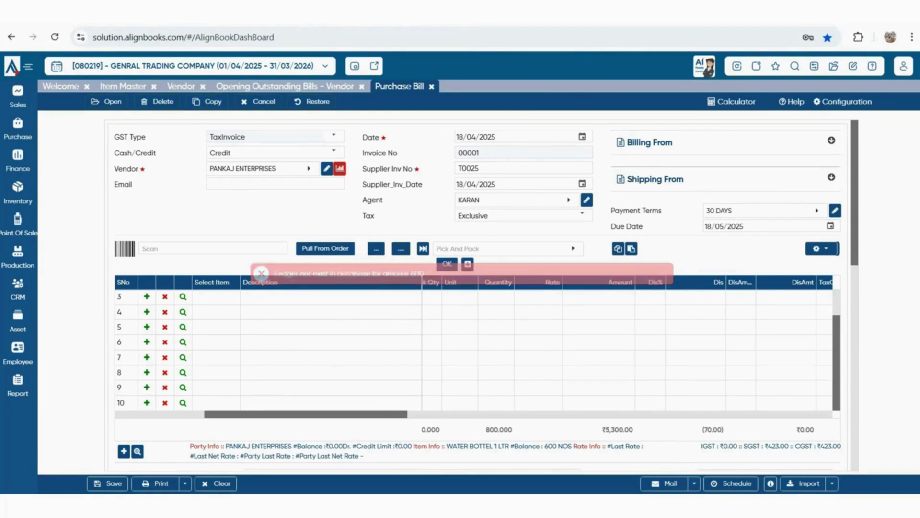
pyautogui.scroll(2, 478, 349)
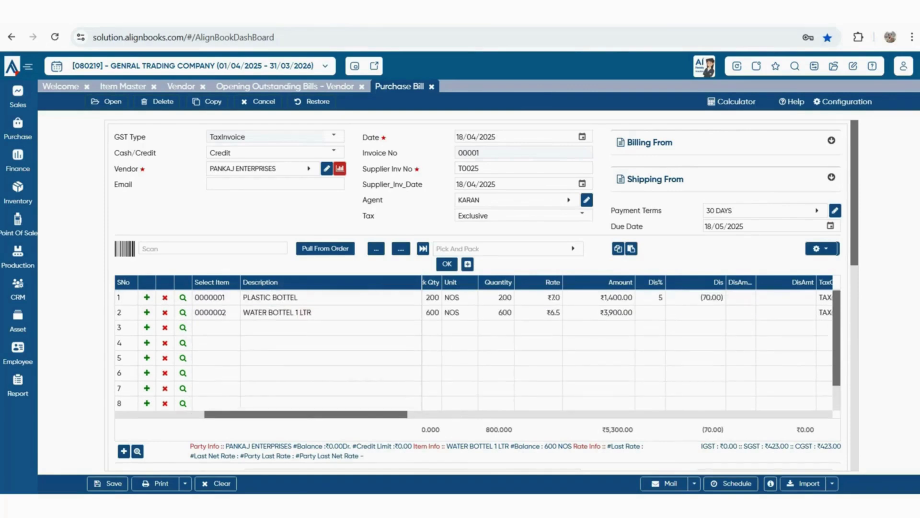
pyautogui.hscroll(-5, 474, 350)
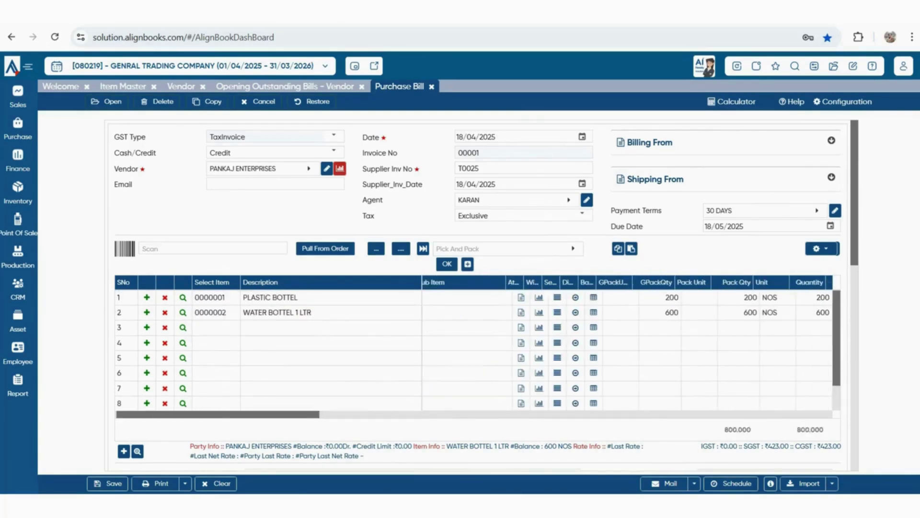
pyautogui.scroll(-6, 480, 295)
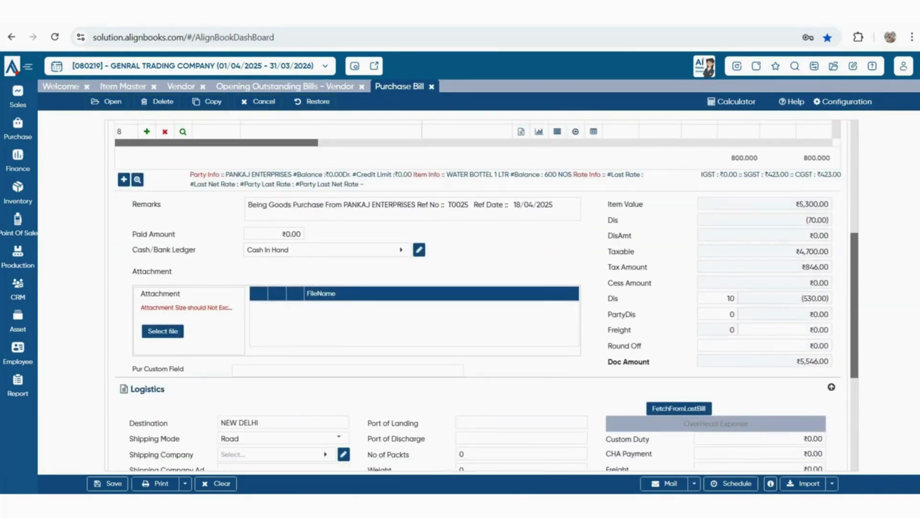
pyautogui.scroll(1, 479, 295)
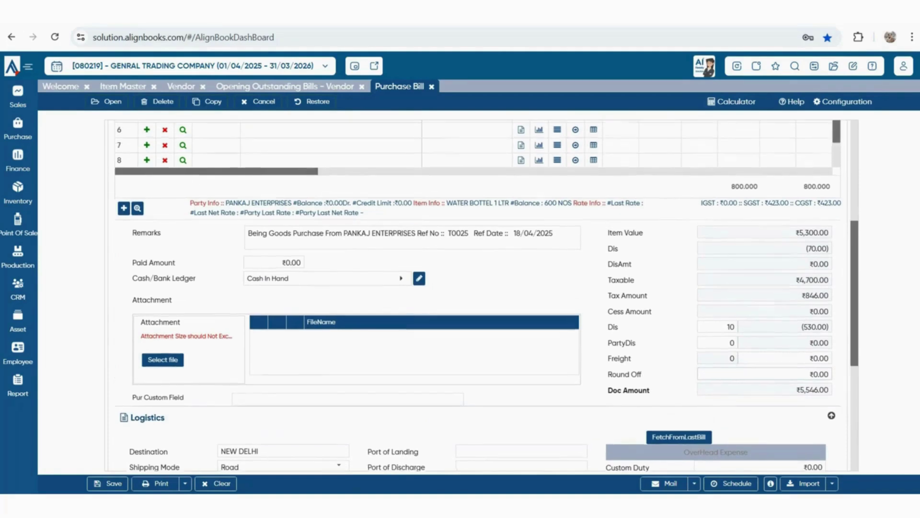
pyautogui.scroll(1, 480, 295)
pyautogui.scroll(2, 479, 295)
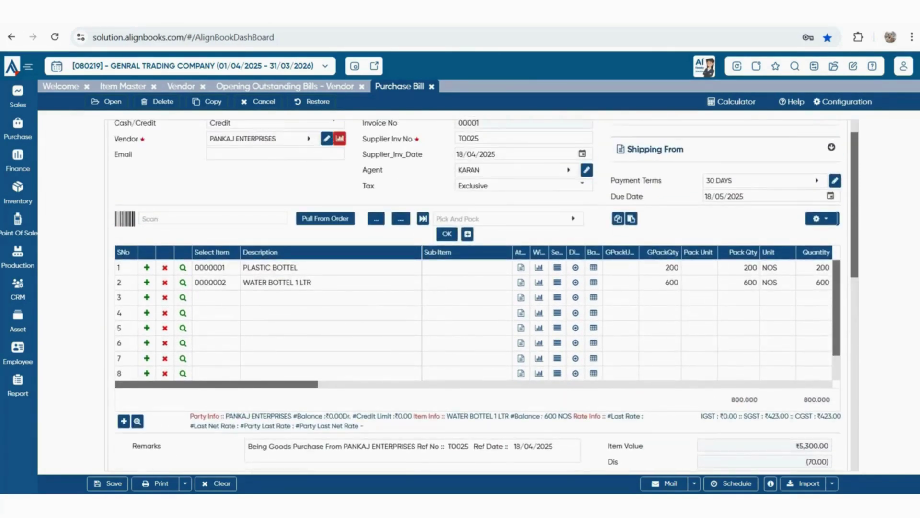
# Bring up the purchase billing preferences in Company Setup
pyautogui.click(815, 67)
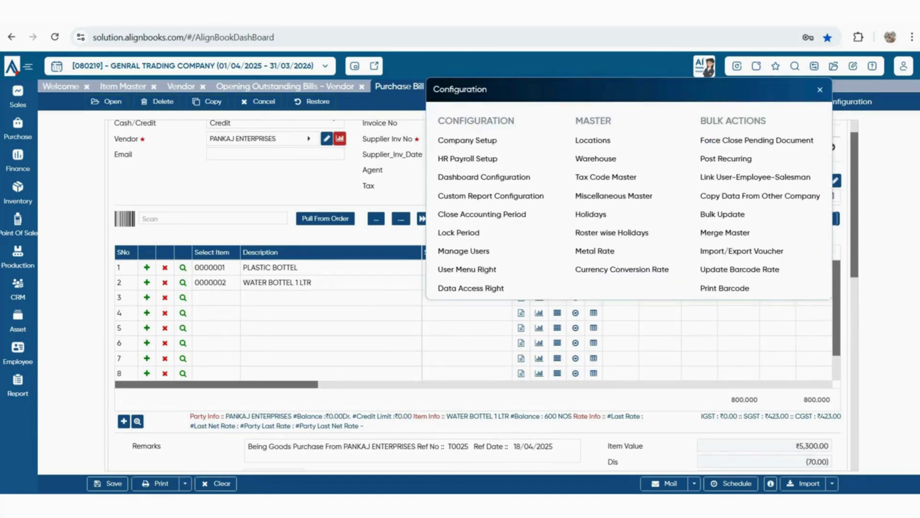
pyautogui.click(467, 140)
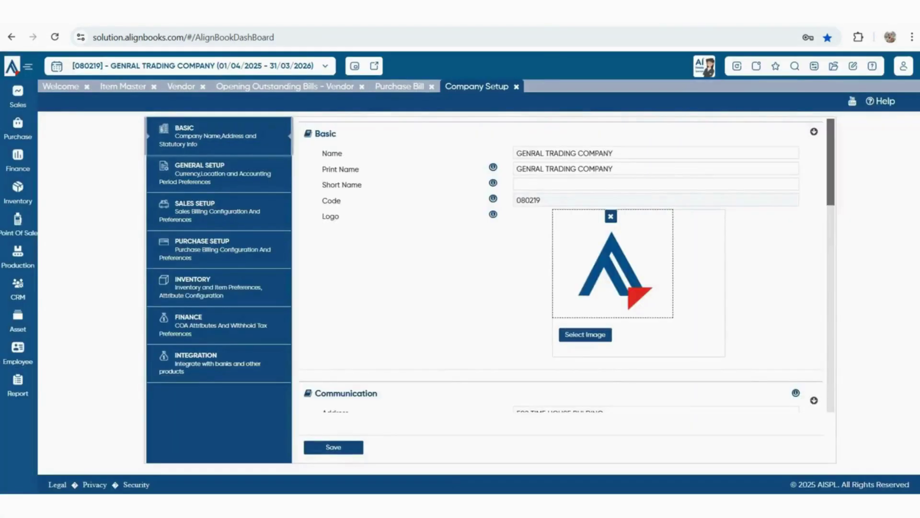
pyautogui.click(216, 249)
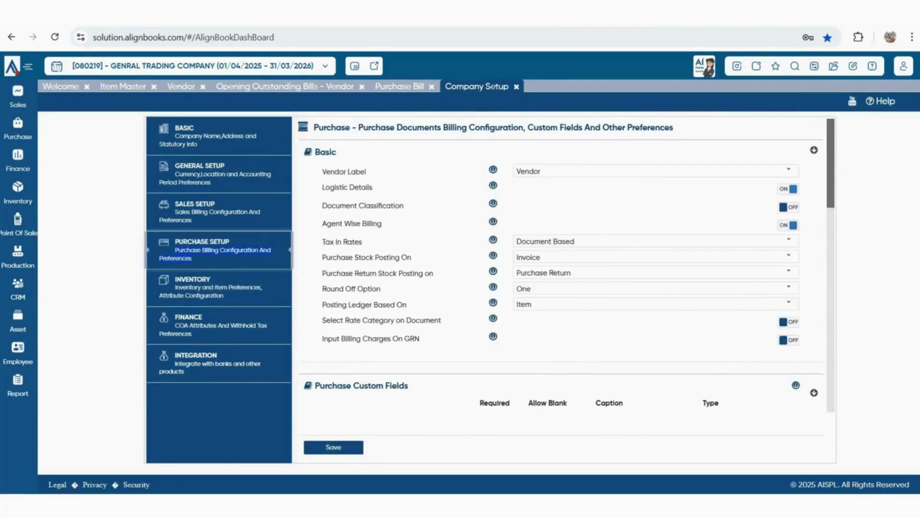
pyautogui.scroll(-14, 561, 287)
# Set discount posting ledgers for bill and item discounts, save, and go back to Purchase Bill
pyautogui.click(562, 328)
pyautogui.write('dis')
pyautogui.click(599, 159)
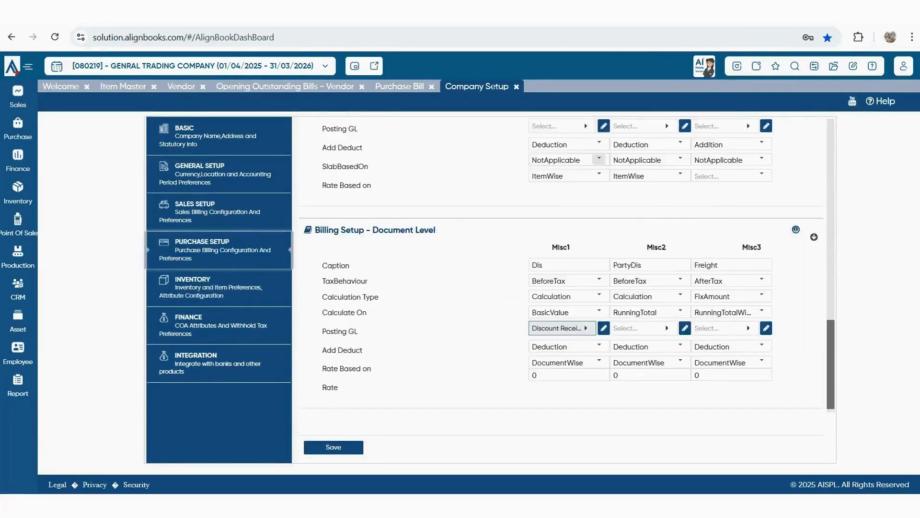
pyautogui.scroll(5, 561, 288)
pyautogui.click(558, 246)
pyautogui.write('DIS')
pyautogui.press('Return')
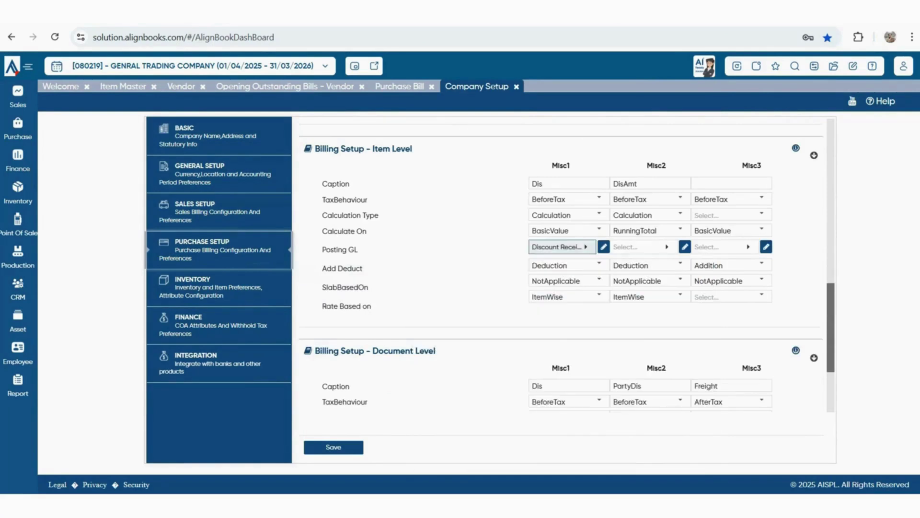
pyautogui.hotkey('ctrl', 's')
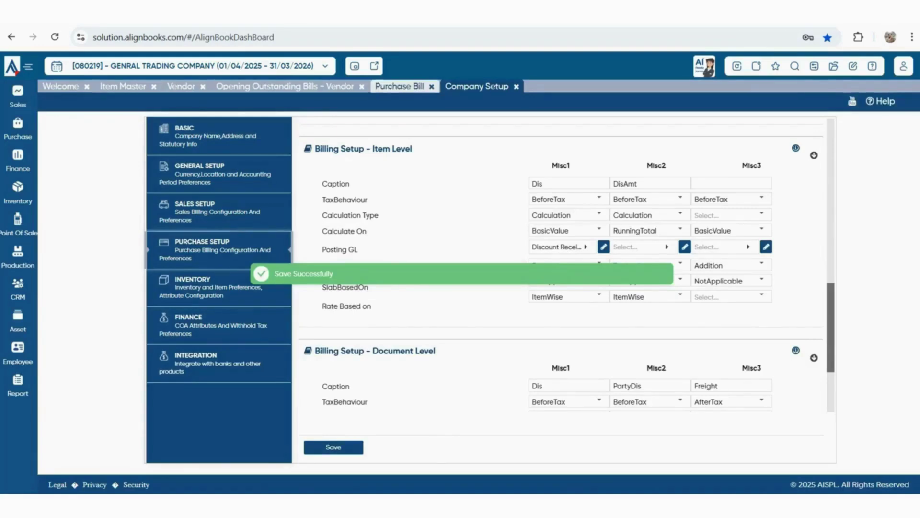
pyautogui.click(399, 87)
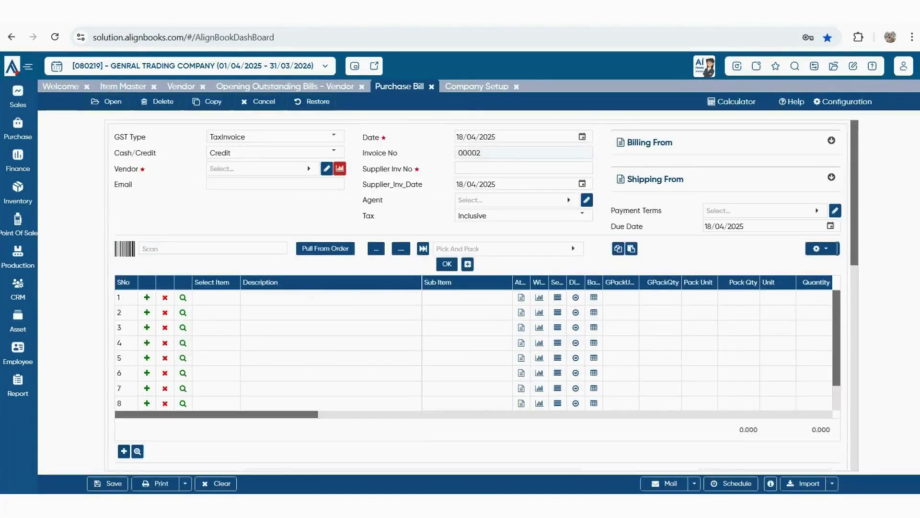
# Load voucher 00001/25-26 from the Edit Purchase Bill list and dismiss the information message
pyautogui.click(106, 102)
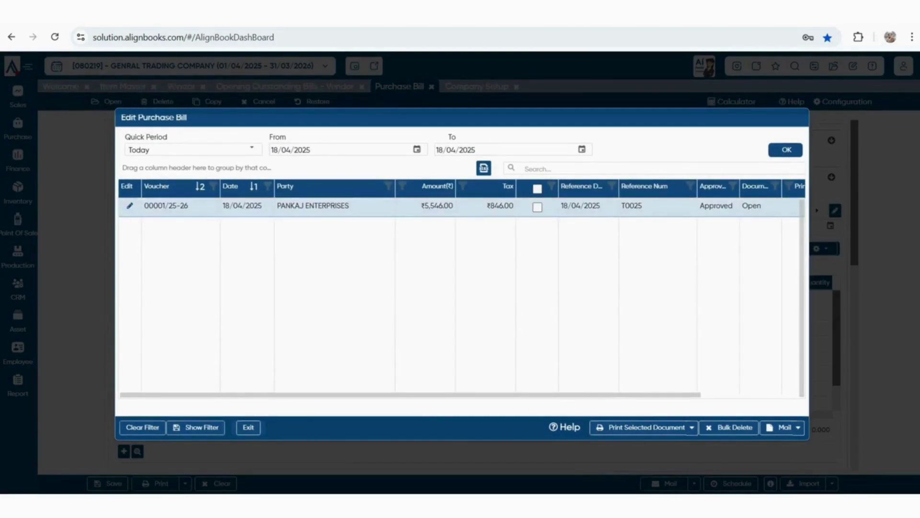
pyautogui.doubleClick(438, 206)
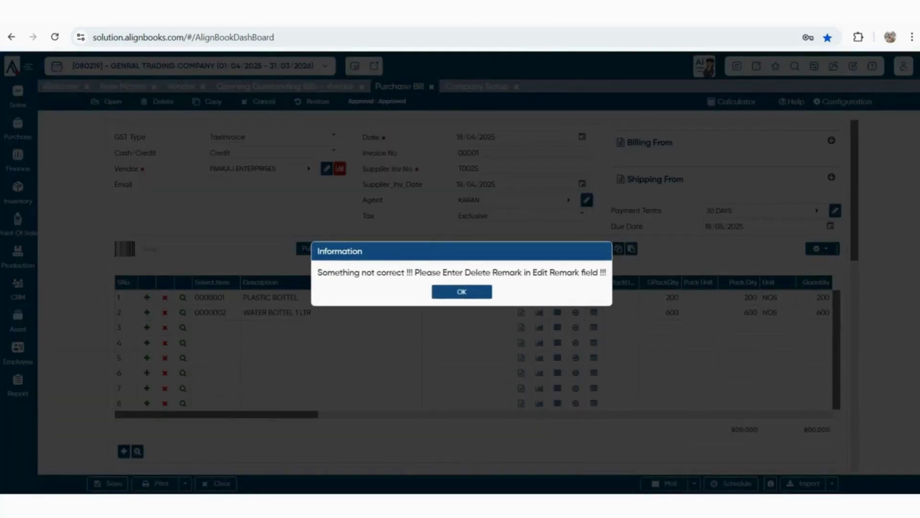
pyautogui.click(461, 291)
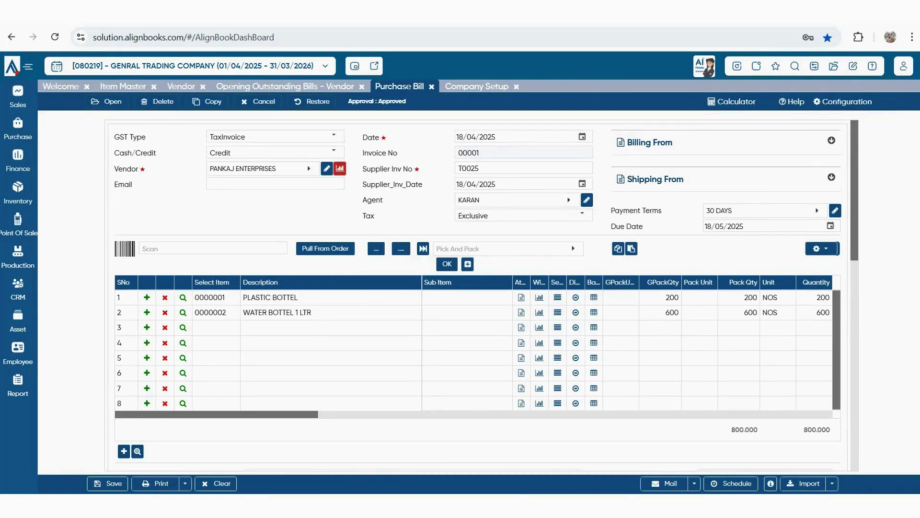
# Review the purchase bill Numbering, Notification and Approval configuration, ending on the General settings
pyautogui.click(843, 102)
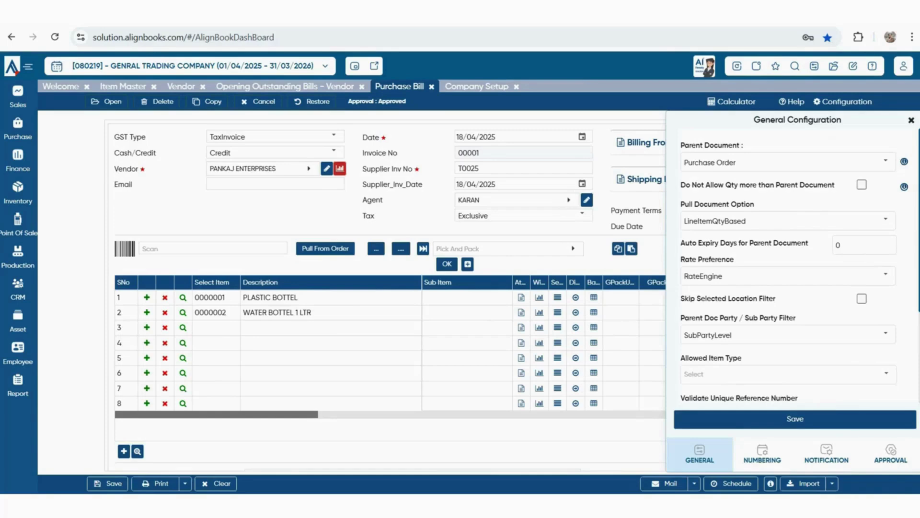
pyautogui.click(763, 454)
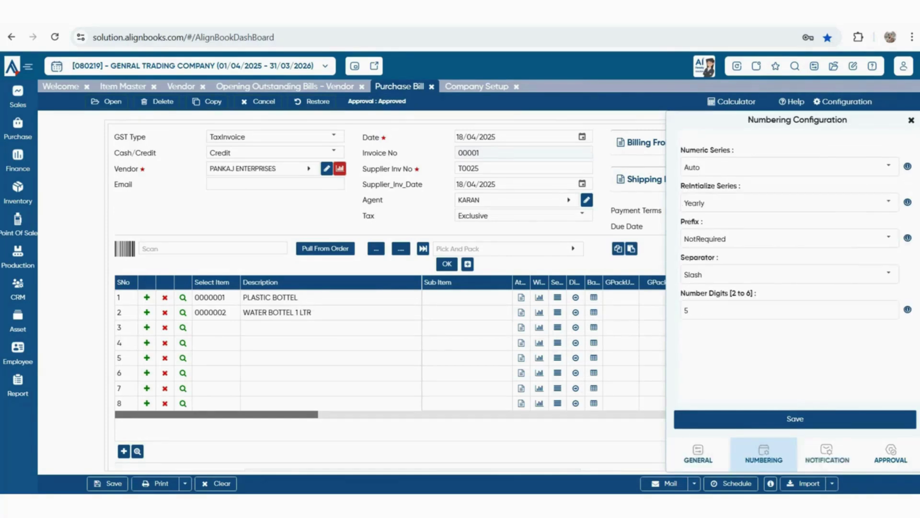
pyautogui.click(826, 453)
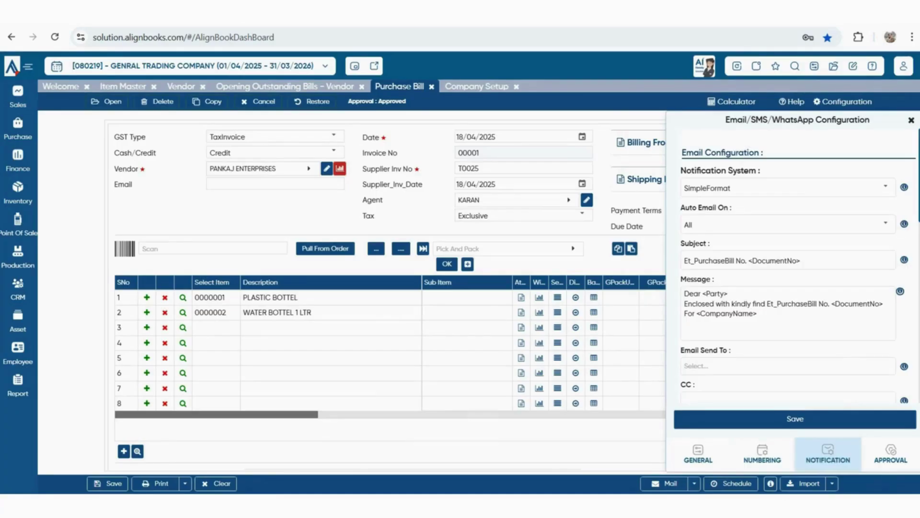
pyautogui.click(891, 453)
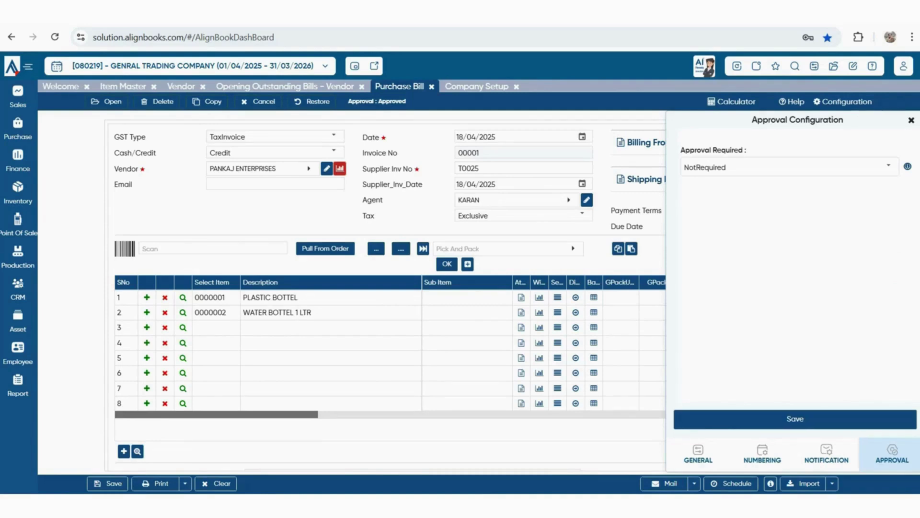
pyautogui.click(698, 453)
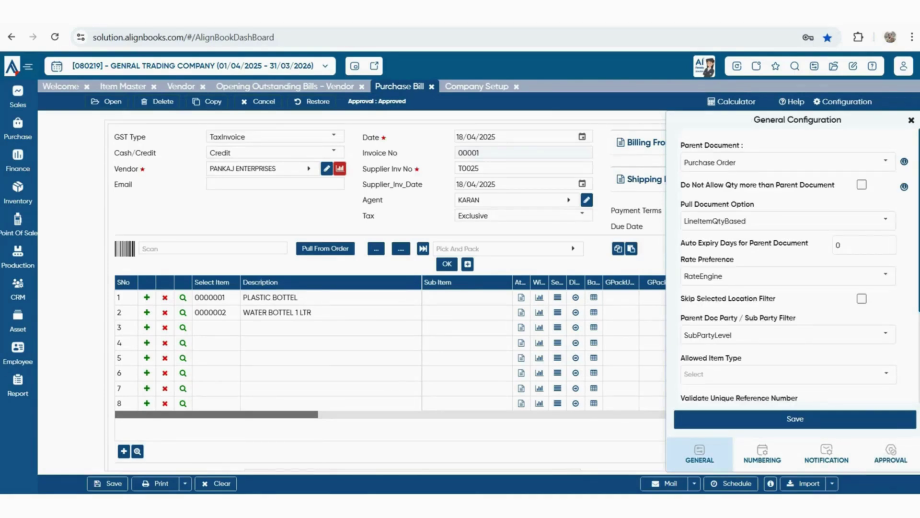
# Review General Configuration settings like Pull Document Option, Auto Expiry Days and Skip Location Filter
pyautogui.moveTo(681, 185); pyautogui.dragTo(836, 185)
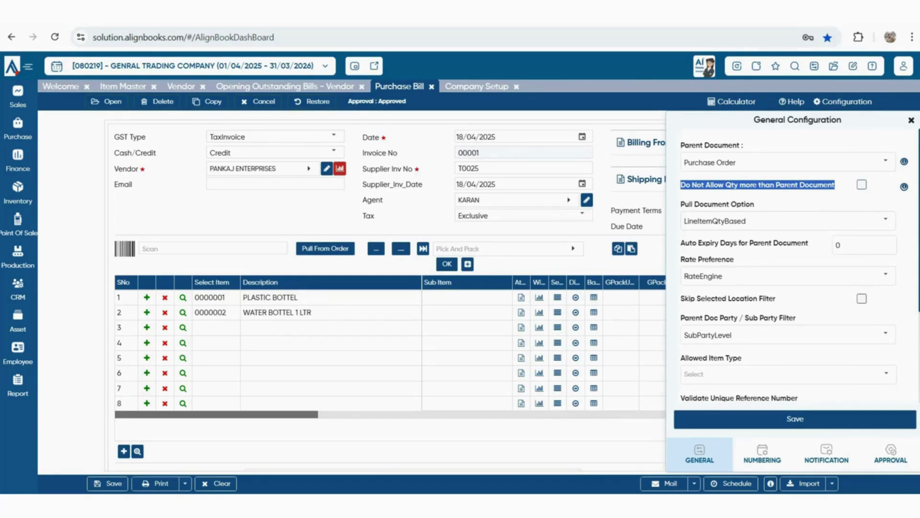
pyautogui.moveTo(691, 203); pyautogui.dragTo(754, 203)
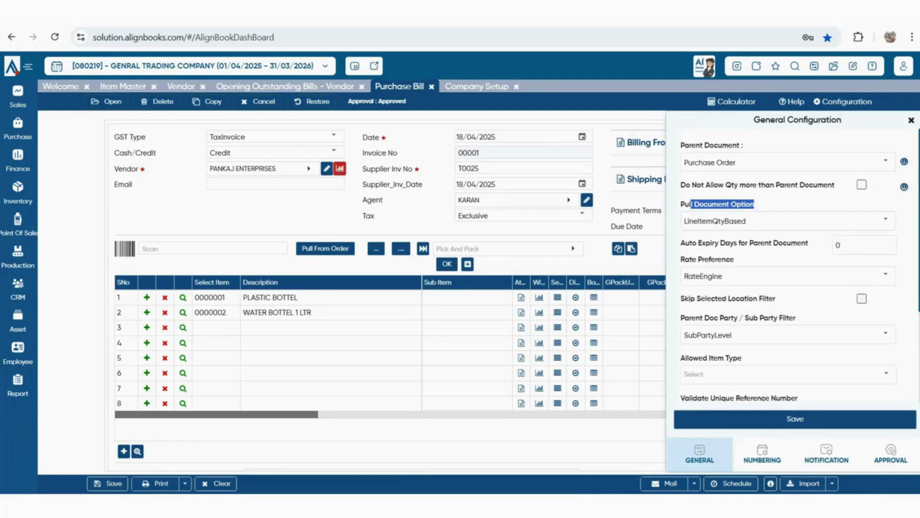
pyautogui.moveTo(681, 243); pyautogui.dragTo(807, 243)
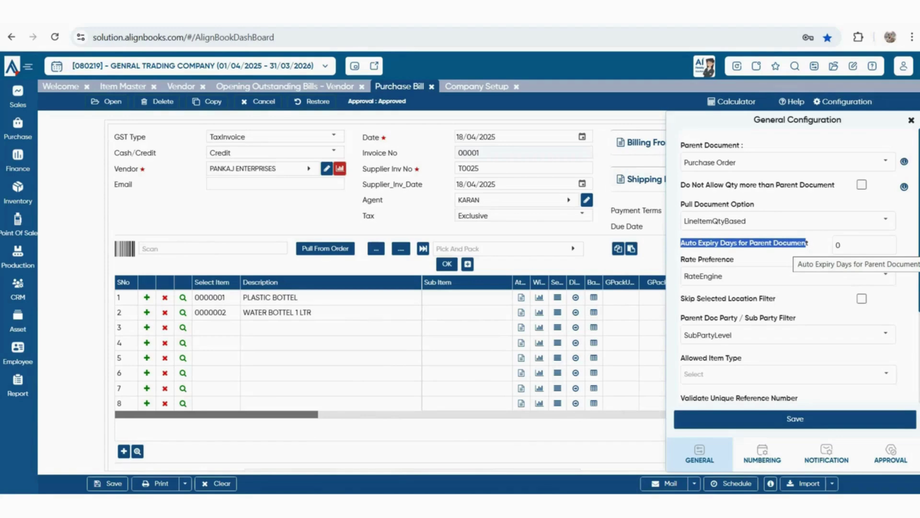
pyautogui.moveTo(691, 298); pyautogui.dragTo(768, 299)
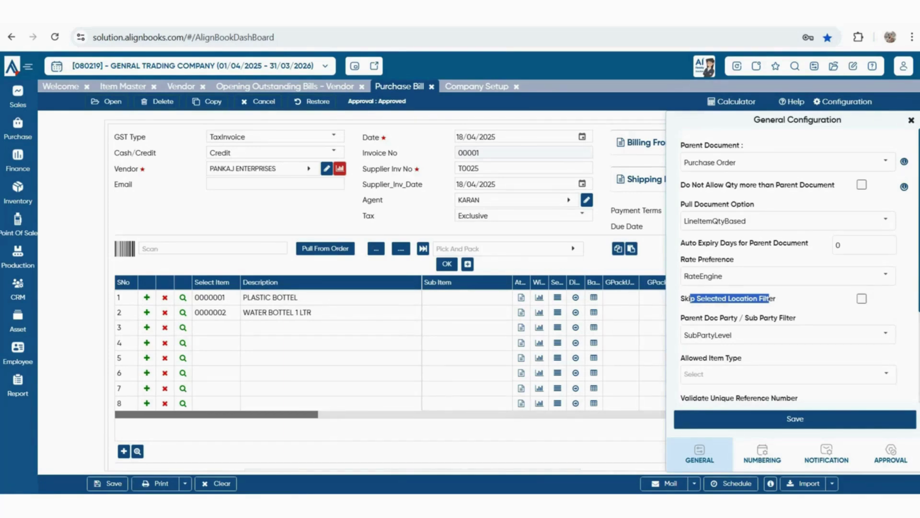
pyautogui.scroll(-1, 769, 298)
pyautogui.moveTo(689, 257); pyautogui.dragTo(796, 258)
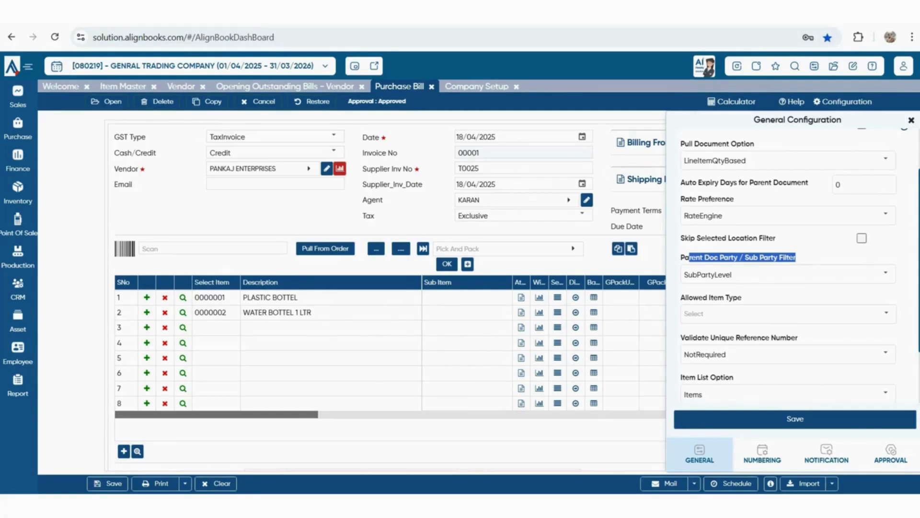
# Keep the Parent Doc Party filter at SubPartyLevel and list the allowed item types
pyautogui.click(886, 274)
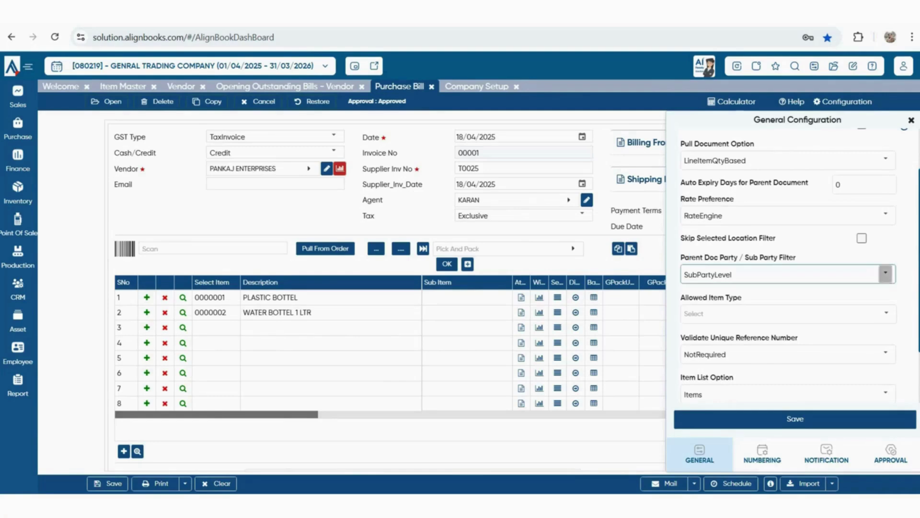
pyautogui.press('Return')
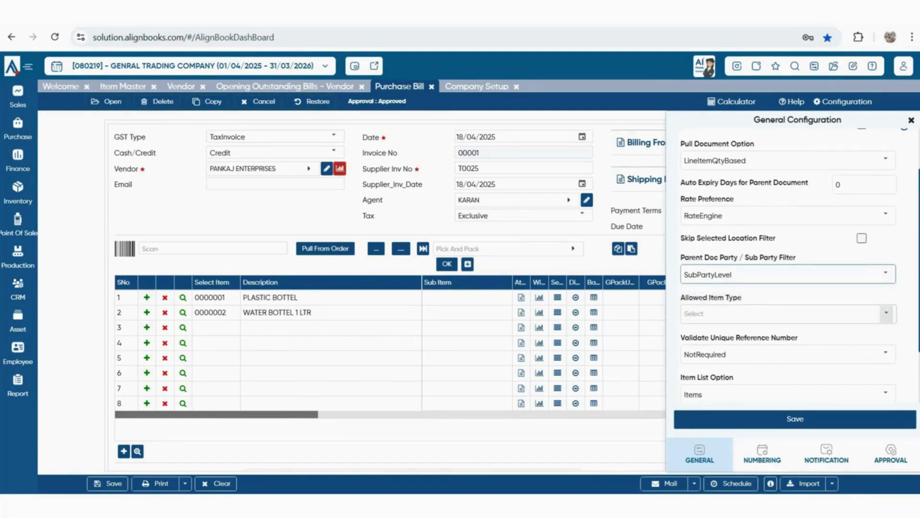
pyautogui.click(886, 313)
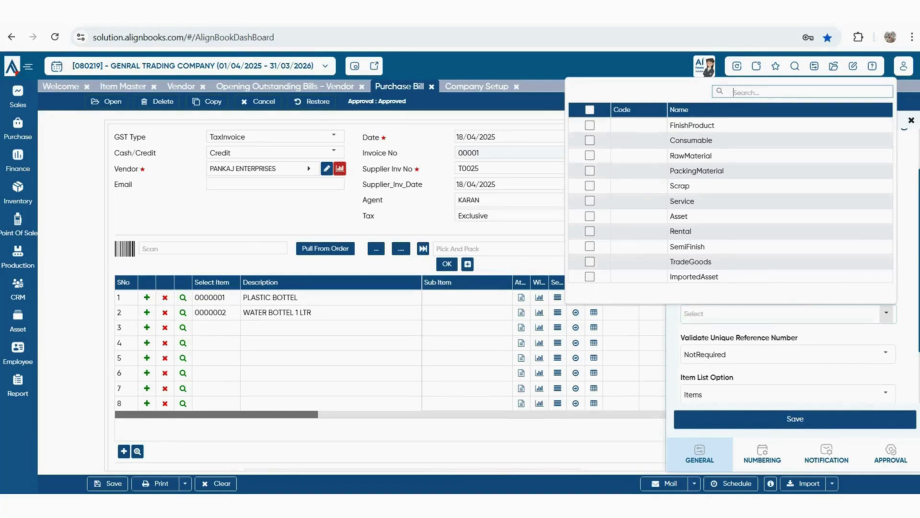
# Allow only the RawMaterial item type, then check the Validate Unique Reference Number choices
pyautogui.click(589, 156)
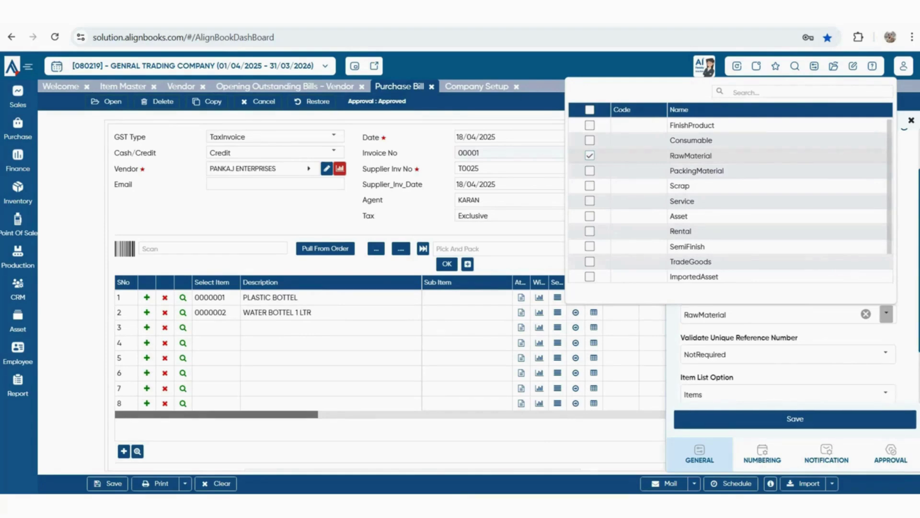
pyautogui.press('Escape')
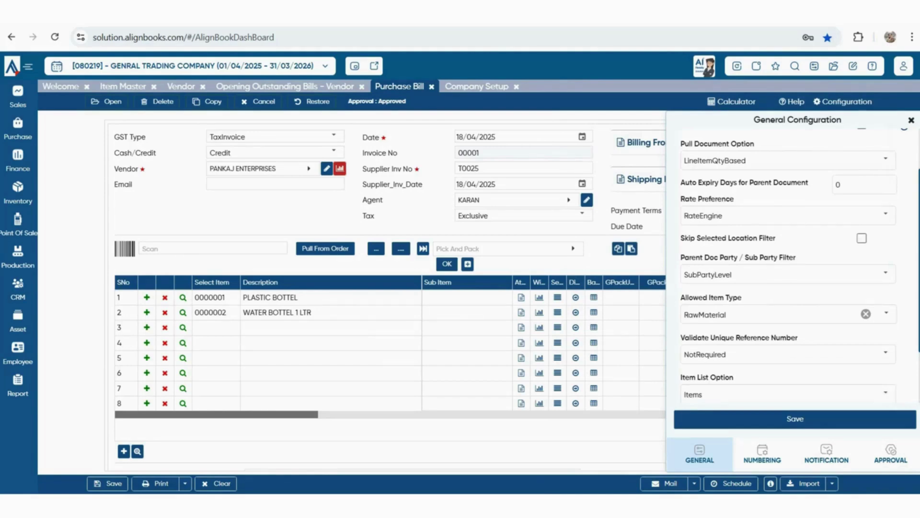
pyautogui.click(885, 353)
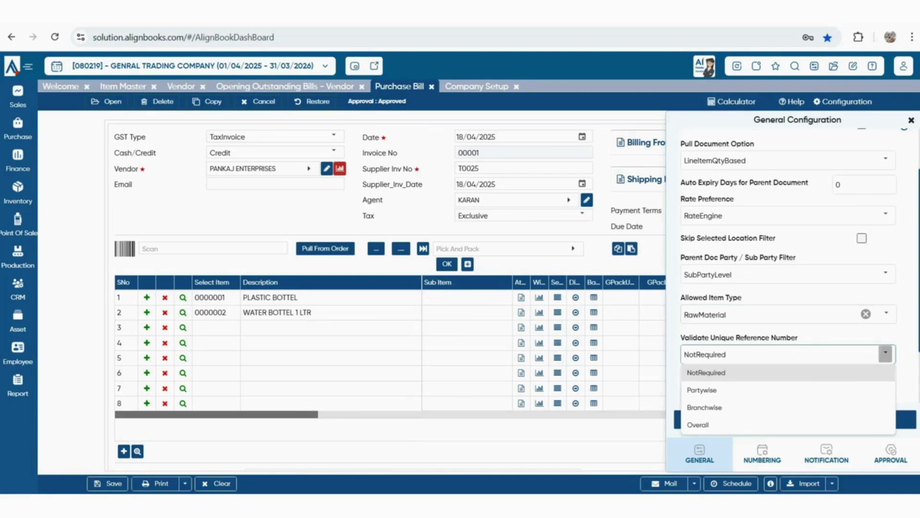
pyautogui.click(841, 297)
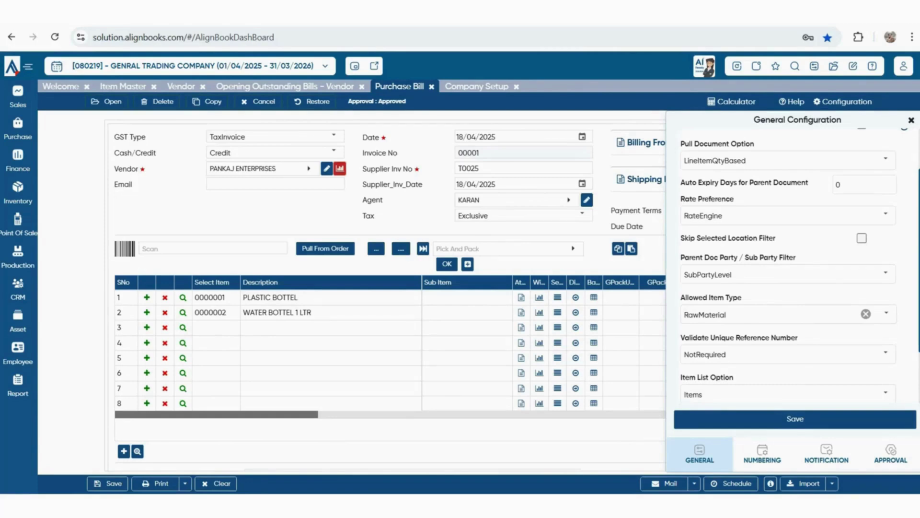
pyautogui.scroll(-1, 788, 268)
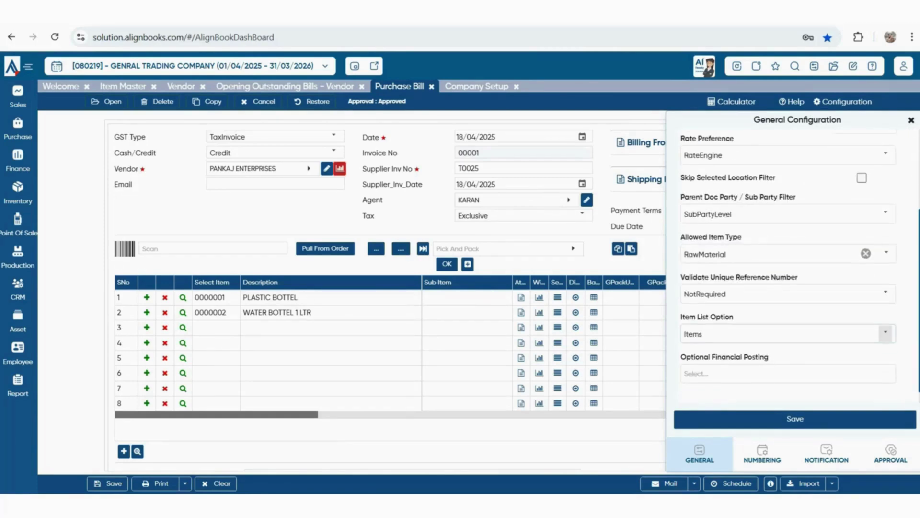
pyautogui.click(885, 333)
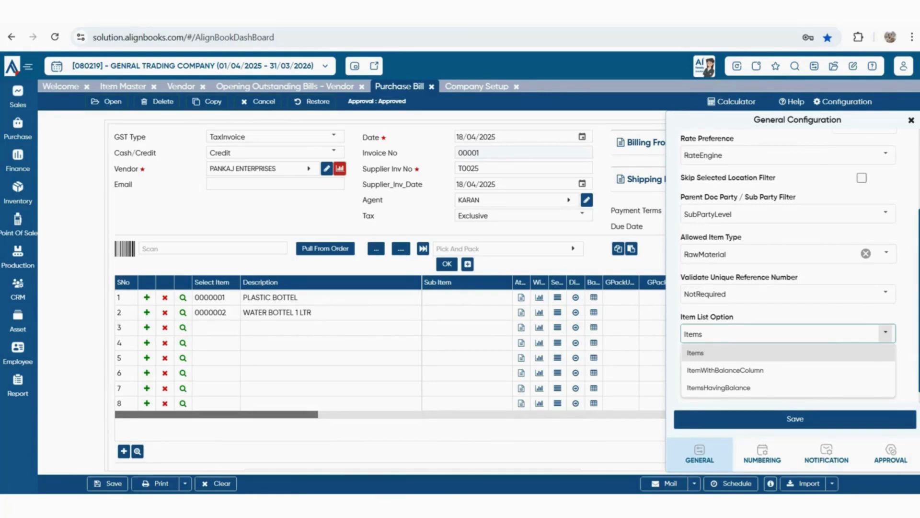
pyautogui.click(885, 333)
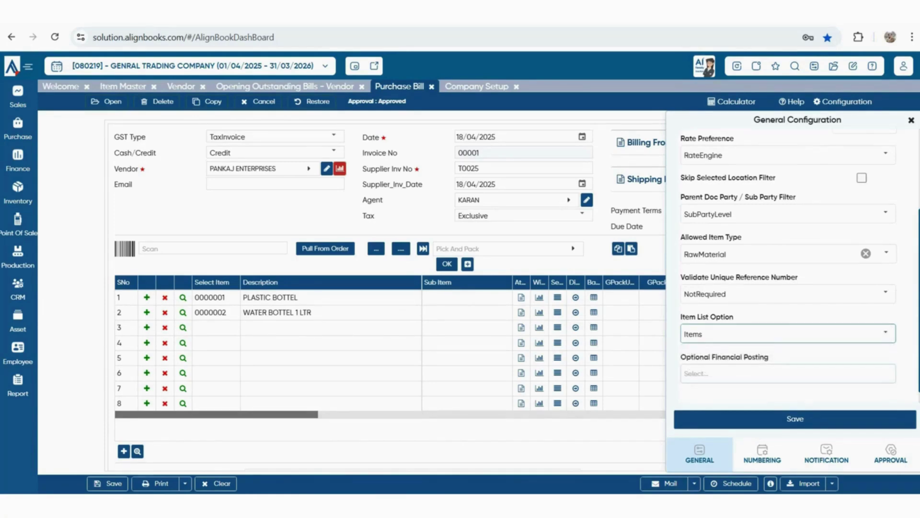
pyautogui.scroll(4, 788, 259)
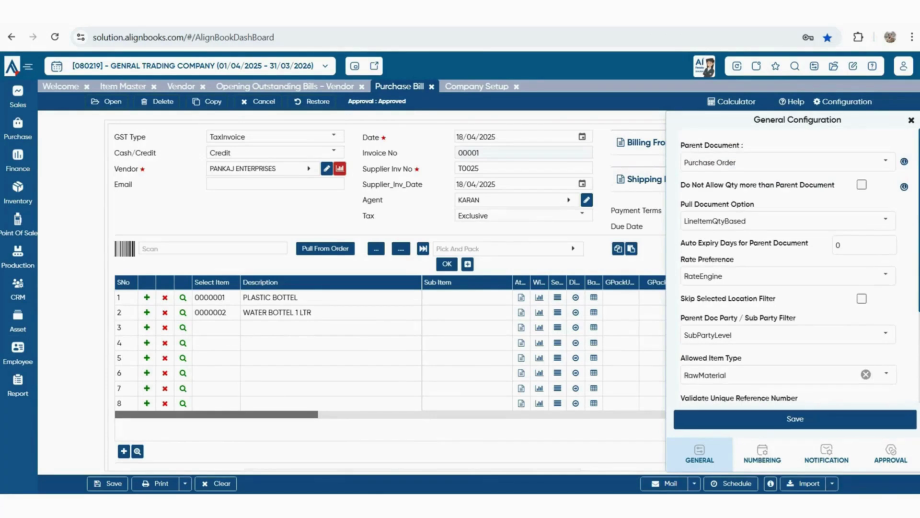
# Step through Numbering and Notification to Approval, leaving Approval Required at NotRequired
pyautogui.click(762, 453)
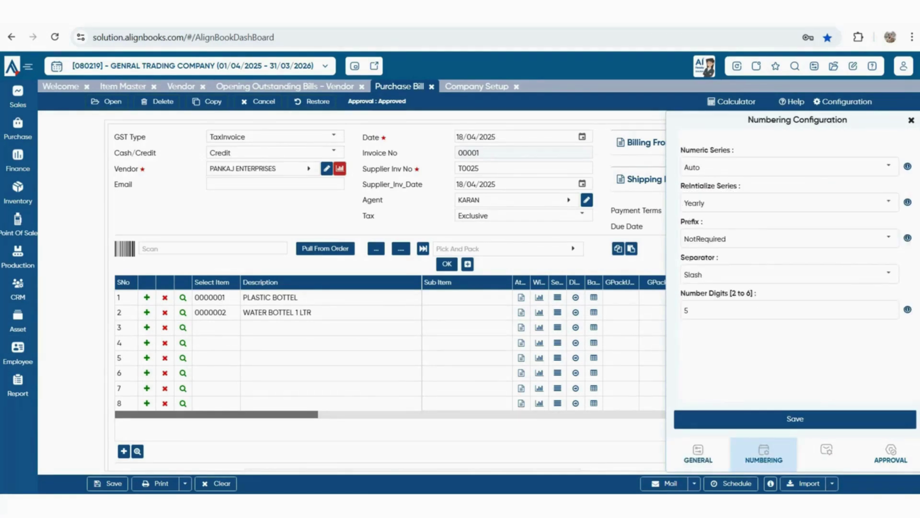
pyautogui.click(827, 452)
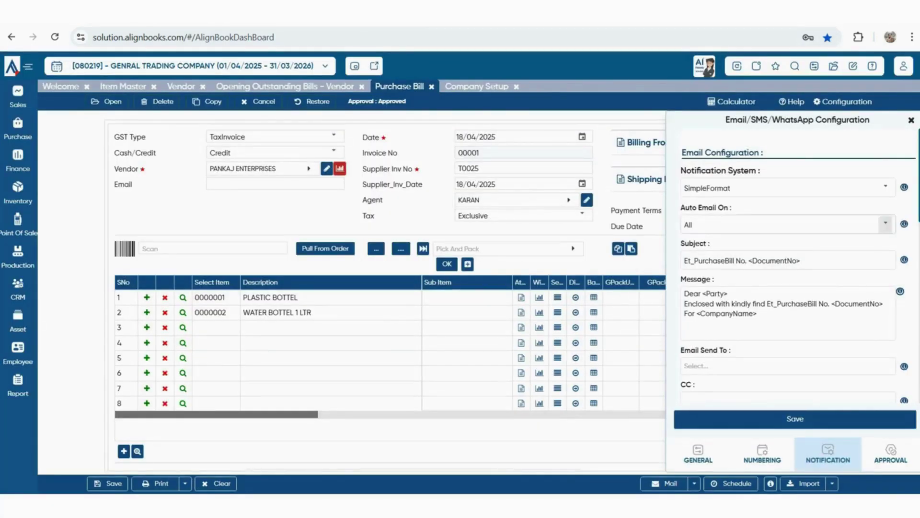
pyautogui.scroll(-5, 795, 264)
pyautogui.scroll(-1, 795, 264)
pyautogui.click(894, 454)
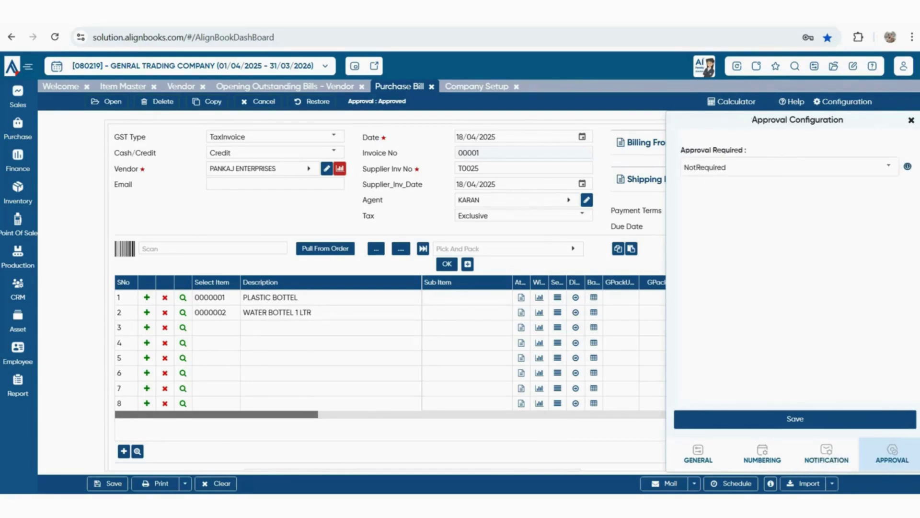
pyautogui.click(889, 166)
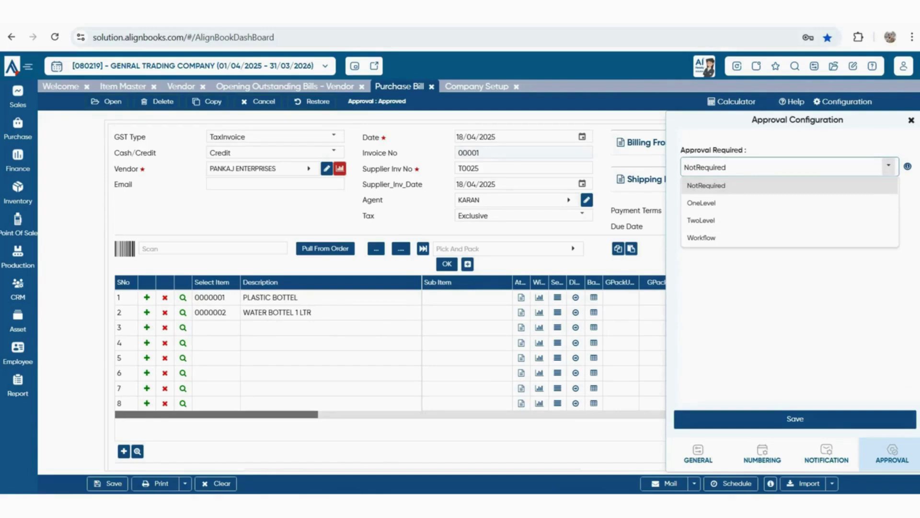
pyautogui.click(796, 293)
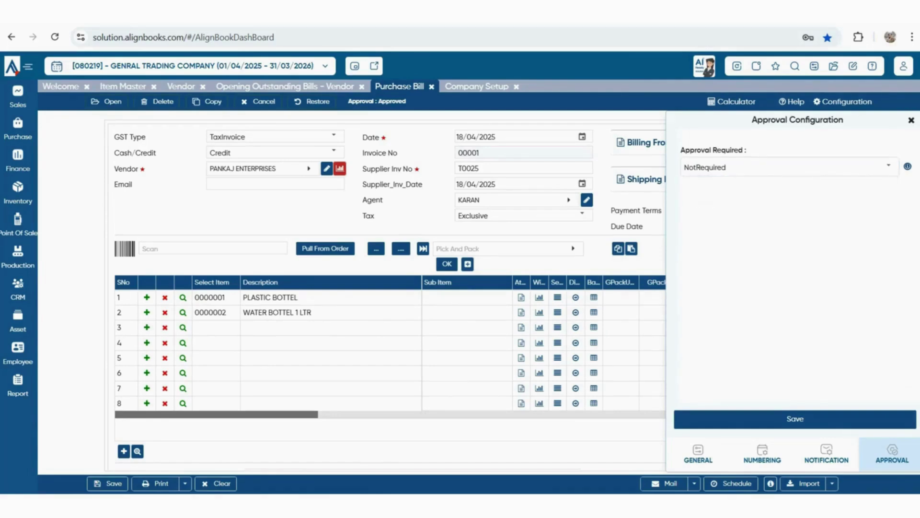
# Cancel the configuration and confirm closing all pages to reach the Welcome dashboard
pyautogui.click(911, 121)
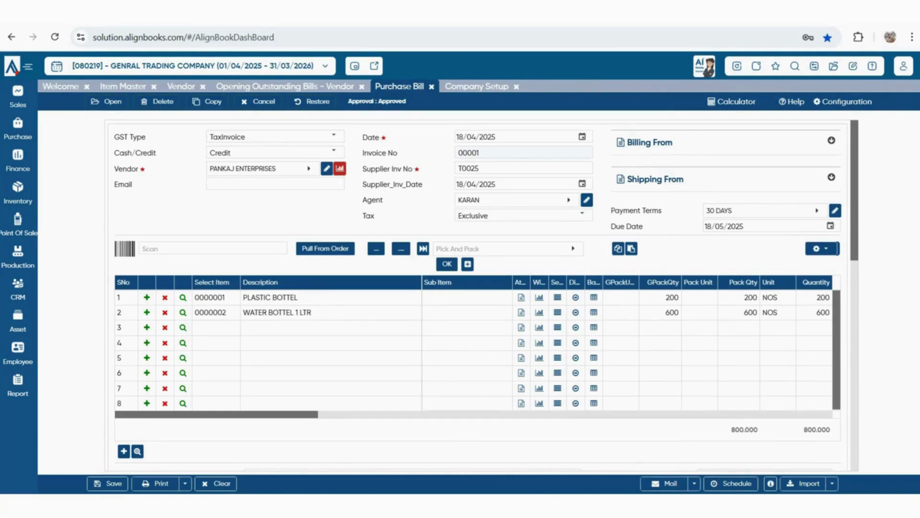
pyautogui.click(737, 66)
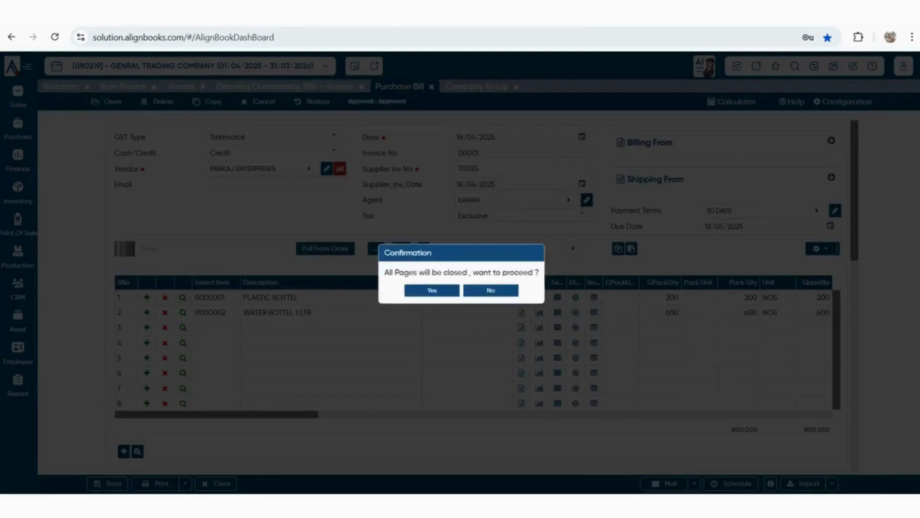
pyautogui.click(429, 292)
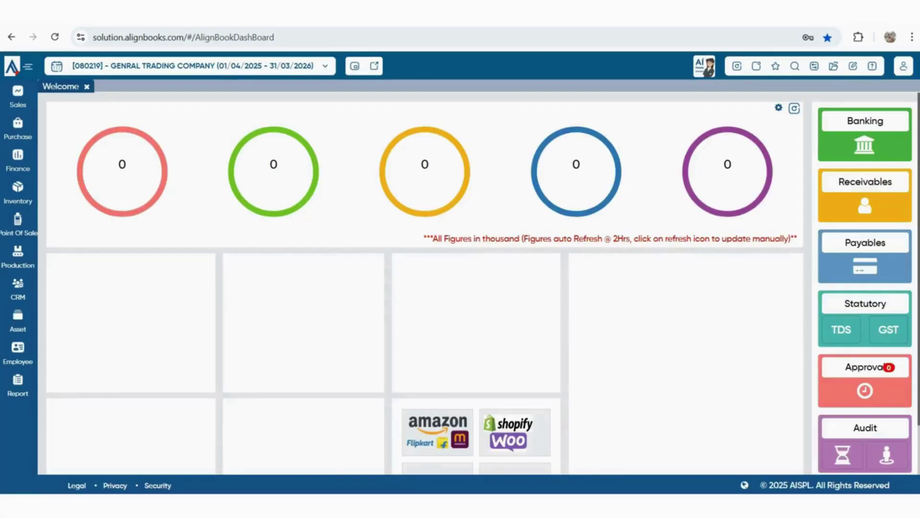
pyautogui.moveTo(18, 386)
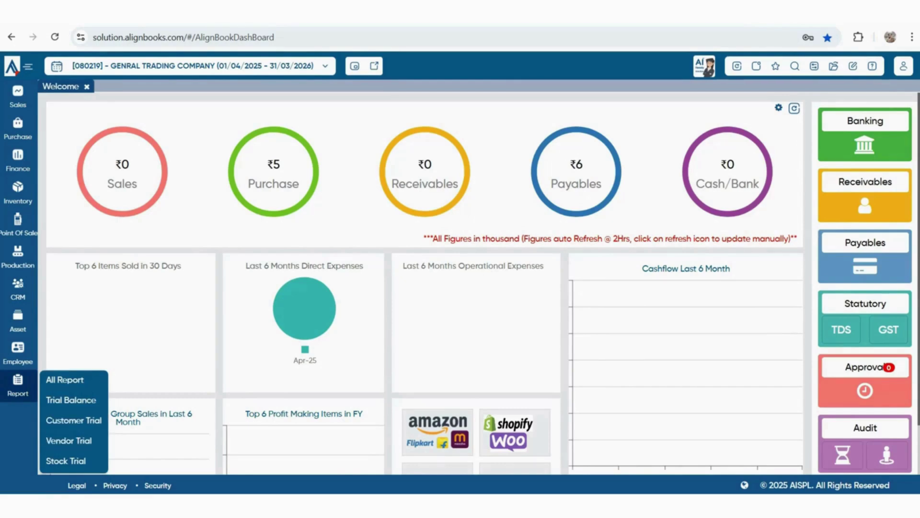
# View the 18/04/2025 Stock Trial: 700 PLASTIC BOTTEL and 1,200 WATER BOTTEL 1 LTR closing
pyautogui.click(66, 460)
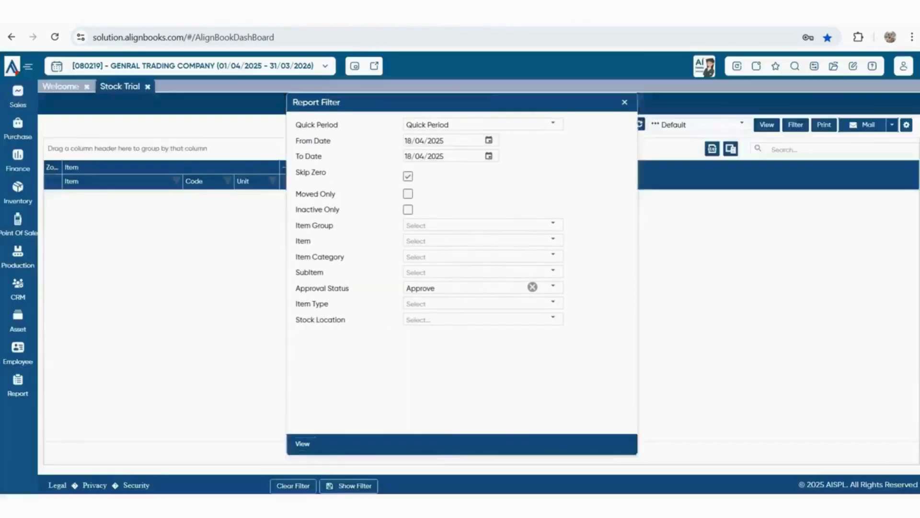
pyautogui.click(303, 444)
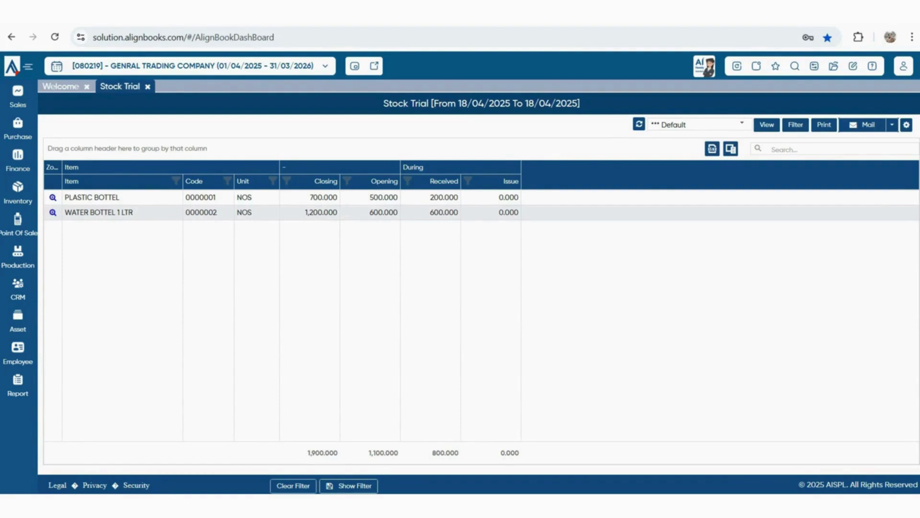
pyautogui.doubleClick(323, 197)
pyautogui.doubleClick(322, 212)
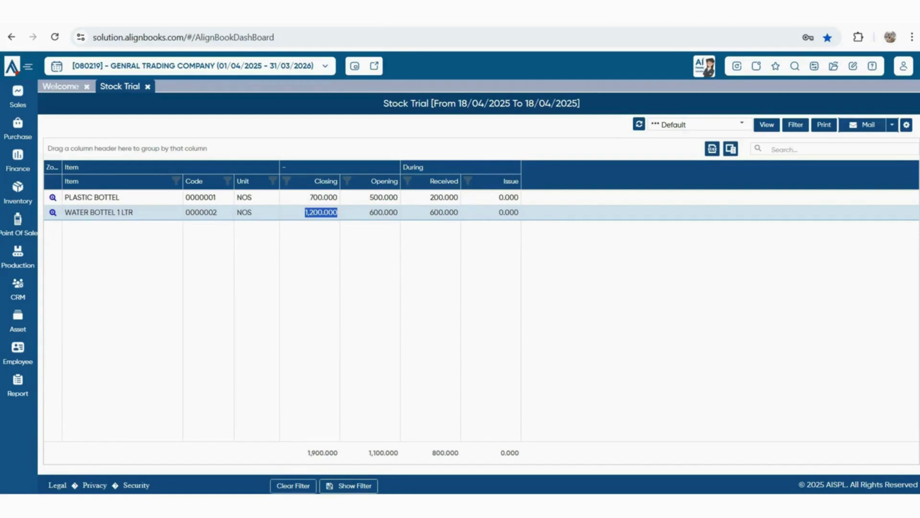
pyautogui.moveTo(18, 386)
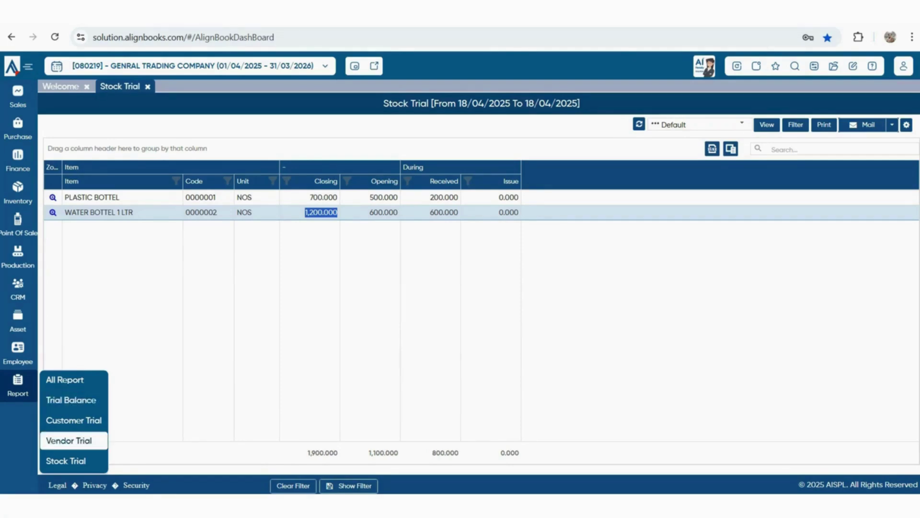
# Open the Vendor Trial report and point out PANKAJ ENTERPRISES' closing credit balance
pyautogui.click(69, 440)
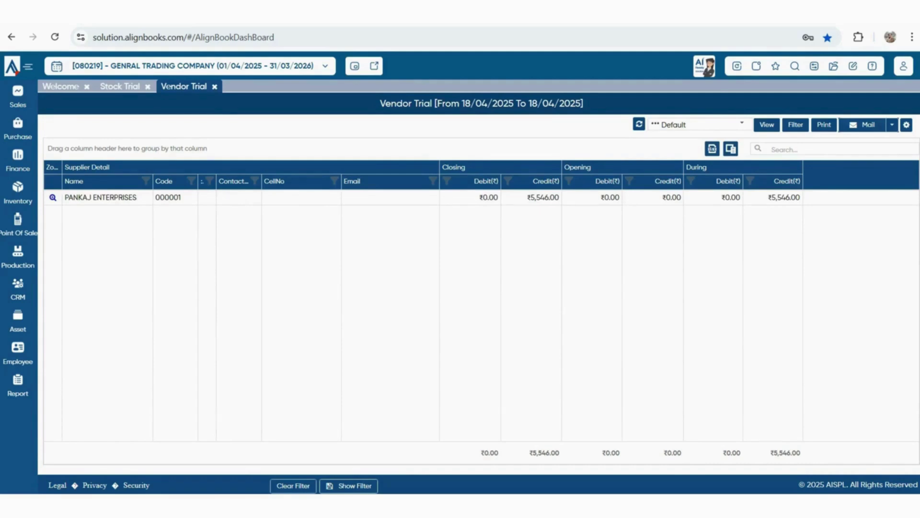
pyautogui.moveTo(65, 197); pyautogui.dragTo(137, 197)
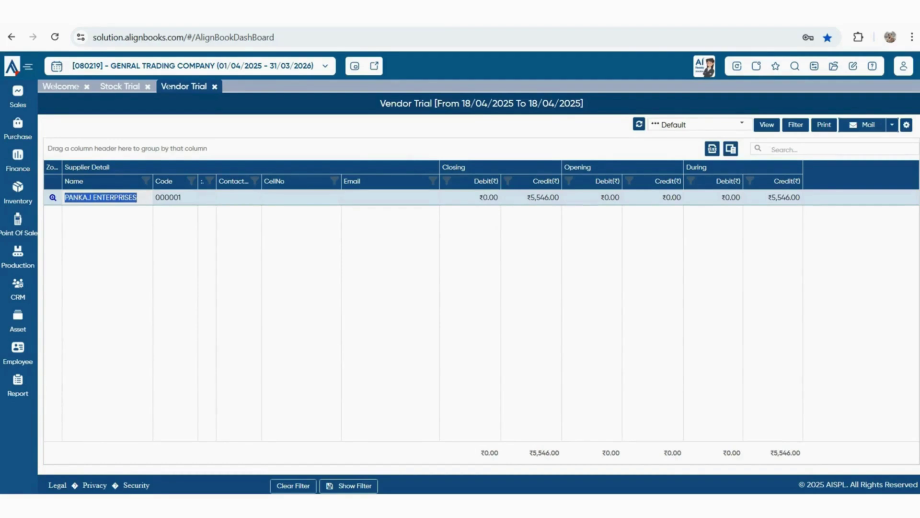
pyautogui.moveTo(527, 197); pyautogui.dragTo(554, 197)
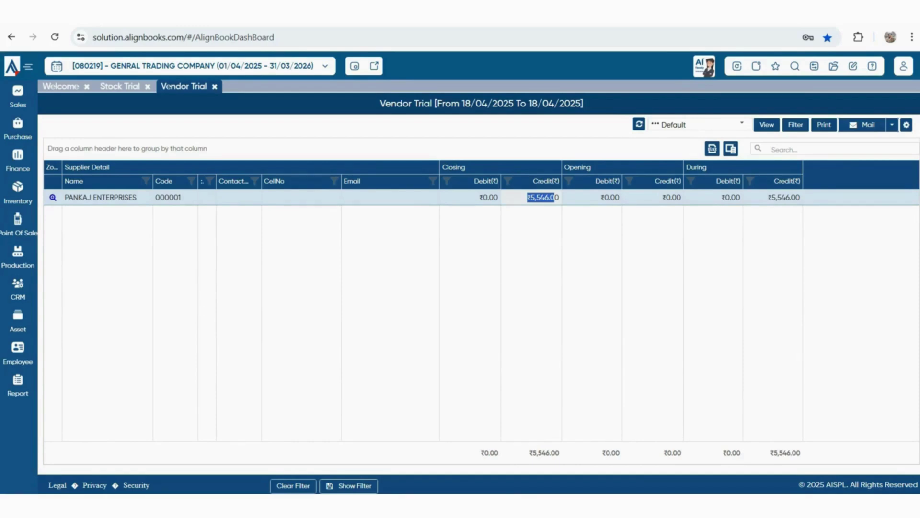
# Review the Trial Balance report, balancing at ₹6,146, then return to Stock Trial
pyautogui.click(18, 386)
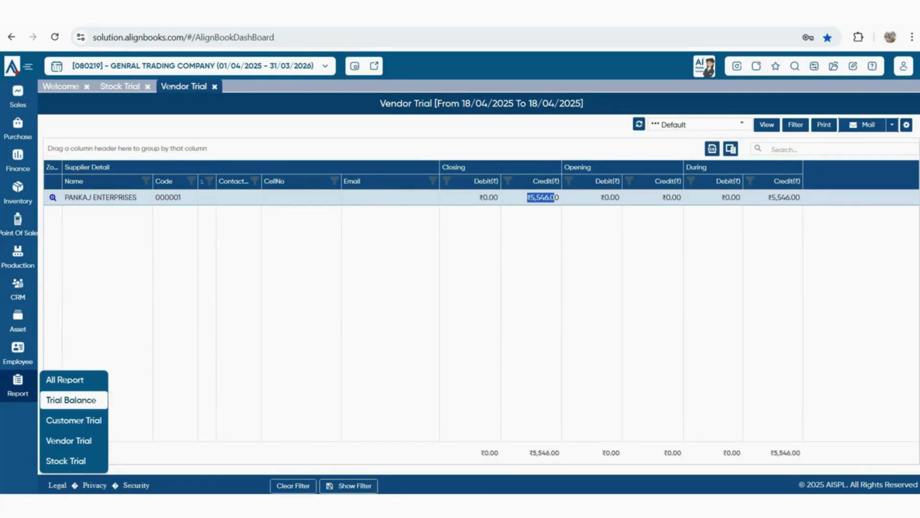
pyautogui.click(70, 400)
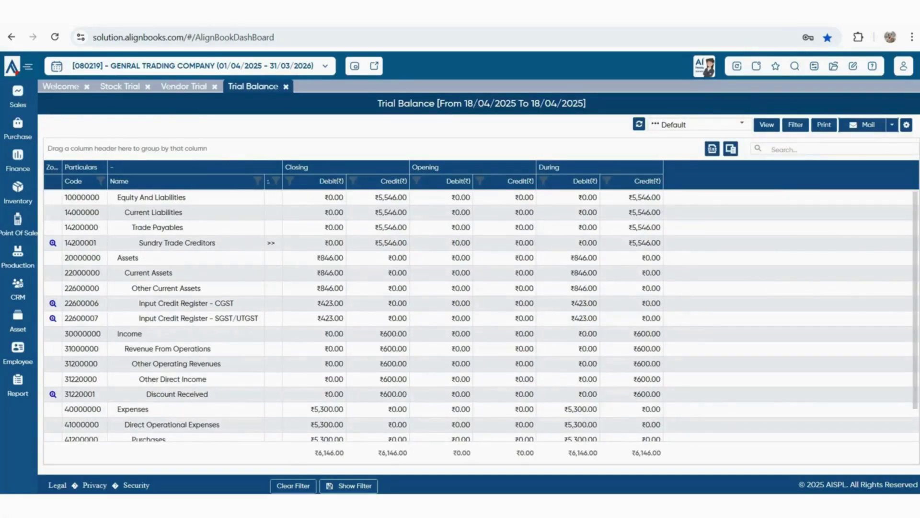
pyautogui.scroll(-1, 479, 316)
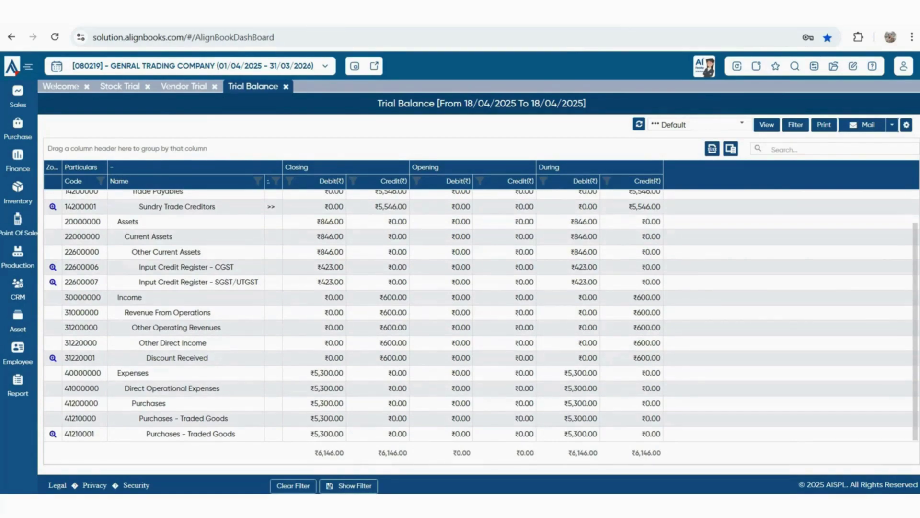
pyautogui.scroll(1, 479, 315)
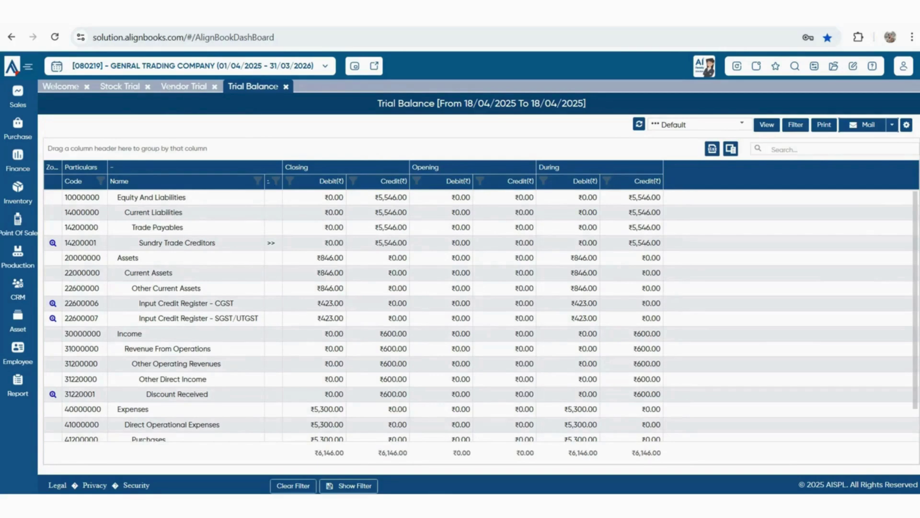
pyautogui.click(120, 86)
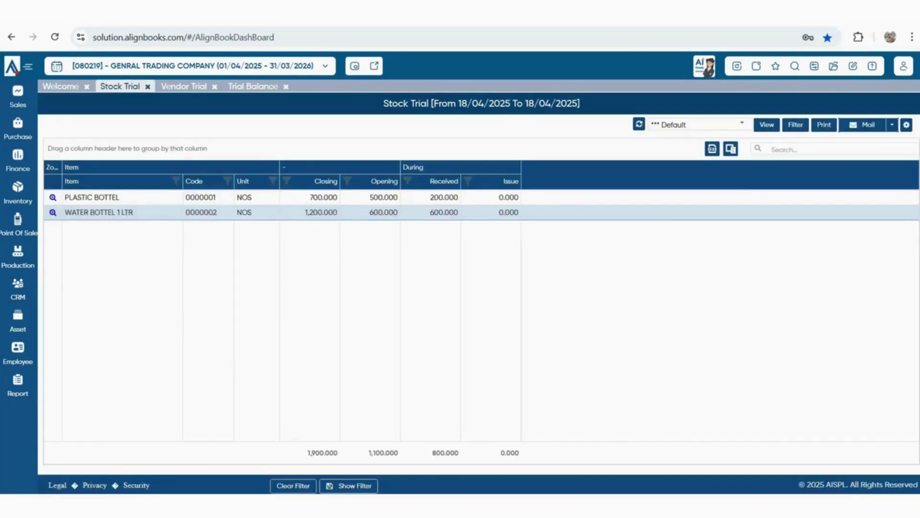
# Open PLASTIC BOTTEL's stock ledger and purchase bill T0025, then close all pages
pyautogui.click(53, 198)
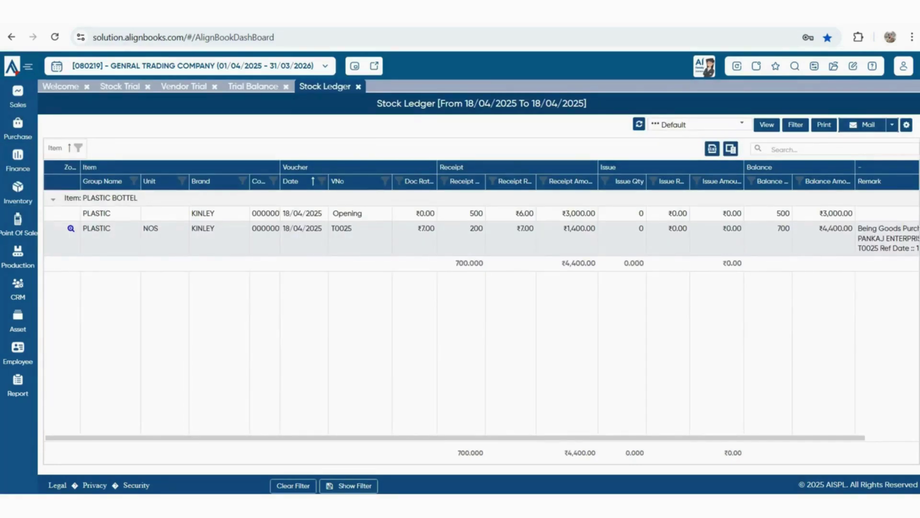
pyautogui.doubleClick(286, 228)
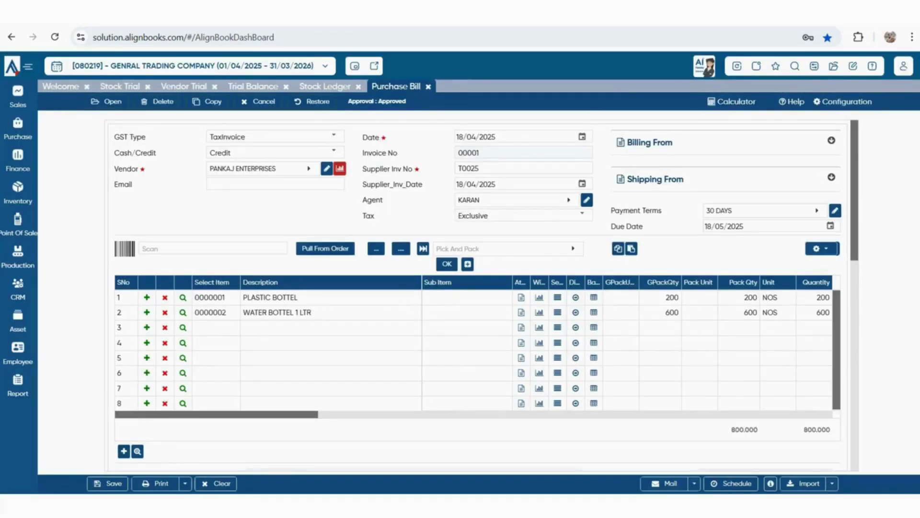
pyautogui.click(12, 67)
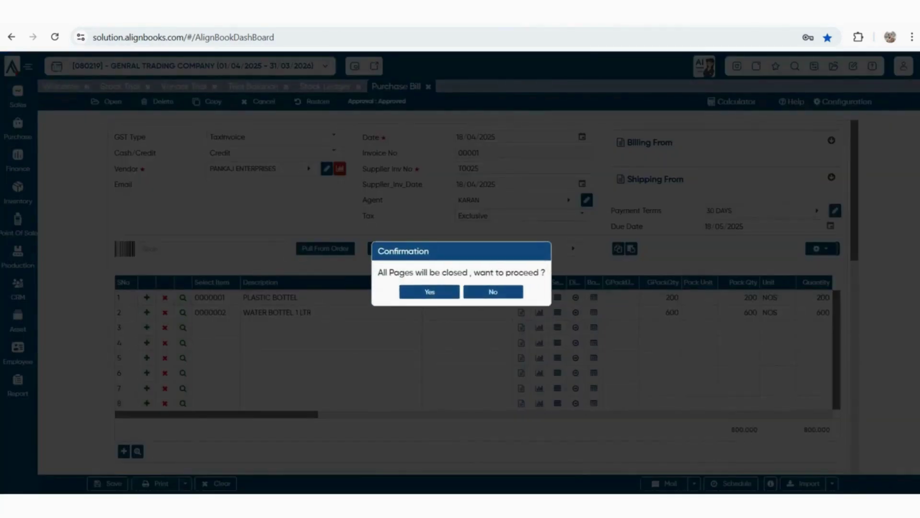
pyautogui.click(430, 292)
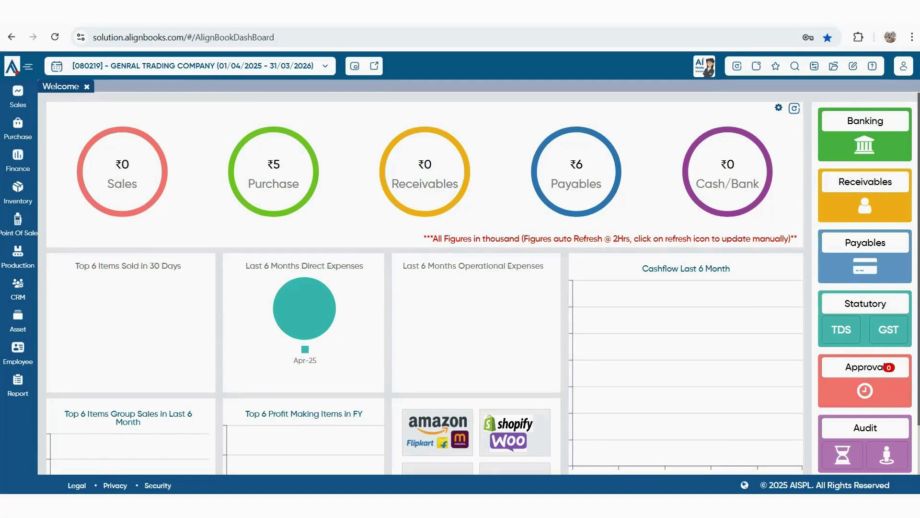
# Browse the Sales menu's submenus and start a blank Sales Order numbered 00001
pyautogui.click(17, 96)
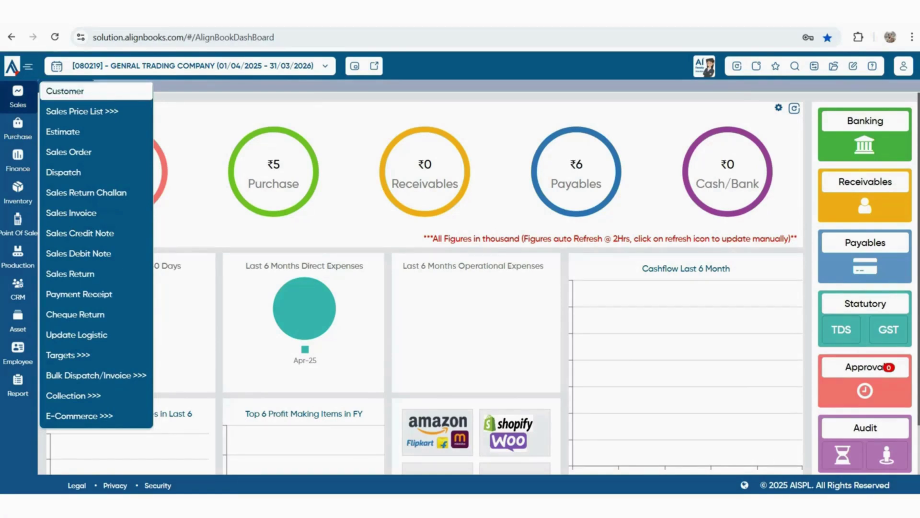
pyautogui.moveTo(95, 112)
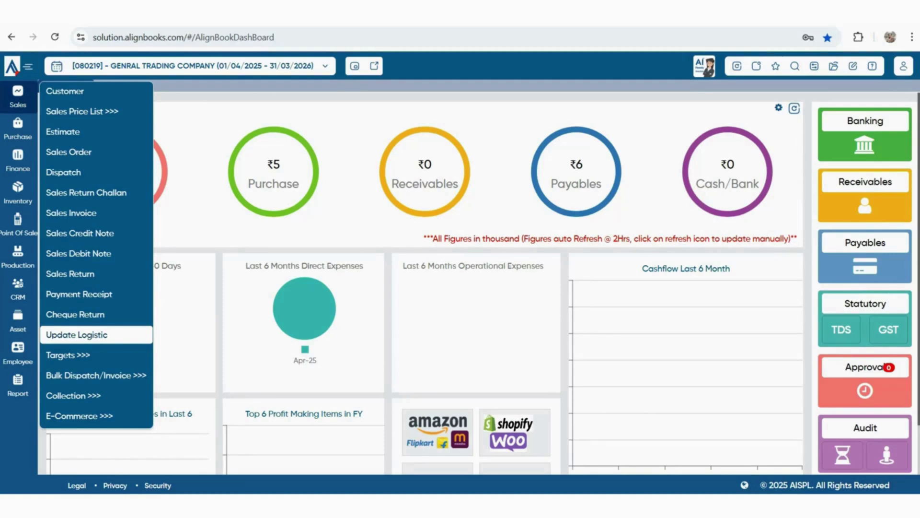
pyautogui.moveTo(67, 355)
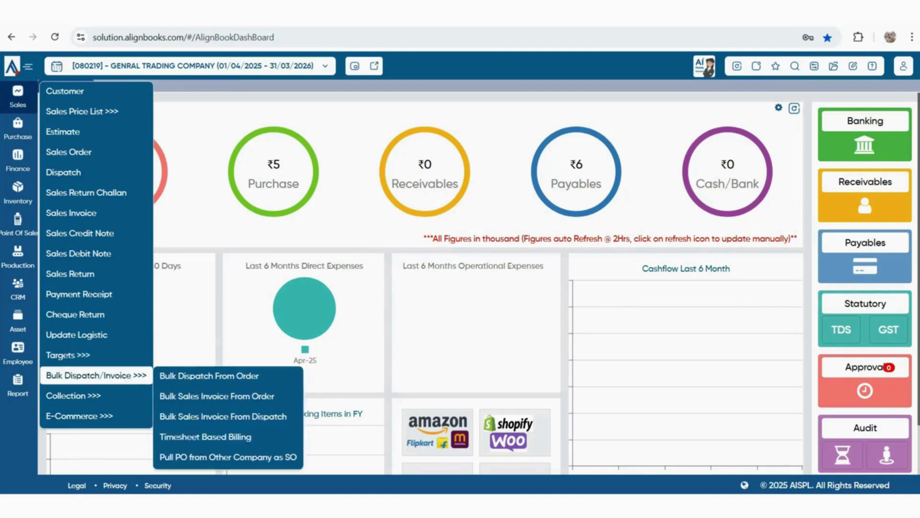
pyautogui.moveTo(72, 395)
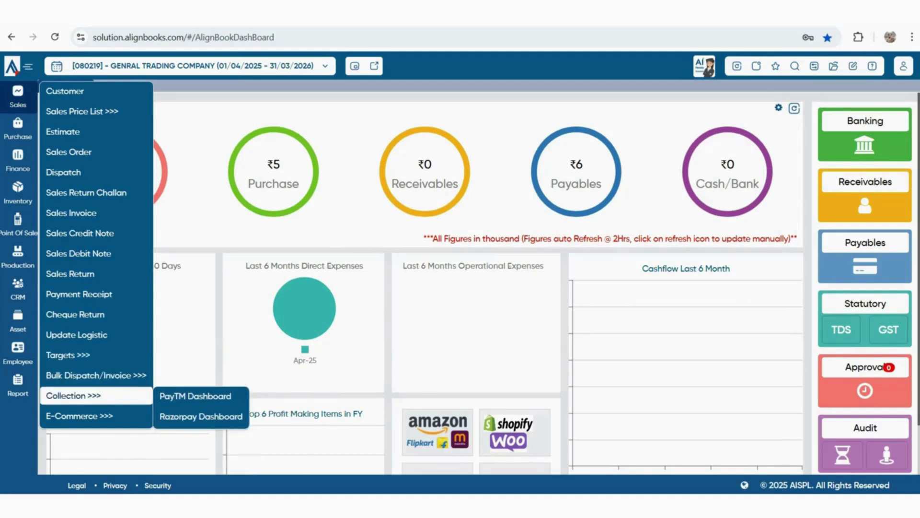
pyautogui.moveTo(79, 415)
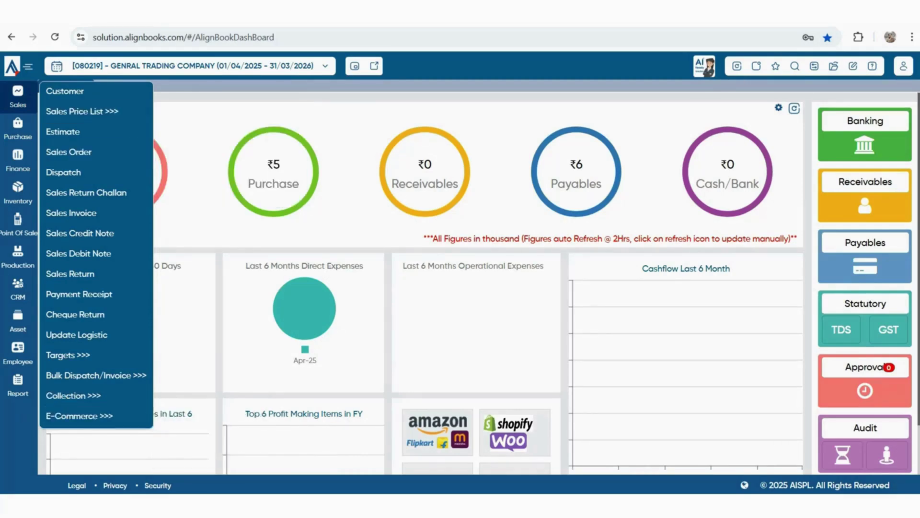
pyautogui.click(68, 151)
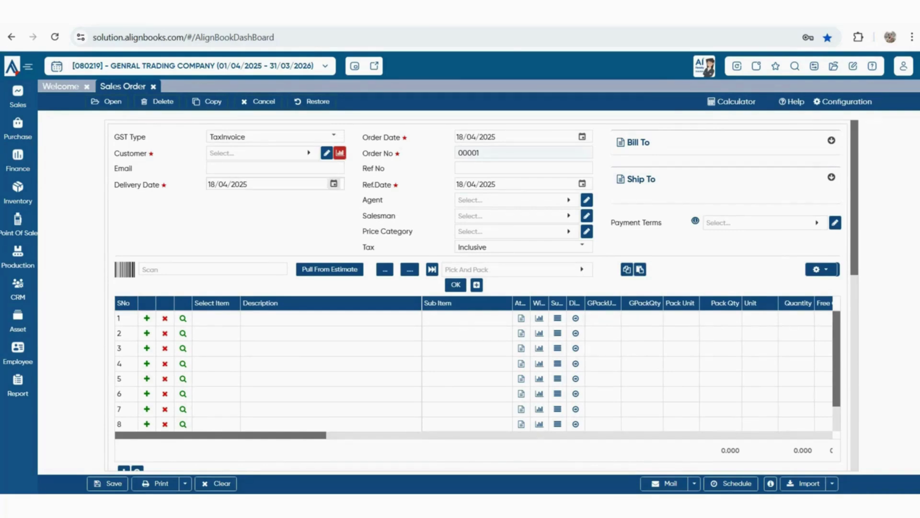
# Leave GST Type as TaxInvoice and bring up the customer lookup listing Cash Sales
pyautogui.click(334, 136)
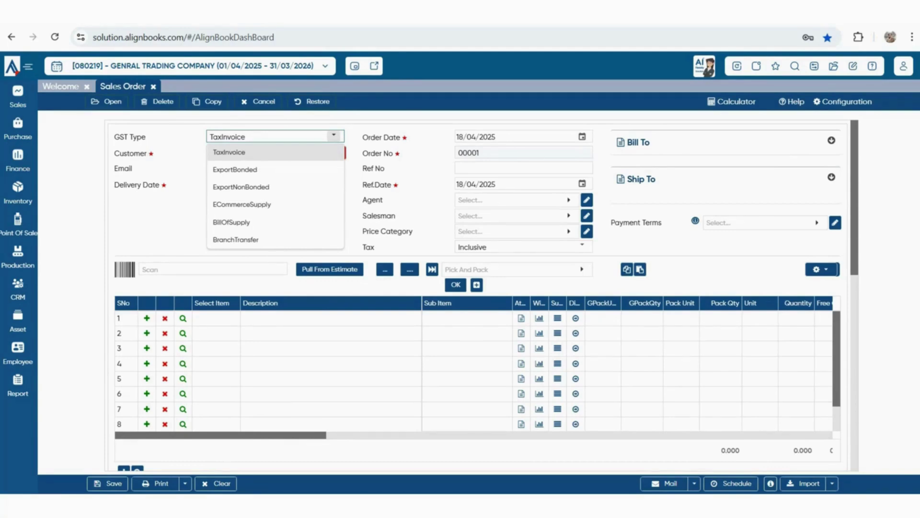
pyautogui.click(334, 136)
pyautogui.click(263, 152)
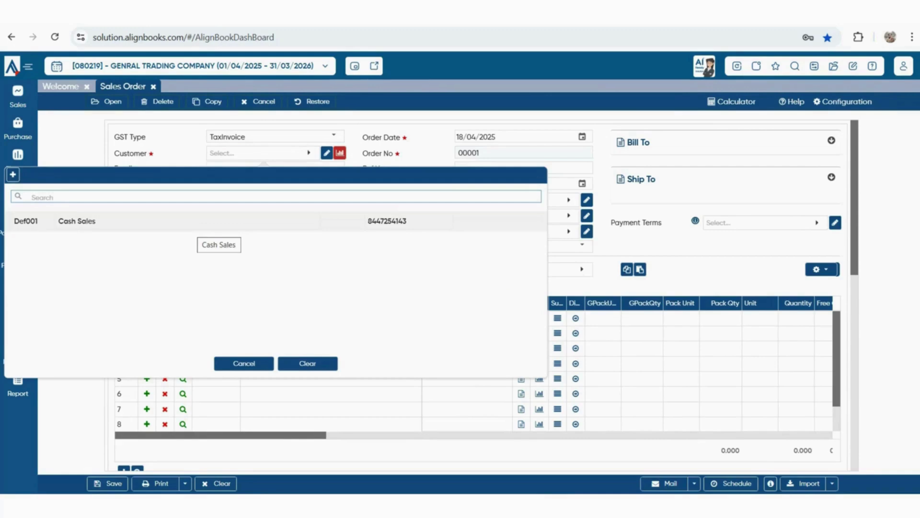
# Create new customer SHUBHAM ENTERPRISES and make it common for sales and purchase
pyautogui.click(13, 174)
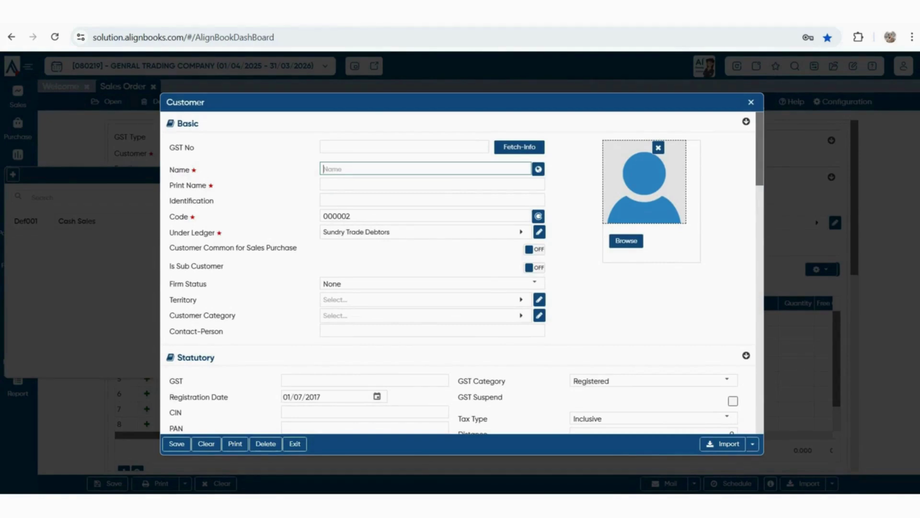
pyautogui.write('SHUBHAM ENTERPRISES')
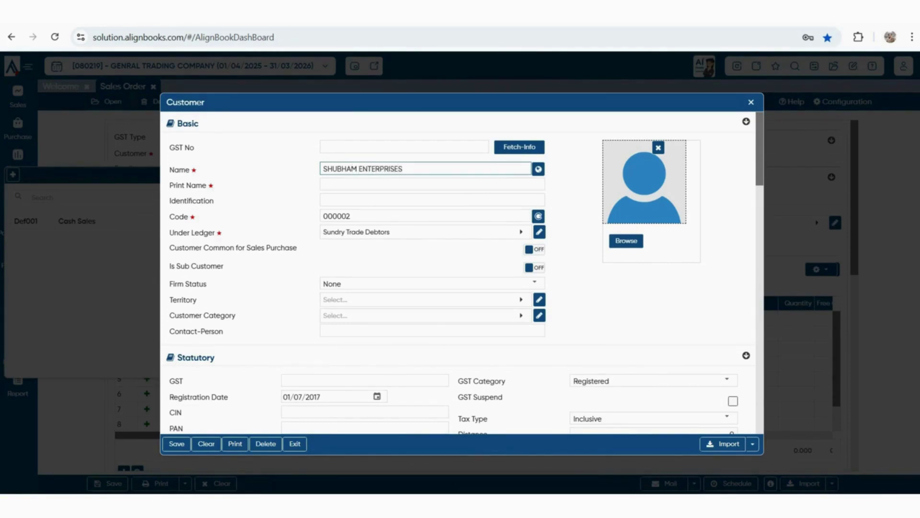
pyautogui.press('Tab')
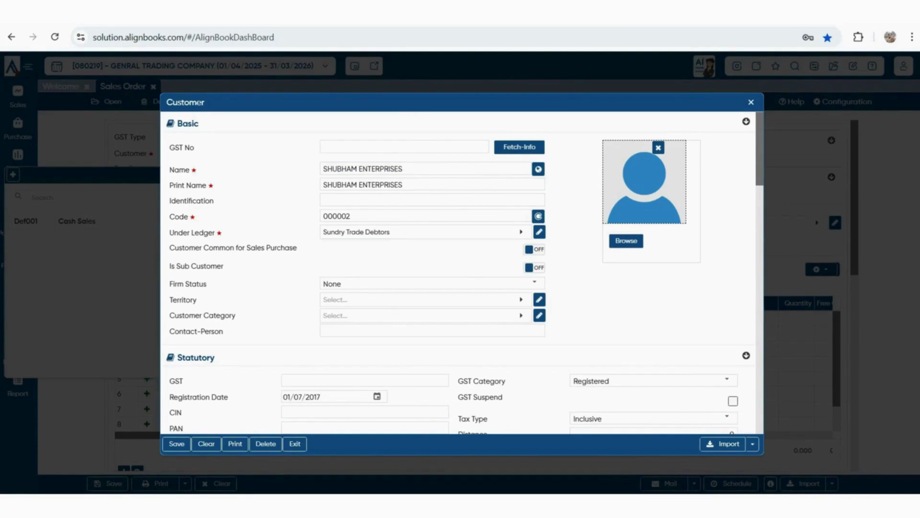
pyautogui.moveTo(169, 248); pyautogui.dragTo(297, 248)
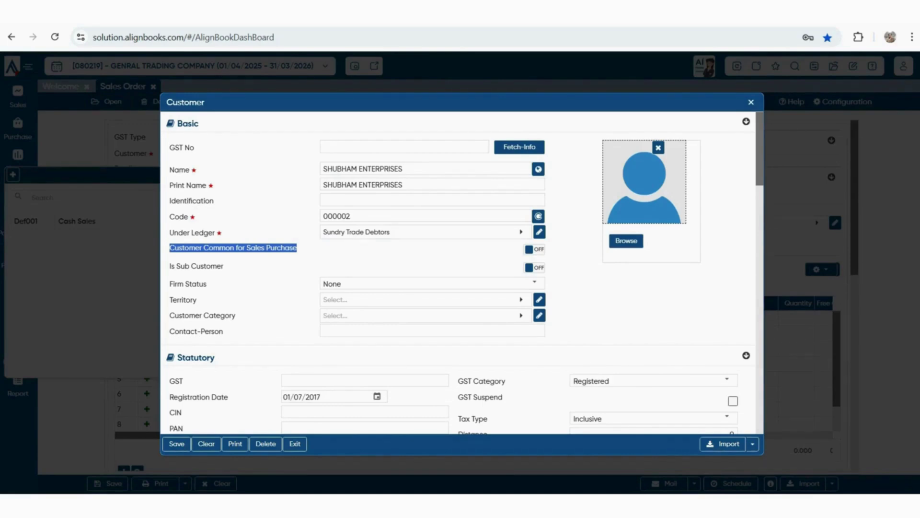
pyautogui.click(534, 249)
# Set the customer's GST Category to Unregistered and Tax Type to Exclusive
pyautogui.scroll(-1, 535, 249)
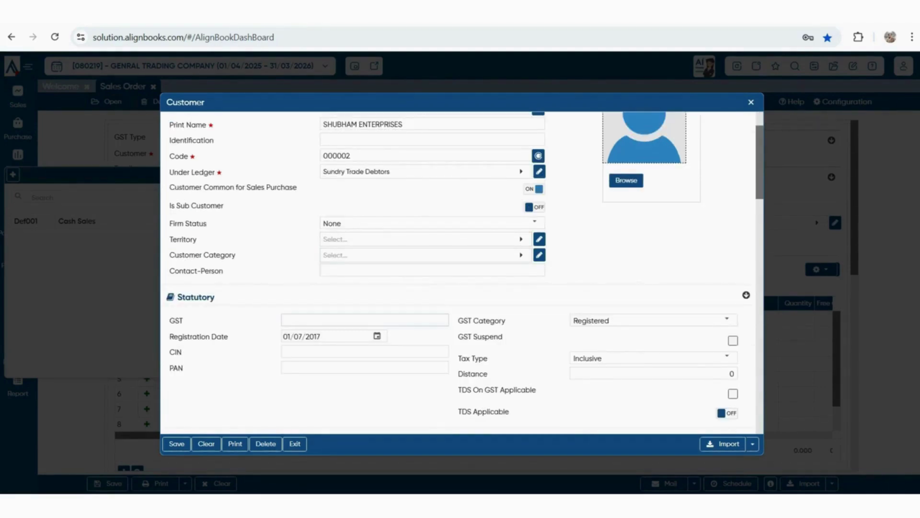
pyautogui.scroll(-1, 462, 273)
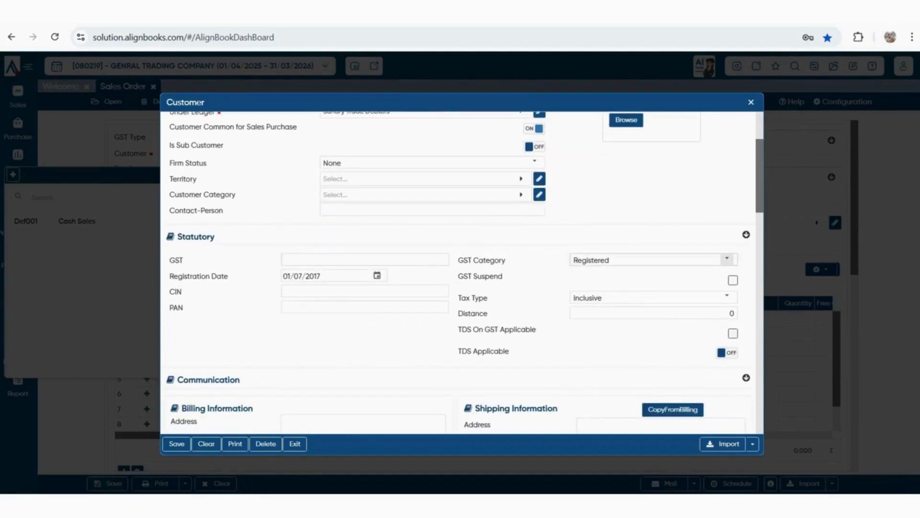
pyautogui.click(727, 259)
pyautogui.click(686, 292)
pyautogui.click(727, 297)
pyautogui.click(590, 330)
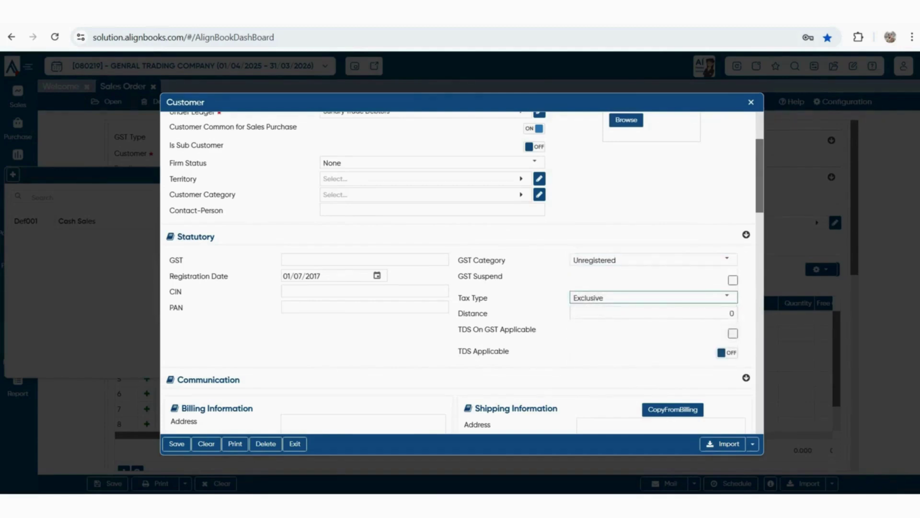
pyautogui.scroll(-2, 589, 330)
pyautogui.scroll(-2, 463, 274)
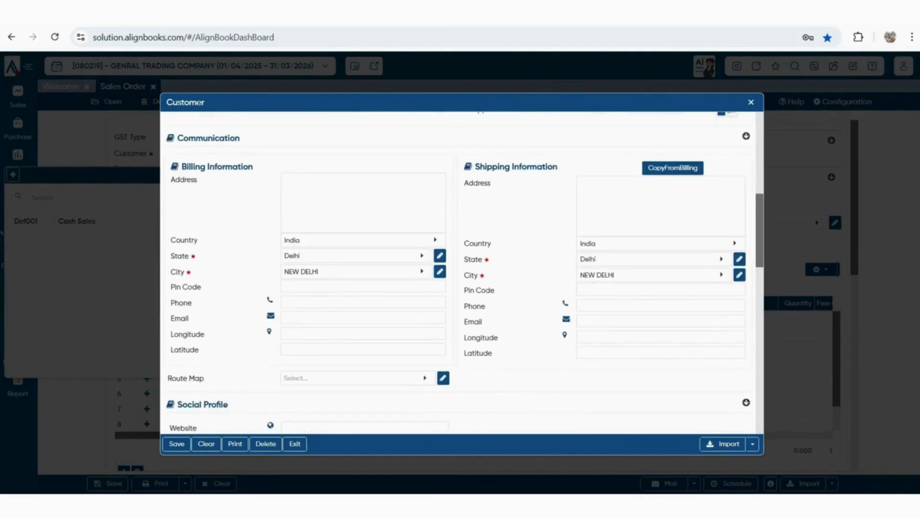
pyautogui.scroll(-6, 463, 273)
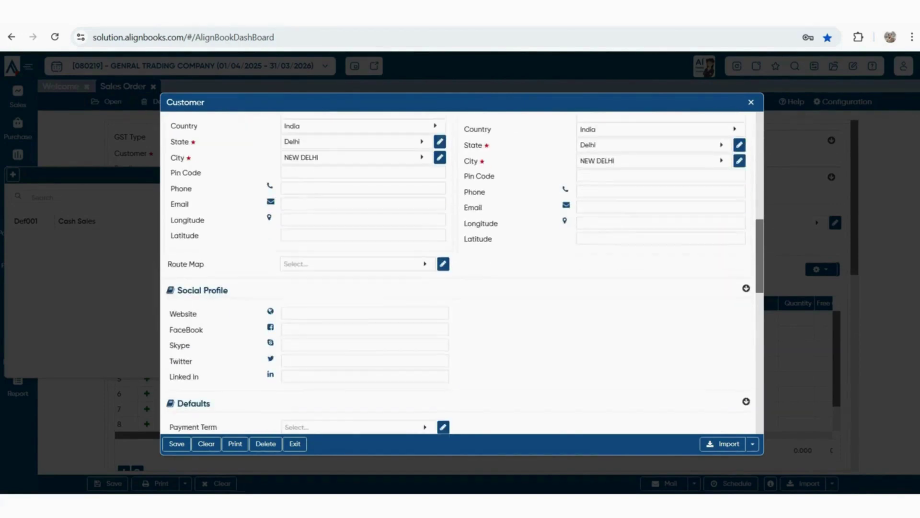
pyautogui.scroll(-1, 462, 273)
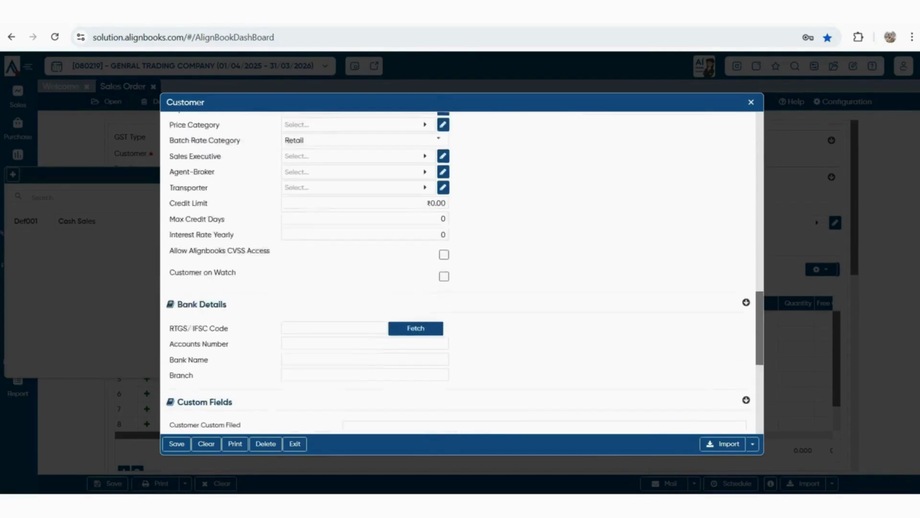
pyautogui.scroll(1, 462, 273)
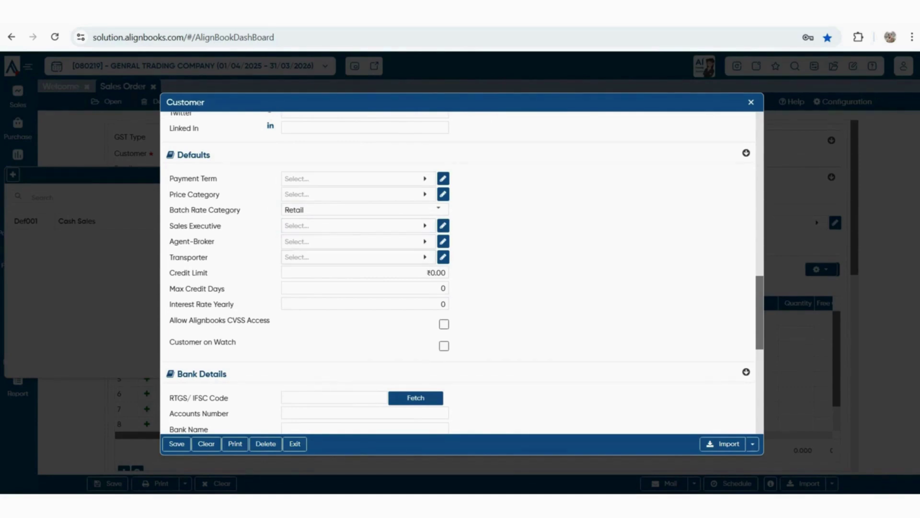
# Check credit limit and credit days, allow Alignbooks CVSS access, and save the customer
pyautogui.click(364, 272)
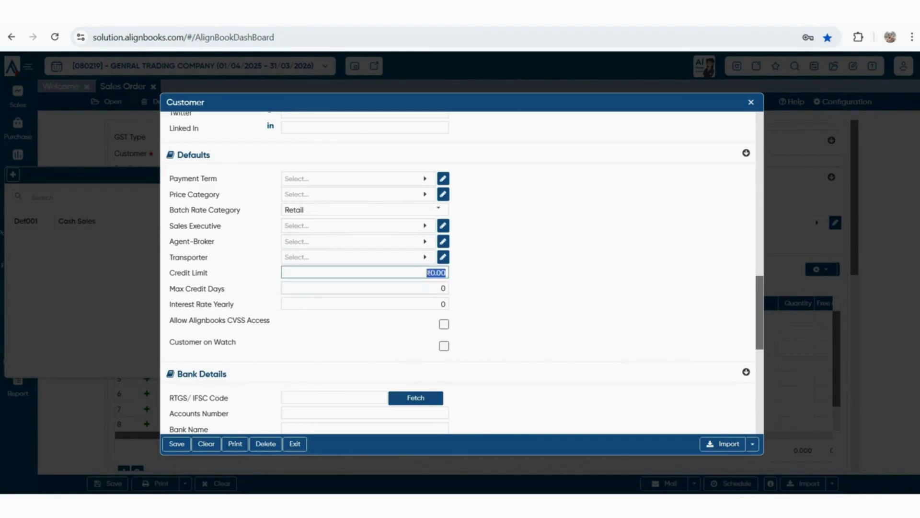
pyautogui.click(364, 288)
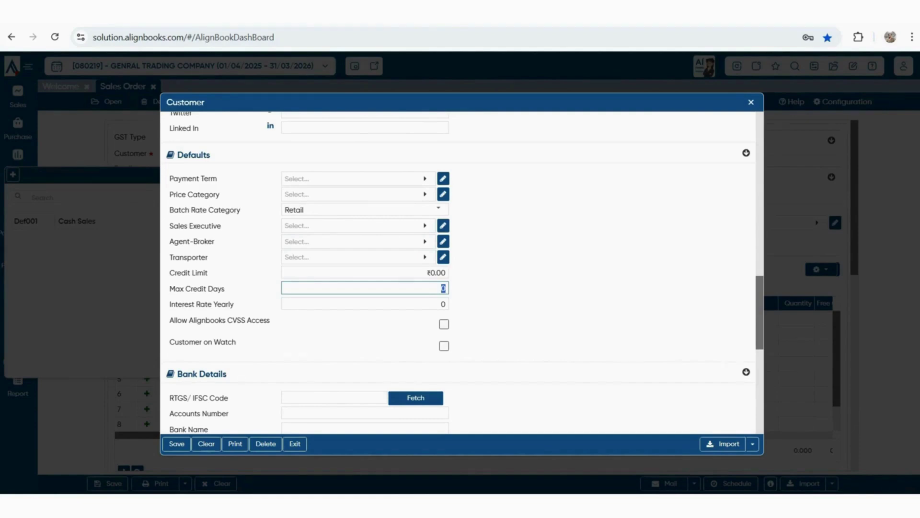
pyautogui.scroll(-5, 458, 273)
pyautogui.scroll(4, 463, 274)
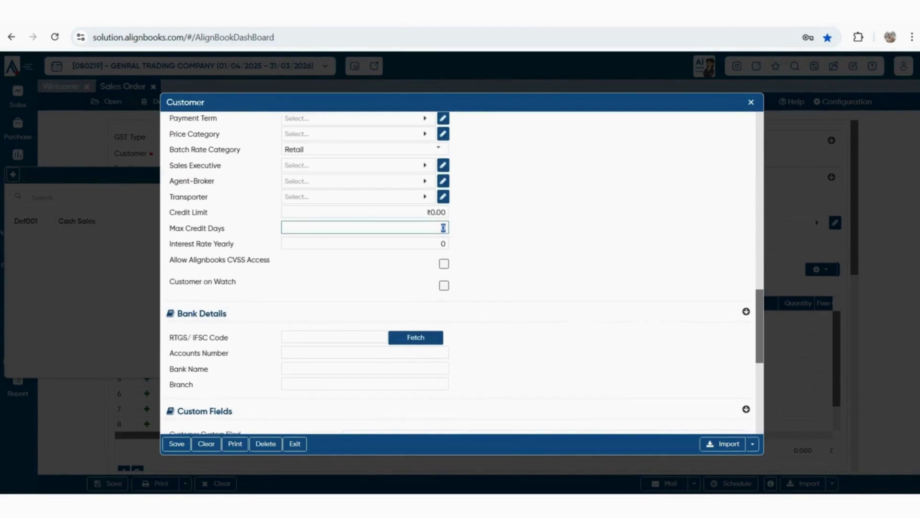
pyautogui.moveTo(174, 259); pyautogui.dragTo(270, 259)
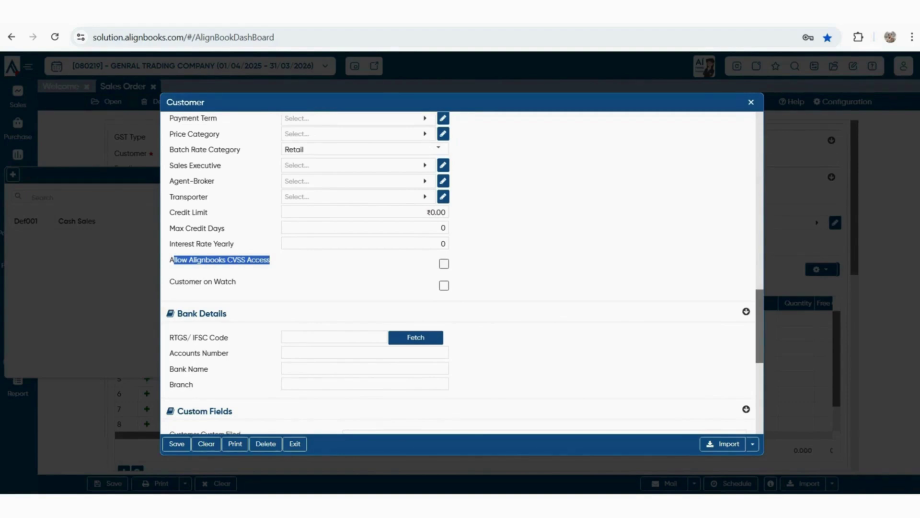
pyautogui.click(444, 263)
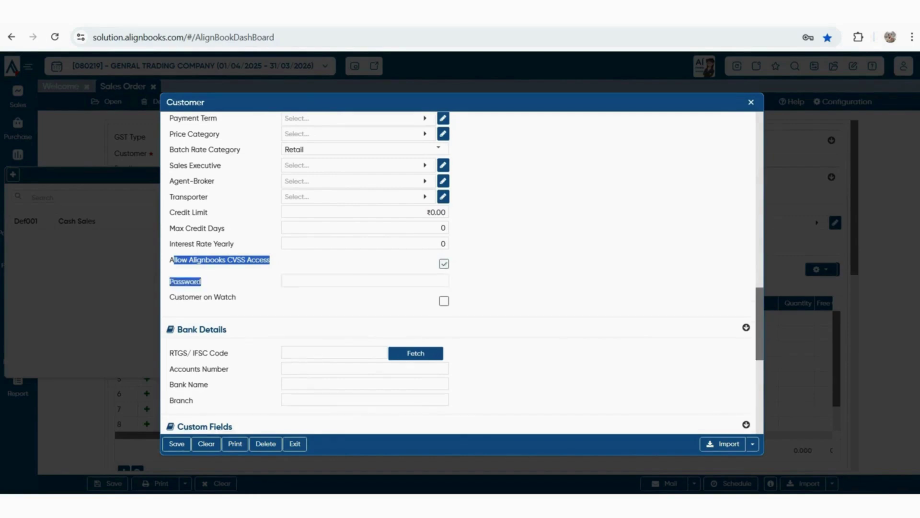
pyautogui.scroll(4, 460, 269)
pyautogui.scroll(-3, 460, 268)
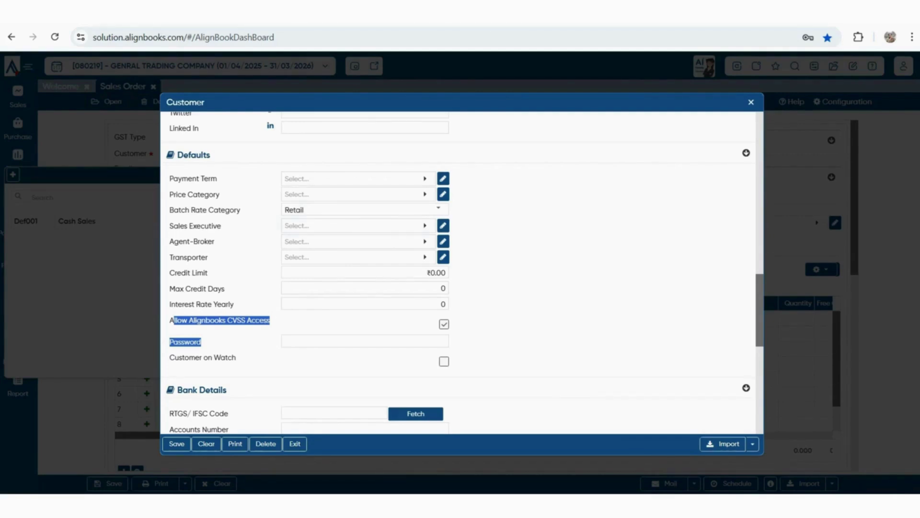
pyautogui.click(177, 443)
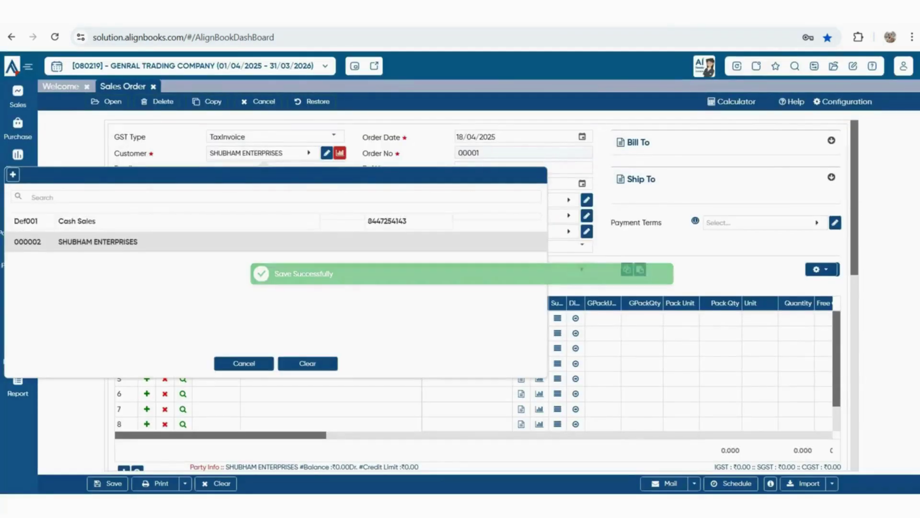
# Confirm SHUBHAM ENTERPRISES as the customer and assign KARAN as the order's agent
pyautogui.click(163, 242)
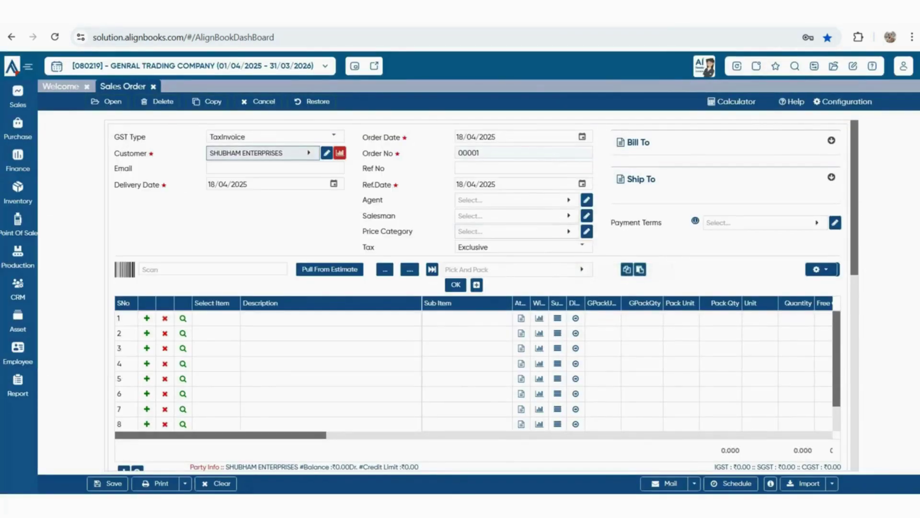
pyautogui.click(513, 200)
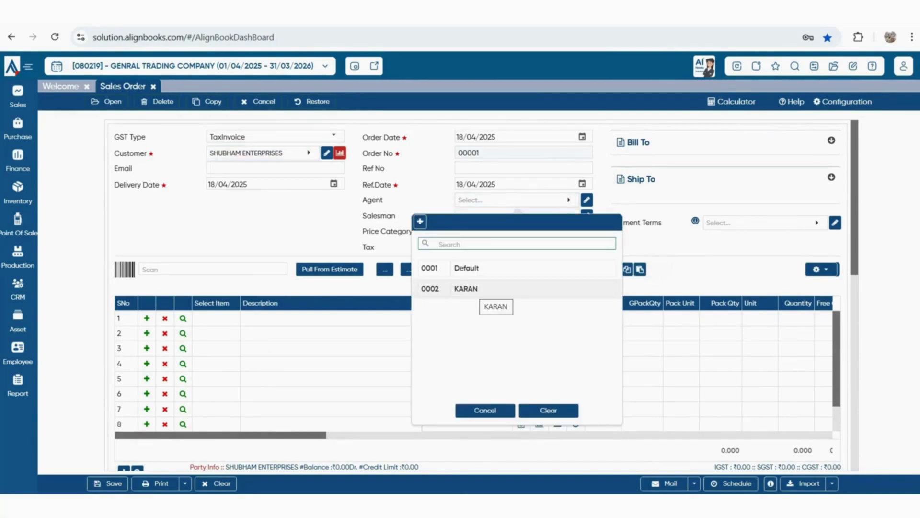
pyautogui.click(484, 290)
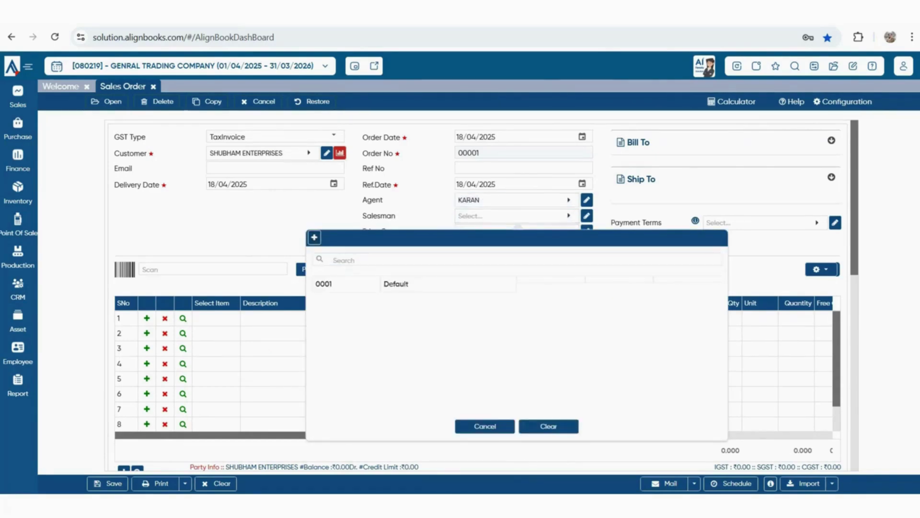
# Create and save a new salesman RAMAN with commission rate 1
pyautogui.click(314, 237)
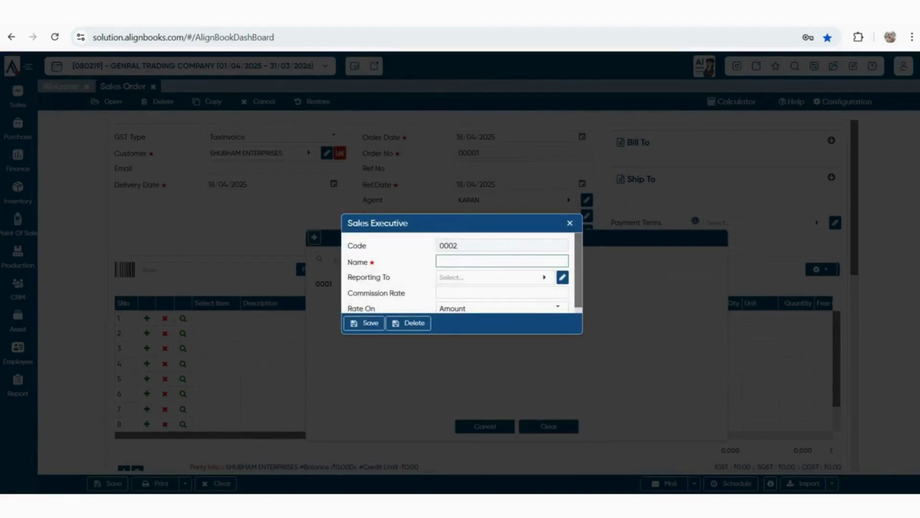
pyautogui.write('raman')
pyautogui.press('BackSpace')
pyautogui.press('BackSpace')
pyautogui.press('BackSpace')
pyautogui.press('BackSpace')
pyautogui.press('BackSpace')
pyautogui.write('raj')
pyautogui.press('BackSpace')
pyautogui.press('BackSpace')
pyautogui.press('BackSpace')
pyautogui.write('RAMAN')
pyautogui.click(503, 292)
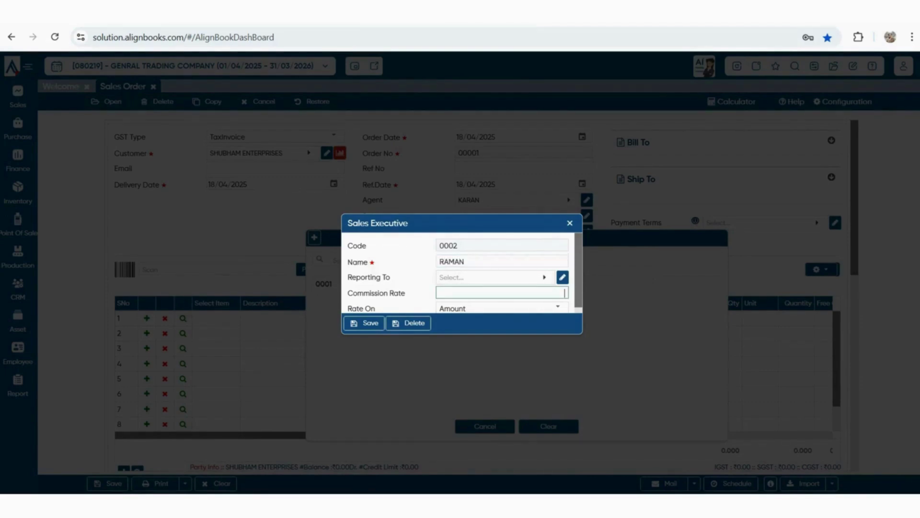
pyautogui.write('1')
pyautogui.press('Tab')
pyautogui.scroll(-1, 460, 273)
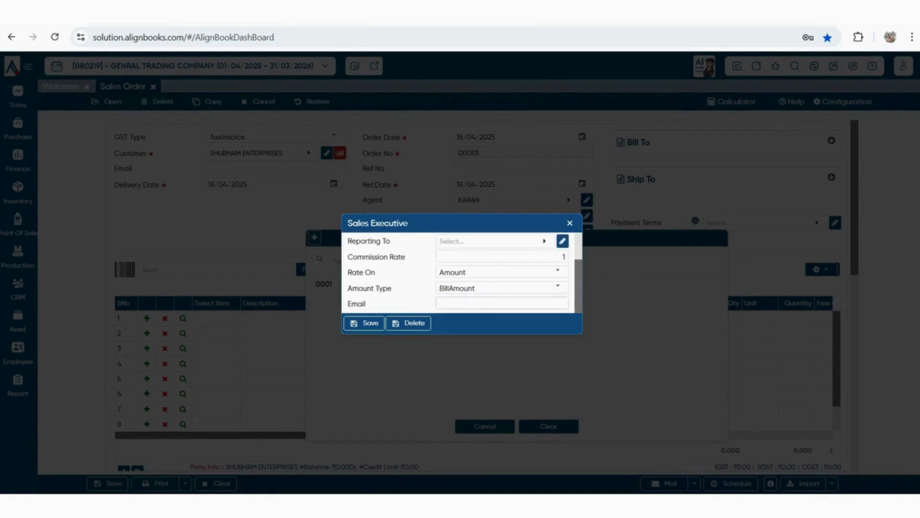
pyautogui.click(364, 323)
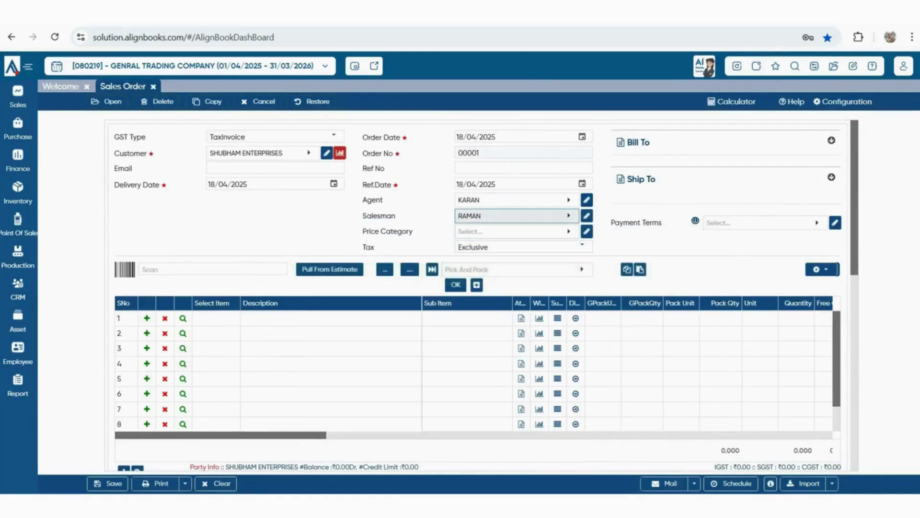
# Leave the price category unchanged and set payment terms to 30 DAYS
pyautogui.click(512, 231)
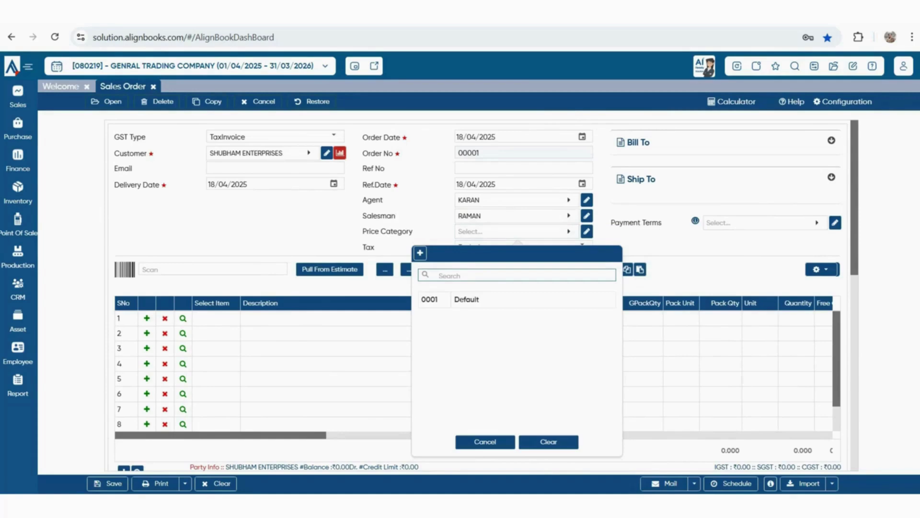
pyautogui.press('Escape')
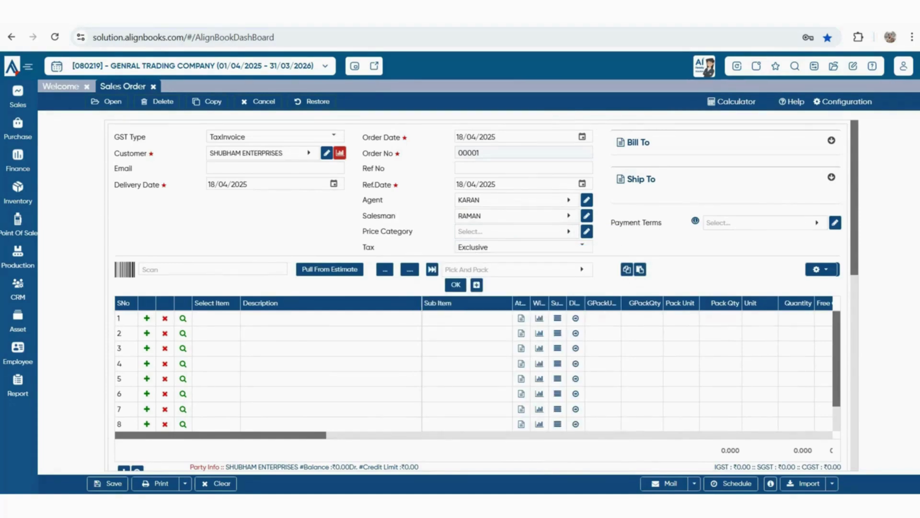
pyautogui.click(762, 223)
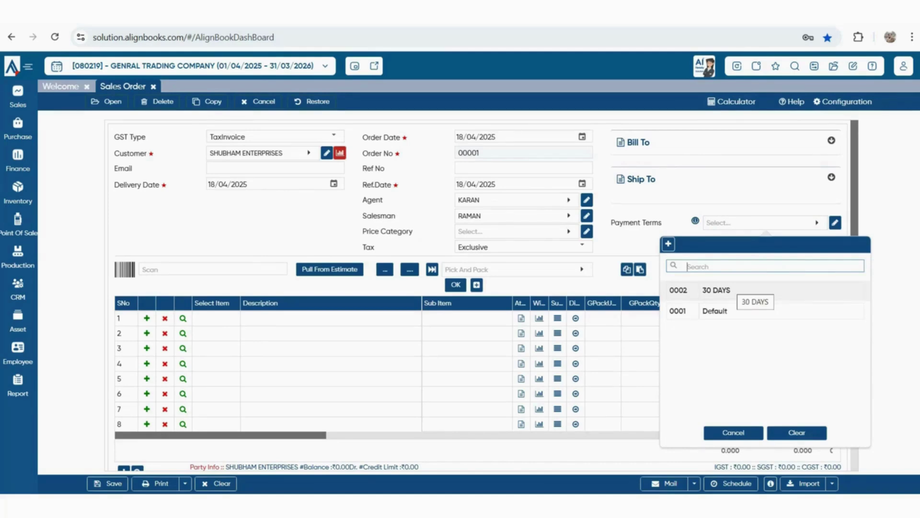
pyautogui.click(729, 290)
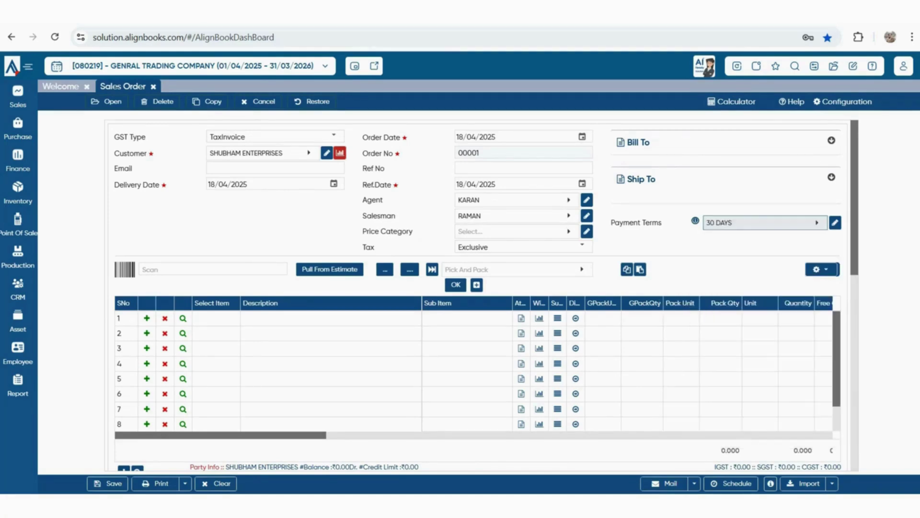
pyautogui.click(831, 141)
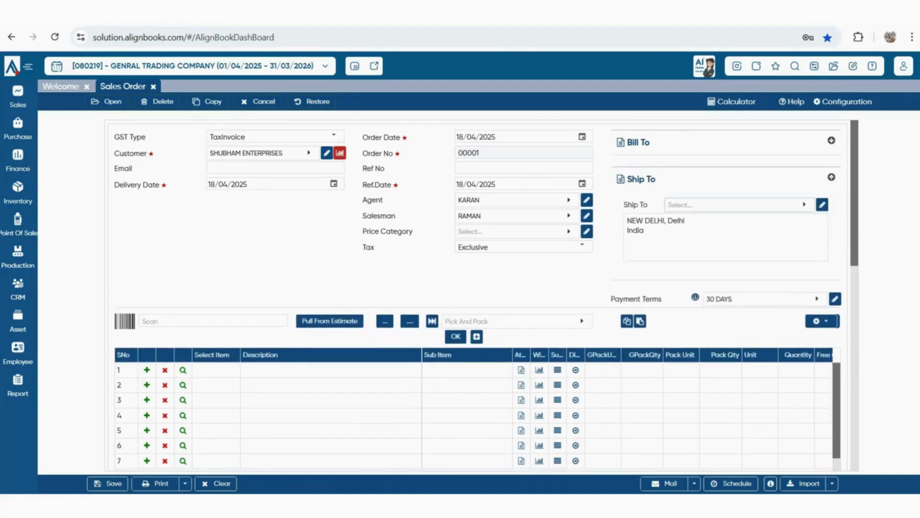
# Open the Ship To lookup and new address form, then close both without adding one
pyautogui.click(740, 205)
pyautogui.click(643, 226)
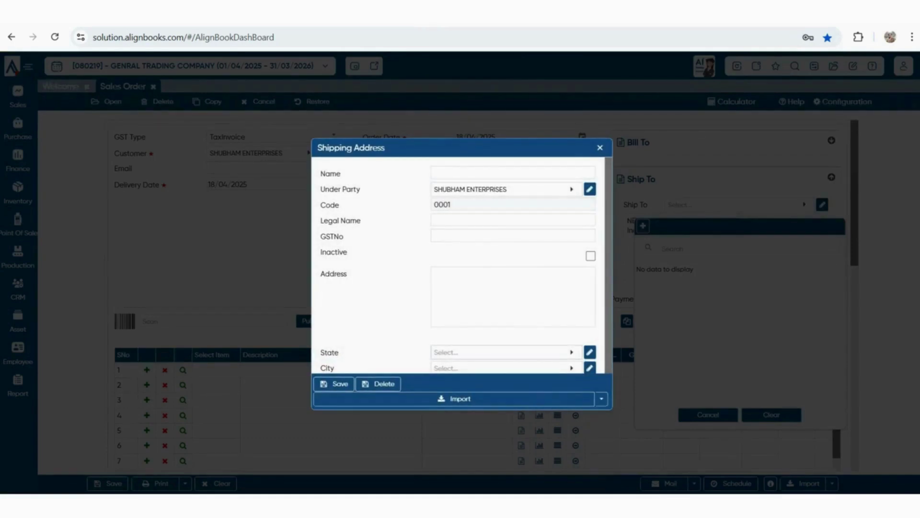
pyautogui.scroll(-1, 467, 265)
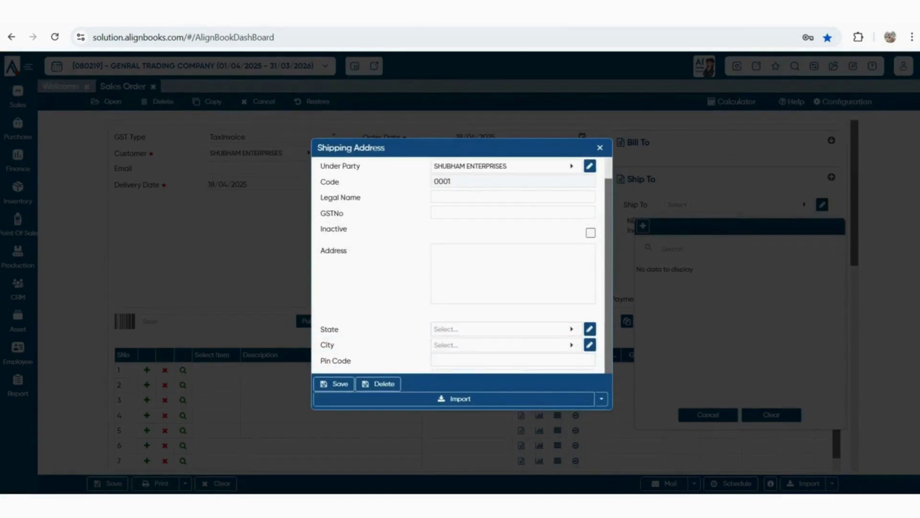
pyautogui.press('Escape')
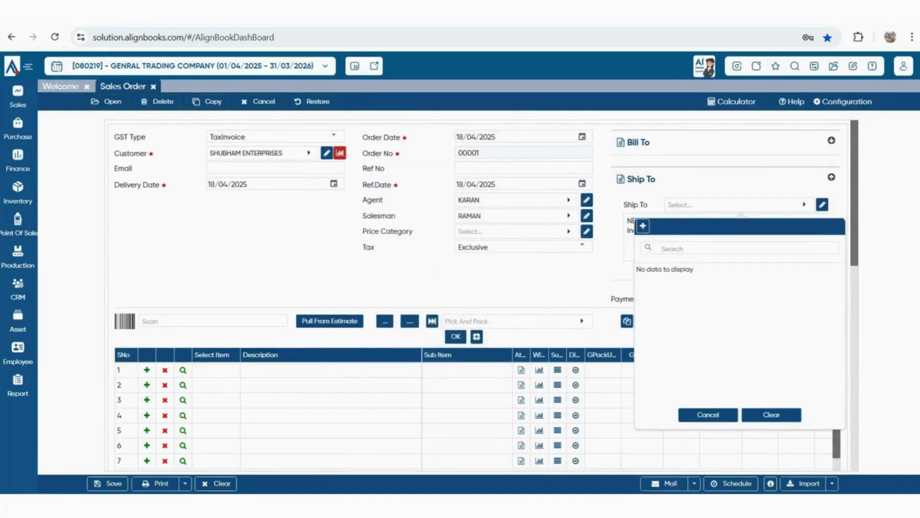
pyautogui.press('Escape')
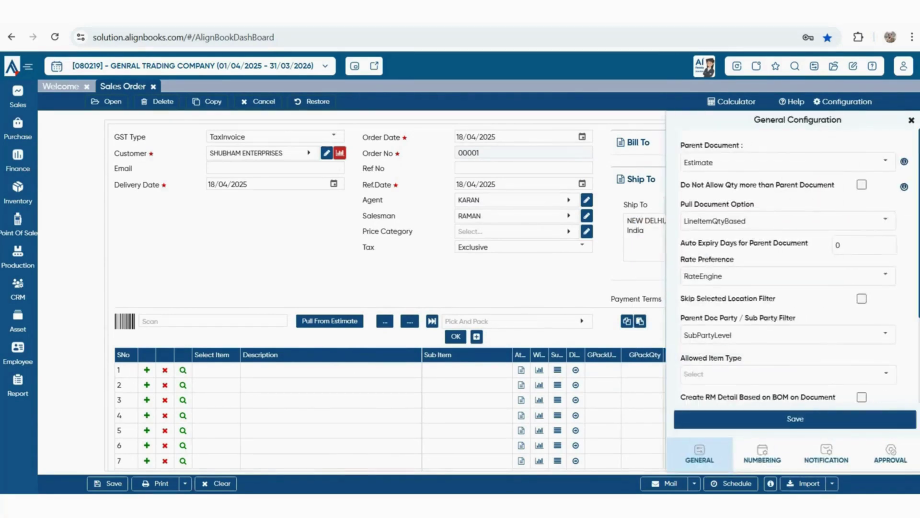
# Set the sales order numbering series to Manual and save the configuration
pyautogui.click(763, 454)
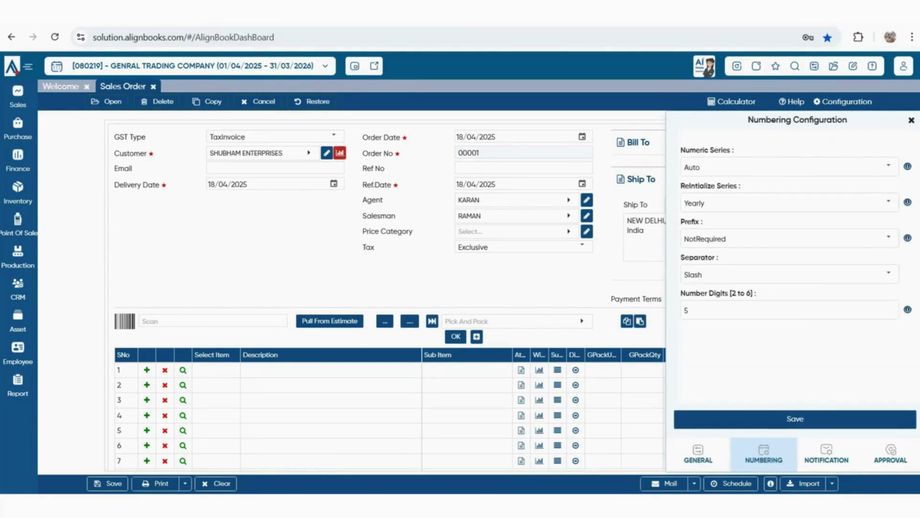
pyautogui.click(888, 166)
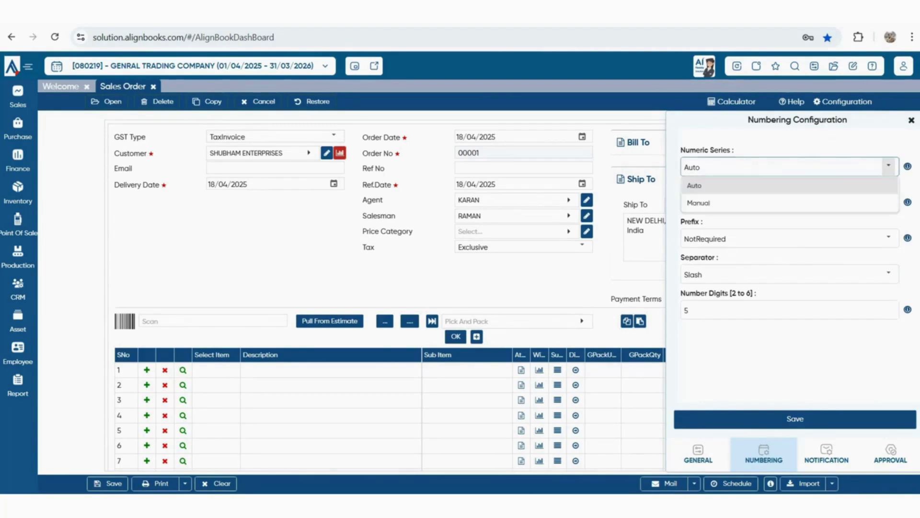
pyautogui.click(699, 203)
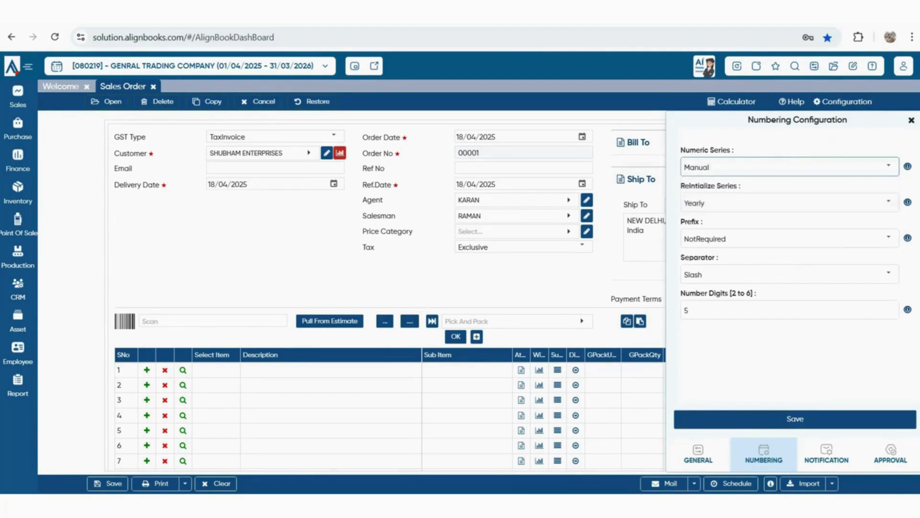
pyautogui.click(795, 418)
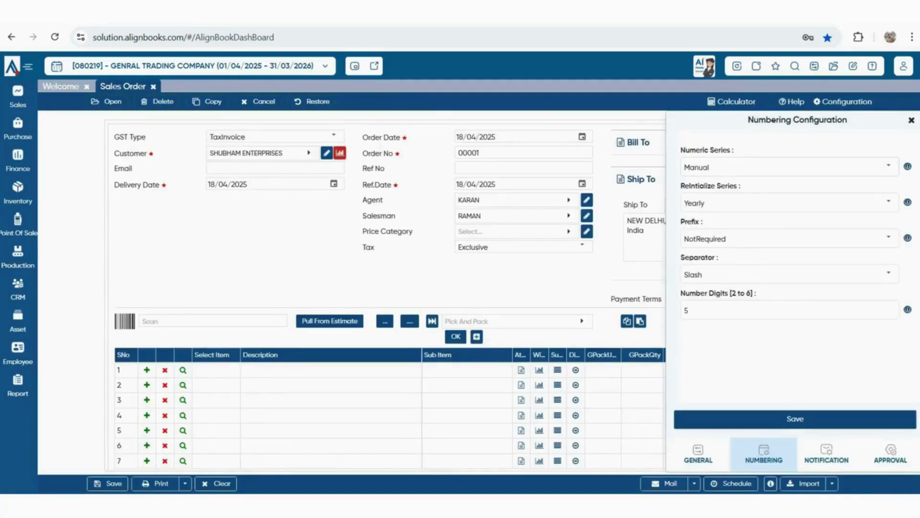
pyautogui.click(911, 121)
# Give order numbers a manual default prefix SO, making this order SO 08650
pyautogui.doubleClick(469, 153)
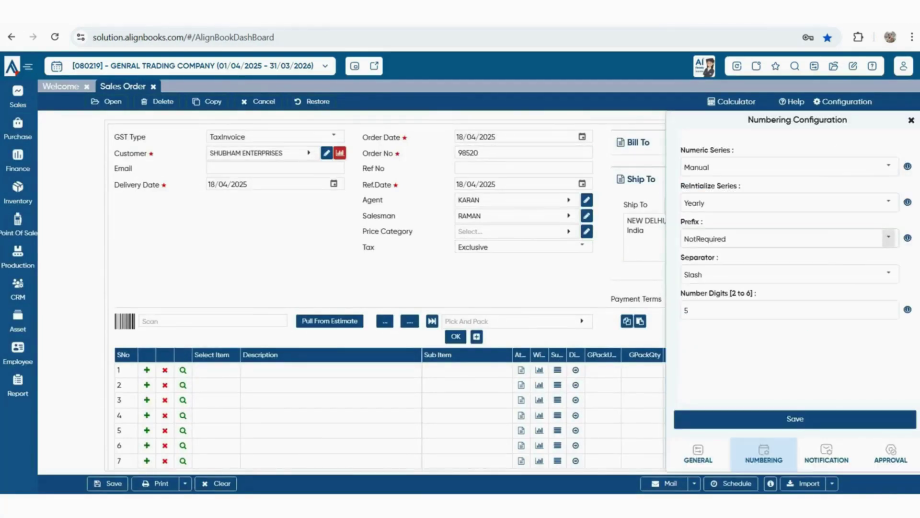
pyautogui.click(889, 237)
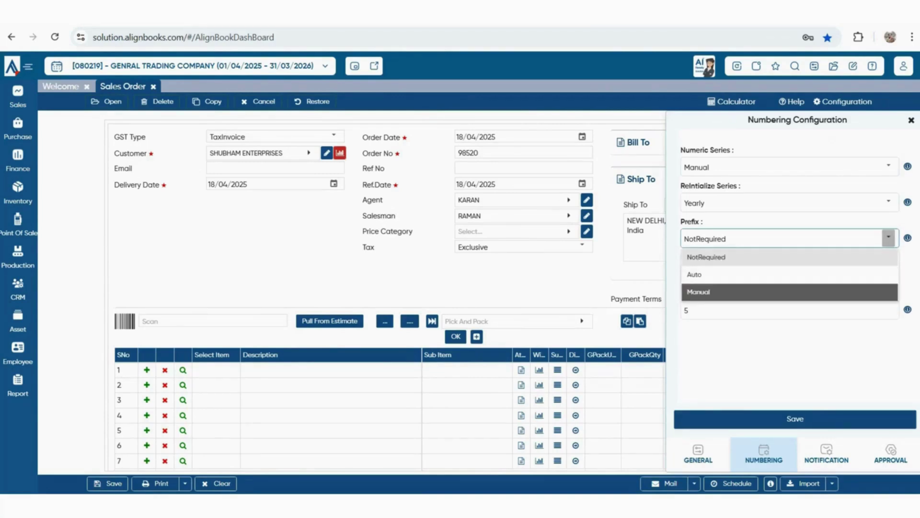
pyautogui.click(698, 291)
pyautogui.click(790, 309)
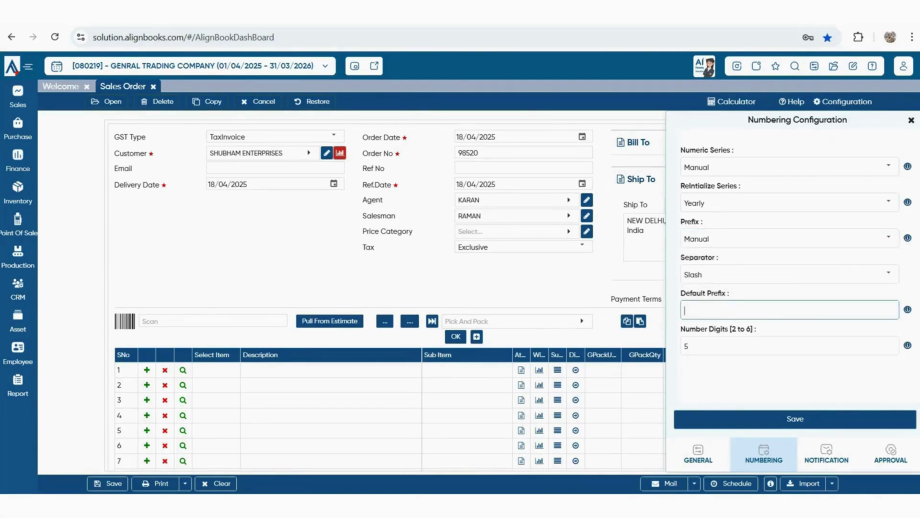
pyautogui.write('SO')
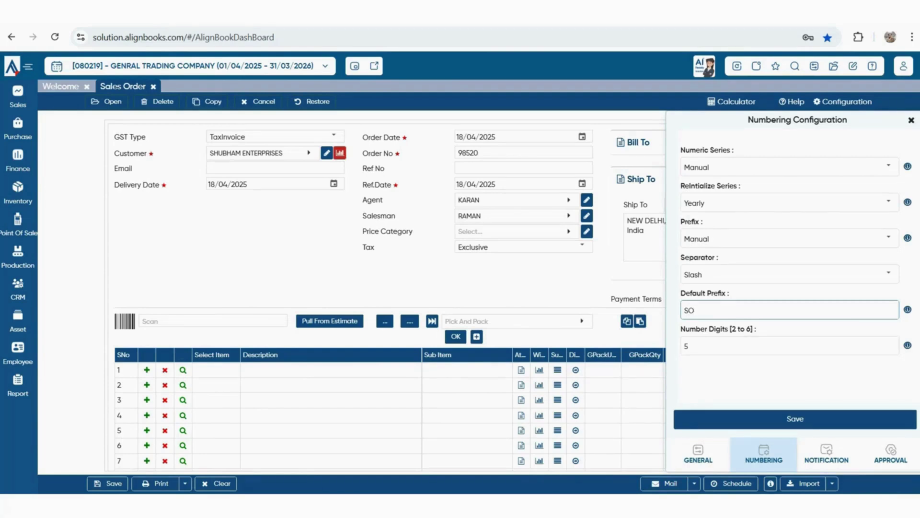
pyautogui.click(795, 419)
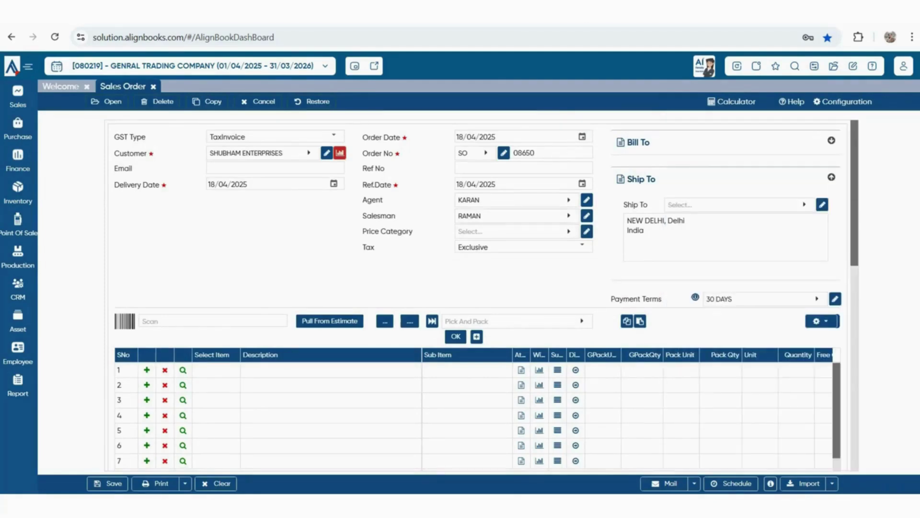
pyautogui.moveTo(538, 153); pyautogui.dragTo(512, 152)
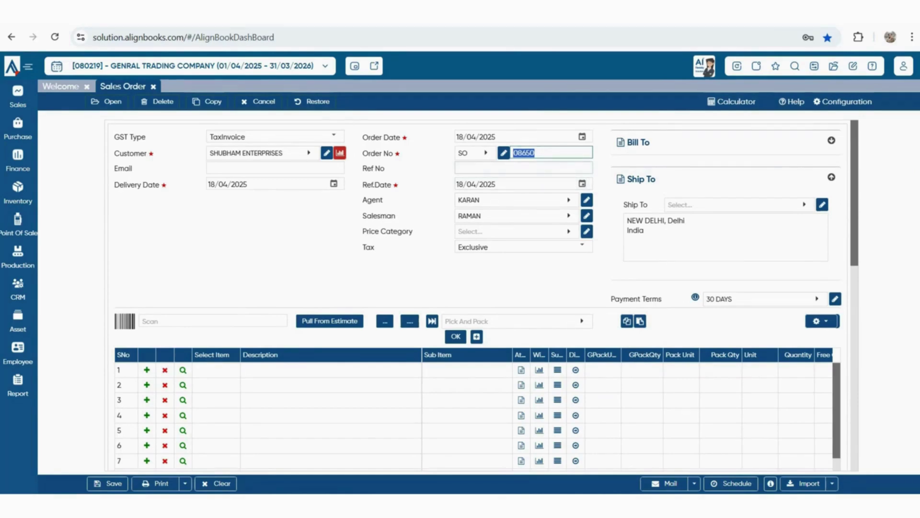
pyautogui.click(523, 168)
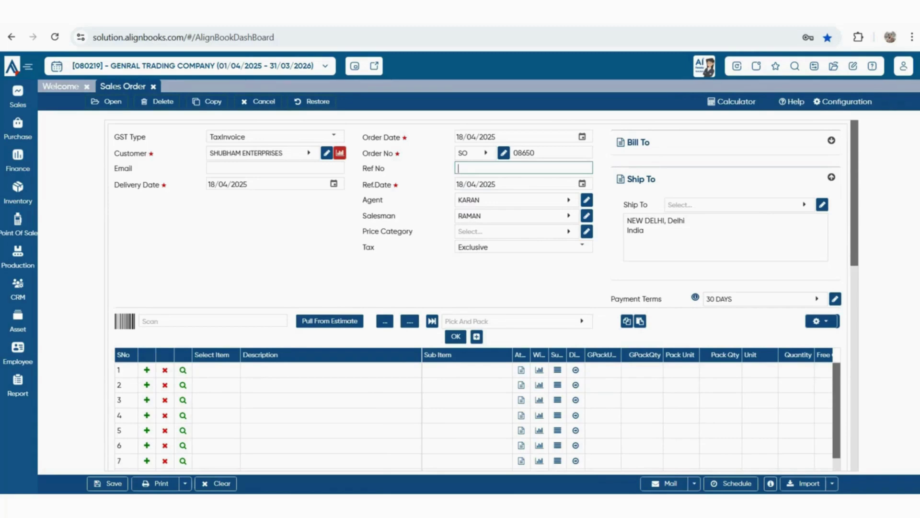
# Add PLASTIC BOTTEL in row 1 with quantity 200 NOS at rate 850
pyautogui.click(216, 370)
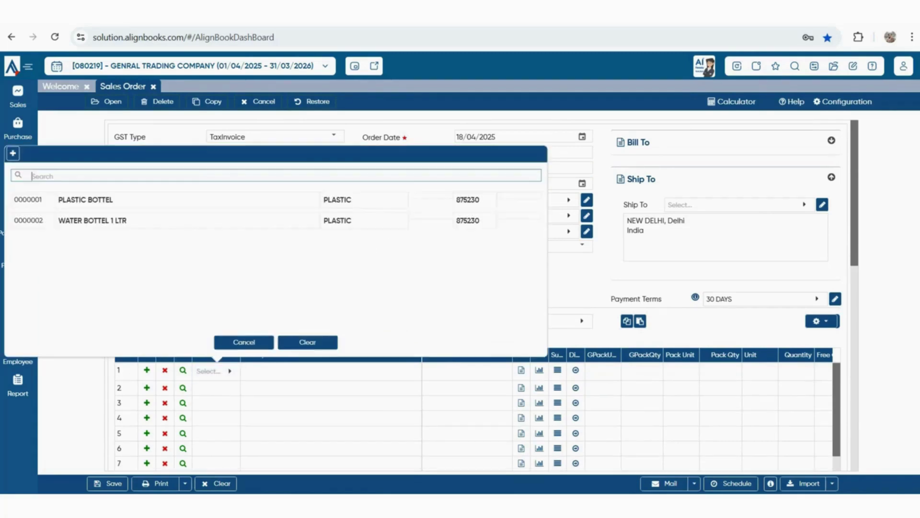
pyautogui.click(191, 199)
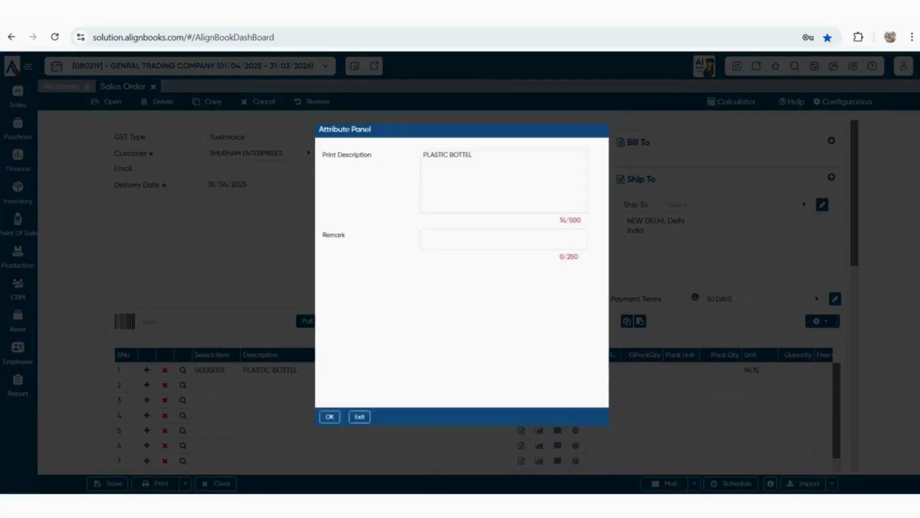
pyautogui.press('Escape')
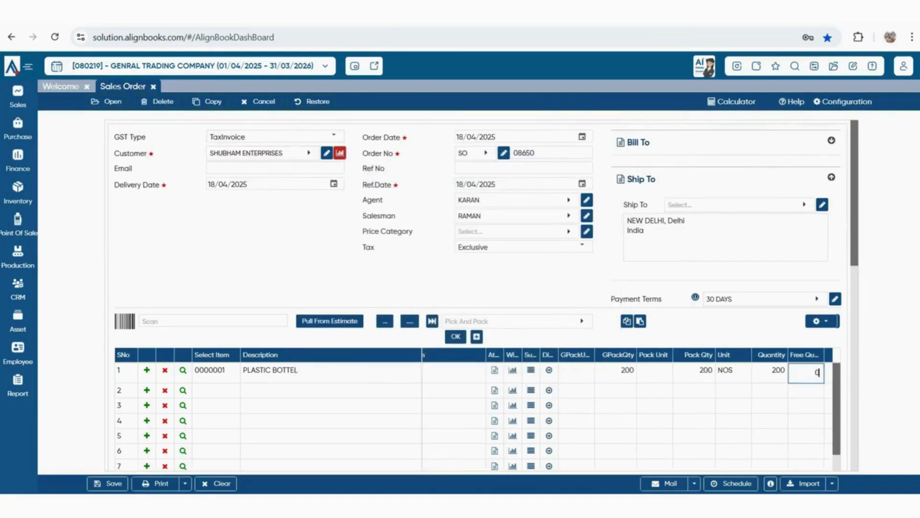
pyautogui.press('Tab')
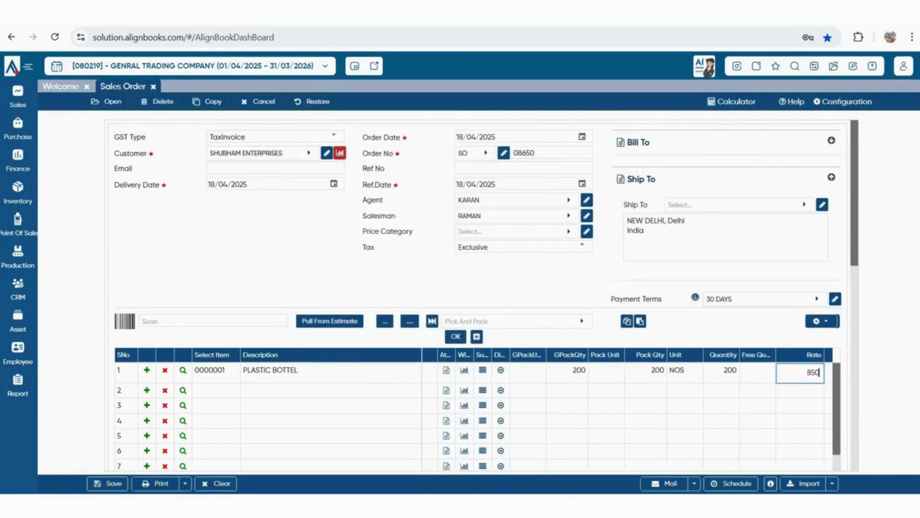
pyautogui.press('Tab')
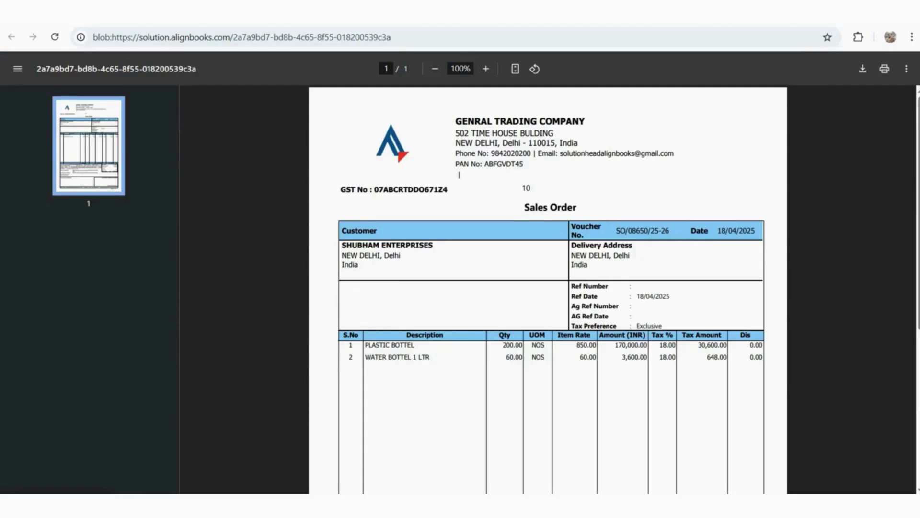
# Check the SO/08650/25-26 printout's customer details and ₹204,848 total, then close it
pyautogui.scroll(-3, 548, 288)
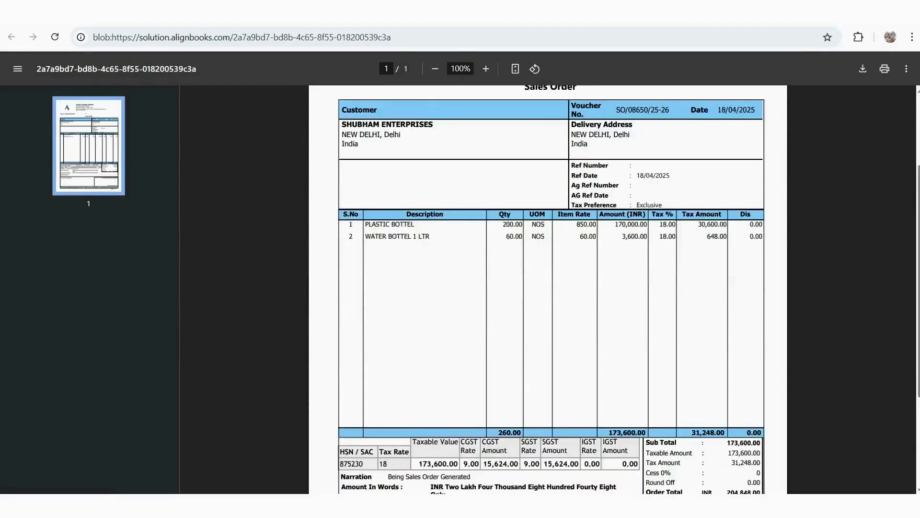
pyautogui.scroll(3, 548, 288)
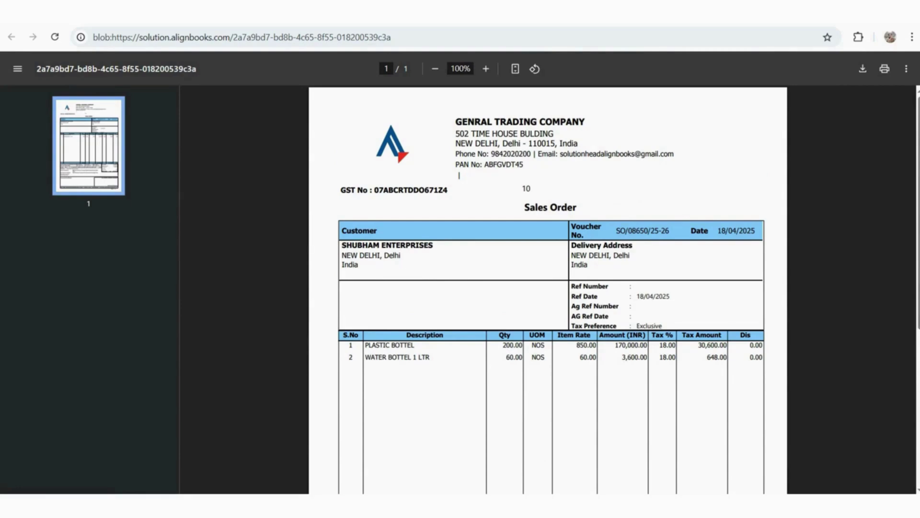
pyautogui.moveTo(342, 246); pyautogui.dragTo(369, 257)
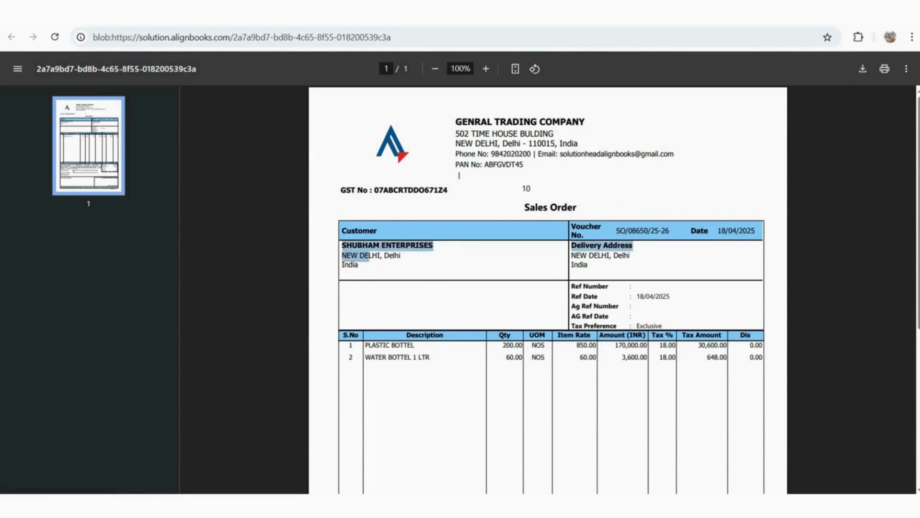
pyautogui.click(459, 175)
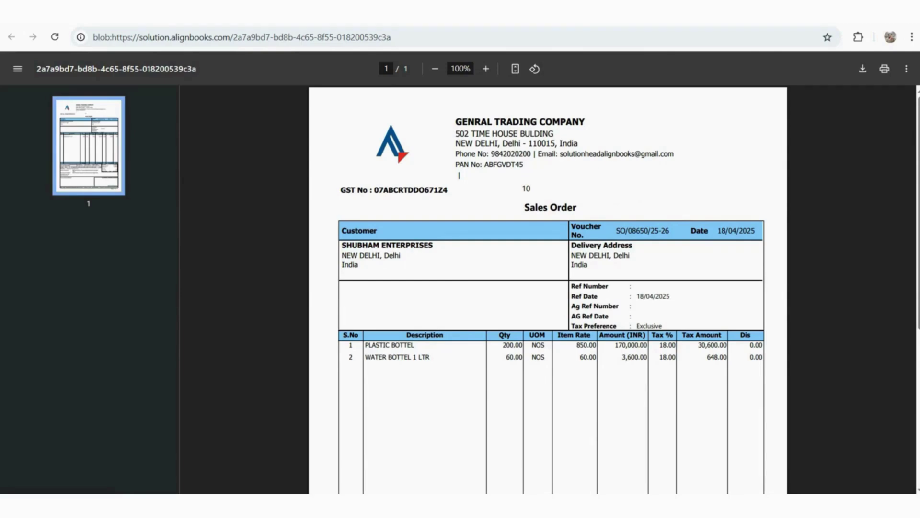
pyautogui.scroll(-3, 459, 175)
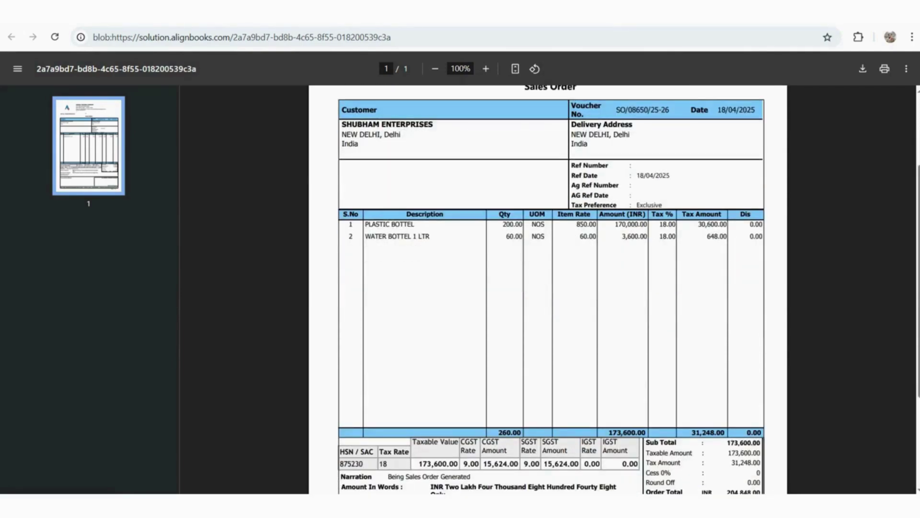
pyautogui.scroll(-4, 548, 288)
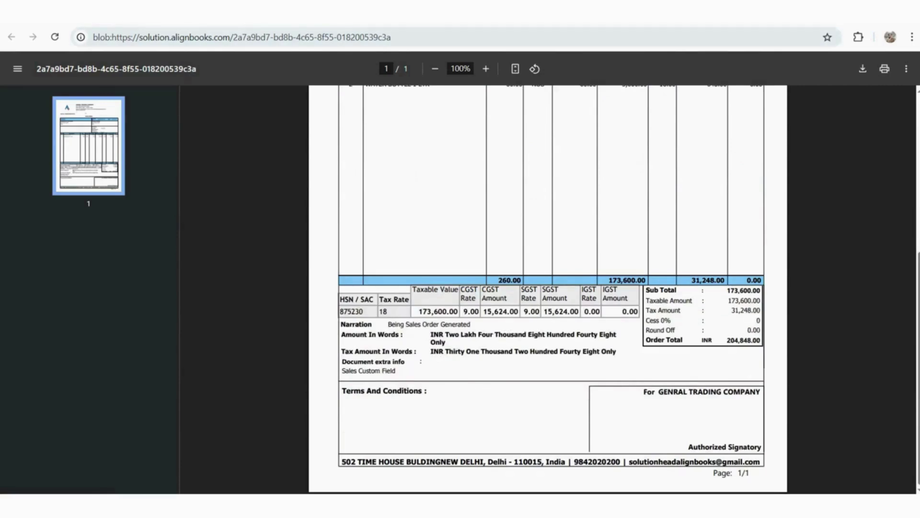
pyautogui.hotkey('ctrl', 'w')
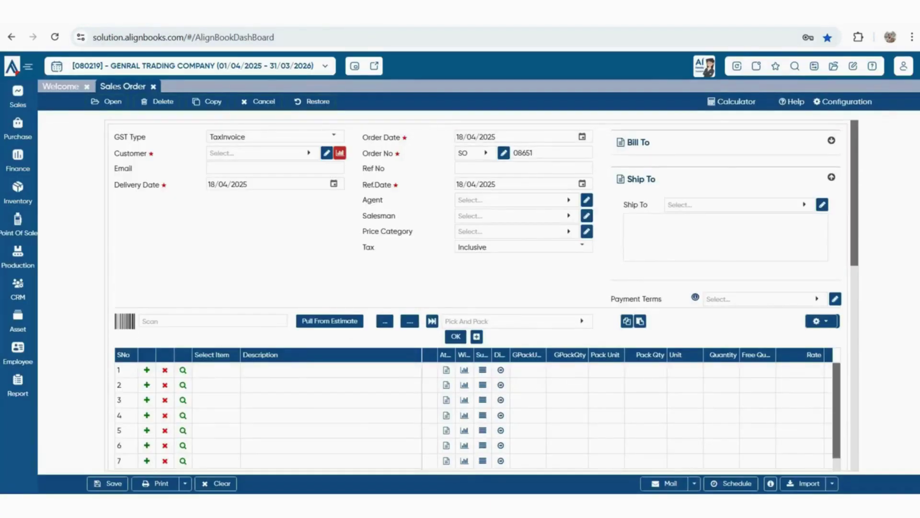
# Open the sales order Print Configuration and review the footer remark, terms and bank name fields
pyautogui.click(185, 484)
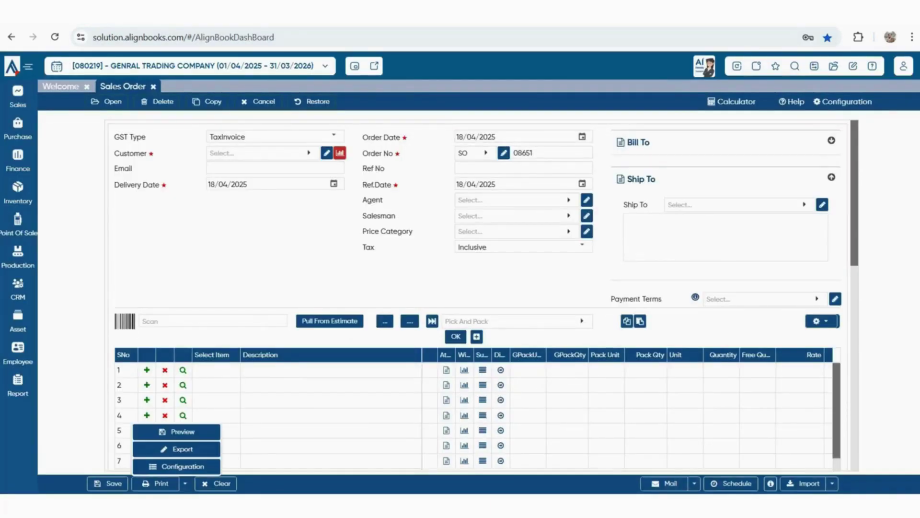
pyautogui.click(183, 465)
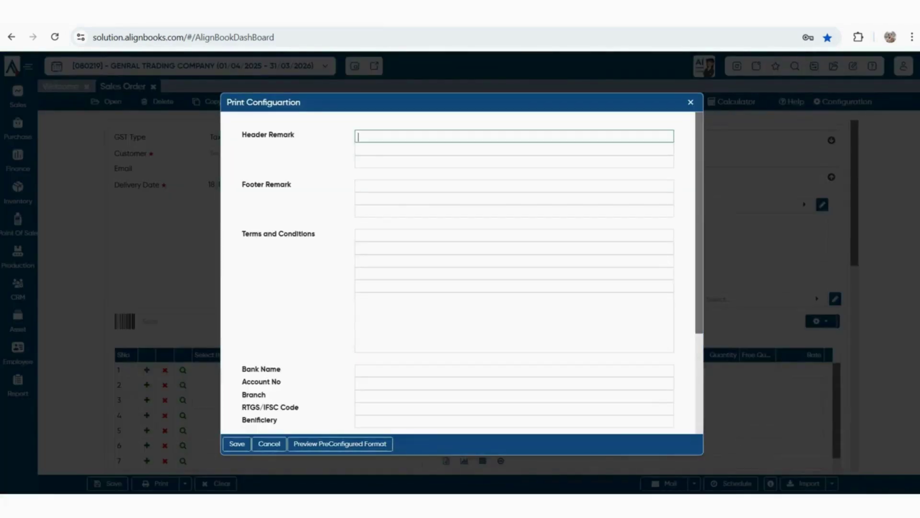
pyautogui.click(398, 186)
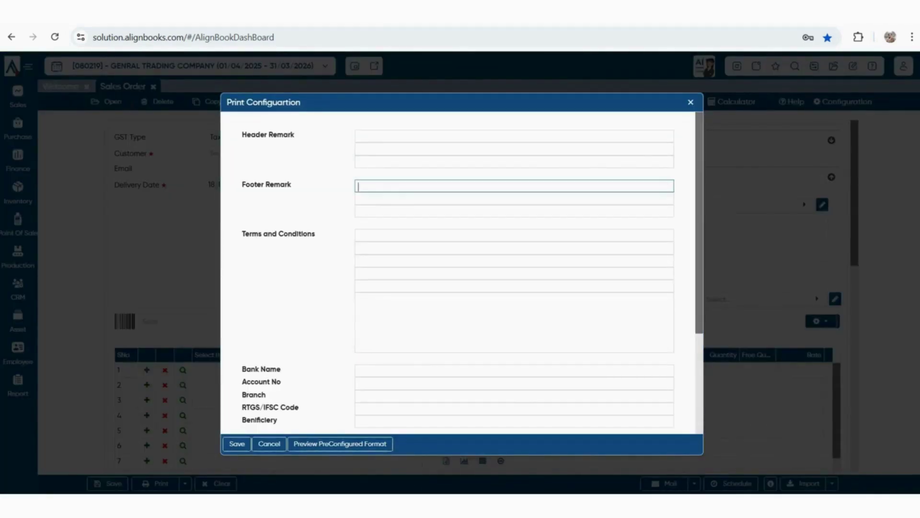
pyautogui.click(514, 247)
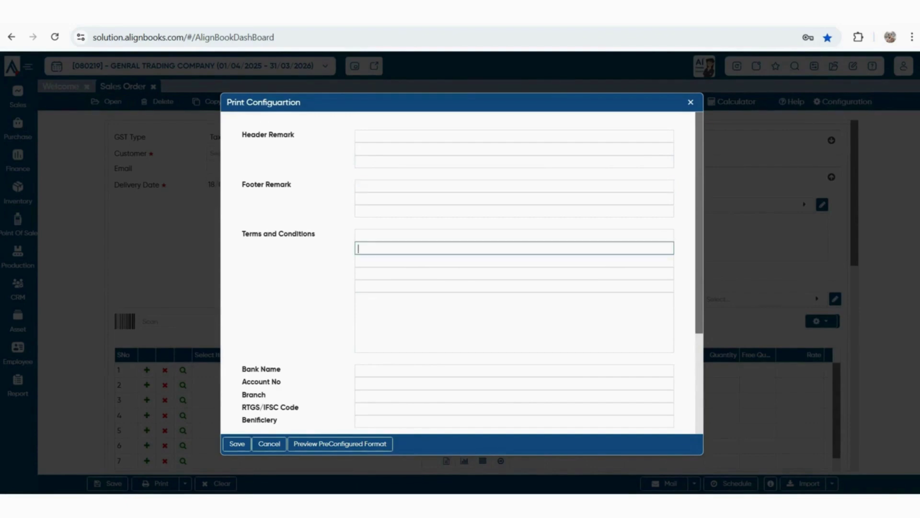
pyautogui.scroll(-3, 460, 269)
pyautogui.click(514, 249)
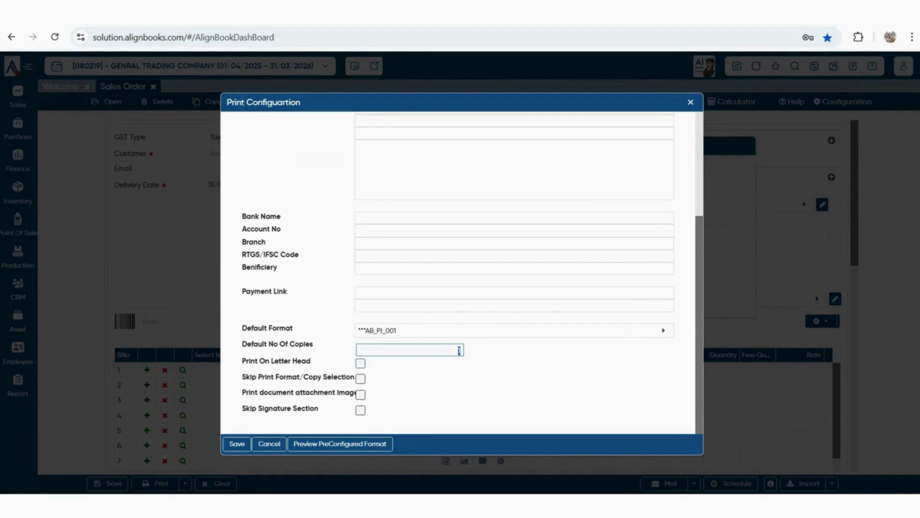
# Review the skip print format, attachment image and signature options, then save with 1 default copy
pyautogui.moveTo(242, 377); pyautogui.dragTo(265, 376)
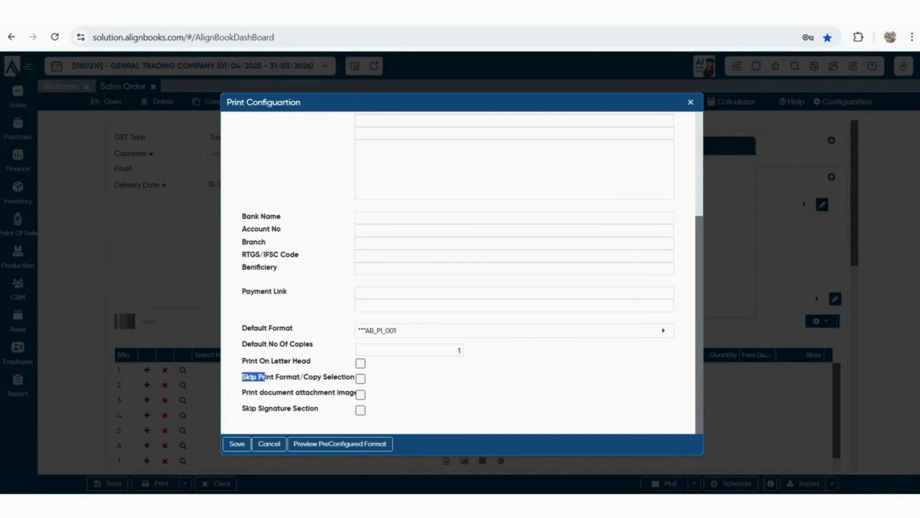
pyautogui.moveTo(263, 392); pyautogui.dragTo(360, 392)
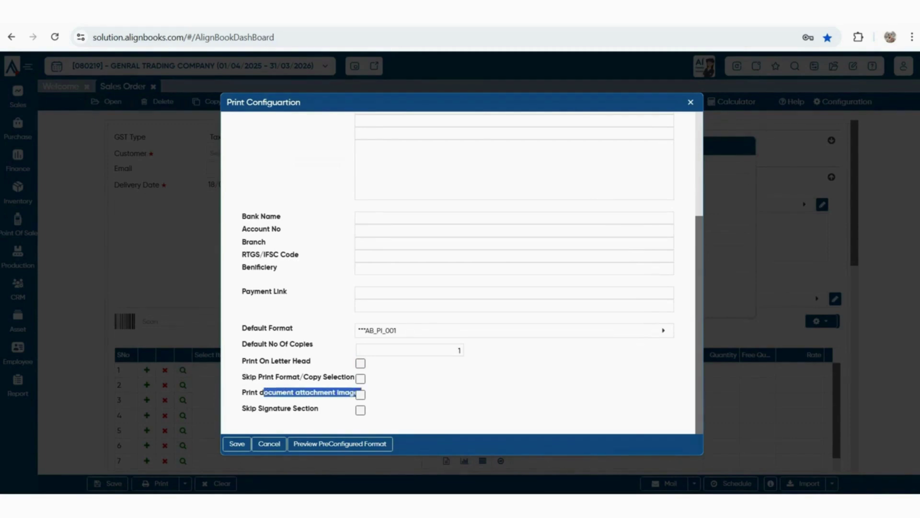
pyautogui.click(311, 394)
pyautogui.moveTo(256, 408); pyautogui.dragTo(319, 408)
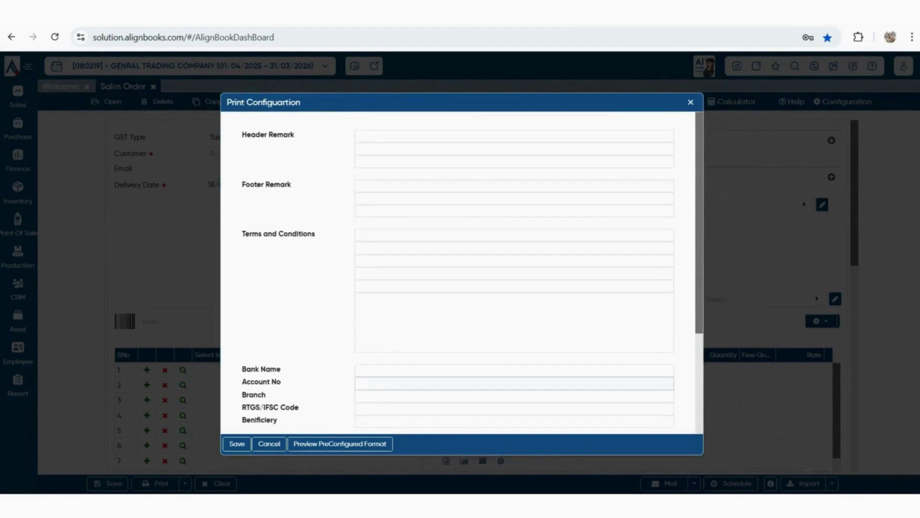
pyautogui.scroll(-3, 514, 359)
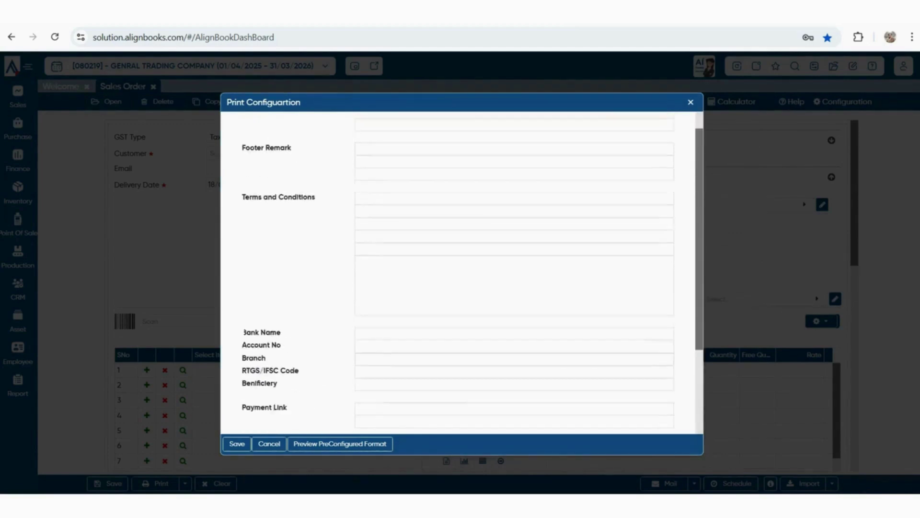
pyautogui.click(237, 443)
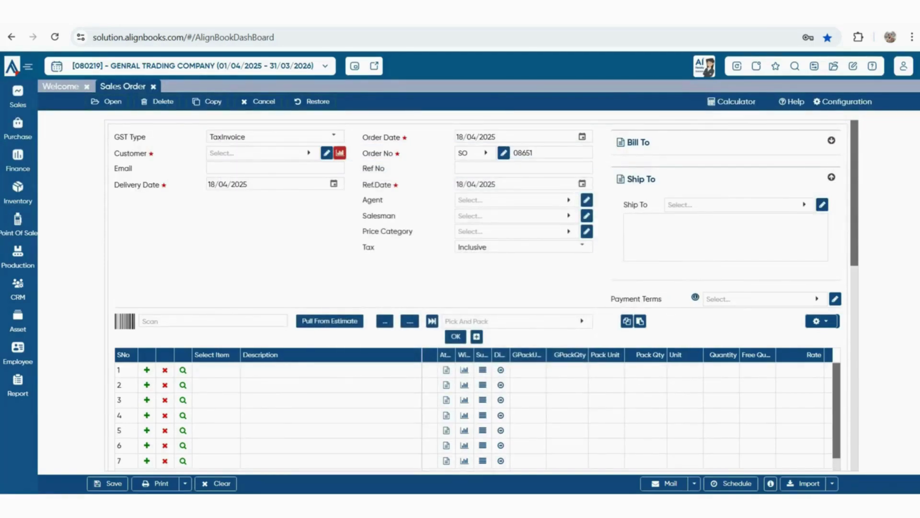
# Discard the unsaved order and reopen SHUBHAM ENTERPRISES' saved sales order SO 08650
pyautogui.click(107, 101)
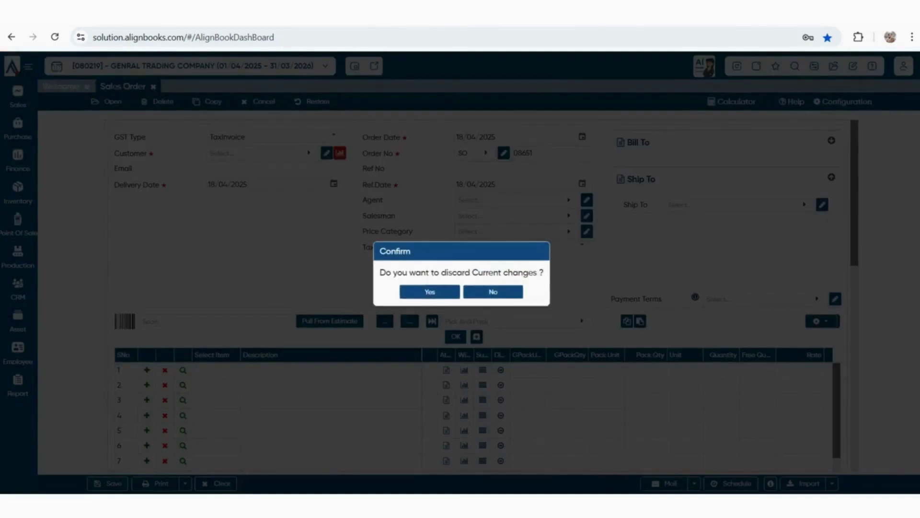
pyautogui.click(429, 291)
pyautogui.doubleClick(333, 206)
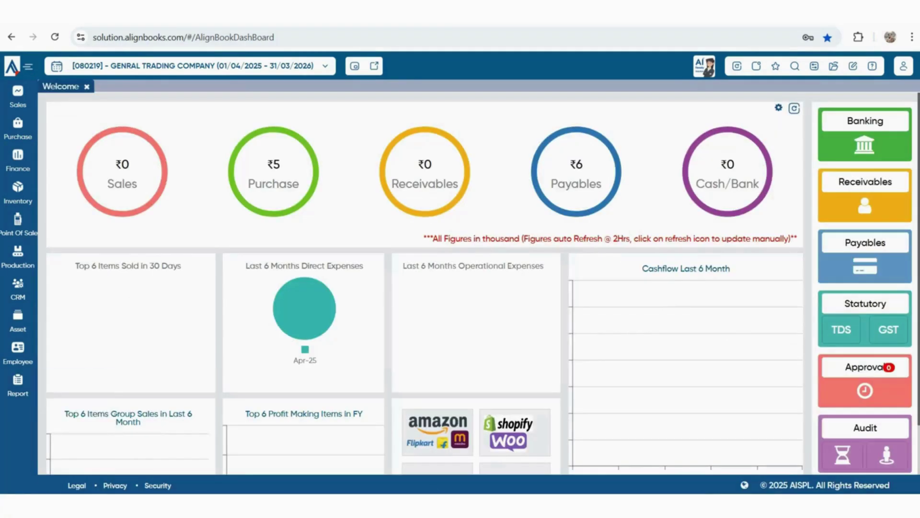
# Close the order and open the Customer/Sales linkage report Order v/s Invoice v/s Receipt
pyautogui.click(17, 385)
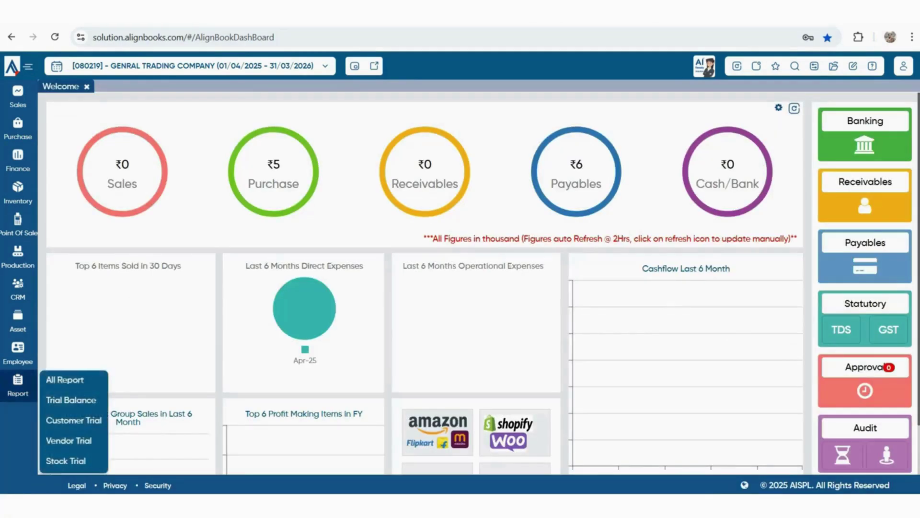
pyautogui.click(64, 379)
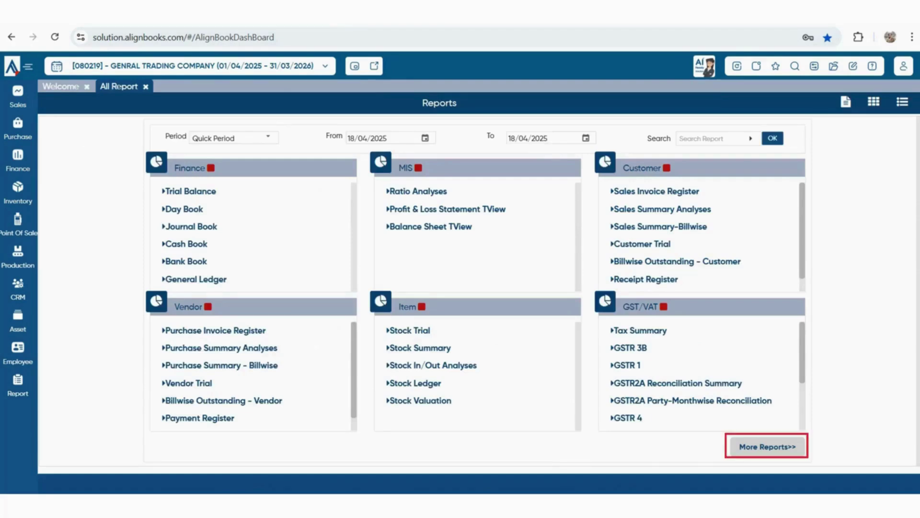
pyautogui.click(766, 446)
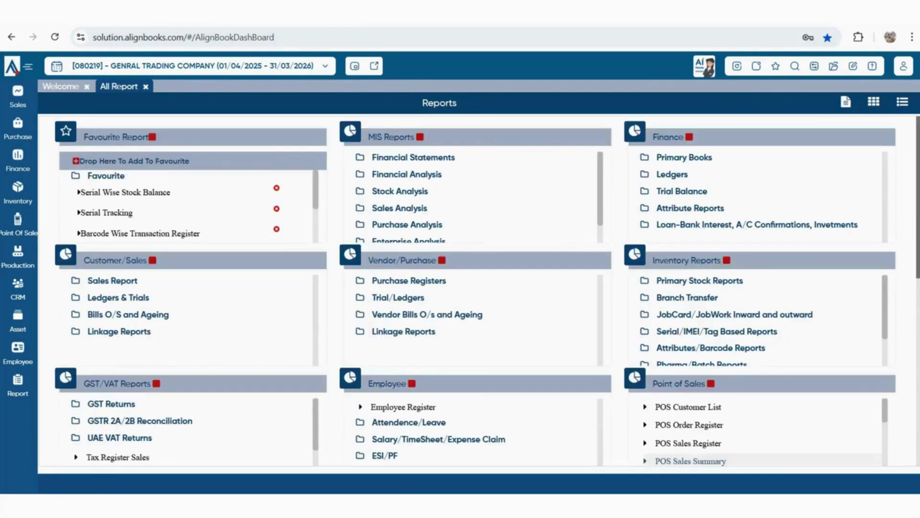
pyautogui.scroll(-1, 89, 271)
pyautogui.click(90, 271)
pyautogui.scroll(-4, 89, 271)
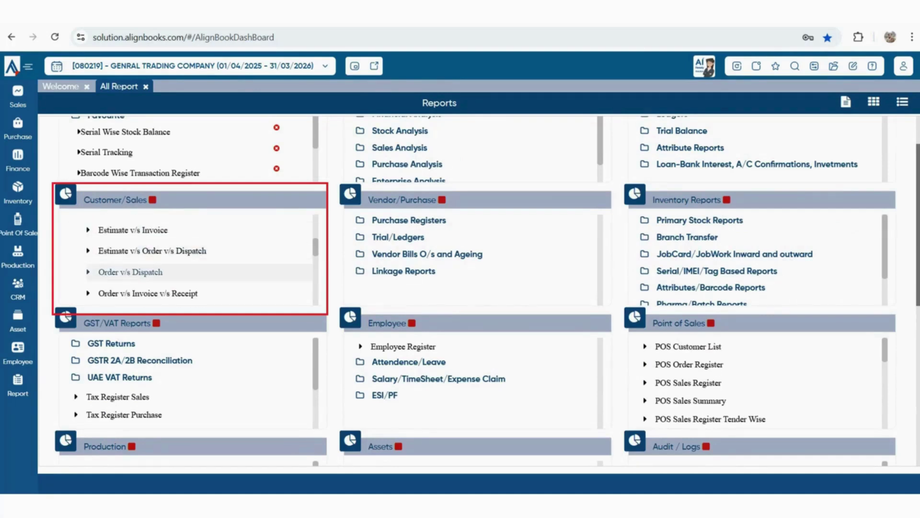
pyautogui.scroll(-3, 191, 258)
pyautogui.click(139, 230)
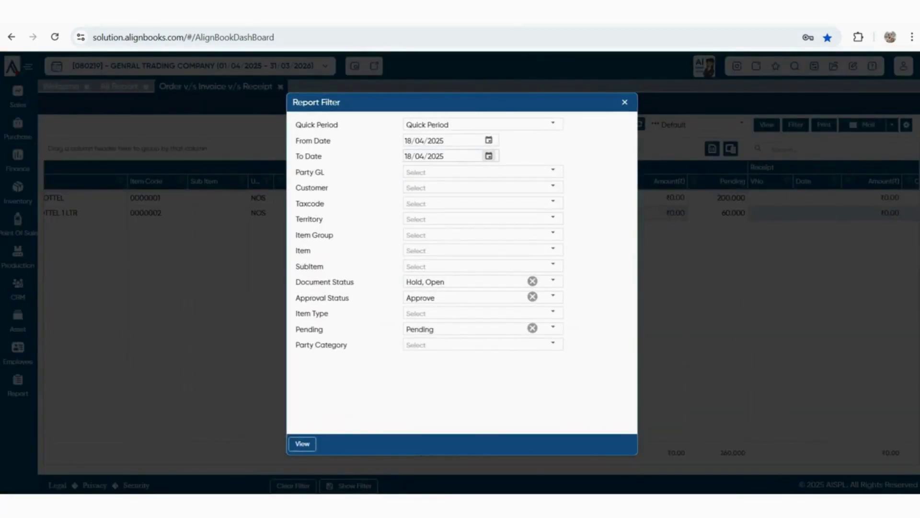
# Run the report with the Pending filter, showing both bottle lines uninvoiced at ₹1,73,600
pyautogui.click(552, 328)
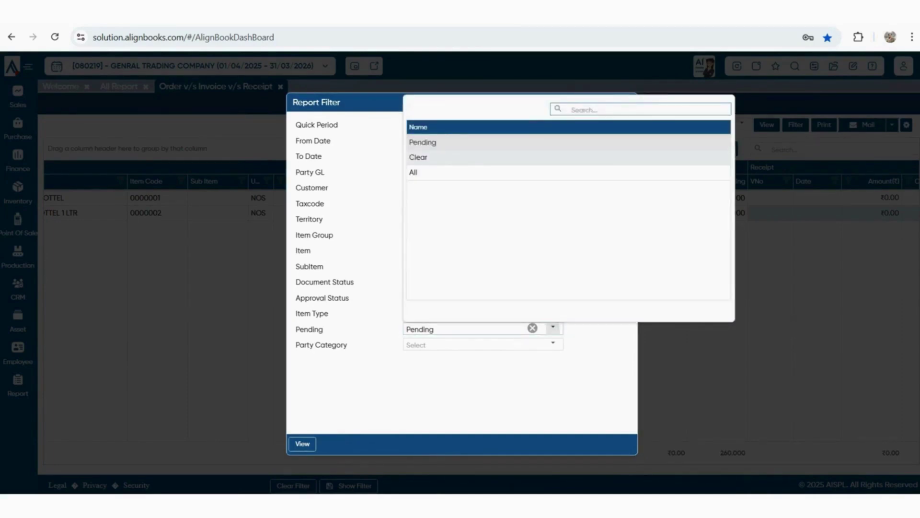
pyautogui.click(552, 328)
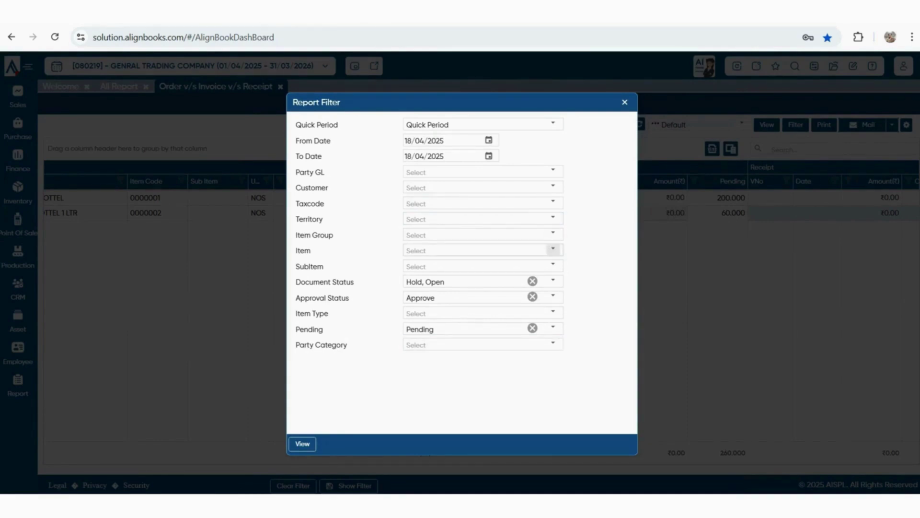
pyautogui.click(624, 102)
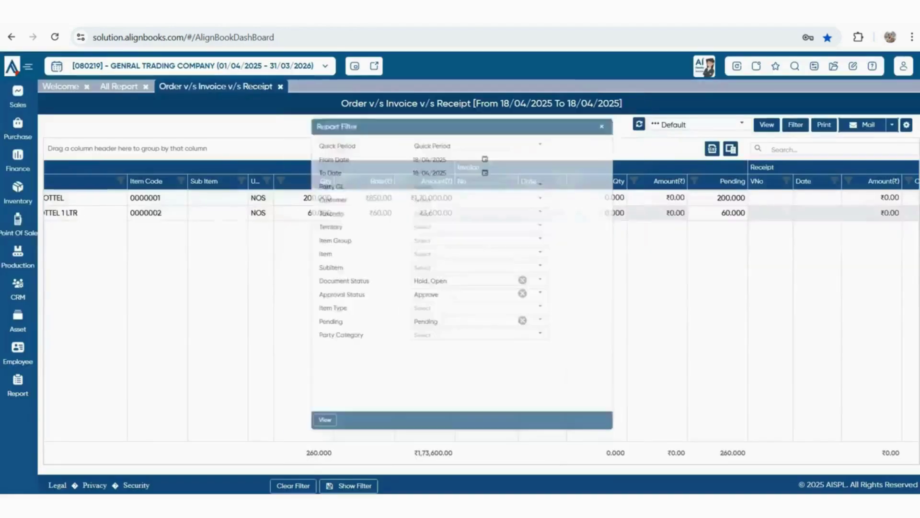
pyautogui.click(17, 95)
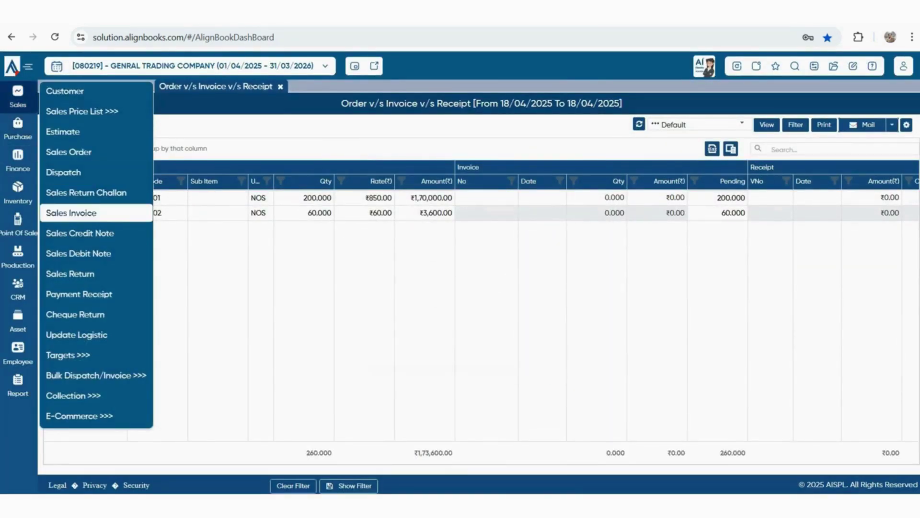
# Start a new sales invoice and save its configuration with Sales Order as the parent document
pyautogui.click(71, 212)
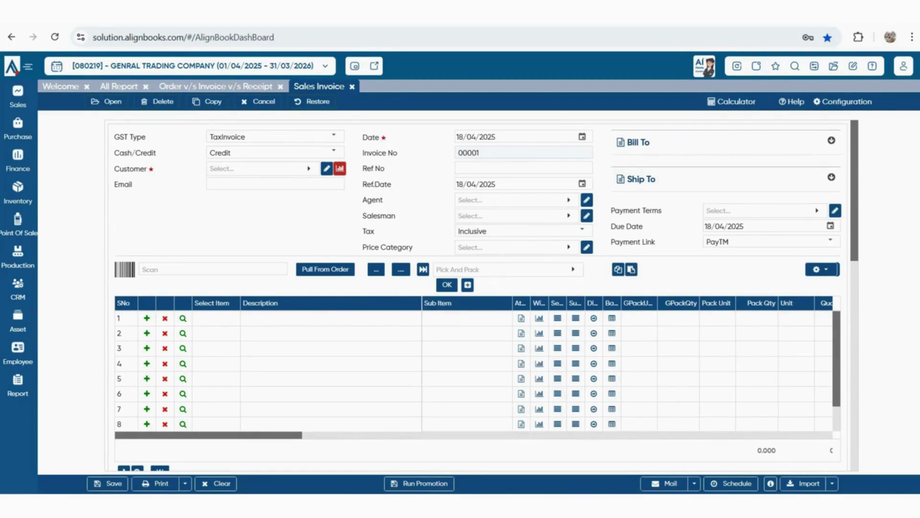
pyautogui.click(843, 102)
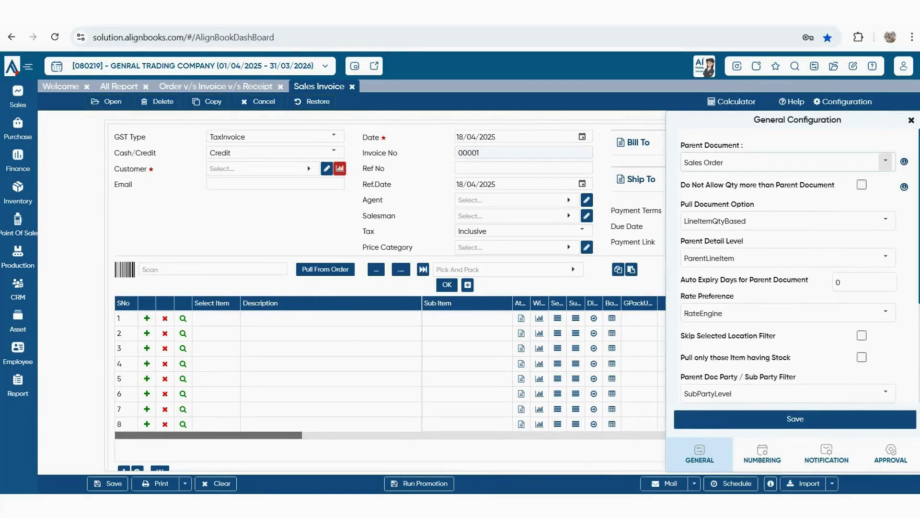
pyautogui.click(886, 162)
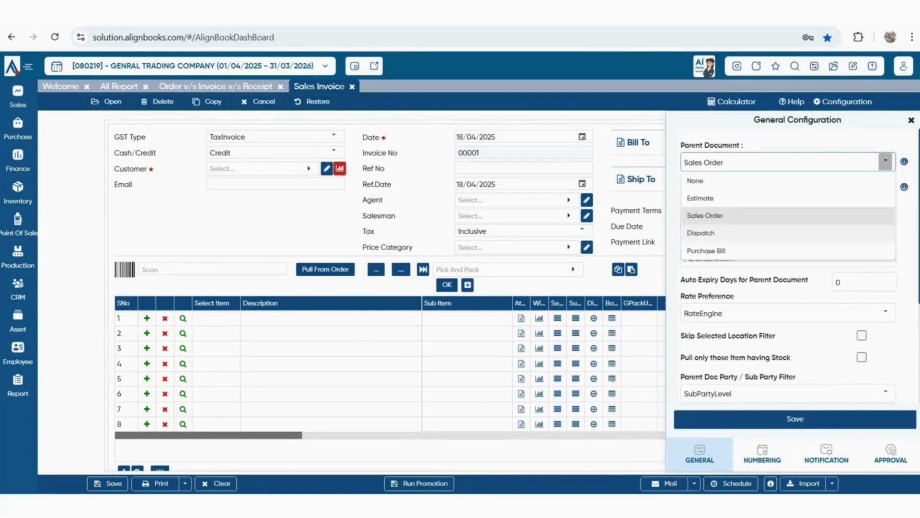
pyautogui.click(705, 215)
pyautogui.click(795, 418)
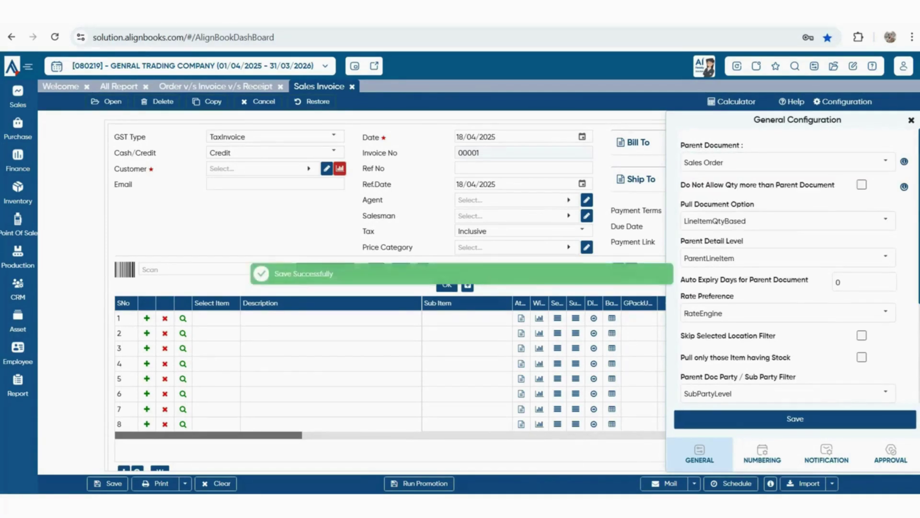
# Choose SHUBHAM ENTERPRISES and pull the PLASTIC BOTTEL (200) and WATER BOTTEL 1 LTR (60) order lines
pyautogui.click(262, 168)
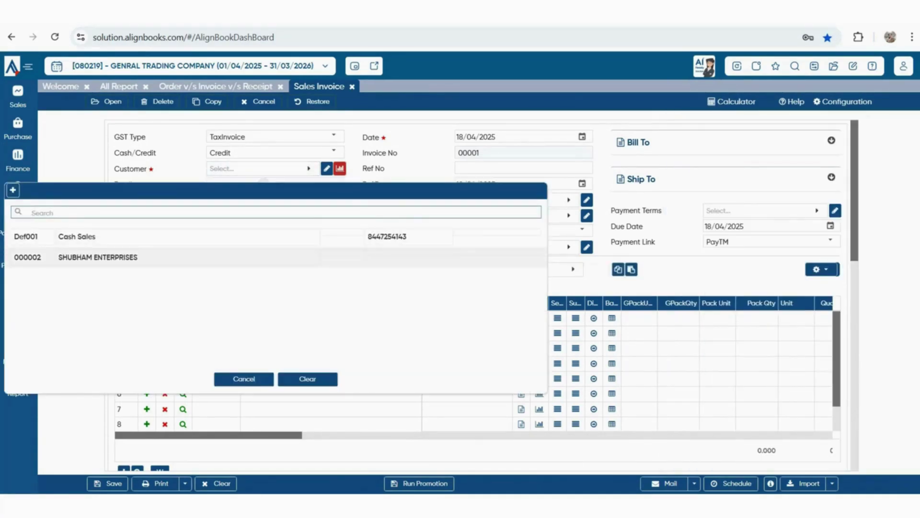
pyautogui.click(106, 257)
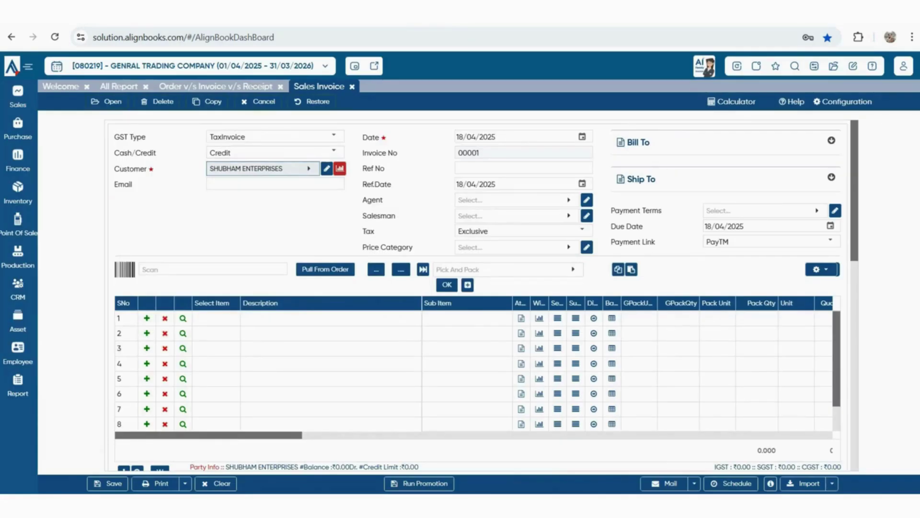
pyautogui.click(326, 269)
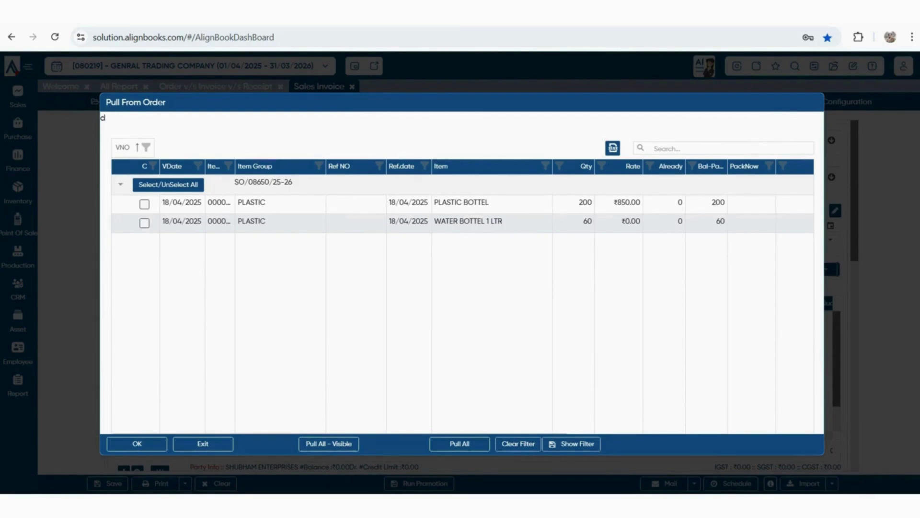
pyautogui.click(144, 203)
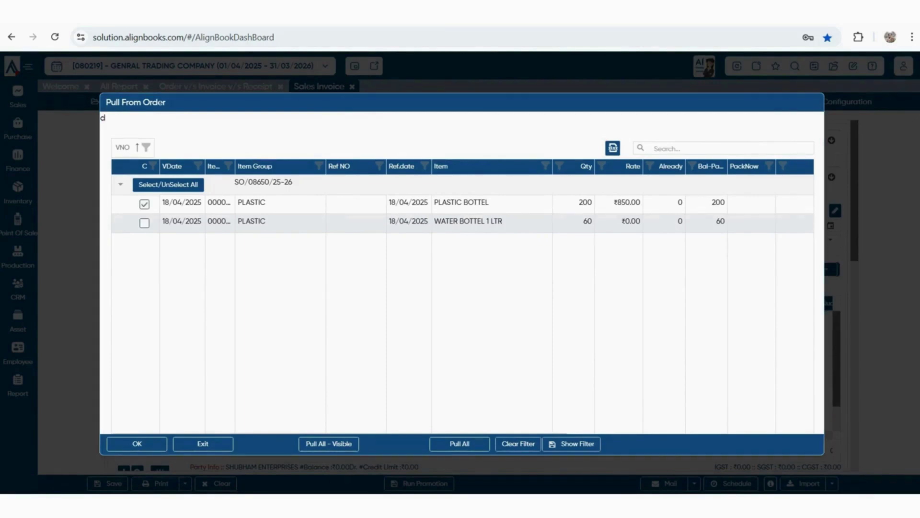
pyautogui.click(144, 223)
pyautogui.click(718, 202)
pyautogui.click(137, 444)
pyautogui.hscroll(4, 630, 364)
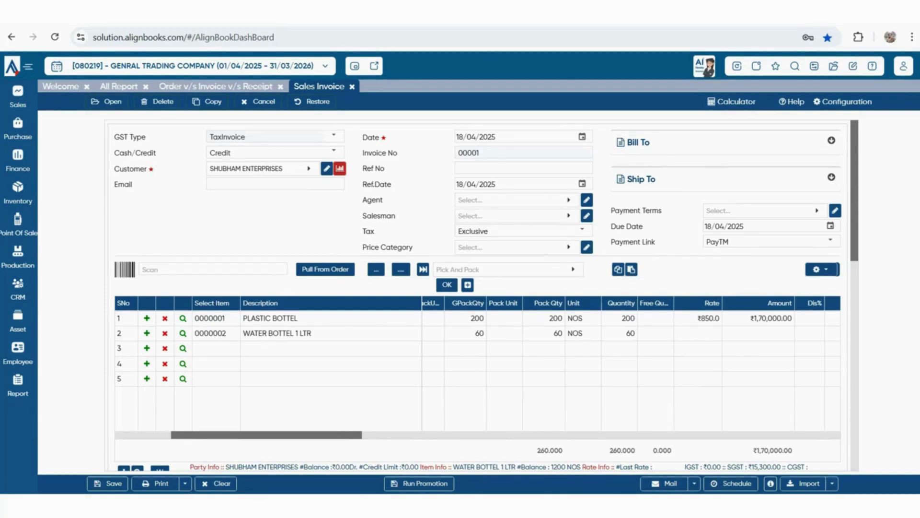
# Save the invoice configuration with Rate Preference set to ParentDocument and discard the unsaved invoice
pyautogui.click(843, 102)
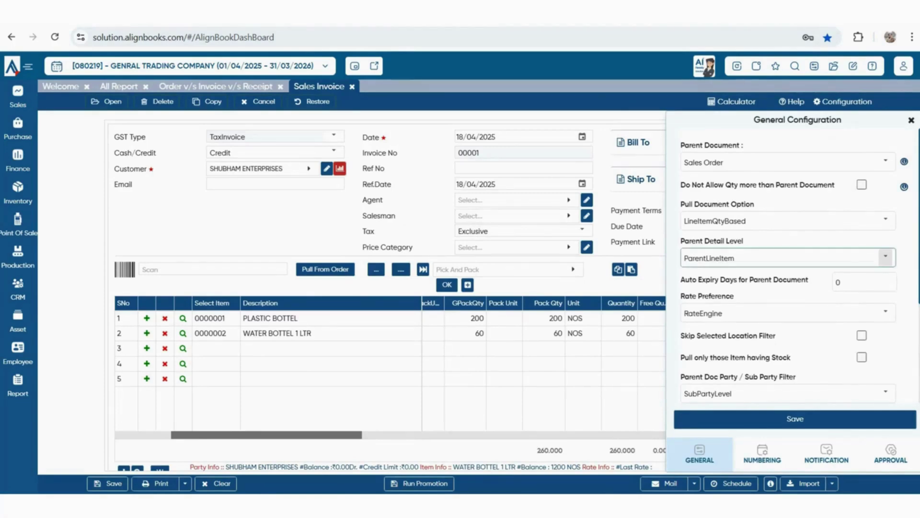
pyautogui.moveTo(748, 258); pyautogui.dragTo(695, 258)
pyautogui.click(886, 258)
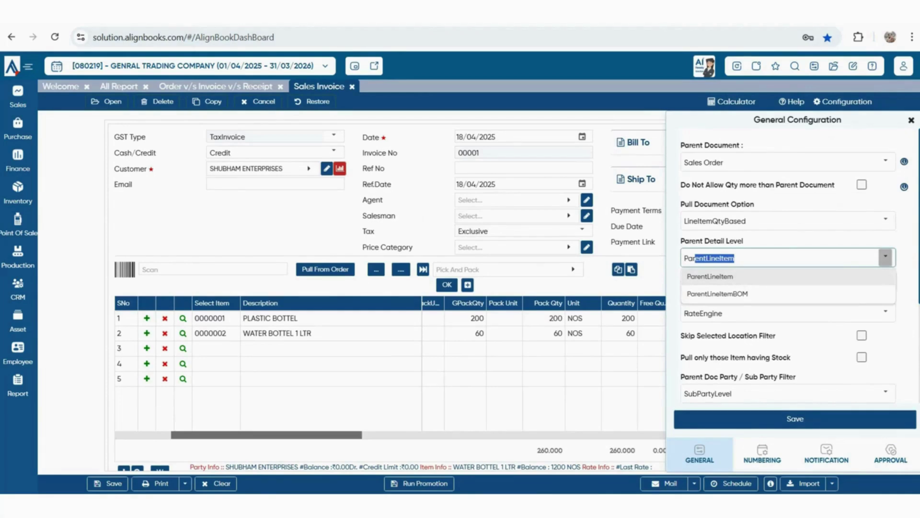
pyautogui.click(872, 240)
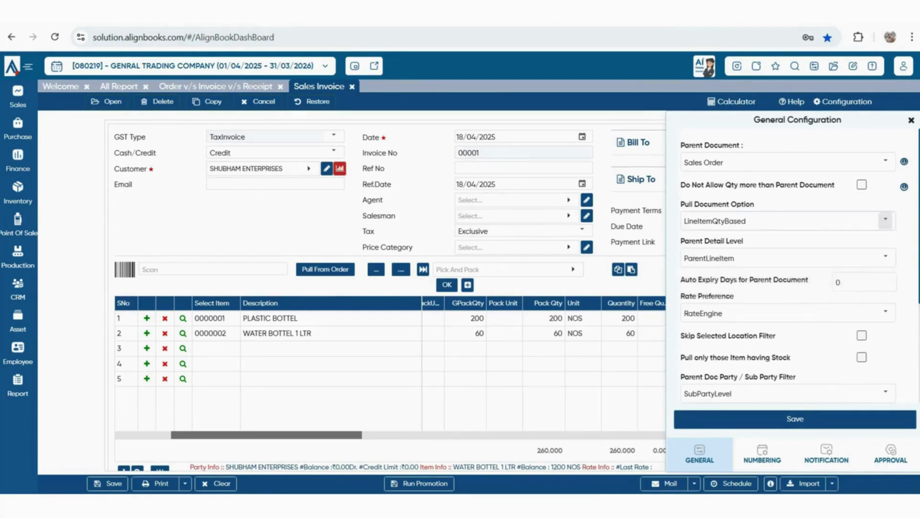
pyautogui.click(886, 312)
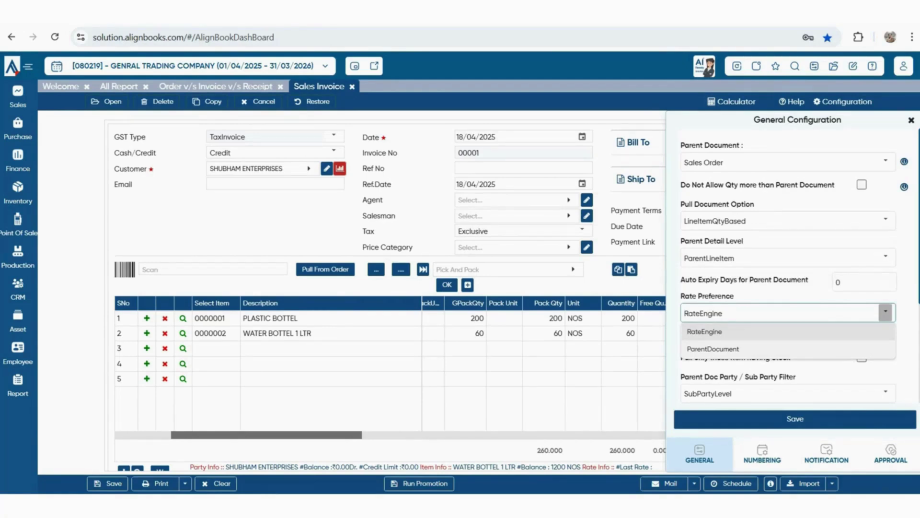
pyautogui.click(713, 348)
pyautogui.click(795, 418)
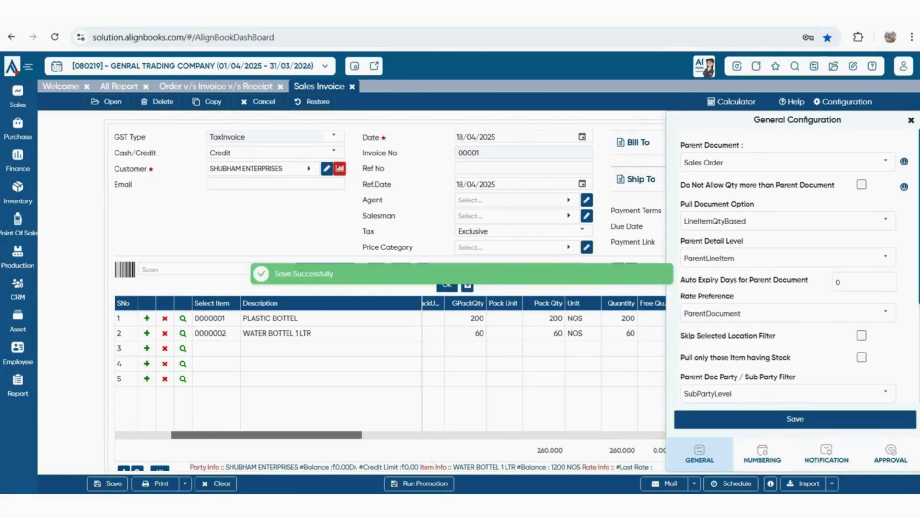
pyautogui.click(352, 87)
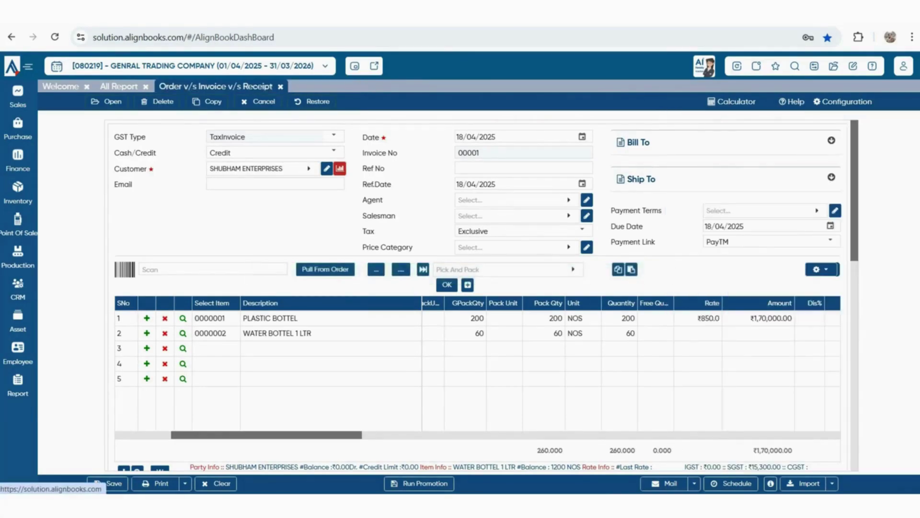
# Create a SHUBHAM ENTERPRISES sales invoice pulling both order lines at order rates, totalling ₹1,73,600
pyautogui.click(17, 98)
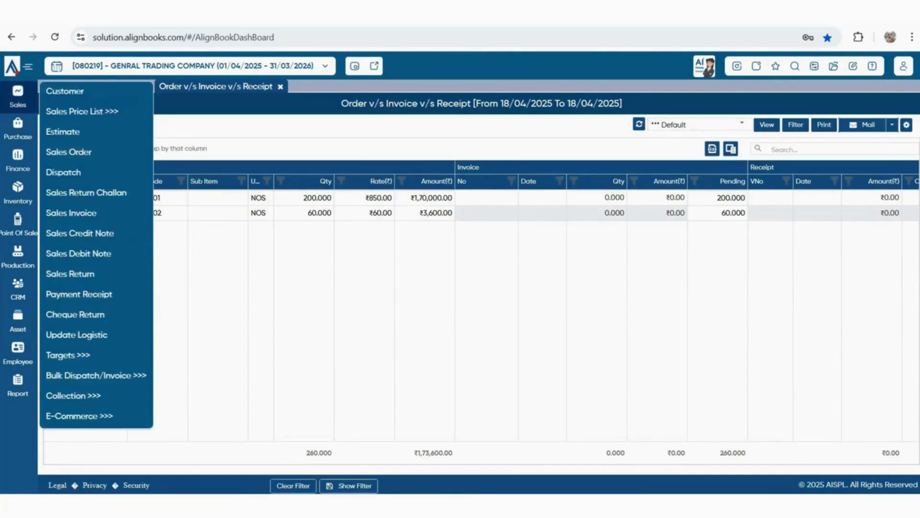
pyautogui.click(71, 213)
pyautogui.click(259, 169)
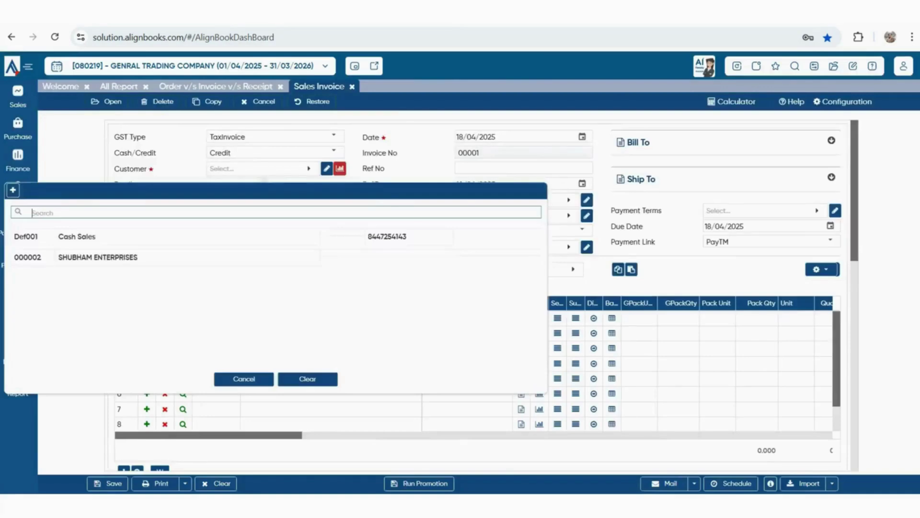
pyautogui.click(96, 257)
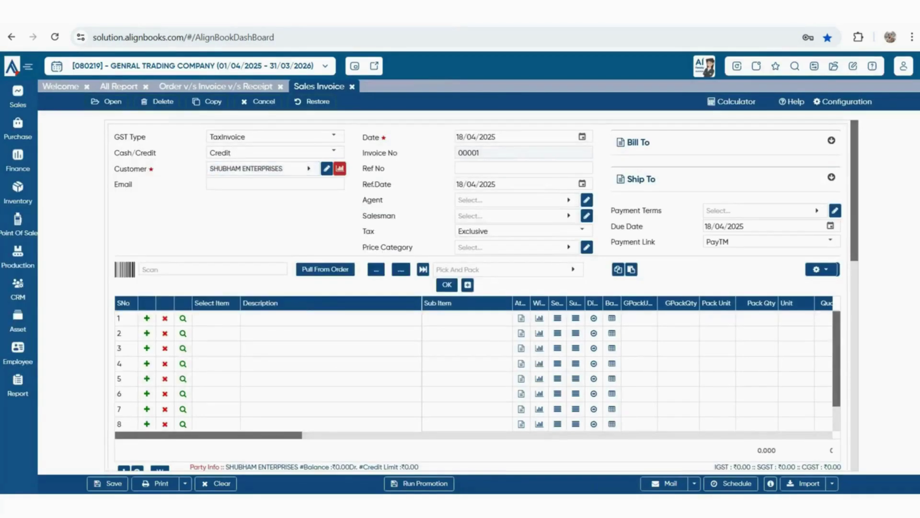
pyautogui.click(326, 269)
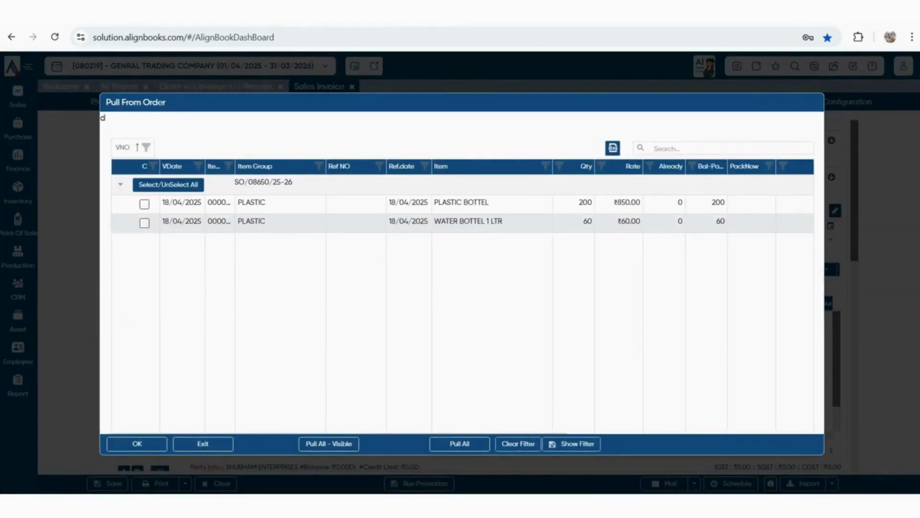
pyautogui.click(168, 184)
pyautogui.click(137, 444)
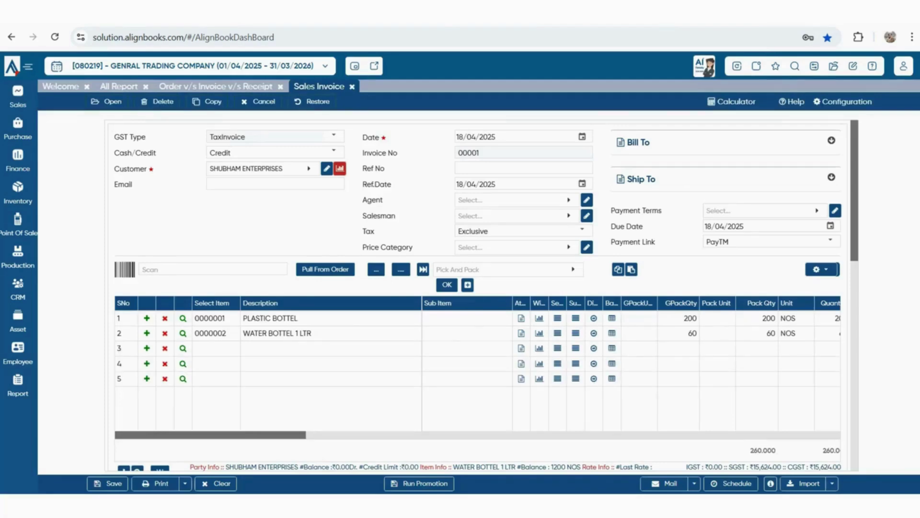
pyautogui.hscroll(5, 631, 364)
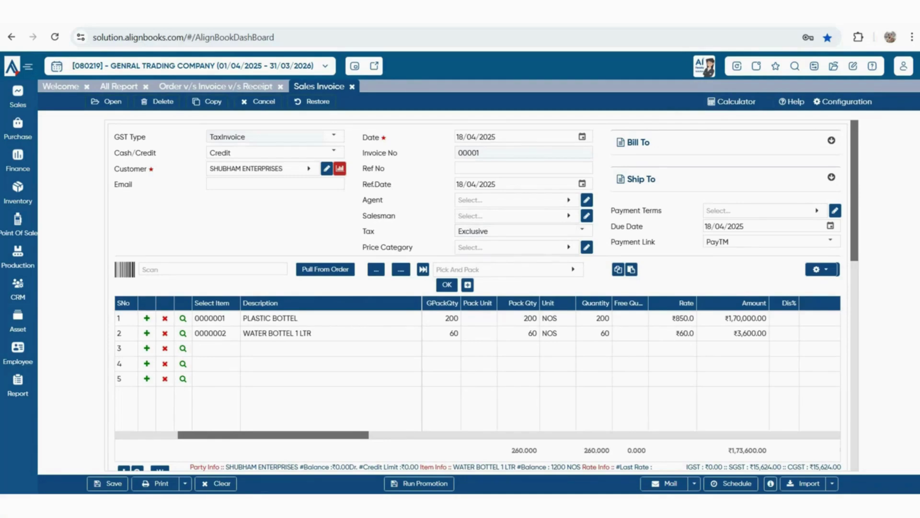
# Set the invoice's payment terms to 30 DAYS, due 18/05/2025, and show the print options
pyautogui.click(786, 210)
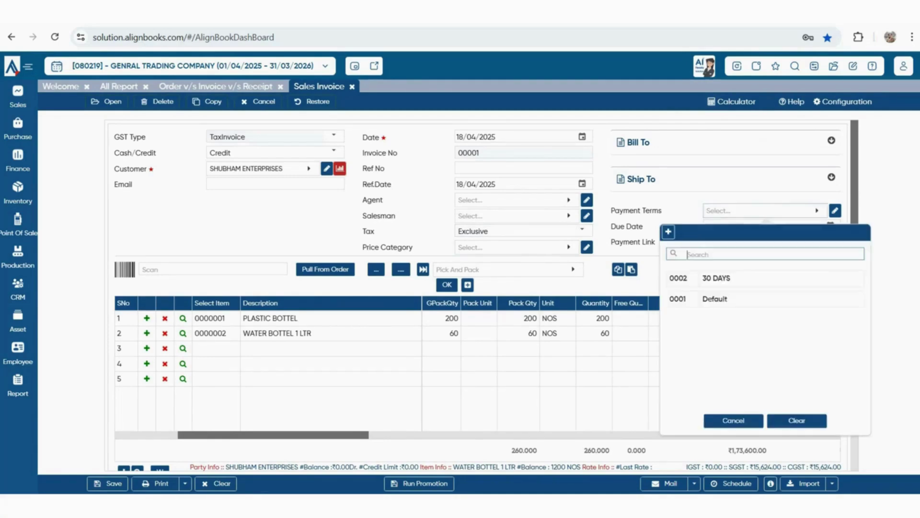
pyautogui.click(758, 278)
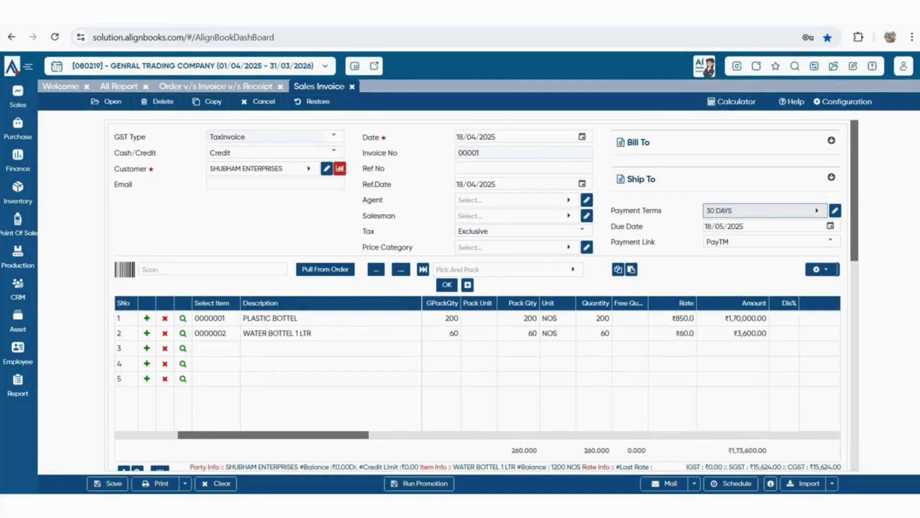
pyautogui.scroll(-3, 486, 295)
pyautogui.scroll(-2, 487, 295)
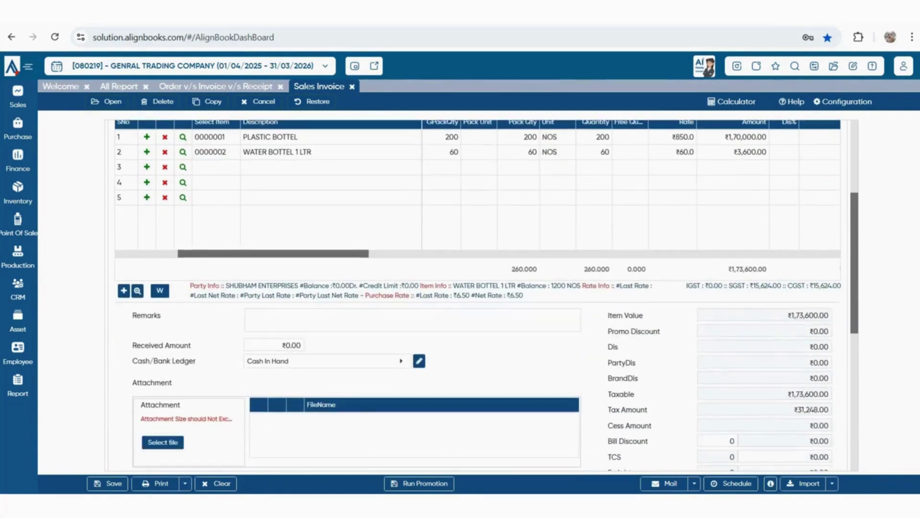
pyautogui.click(184, 483)
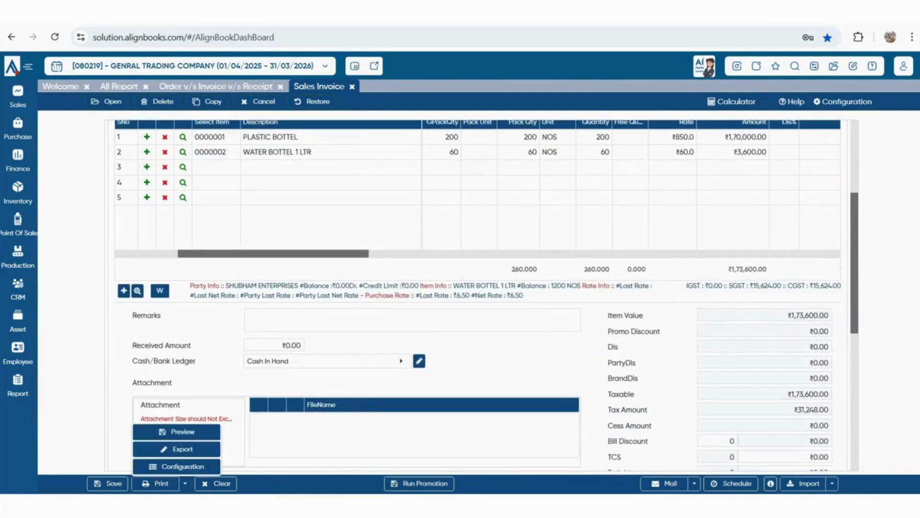
pyautogui.click(183, 466)
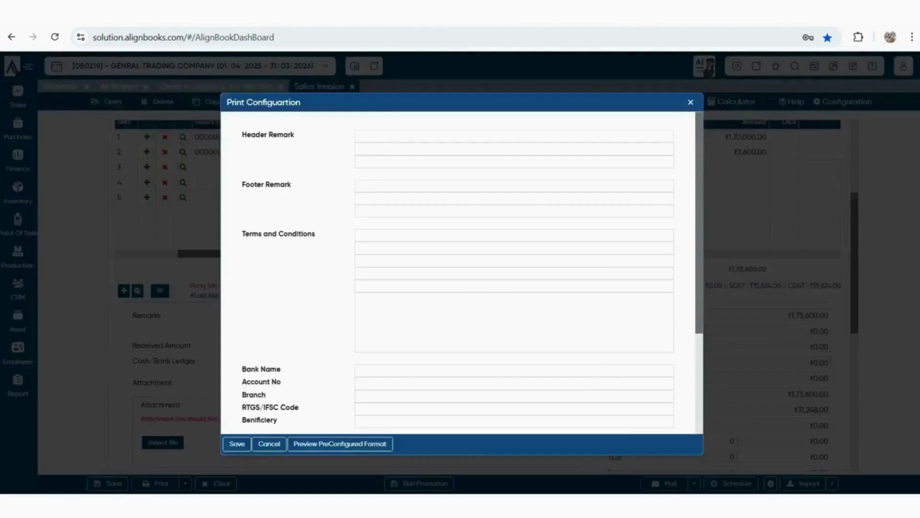
pyautogui.scroll(-1, 462, 273)
pyautogui.scroll(-2, 462, 273)
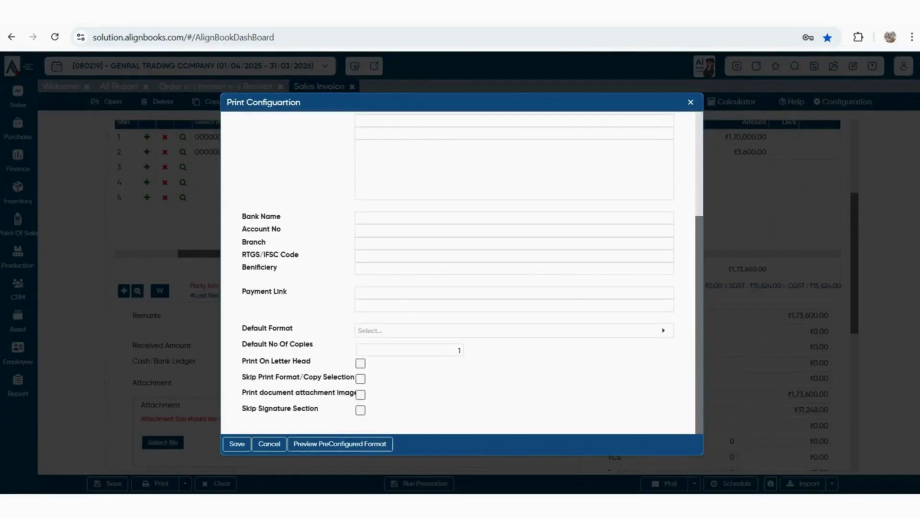
pyautogui.press('Escape')
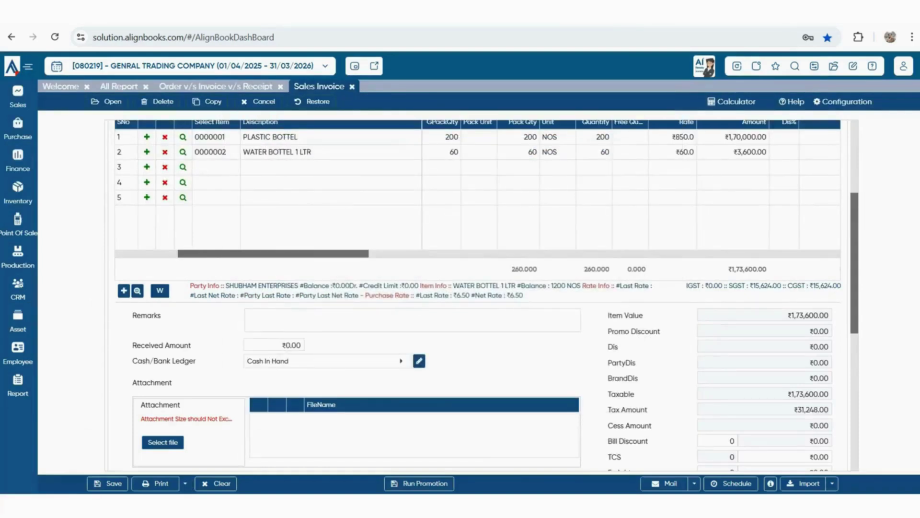
pyautogui.click(185, 483)
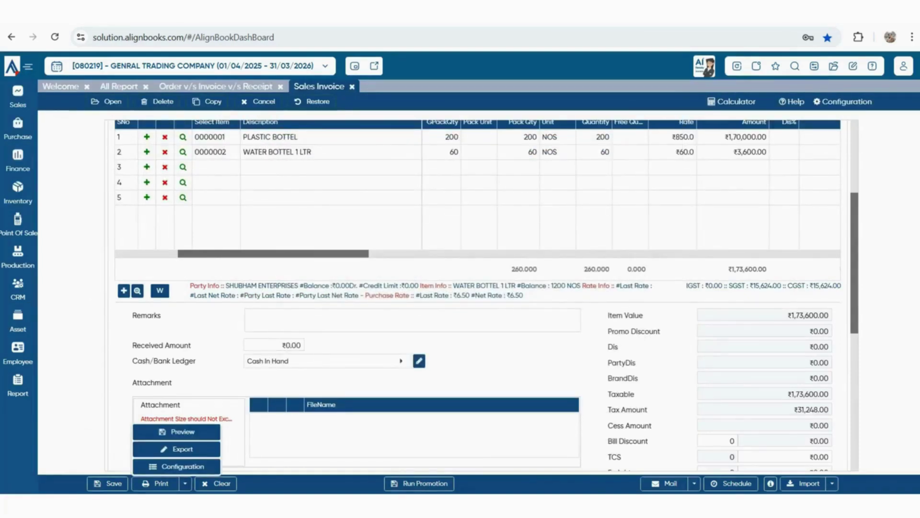
pyautogui.click(183, 465)
pyautogui.scroll(-3, 458, 273)
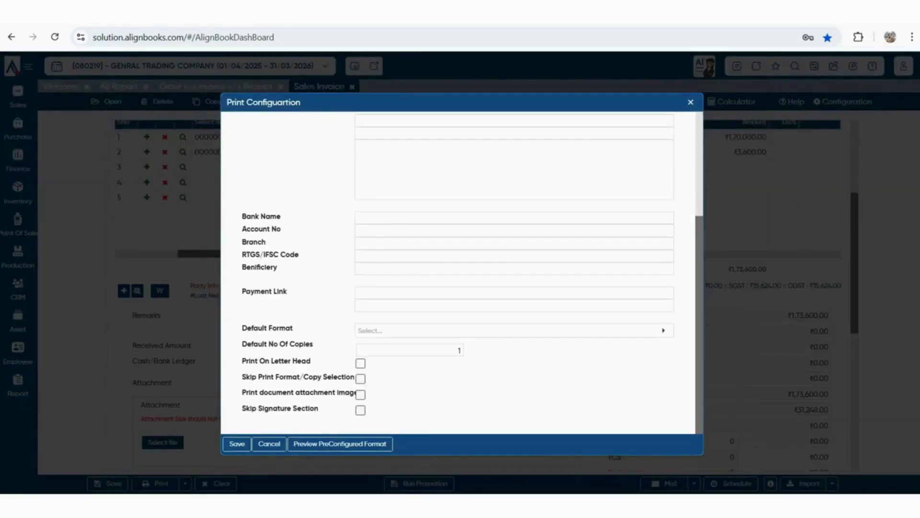
pyautogui.click(340, 444)
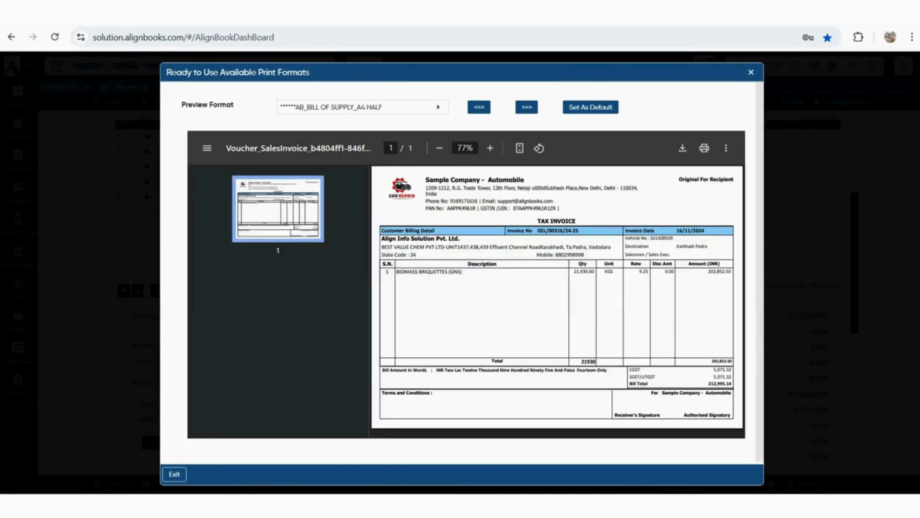
pyautogui.press('Escape')
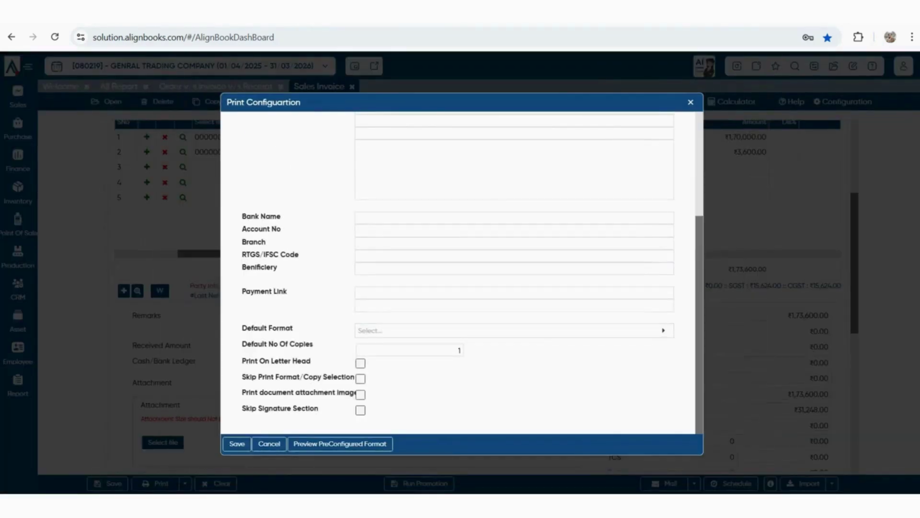
pyautogui.press('Escape')
pyautogui.scroll(4, 479, 287)
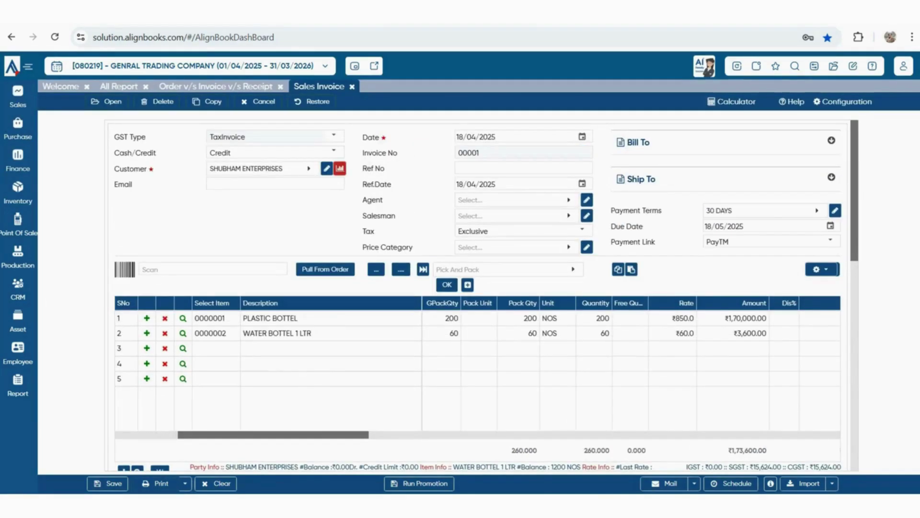
# Save the sales invoice and print it in the first print format
pyautogui.hotkey('ctrl', 's')
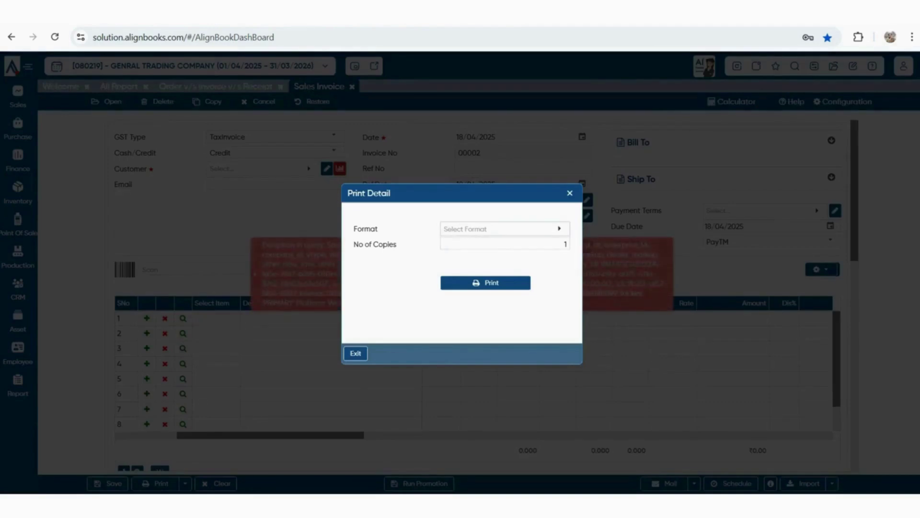
pyautogui.click(505, 229)
pyautogui.click(542, 298)
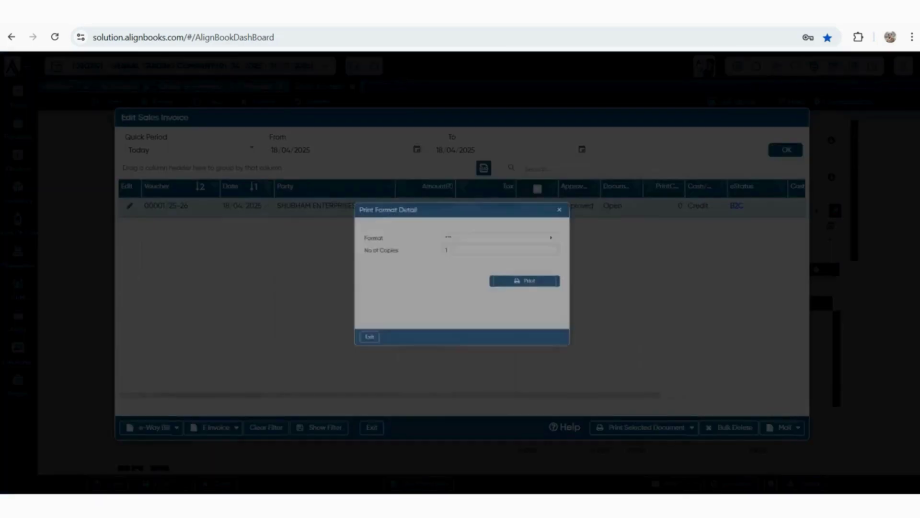
pyautogui.press('Return')
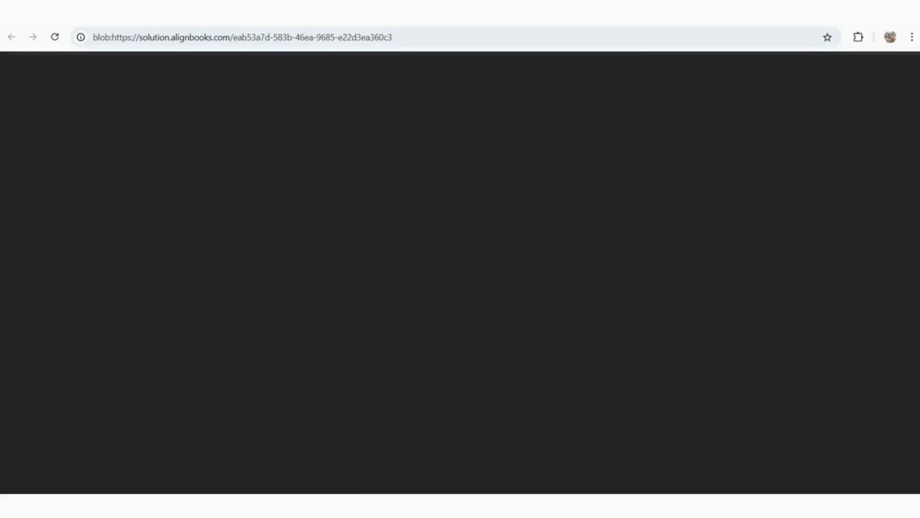
# Review the generated tax-invoice PDF, then return to the AlignBooks tab
pyautogui.press('Escape')
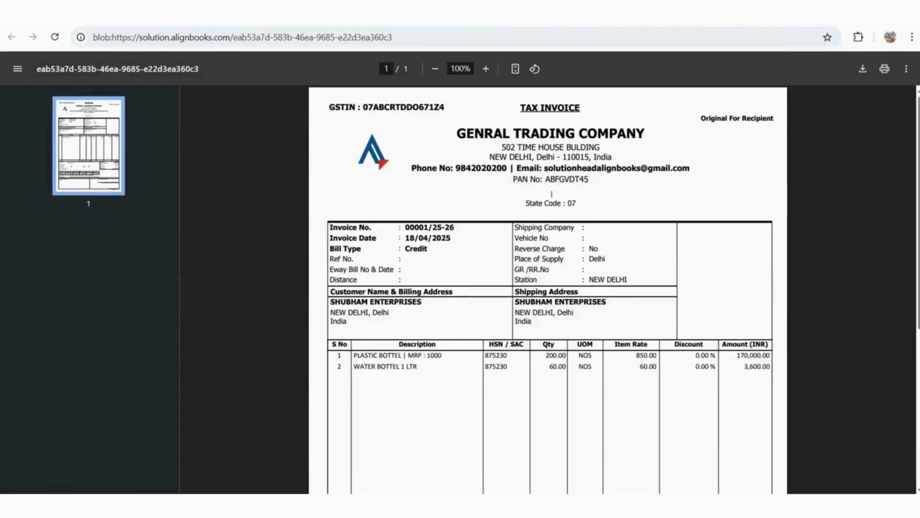
pyautogui.scroll(-2, 548, 287)
pyautogui.scroll(-5, 547, 288)
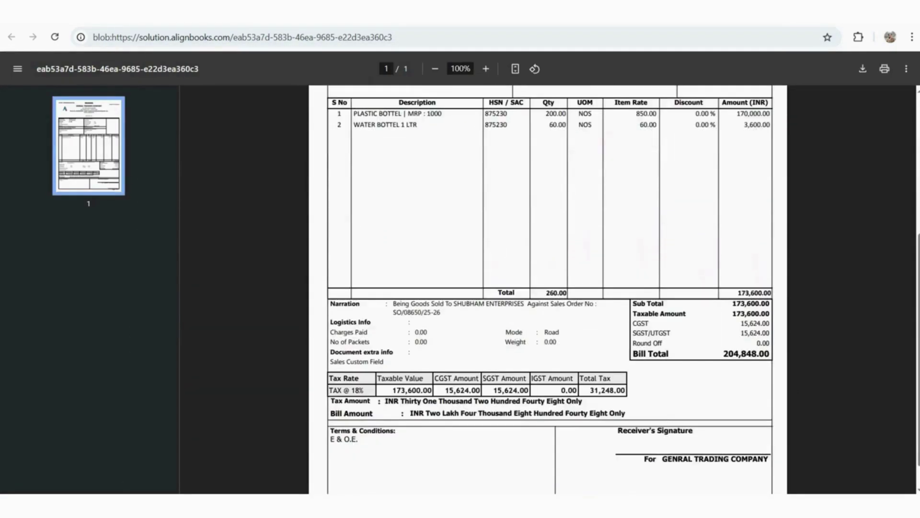
pyautogui.scroll(6, 547, 288)
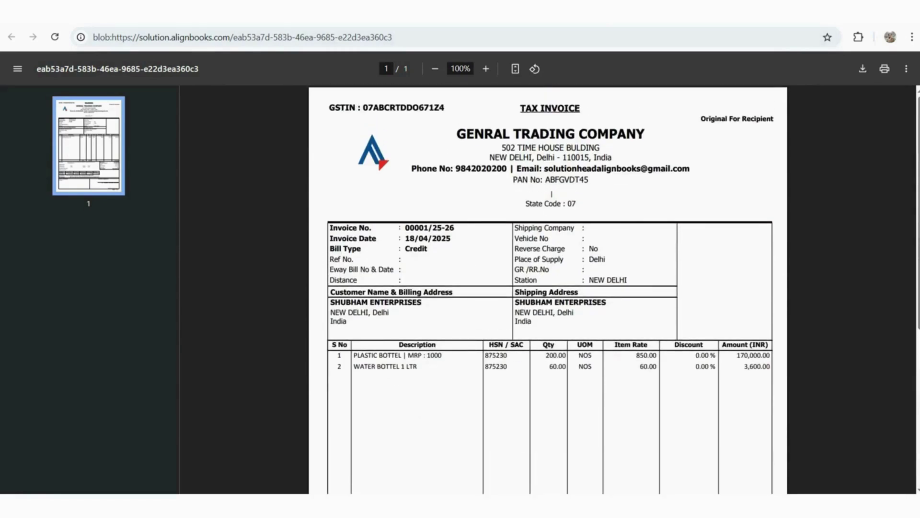
pyautogui.click(498, 14)
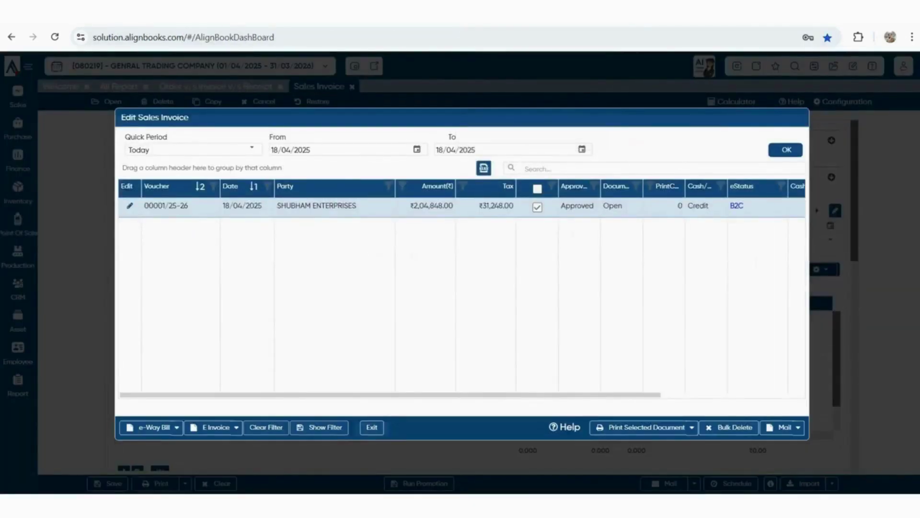
# Discard the blank form, reload invoice 00001/25-26 and save it again
pyautogui.press('Escape')
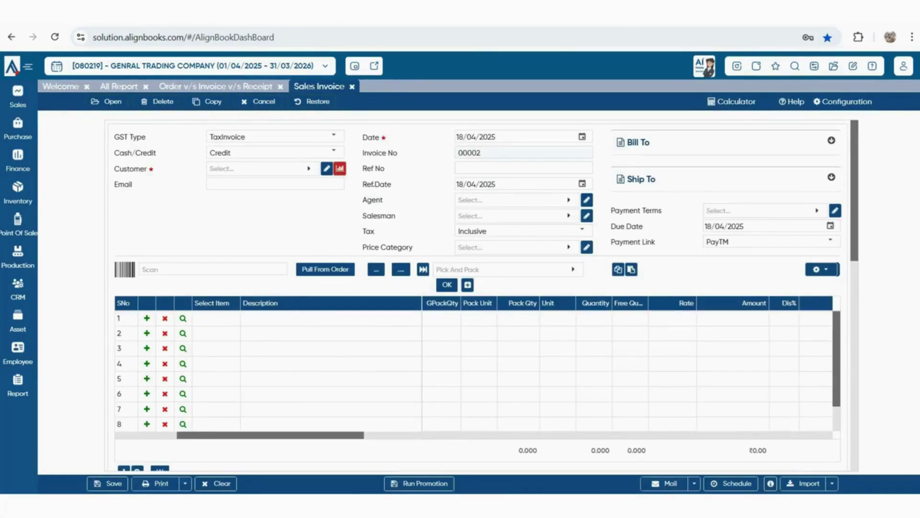
pyautogui.press('Escape')
pyautogui.press('Return')
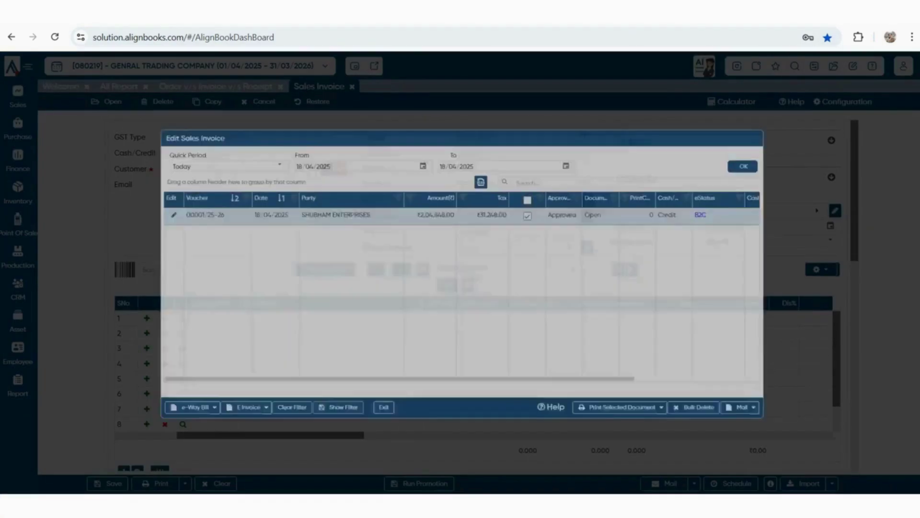
pyautogui.press('Escape')
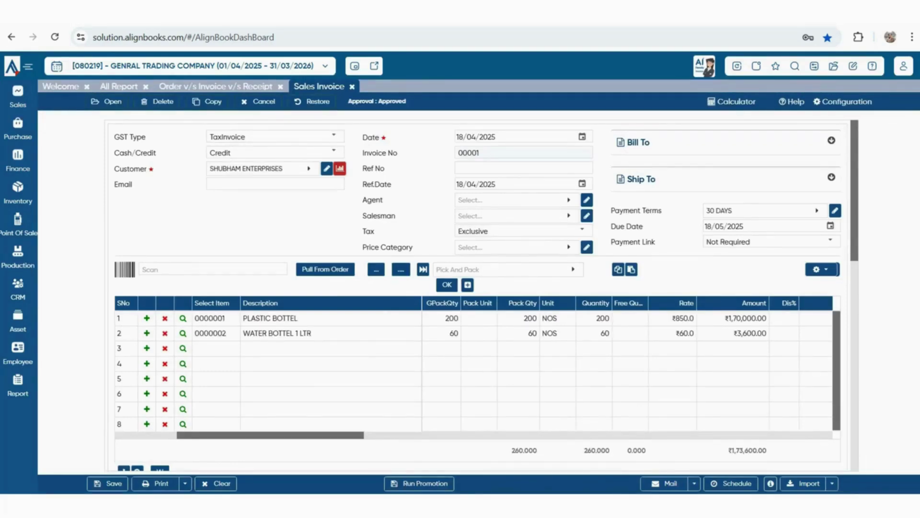
pyautogui.hotkey('ctrl', 's')
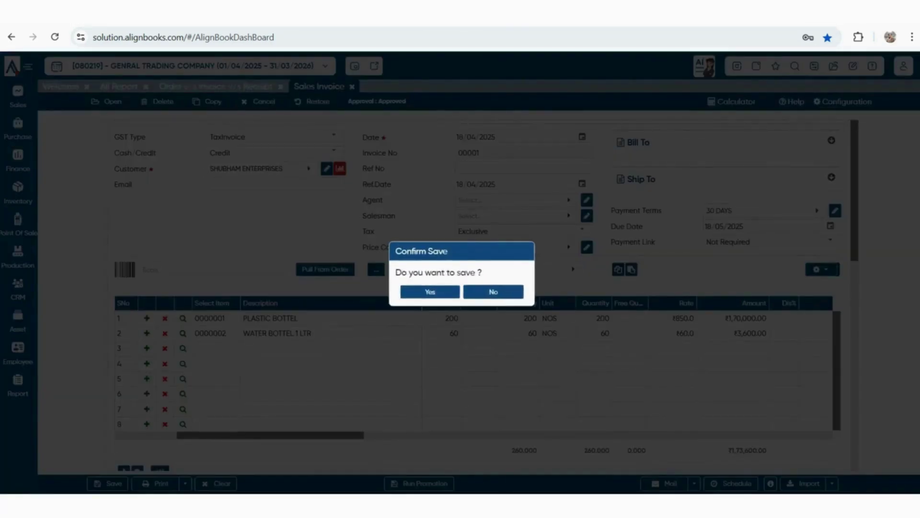
pyautogui.click(493, 292)
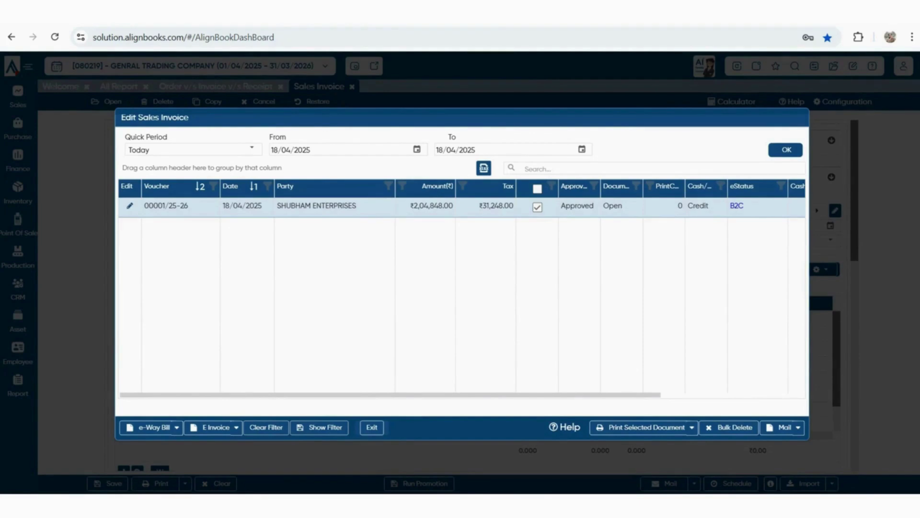
# Check the e-Way Bill and e-invoice options, then close the saved invoices list
pyautogui.moveTo(391, 394)
pyautogui.mouseDown()
pyautogui.moveTo(500, 394)
pyautogui.moveTo(403, 394)
pyautogui.mouseUp()
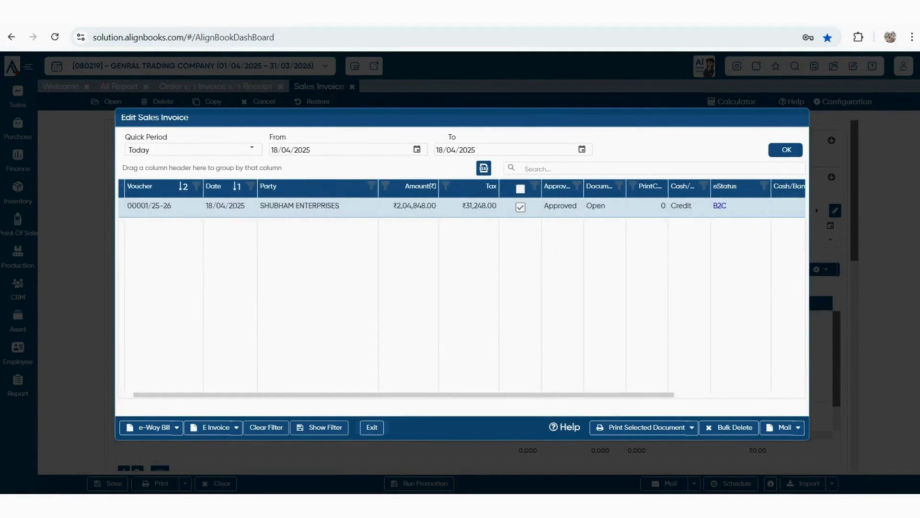
pyautogui.click(177, 427)
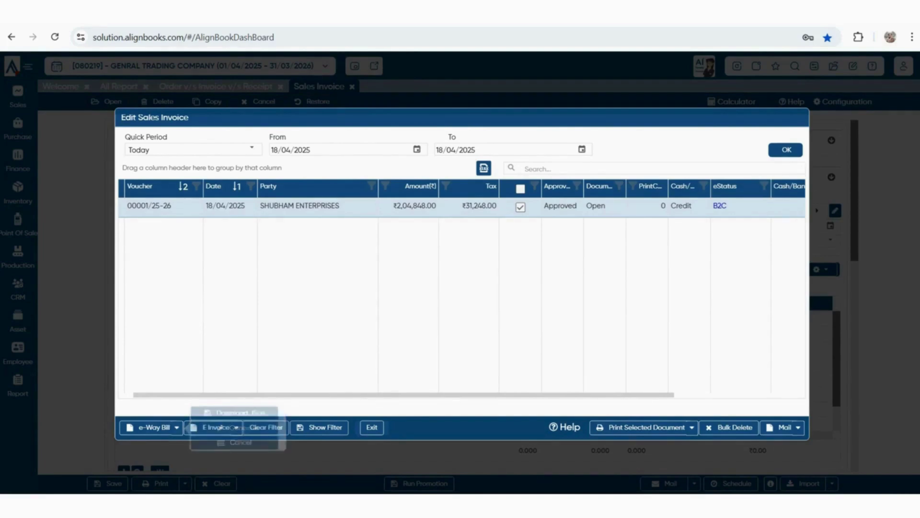
pyautogui.click(236, 427)
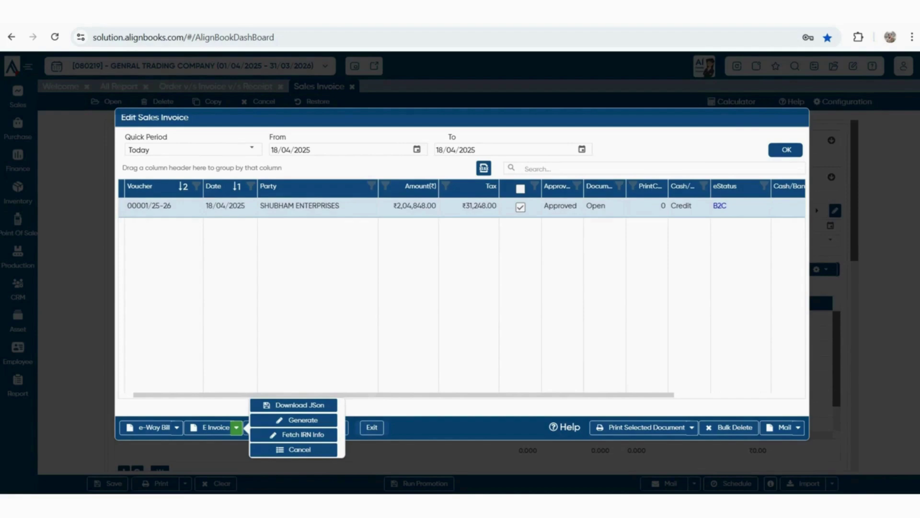
pyautogui.press('Escape')
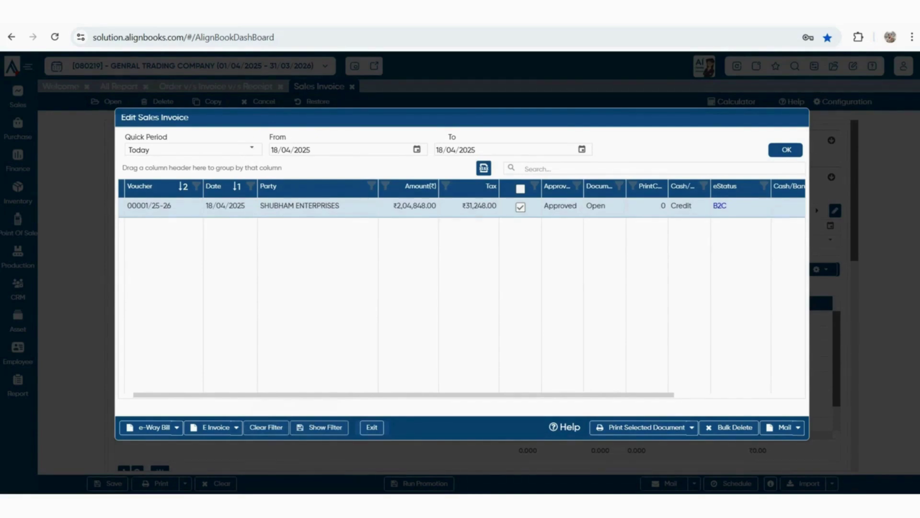
pyautogui.press('Escape')
# Open Customer Trial and drill from SHUBHAM ENTERPRISES' ₹2,04,848 debit into its ledger and invoice
pyautogui.click(18, 385)
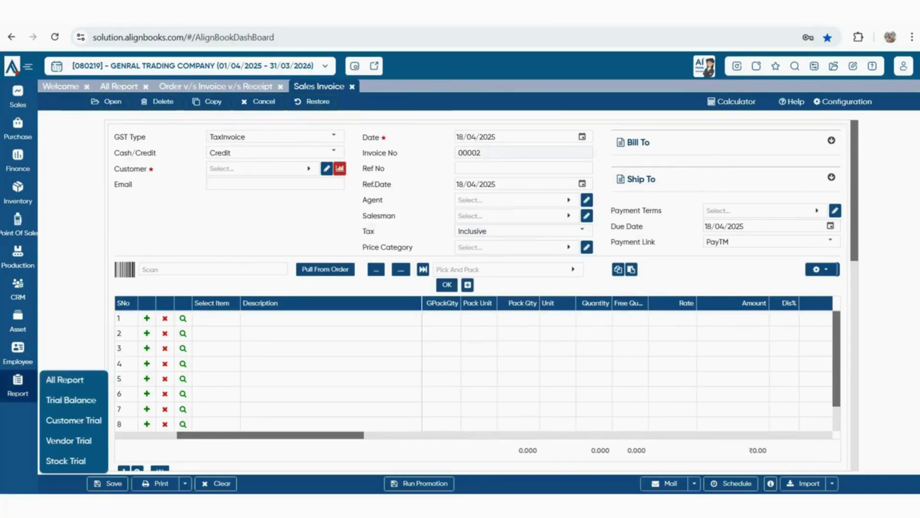
pyautogui.click(65, 379)
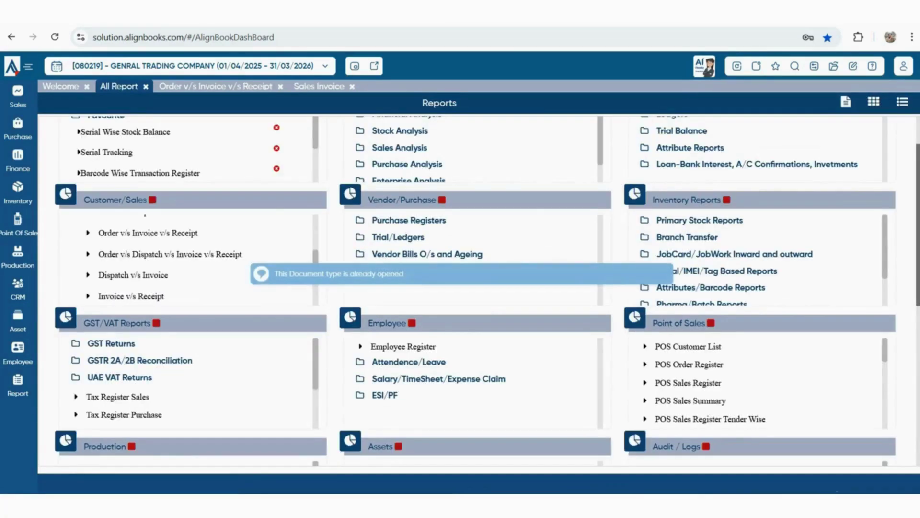
pyautogui.click(18, 384)
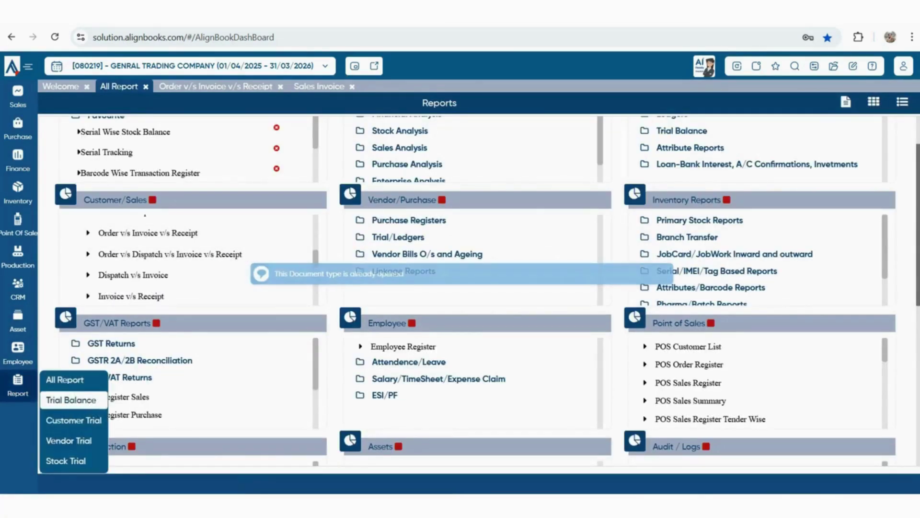
pyautogui.click(73, 419)
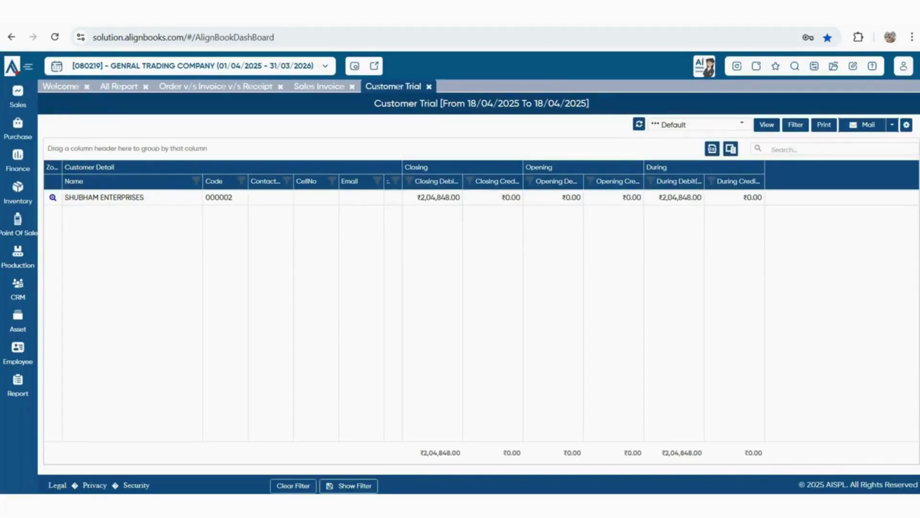
pyautogui.click(439, 198)
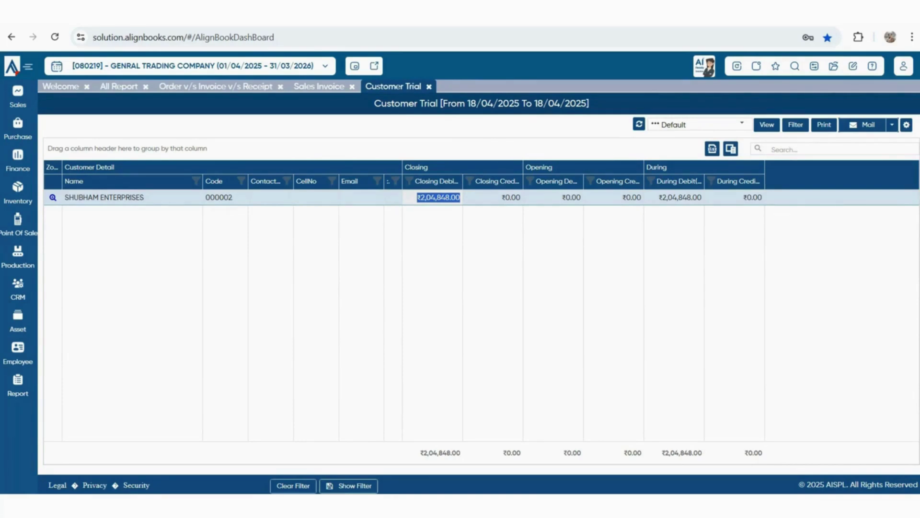
pyautogui.click(53, 197)
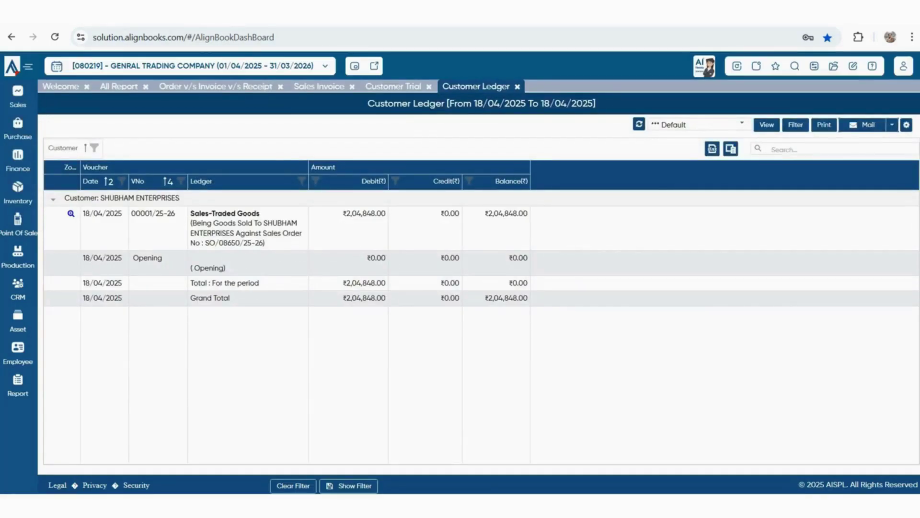
pyautogui.doubleClick(248, 233)
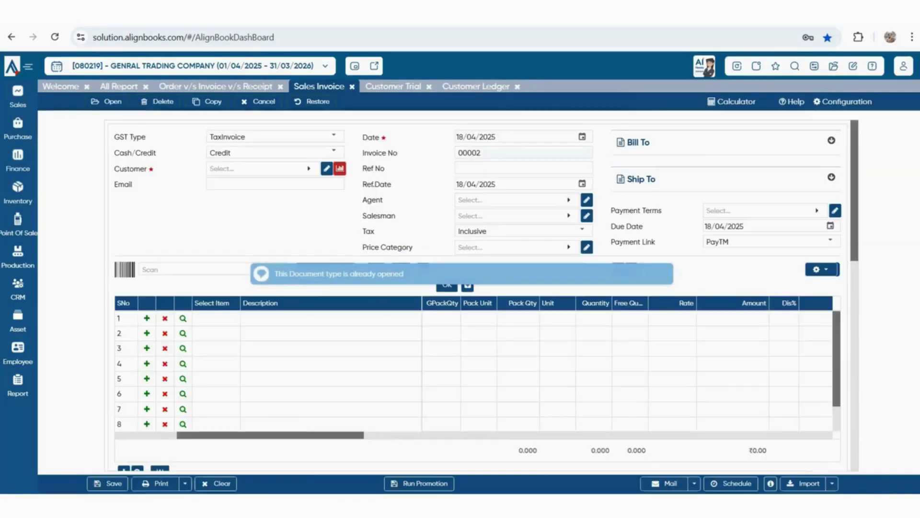
# Close all open pages and view the dashboard's sales, purchase and receivables ageing charts
pyautogui.press('Escape')
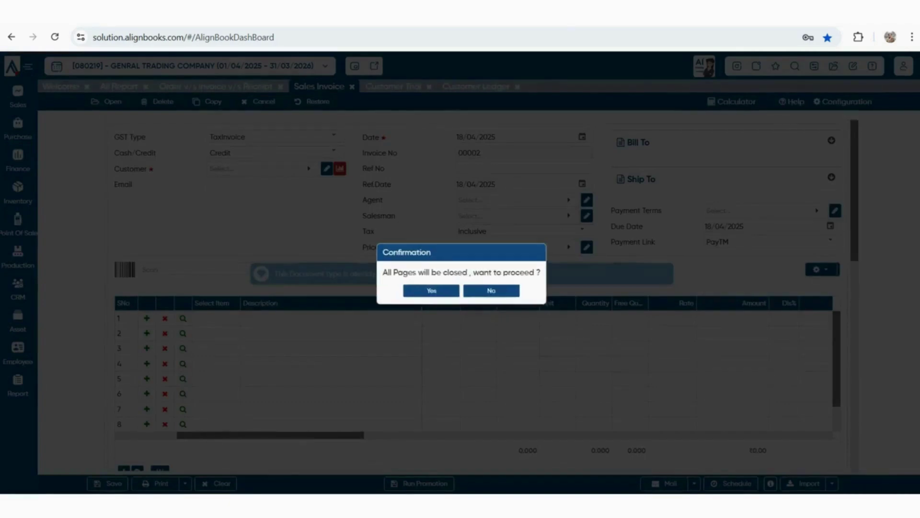
pyautogui.press('Escape')
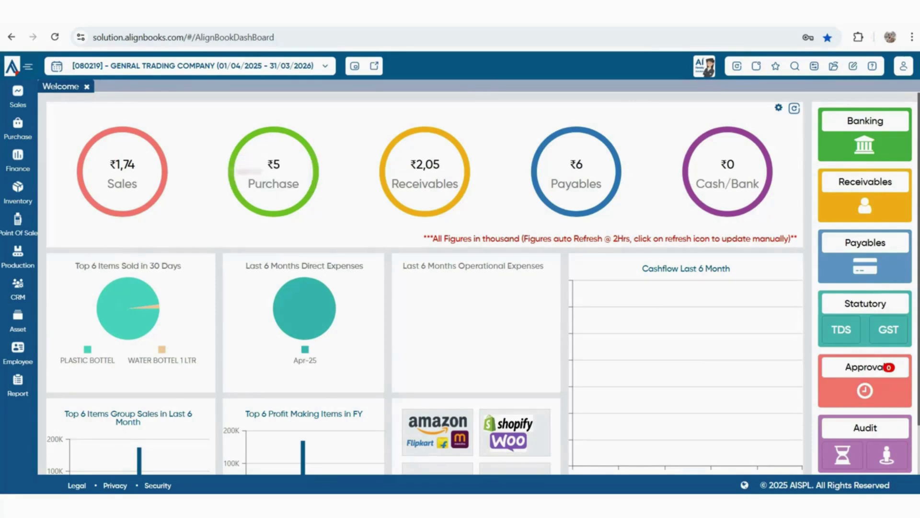
pyautogui.click(122, 172)
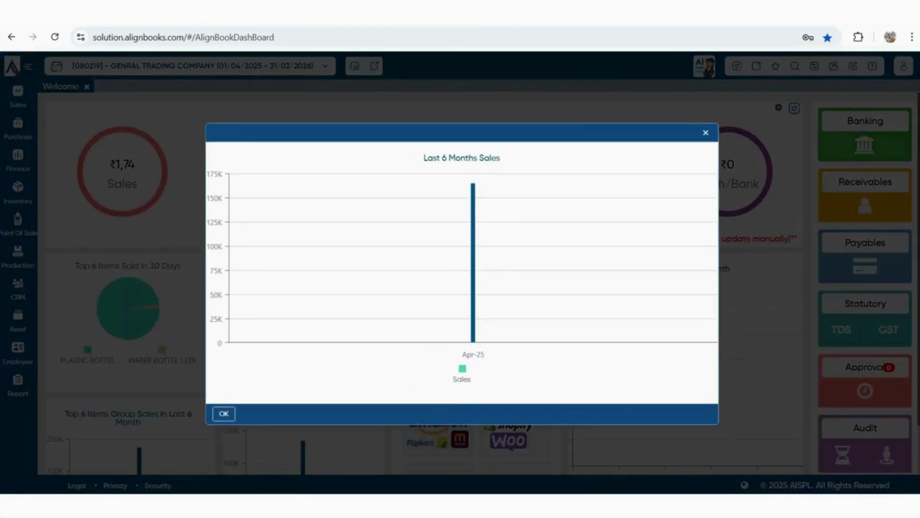
pyautogui.press('Escape')
pyautogui.click(273, 173)
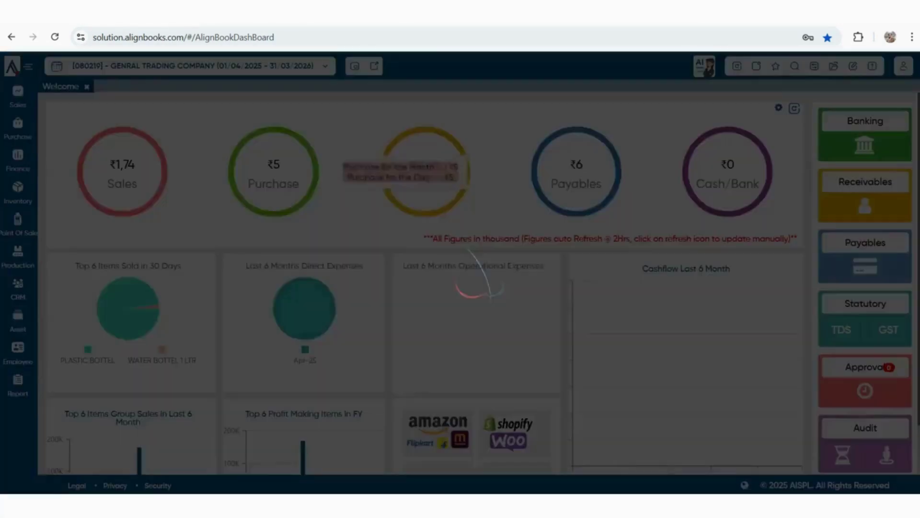
pyautogui.press('Escape')
pyautogui.click(424, 173)
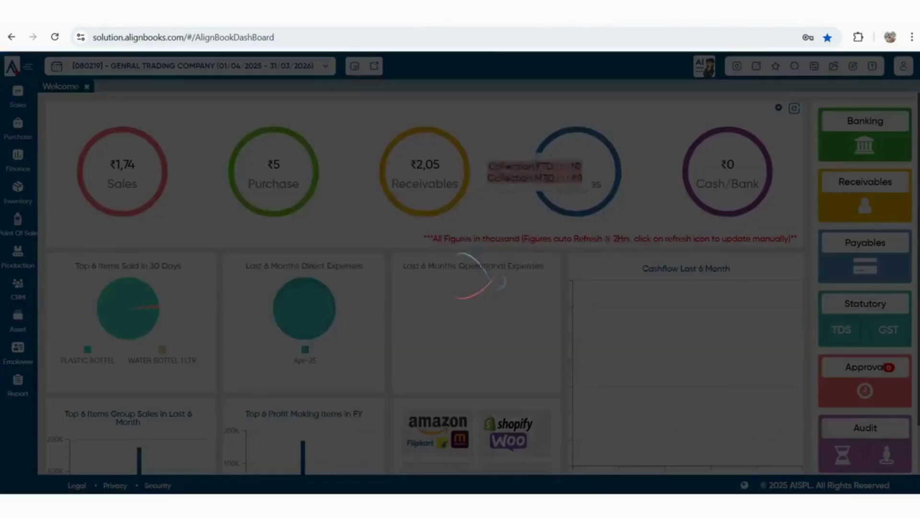
pyautogui.press('Escape')
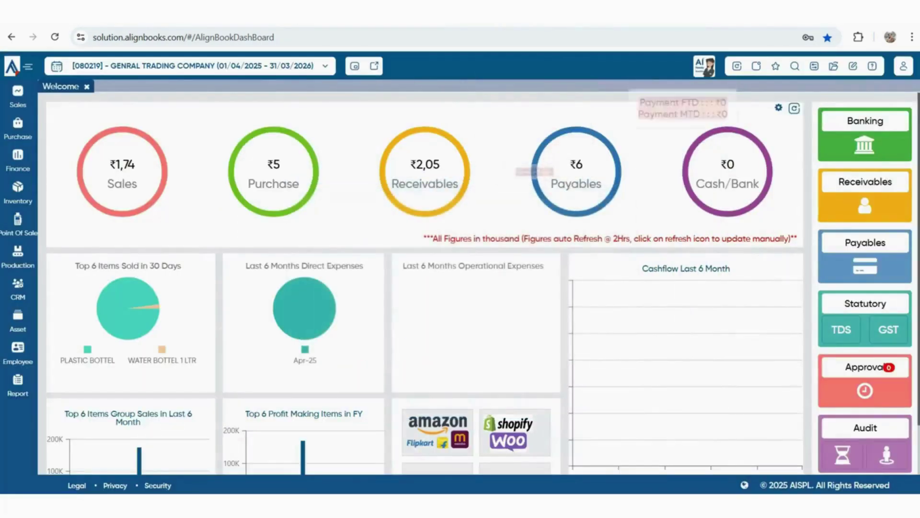
# View the payables ageing and cash/bank balance charts, then open the Chart of Accounts
pyautogui.click(576, 172)
pyautogui.press('Escape')
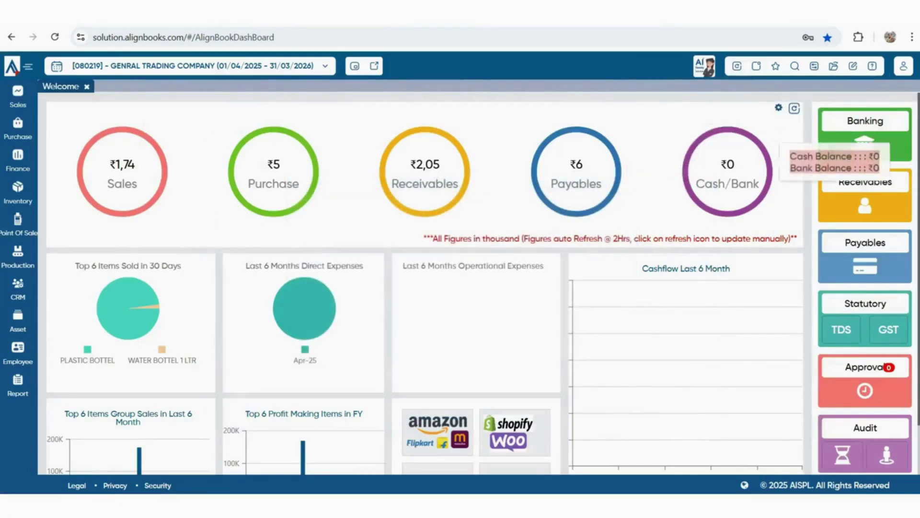
pyautogui.click(728, 173)
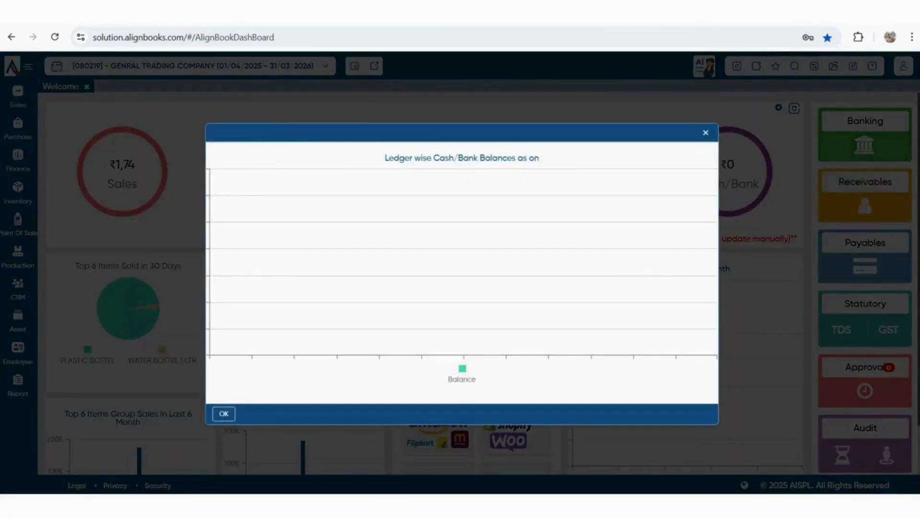
pyautogui.press('Escape')
pyautogui.moveTo(18, 158)
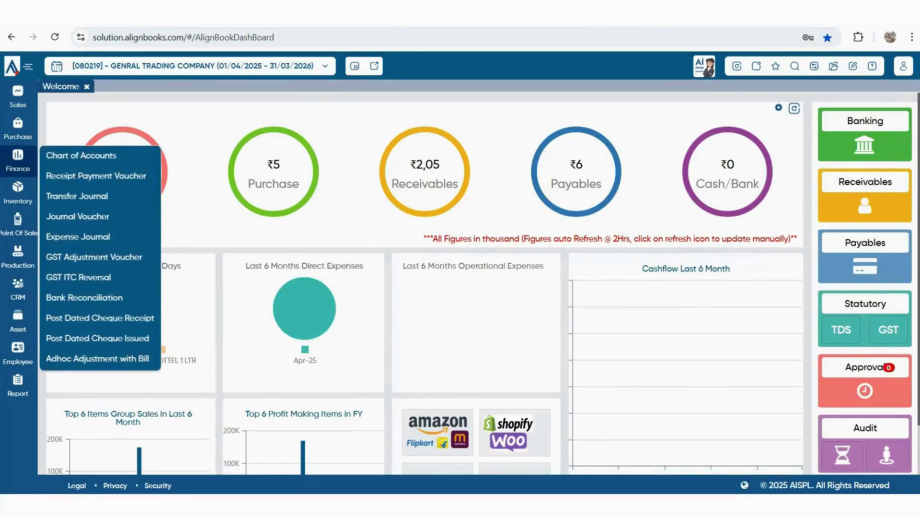
pyautogui.click(81, 155)
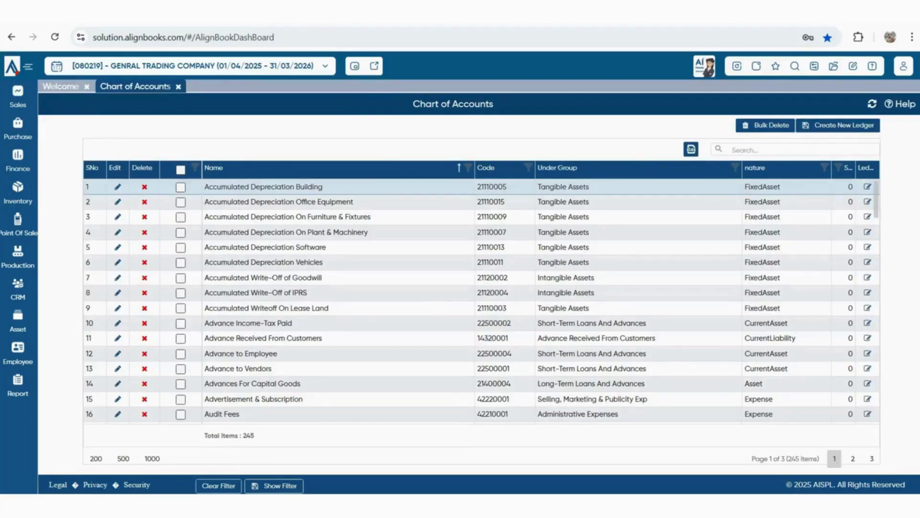
# Create ledger HDFC BANK under Cash And Cash Equivalents with account type Bank
pyautogui.click(838, 126)
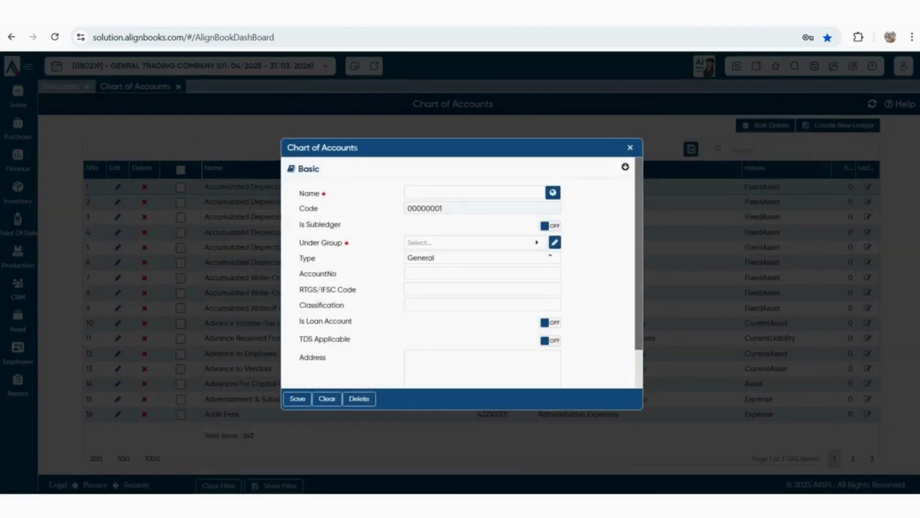
pyautogui.write('HDFC')
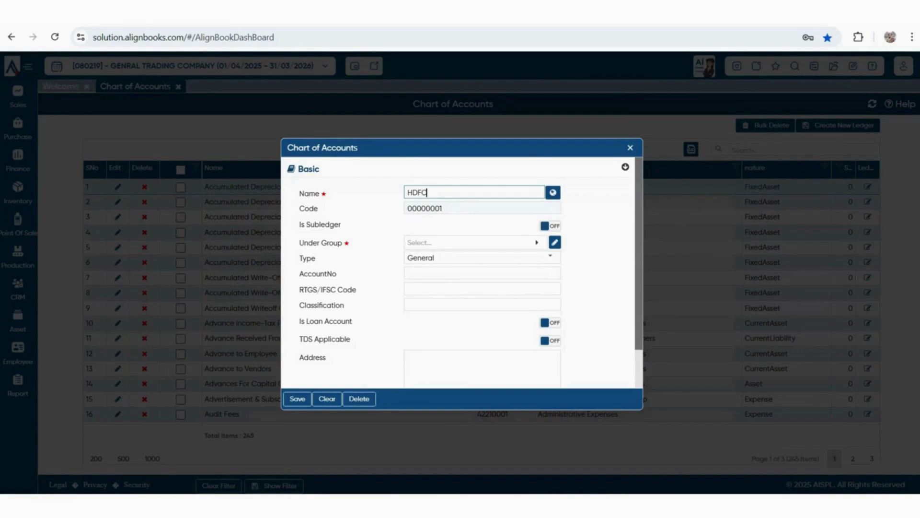
pyautogui.write(' BANK')
pyautogui.press('Tab')
pyautogui.write('cas')
pyautogui.press('Return')
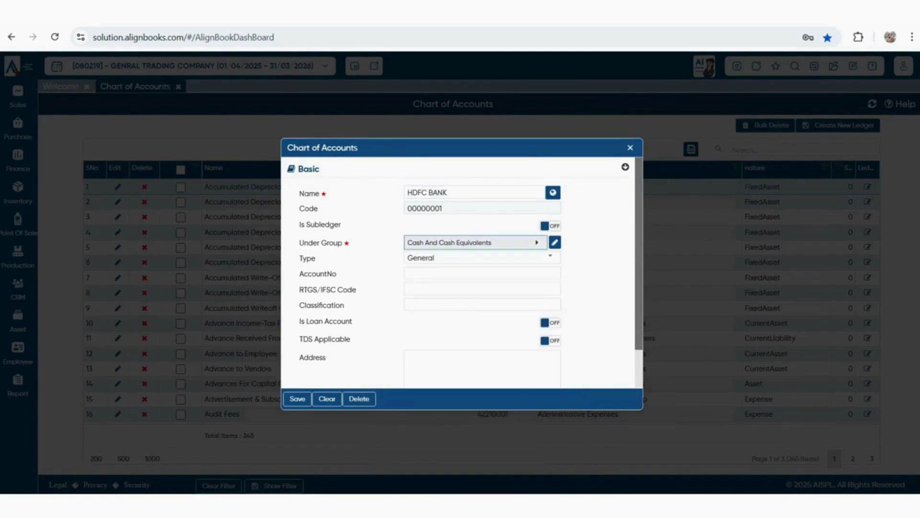
pyautogui.click(550, 257)
pyautogui.click(503, 308)
pyautogui.scroll(-1, 503, 293)
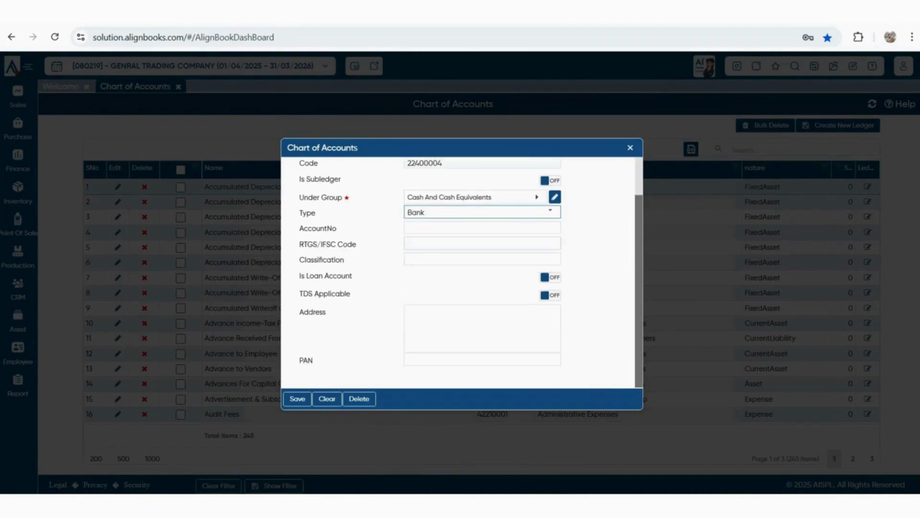
pyautogui.hotkey('ctrl', 's')
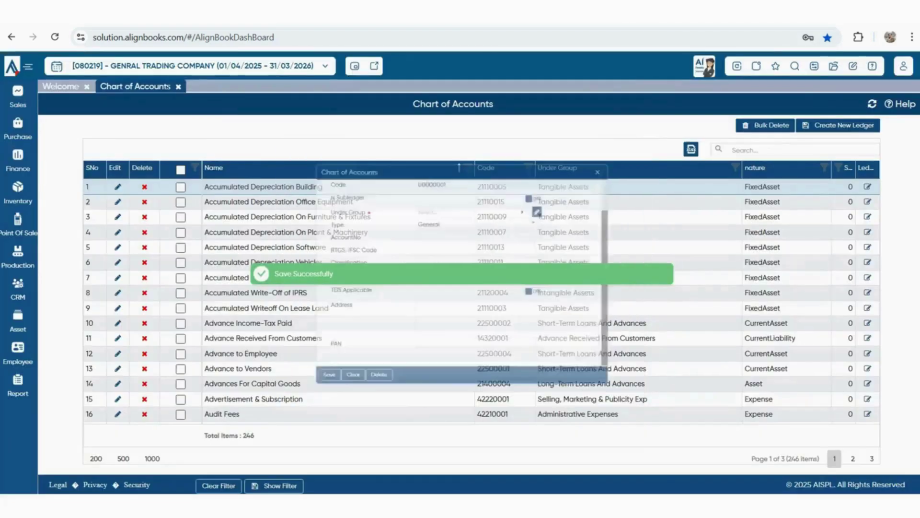
# Give HDFC BANK a ₹6,00,000 opening balance in Opening Financials and save it
pyautogui.click(833, 66)
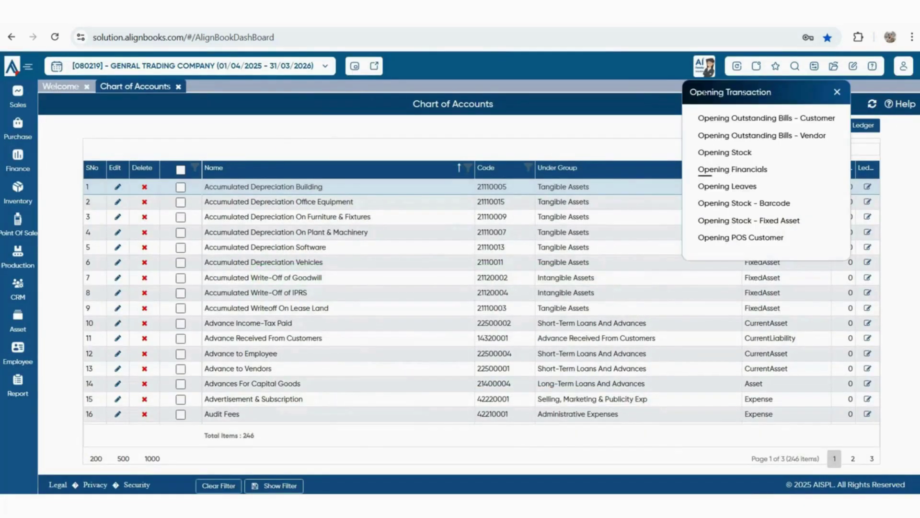
pyautogui.click(734, 169)
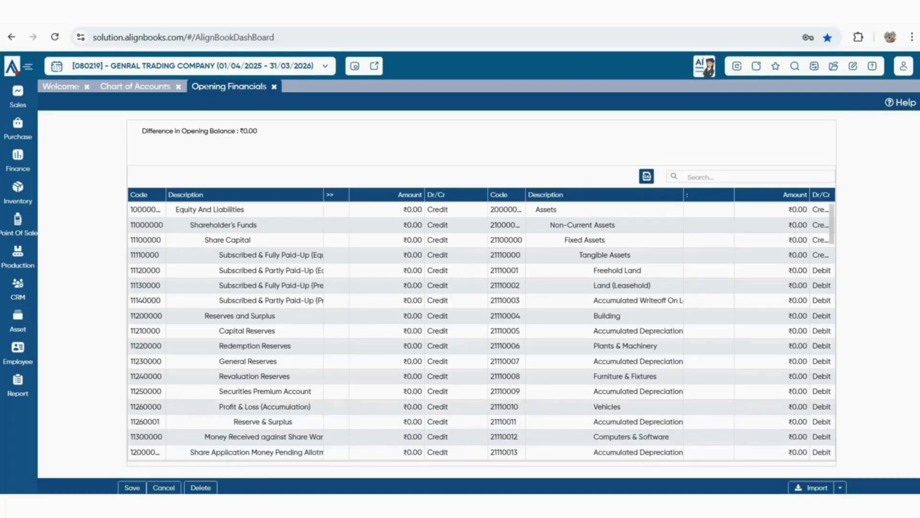
pyautogui.click(750, 177)
pyautogui.write('HDFC')
pyautogui.click(772, 210)
pyautogui.write('600000')
pyautogui.press('Return')
pyautogui.click(132, 487)
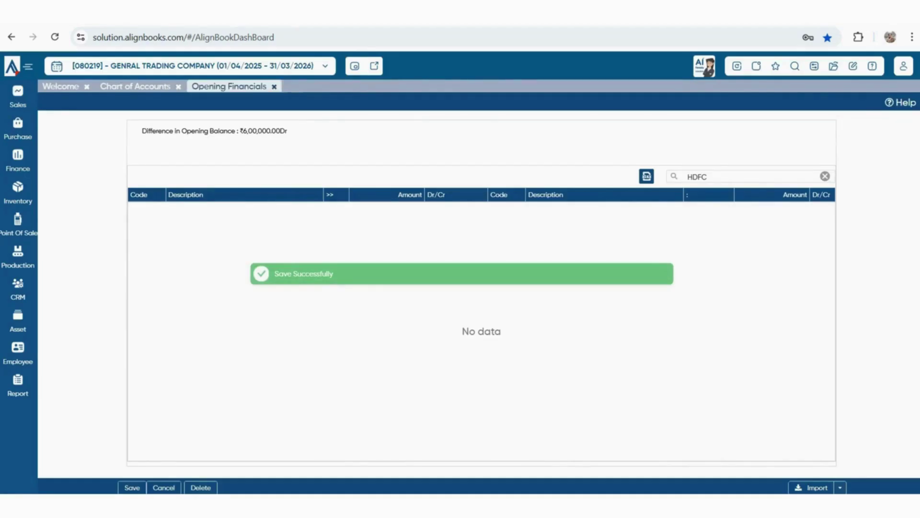
pyautogui.click(274, 86)
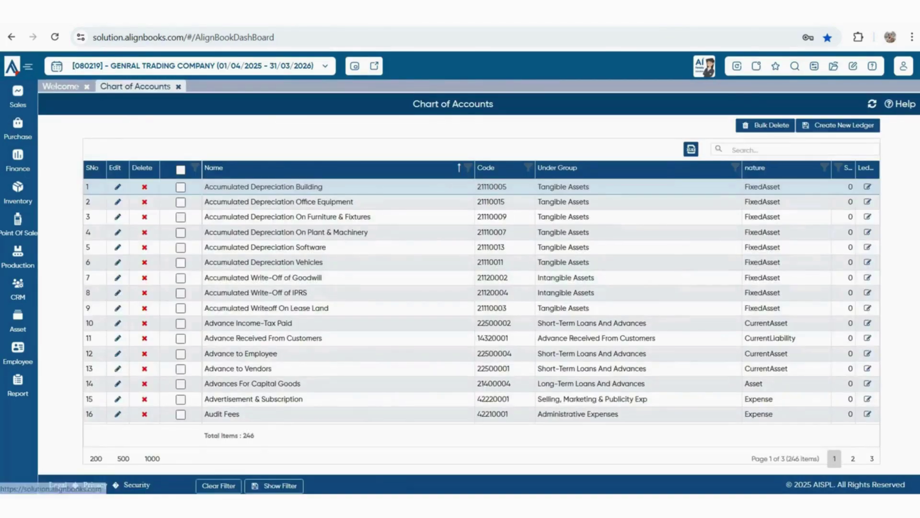
pyautogui.click(178, 87)
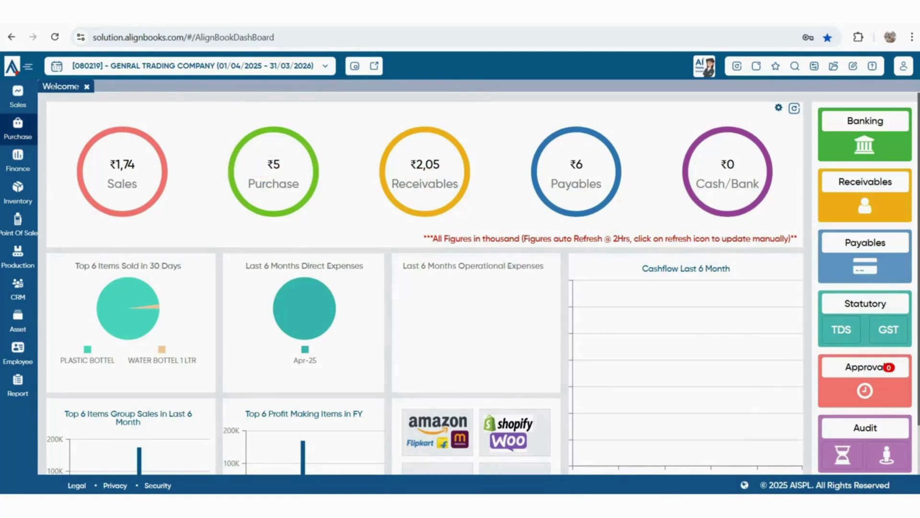
# Start a bill payment to PANKAJ ENTERPRISES from HDFC BANK, noting the ₹6,00,000 and ₹5,546 balances
pyautogui.click(18, 129)
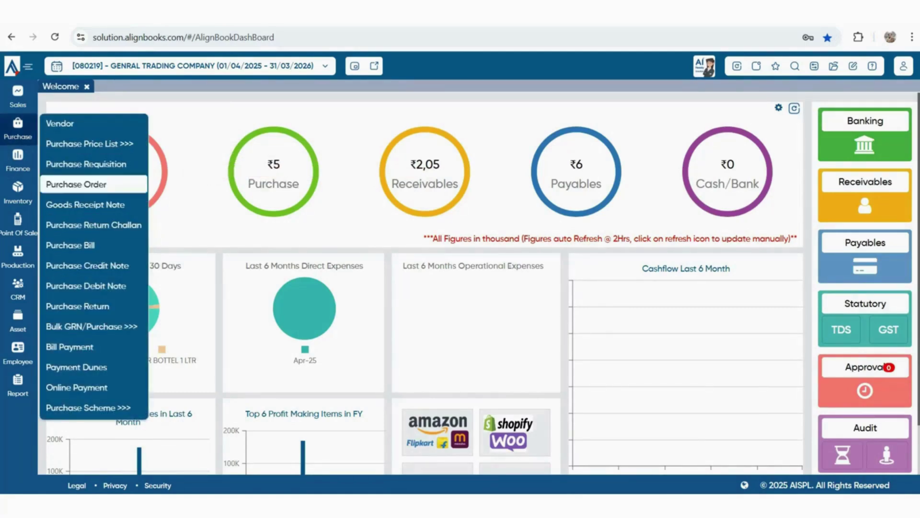
pyautogui.click(69, 346)
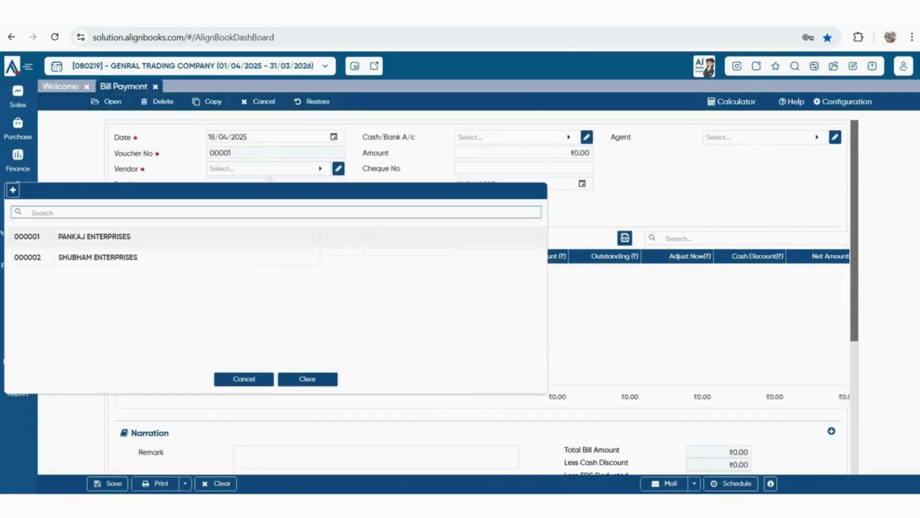
pyautogui.click(144, 237)
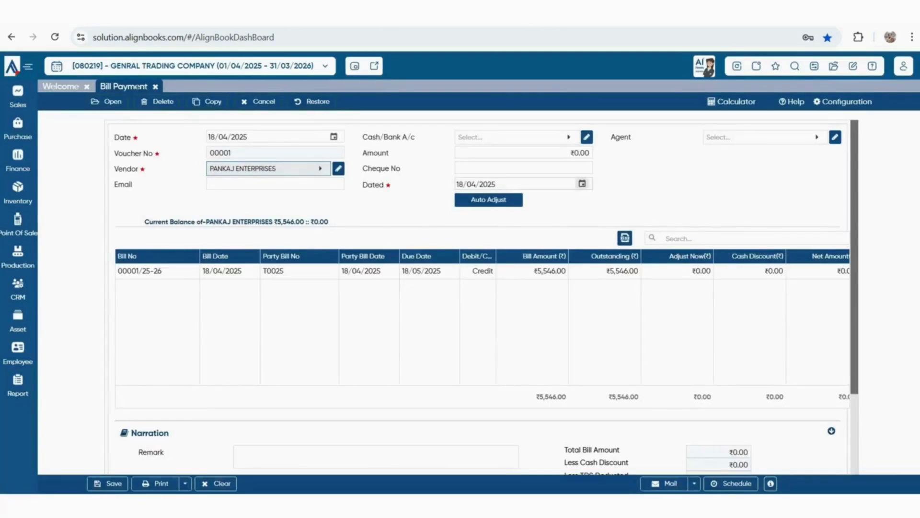
pyautogui.click(551, 137)
pyautogui.press('Down')
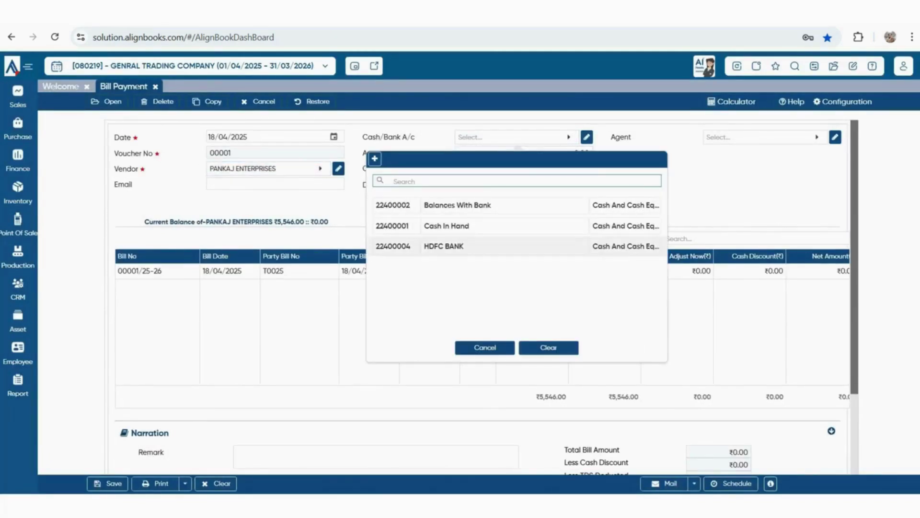
pyautogui.press('Return')
pyautogui.moveTo(352, 221); pyautogui.dragTo(390, 222)
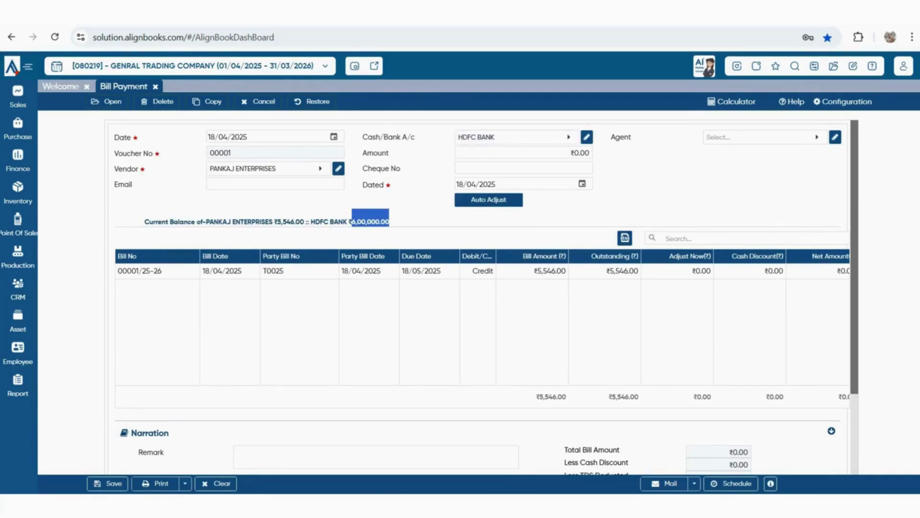
pyautogui.moveTo(227, 222); pyautogui.dragTo(303, 222)
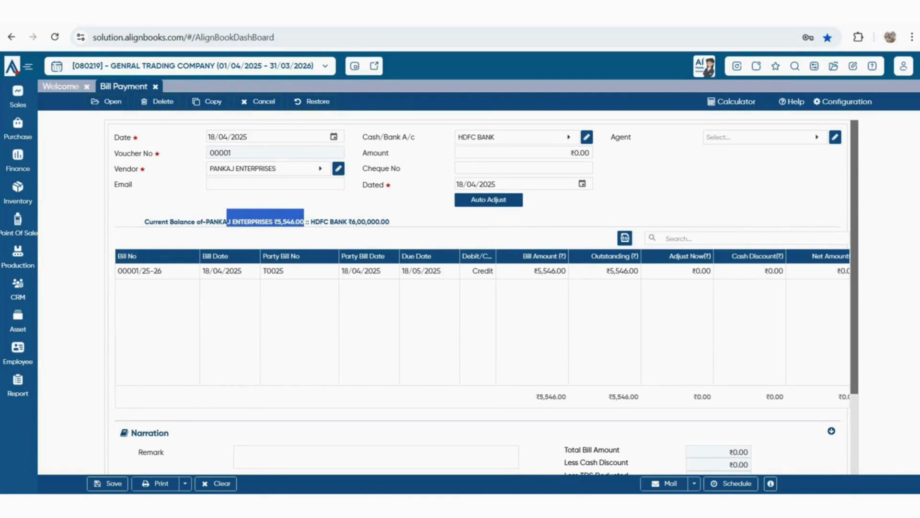
# Pay ₹4,500 against the outstanding bill 00001/25-26 and save the voucher
pyautogui.click(576, 152)
pyautogui.write('4500')
pyautogui.click(642, 184)
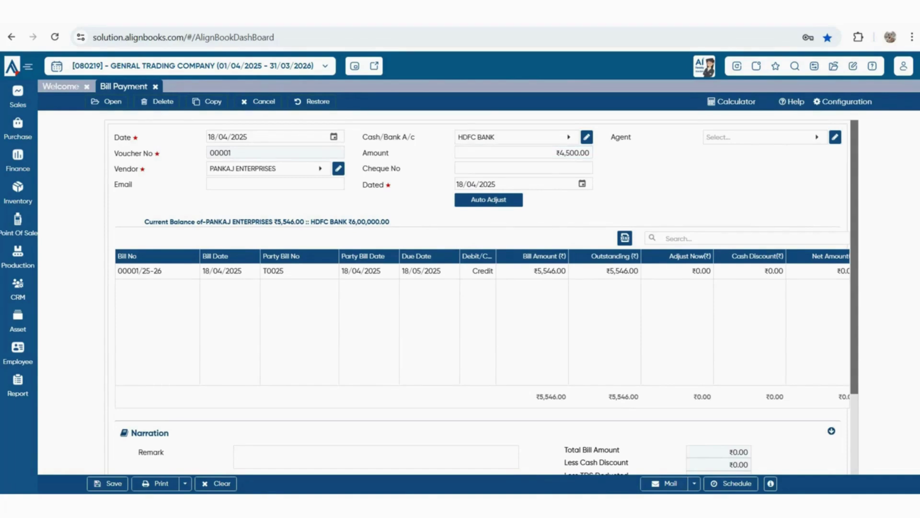
pyautogui.doubleClick(683, 271)
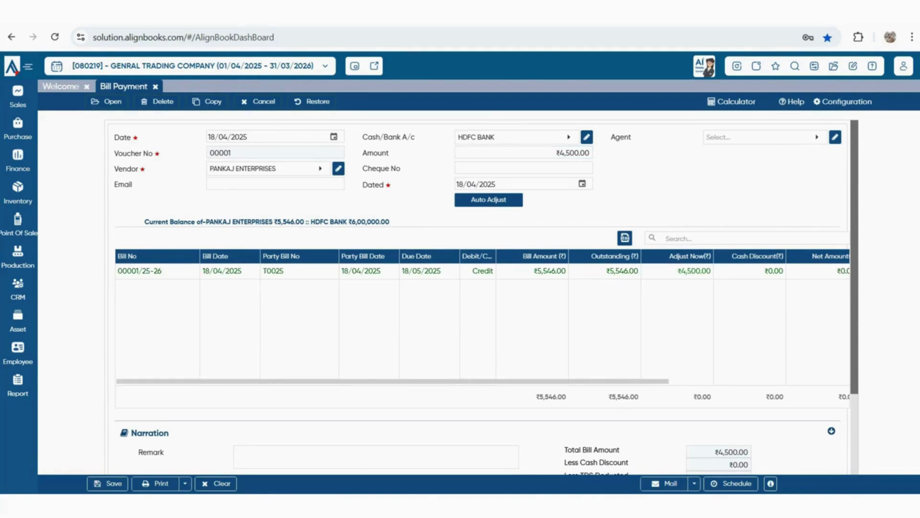
pyautogui.hscroll(2, 479, 316)
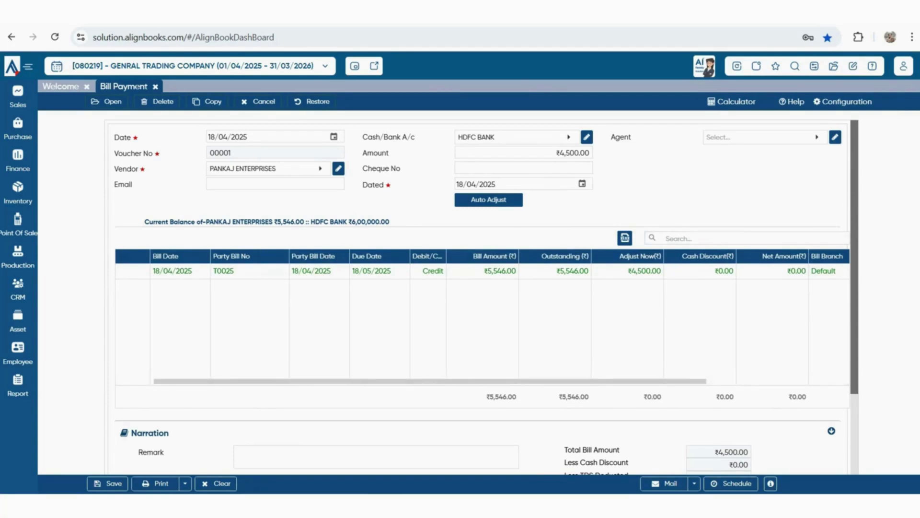
pyautogui.scroll(-3, 479, 297)
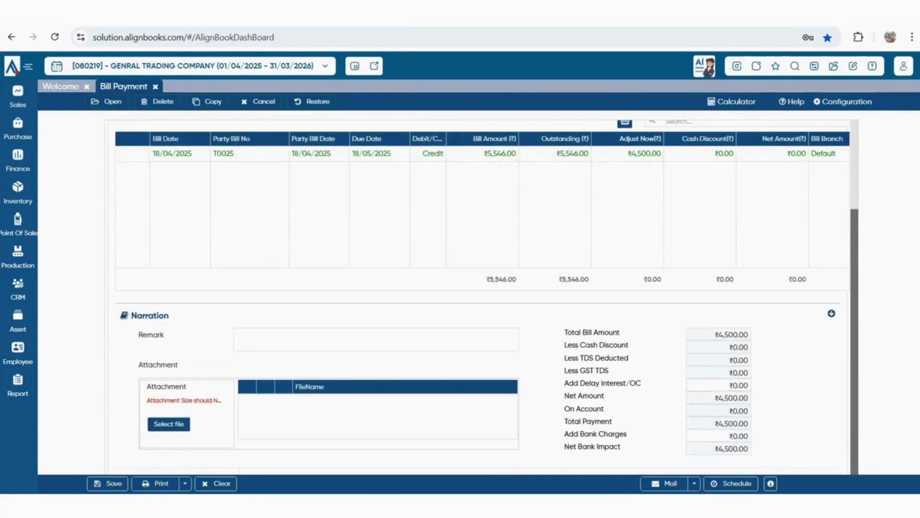
pyautogui.scroll(3, 479, 297)
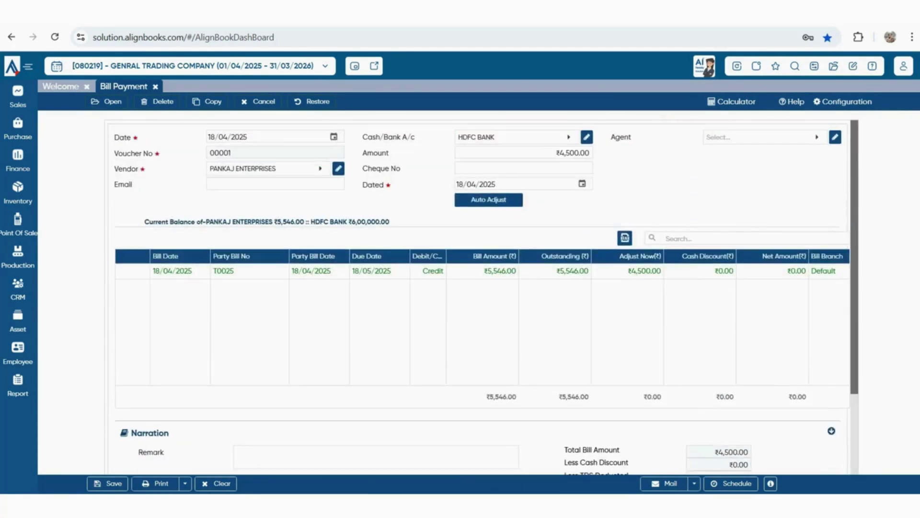
pyautogui.click(108, 484)
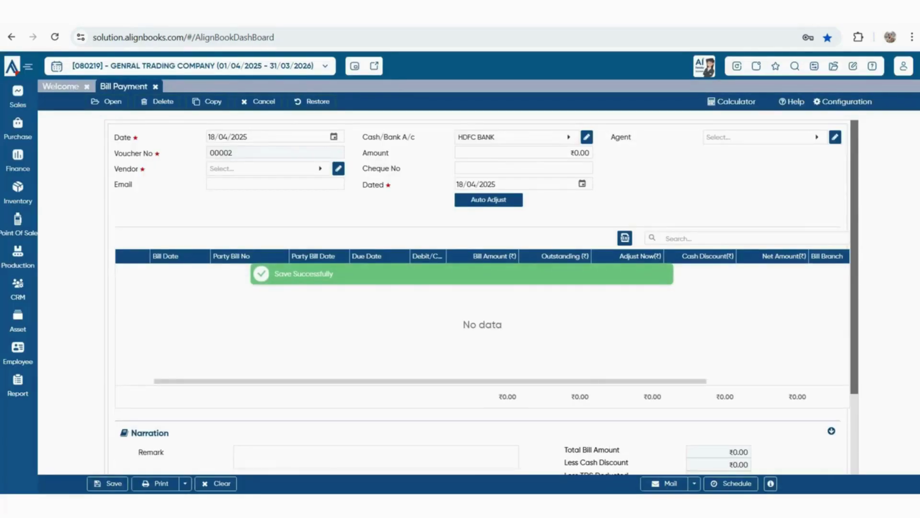
# Start a payment receipt from SHUBHAM ENTERPRISES into the HDFC BANK account
pyautogui.click(17, 96)
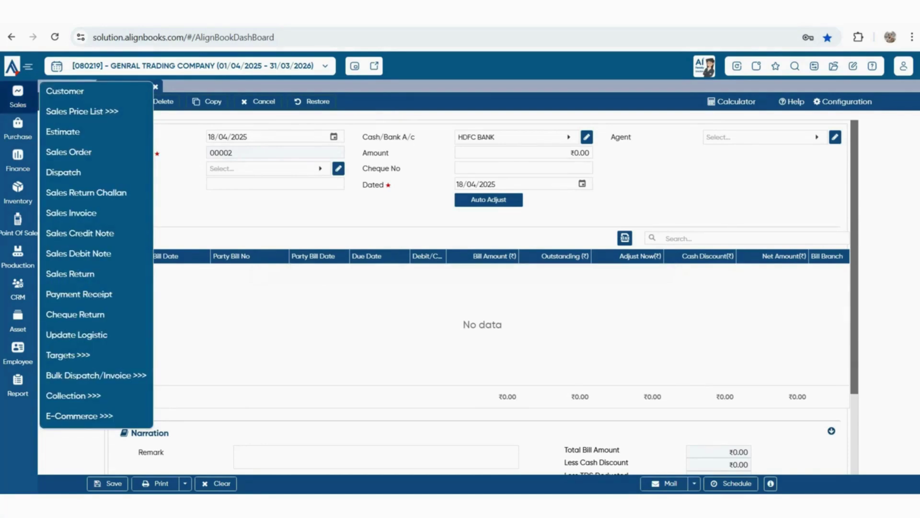
pyautogui.click(79, 294)
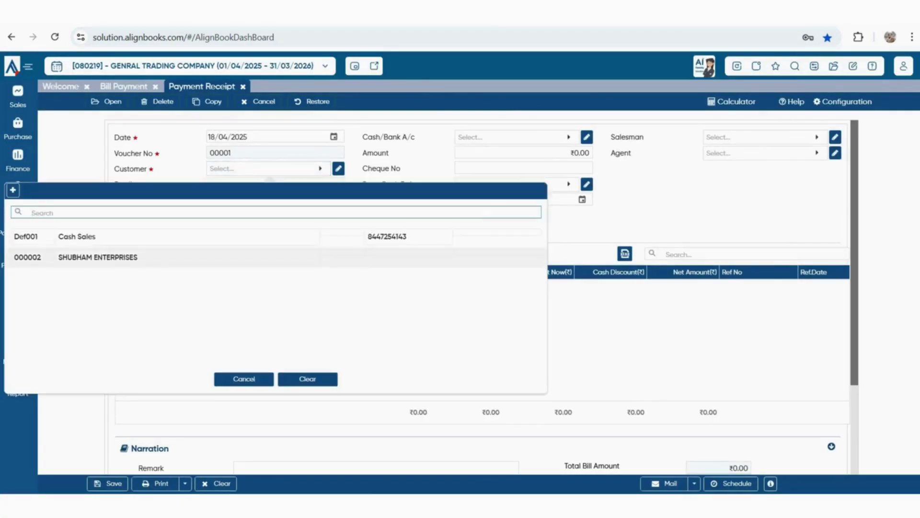
pyautogui.click(93, 257)
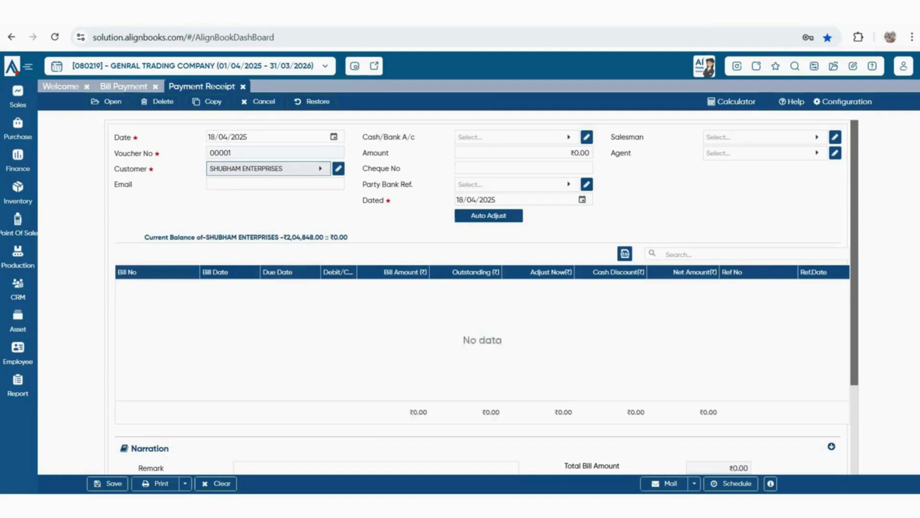
pyautogui.moveTo(281, 237); pyautogui.dragTo(328, 237)
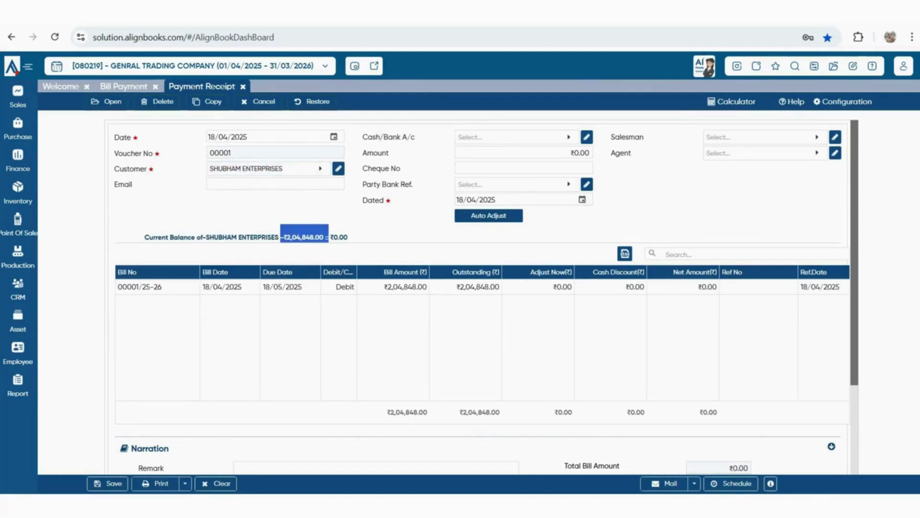
pyautogui.click(329, 237)
pyautogui.click(513, 138)
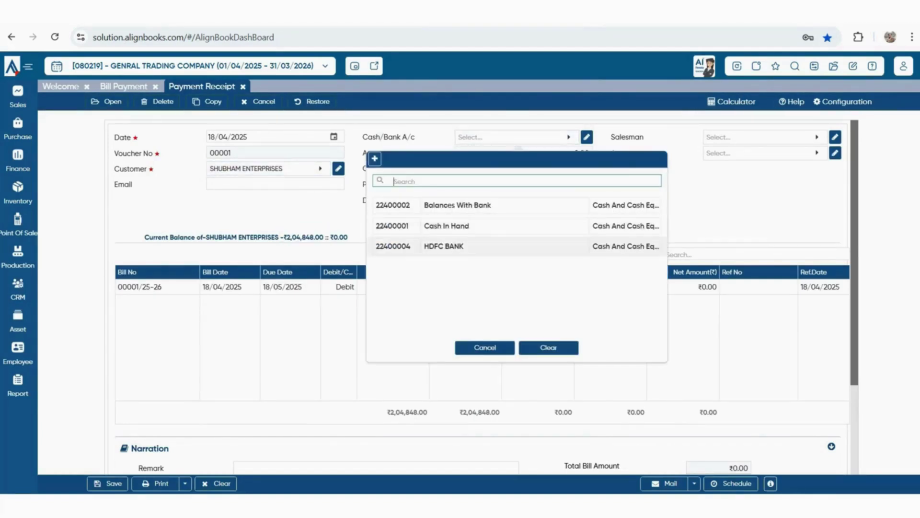
pyautogui.click(426, 244)
# Enter a ₹90,000 receipt amount and save the receipt
pyautogui.click(524, 153)
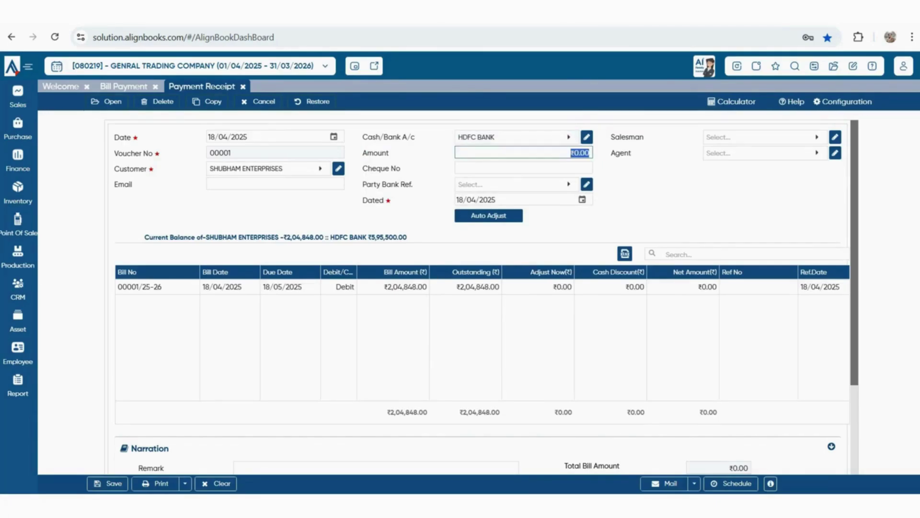
pyautogui.write('90000')
pyautogui.click(488, 215)
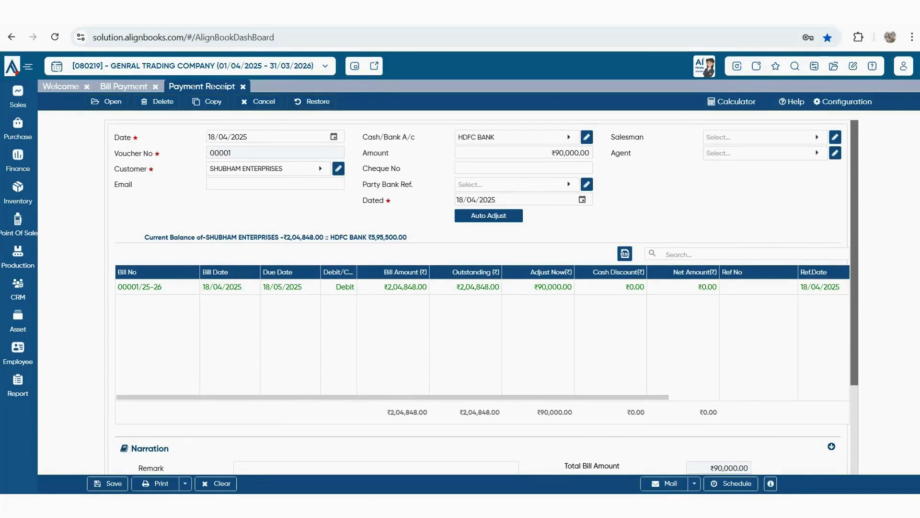
pyautogui.scroll(-3, 480, 288)
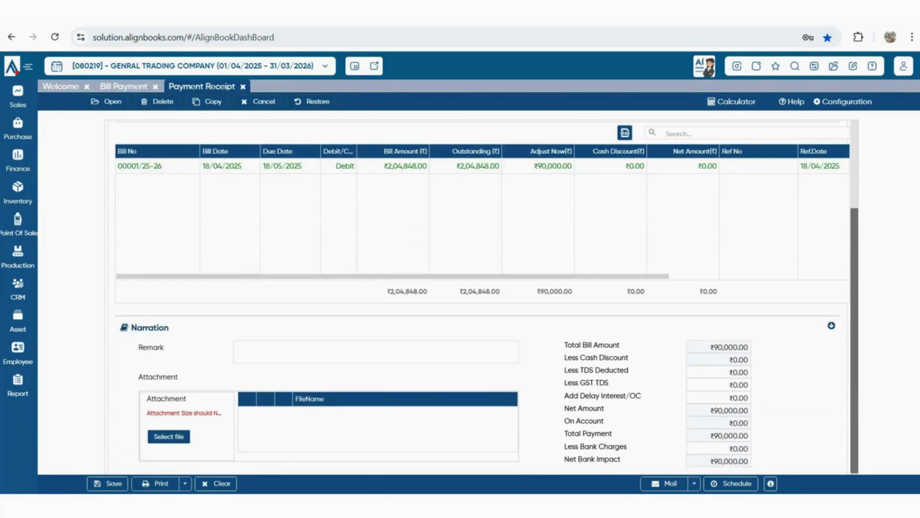
pyautogui.hotkey('ctrl', 's')
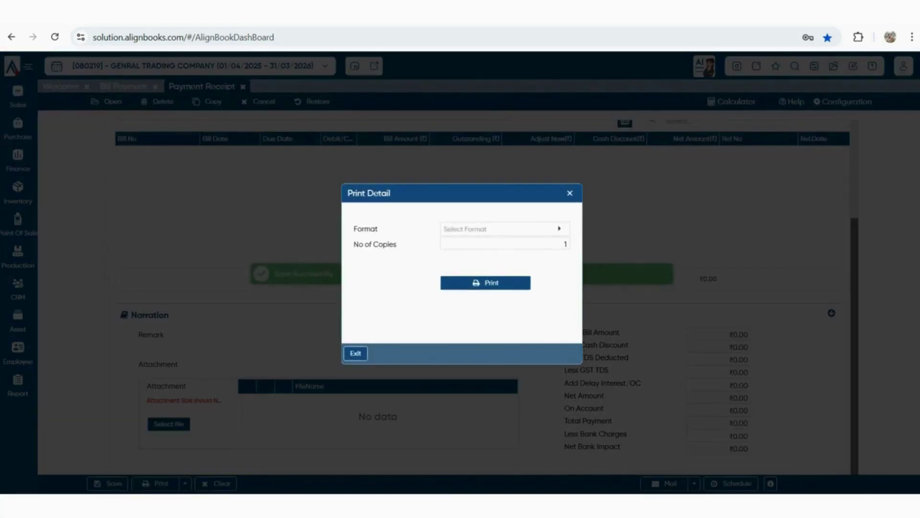
# Print receipt 00001/25-26 in the first format to PDF, review it, and return to AlignBooks
pyautogui.click(559, 229)
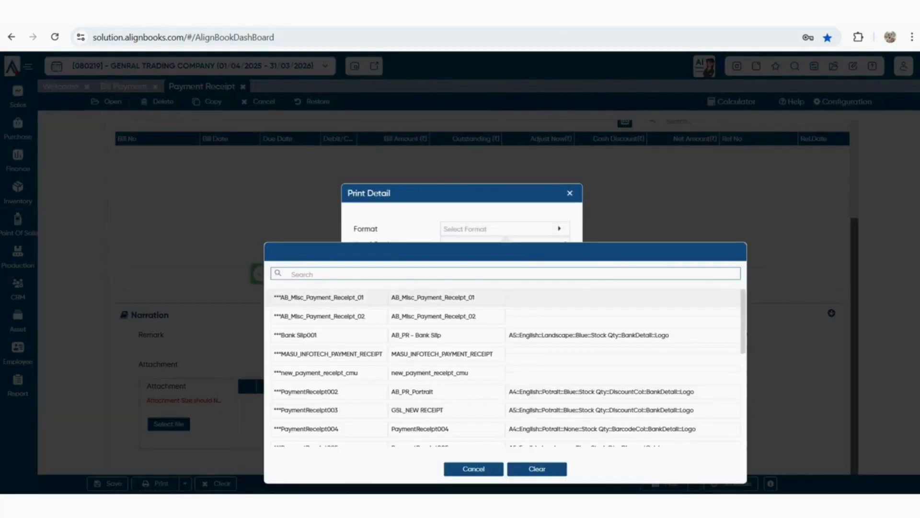
pyautogui.click(433, 297)
pyautogui.click(485, 282)
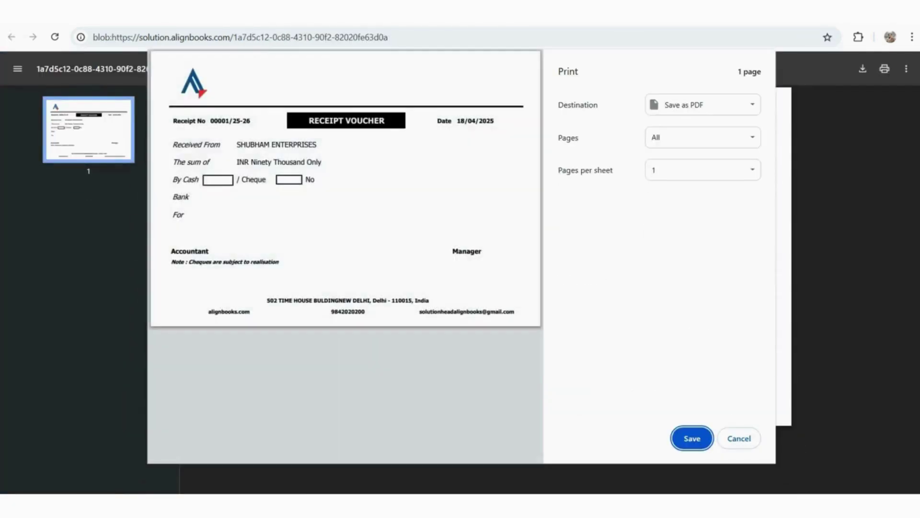
pyautogui.press('Escape')
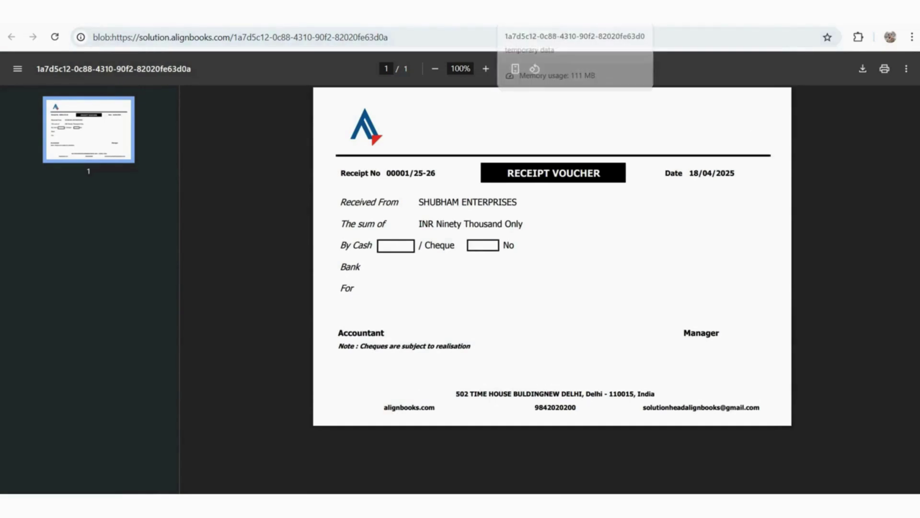
pyautogui.click(608, 13)
# Check Current Liabilities and HDFC BANK at ₹6,85,500 in the Trial Balance, then open All Reports
pyautogui.scroll(3, 479, 298)
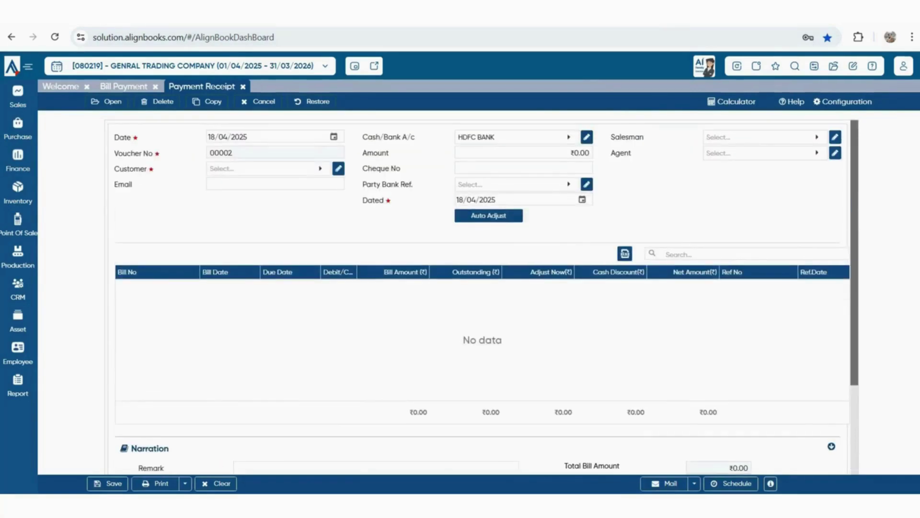
pyautogui.moveTo(18, 386)
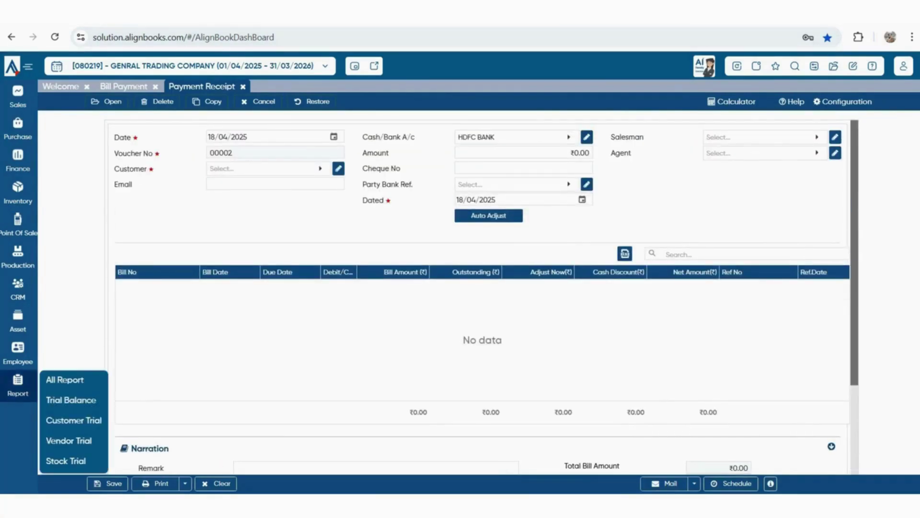
pyautogui.click(71, 400)
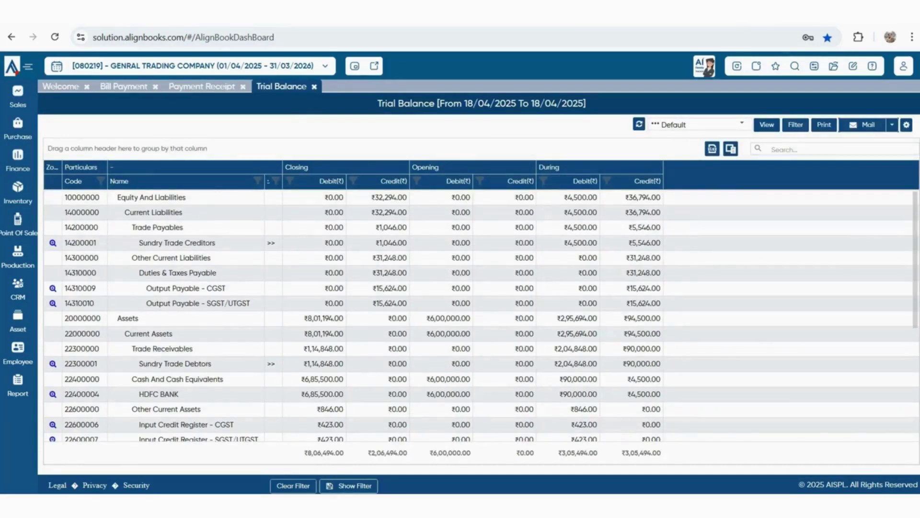
pyautogui.moveTo(372, 212); pyautogui.dragTo(402, 212)
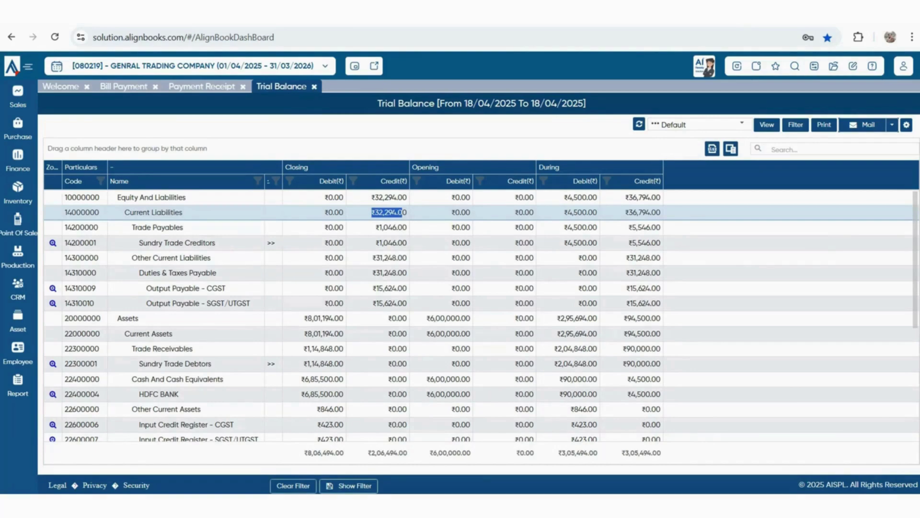
pyautogui.scroll(-2, 482, 316)
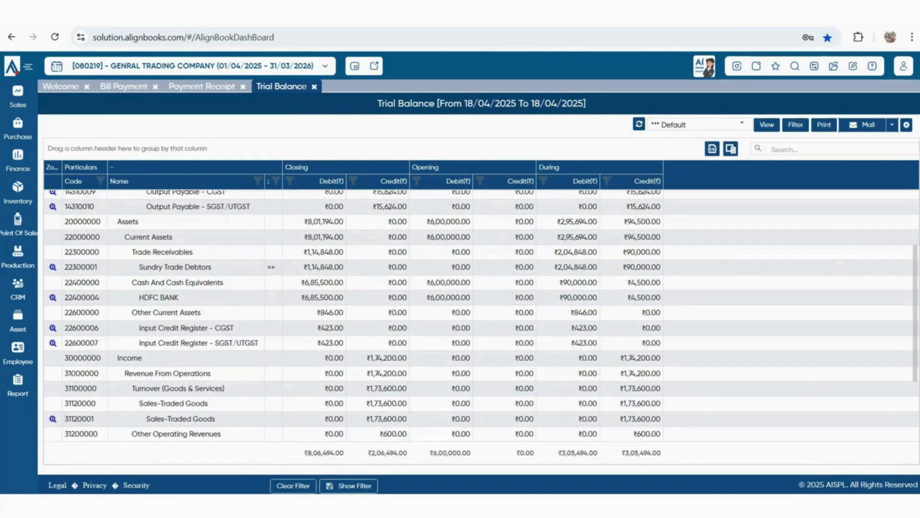
pyautogui.scroll(-3, 352, 317)
pyautogui.moveTo(17, 383)
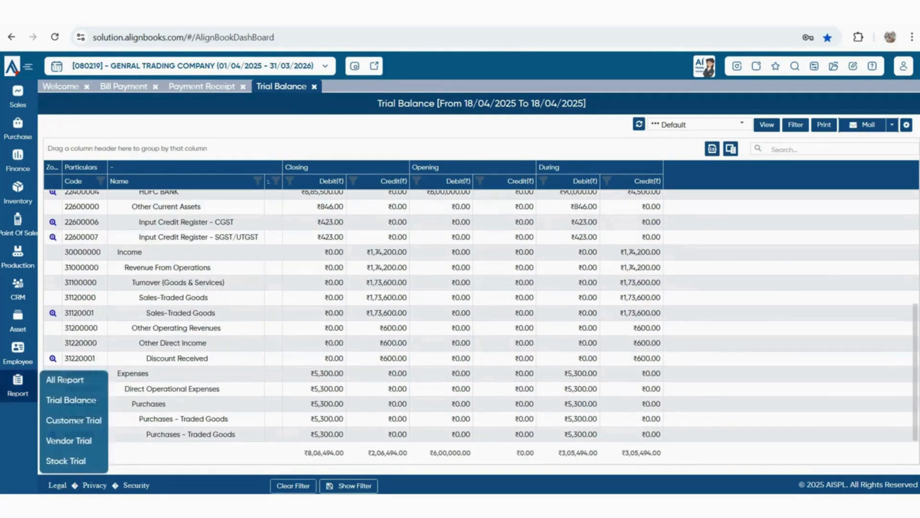
pyautogui.click(66, 319)
# Search for 'bank' in the reports and open the Bank Book report
pyautogui.click(714, 139)
pyautogui.write('bank')
pyautogui.click(656, 228)
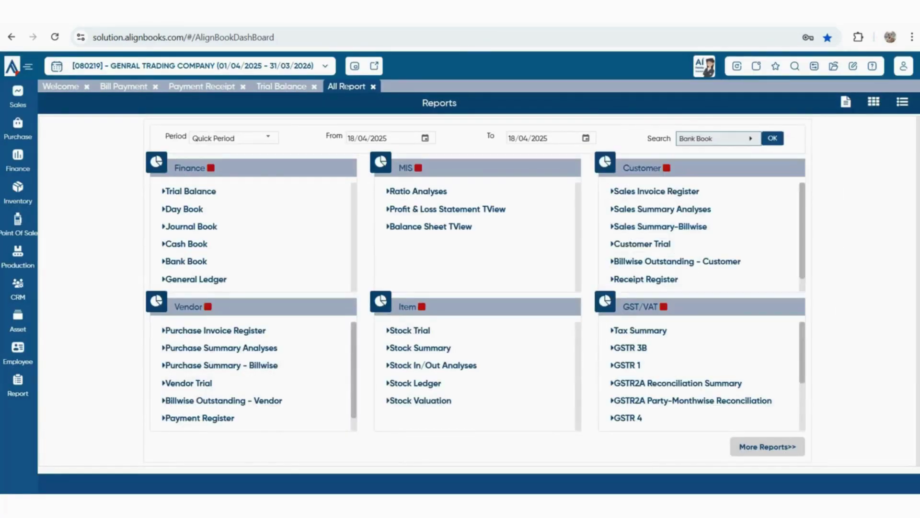
pyautogui.click(772, 138)
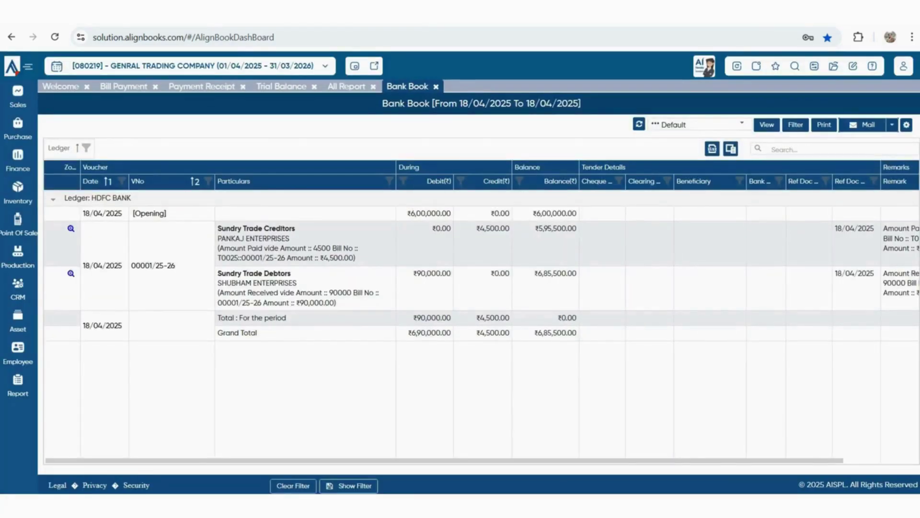
# Check the ₹6,00,000 opening, ₹4,500 payment, ₹90,000 receipt and ₹6,85,500 closing balance
pyautogui.doubleClick(410, 212)
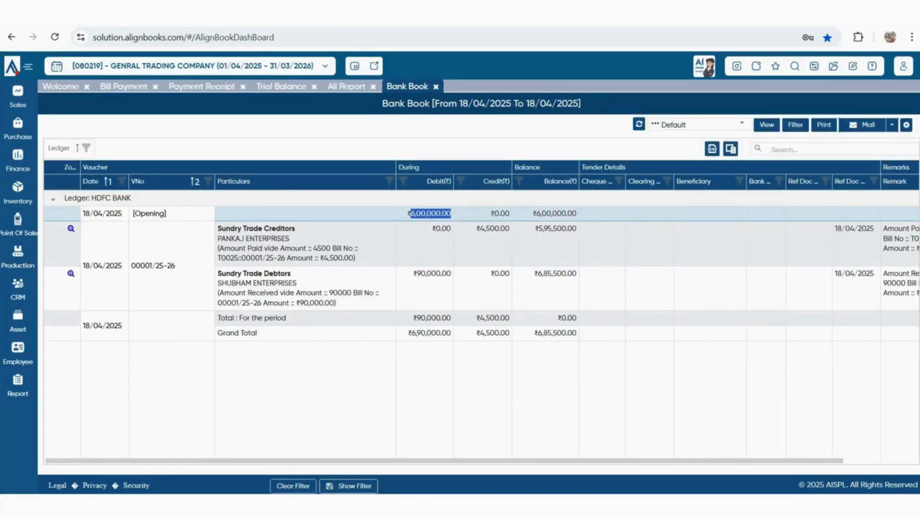
pyautogui.doubleClick(503, 228)
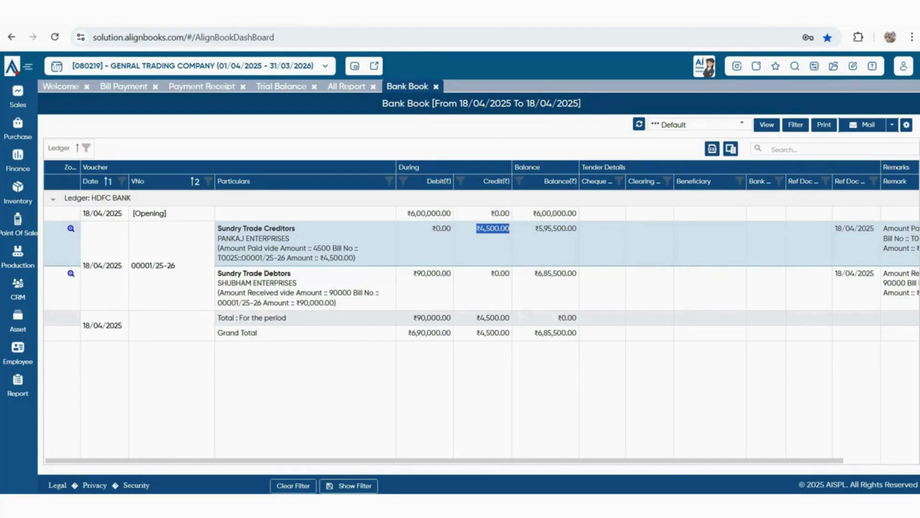
pyautogui.doubleClick(433, 273)
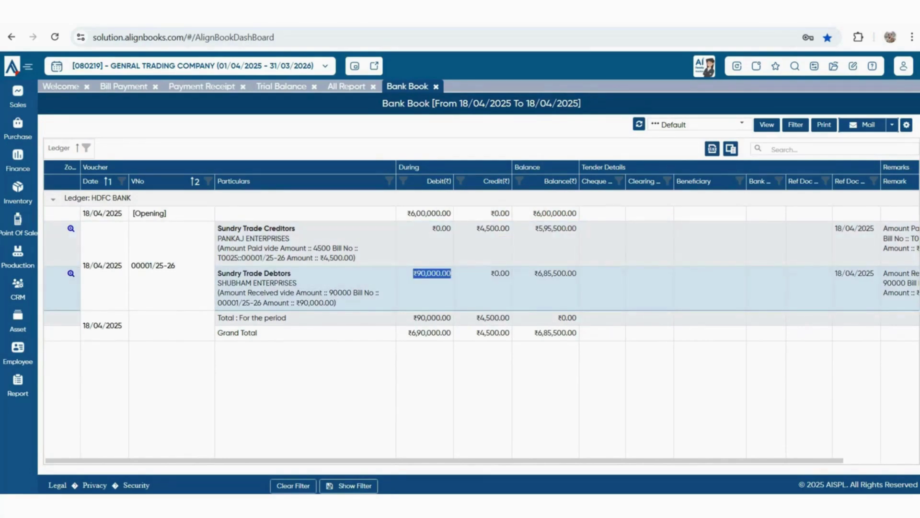
pyautogui.moveTo(538, 333); pyautogui.dragTo(577, 332)
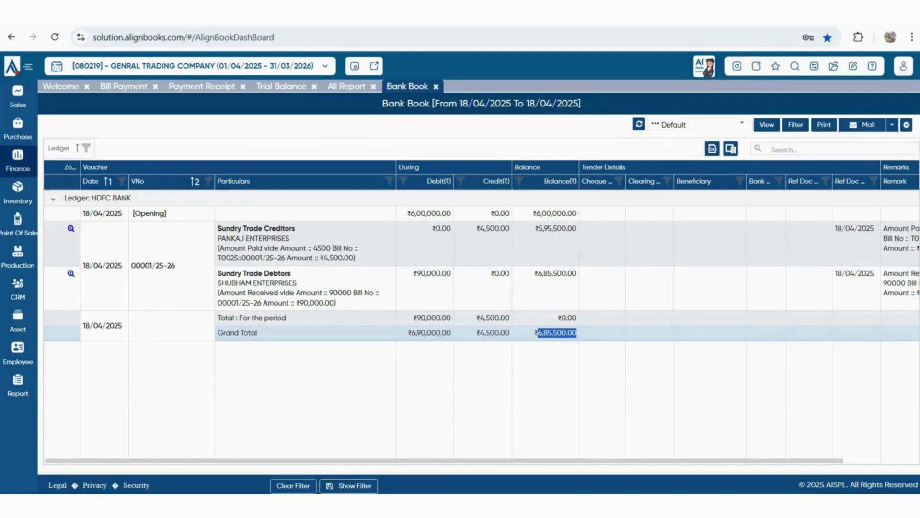
pyautogui.click(17, 161)
# Start a payment voucher for Bank Charges & Commission paid from HDFC BANK
pyautogui.click(96, 176)
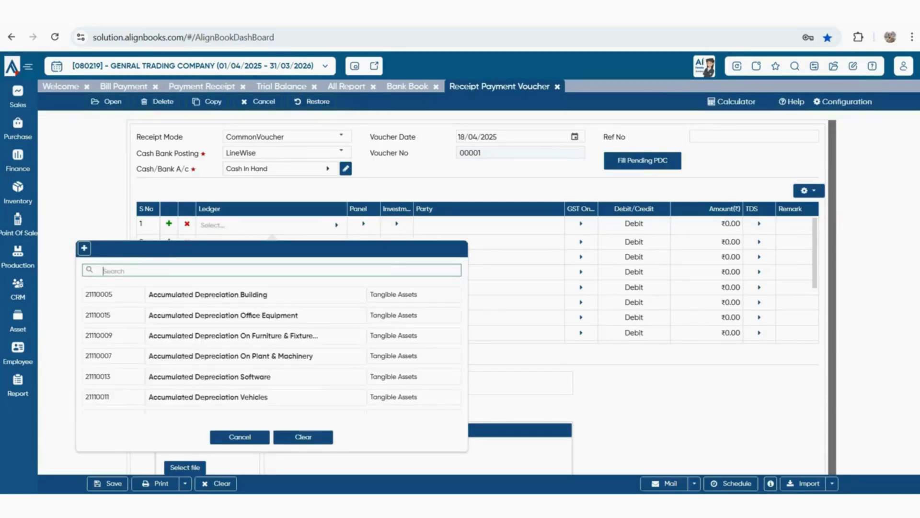
pyautogui.write('BAN')
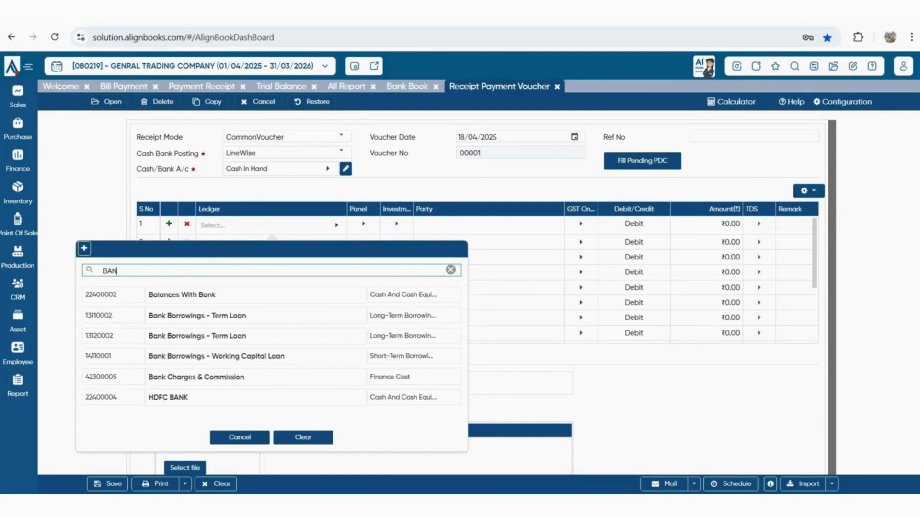
pyautogui.press('Down')
pyautogui.press('Down')
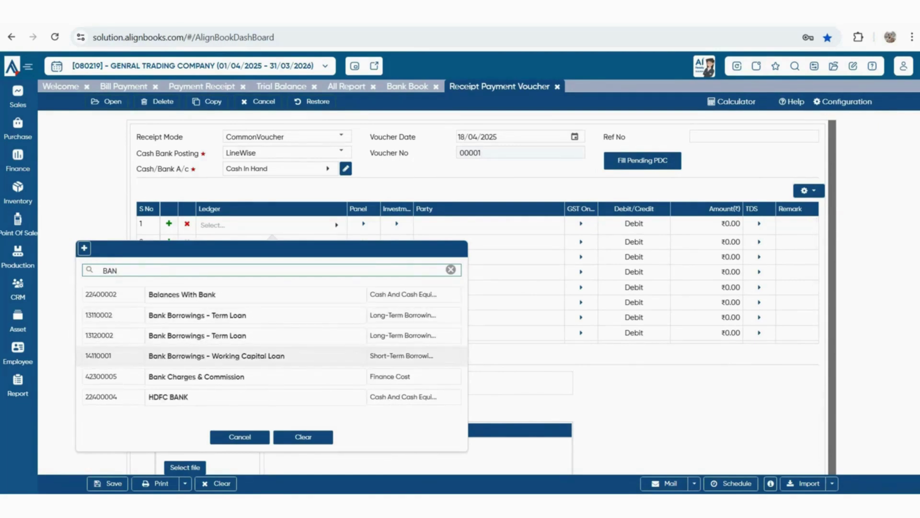
pyautogui.press('Return')
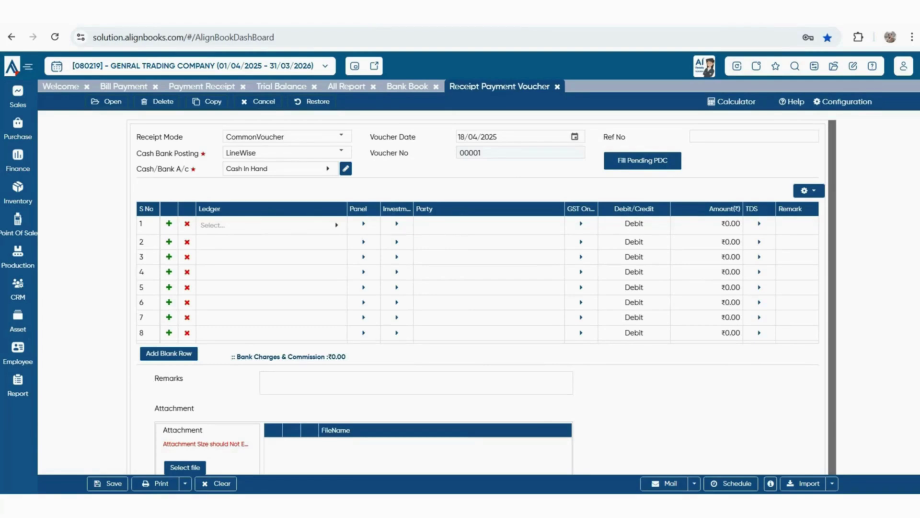
pyautogui.click(278, 168)
pyautogui.press('Down')
pyautogui.press('Down')
pyautogui.press('Return')
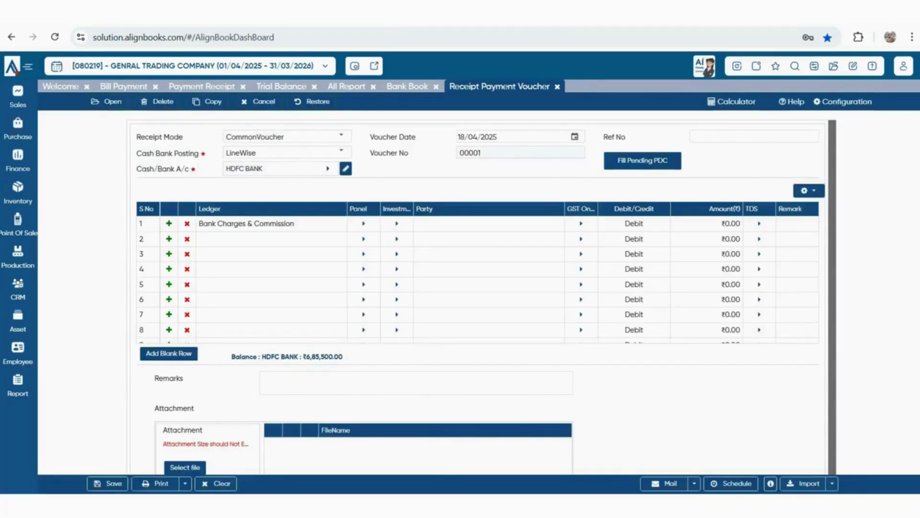
# Enter the 600 amount, save the voucher, and return to the Bank Book
pyautogui.click(707, 224)
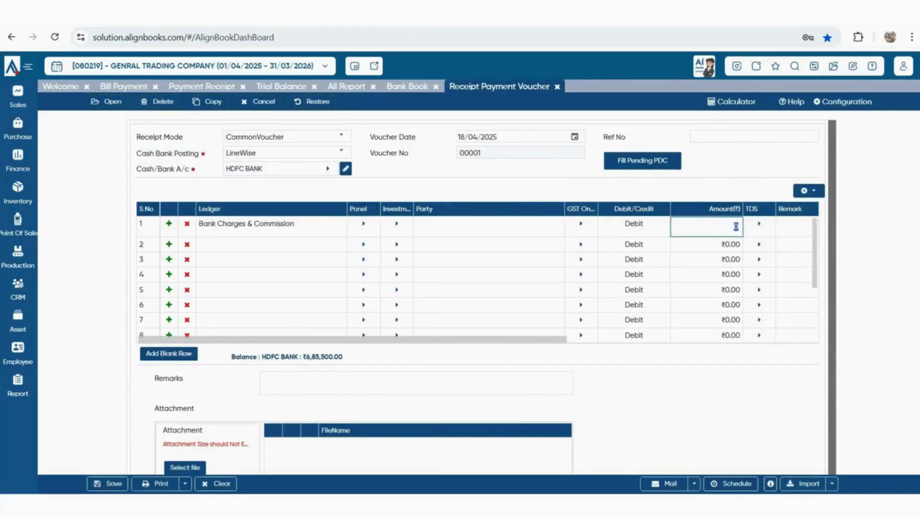
pyautogui.write('600')
pyautogui.press('Return')
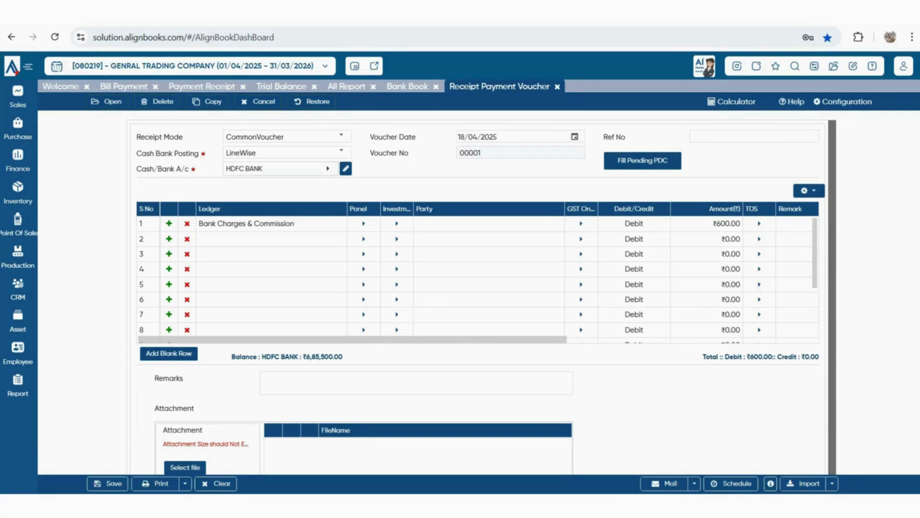
pyautogui.click(107, 483)
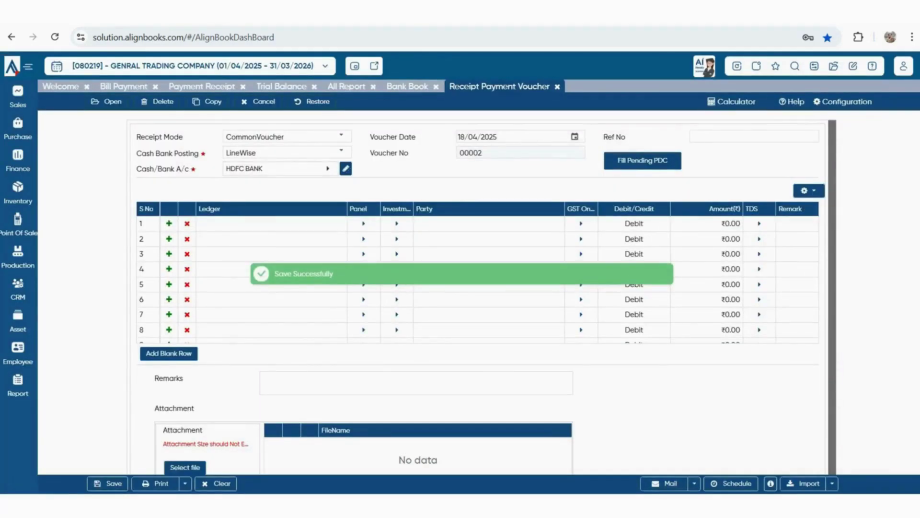
pyautogui.click(408, 87)
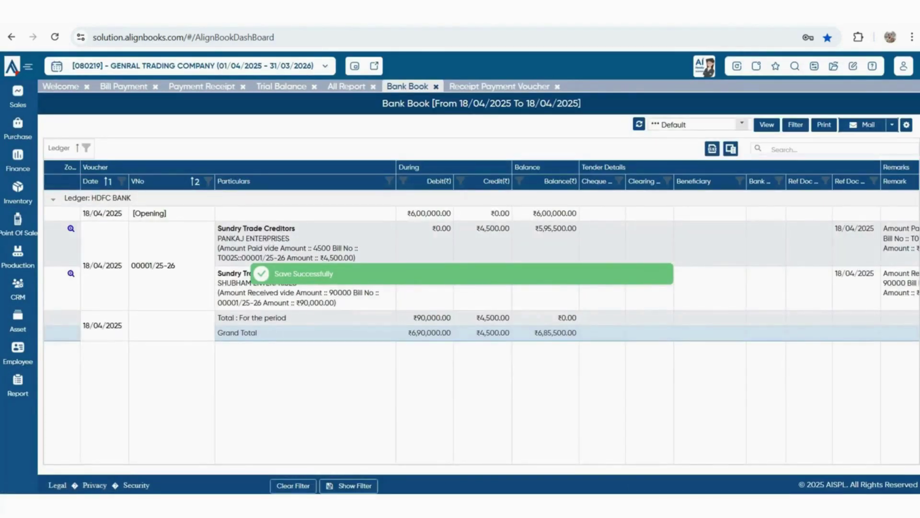
# Refresh the Bank Book, then show the complete set of report categories
pyautogui.click(639, 124)
pyautogui.moveTo(17, 385)
pyautogui.click(65, 379)
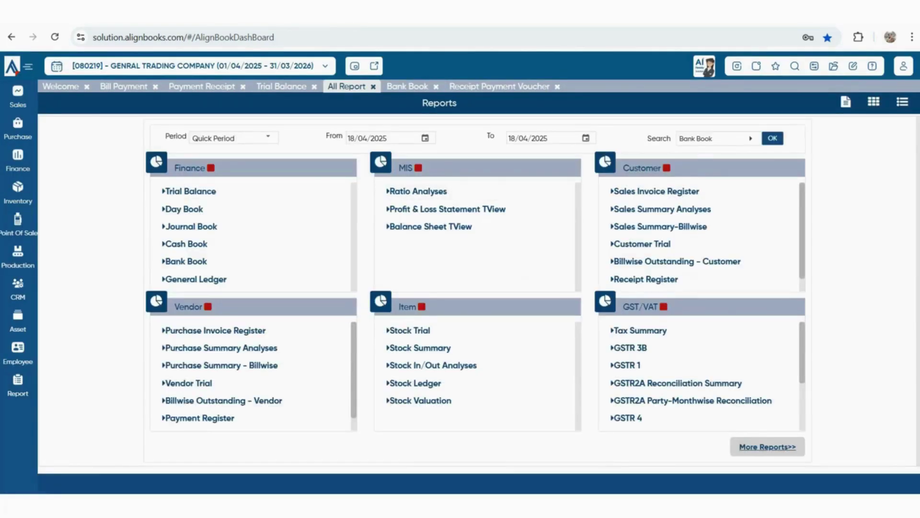
pyautogui.click(767, 446)
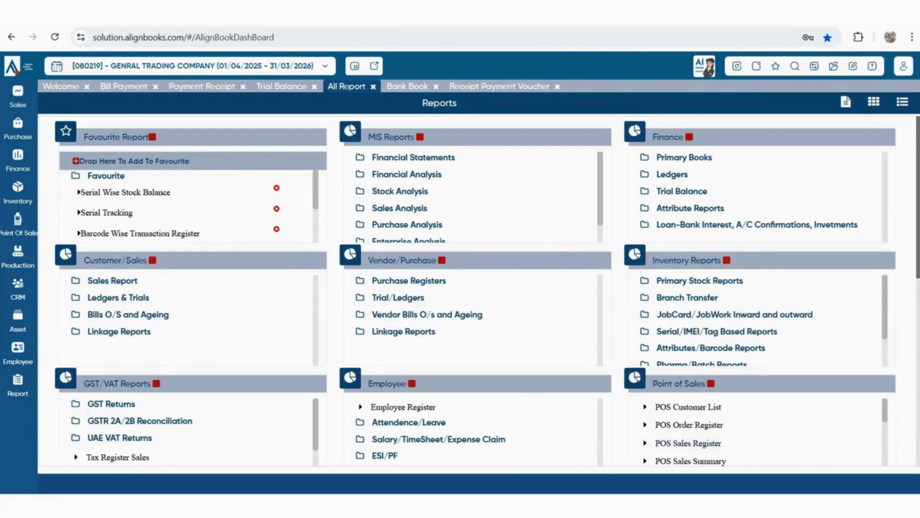
# Expand the Financial Statements, Primary Books, Ledgers and Sales Report groups
pyautogui.click(413, 158)
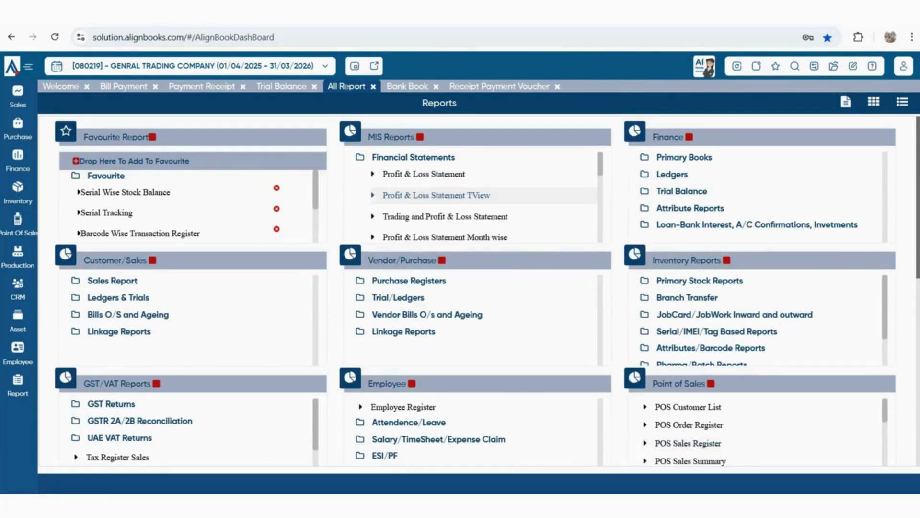
pyautogui.scroll(-5, 475, 197)
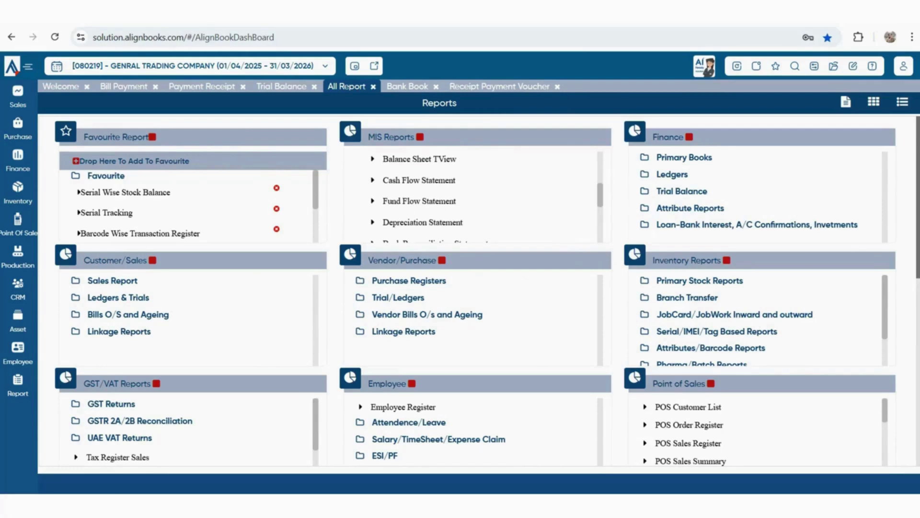
pyautogui.scroll(-2, 474, 197)
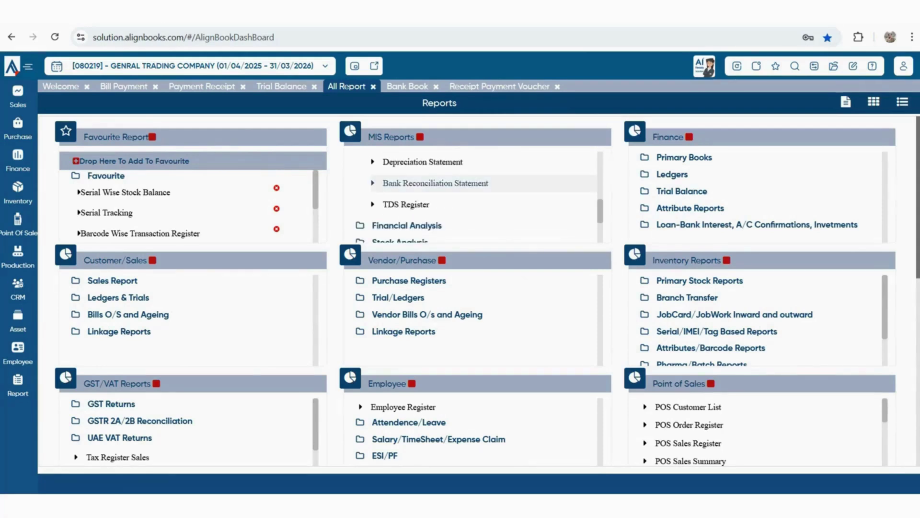
pyautogui.click(683, 157)
pyautogui.scroll(-4, 686, 196)
pyautogui.scroll(-1, 757, 197)
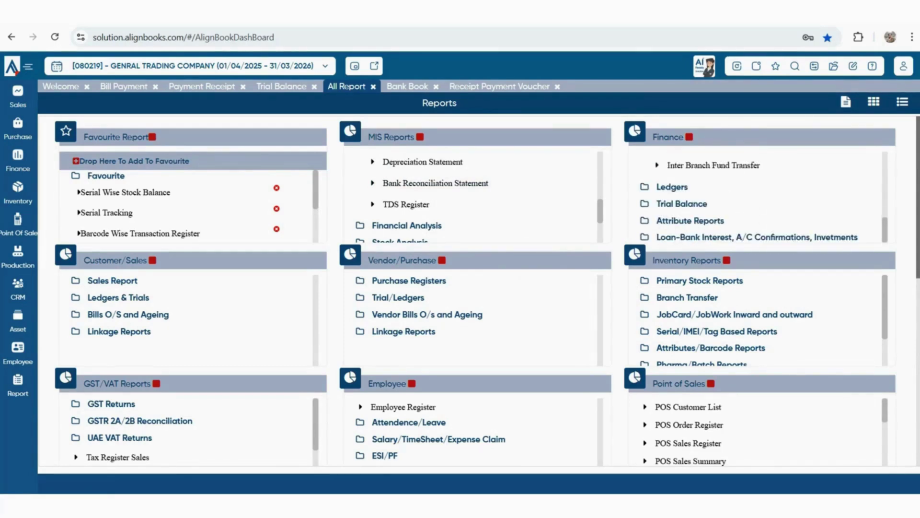
pyautogui.click(672, 187)
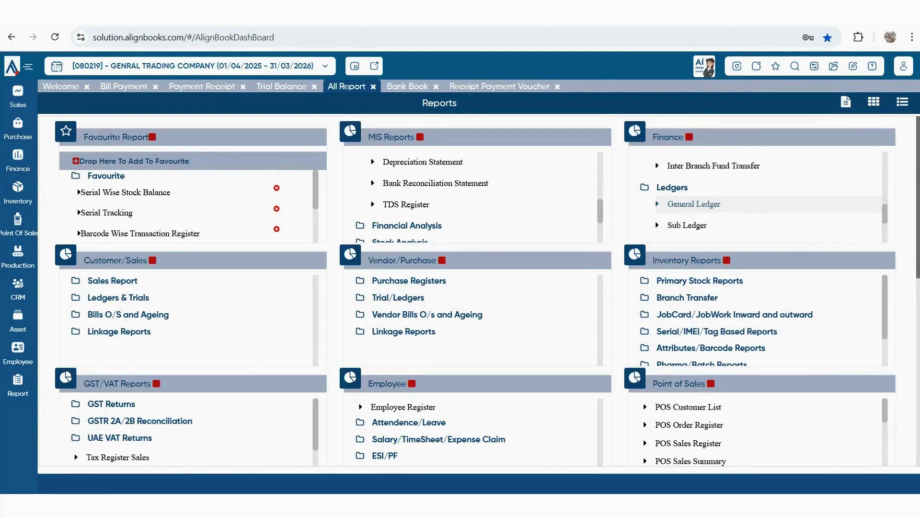
pyautogui.scroll(-1, 686, 206)
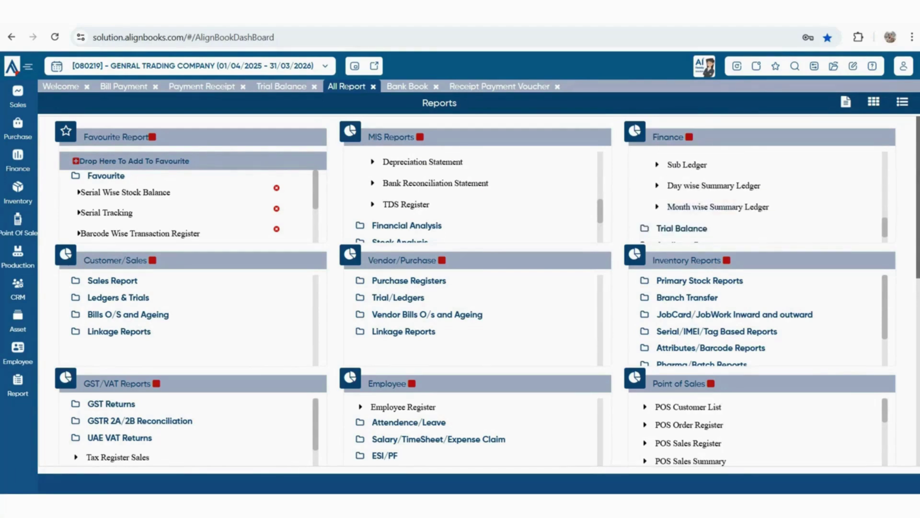
pyautogui.click(112, 281)
pyautogui.scroll(-1, 125, 299)
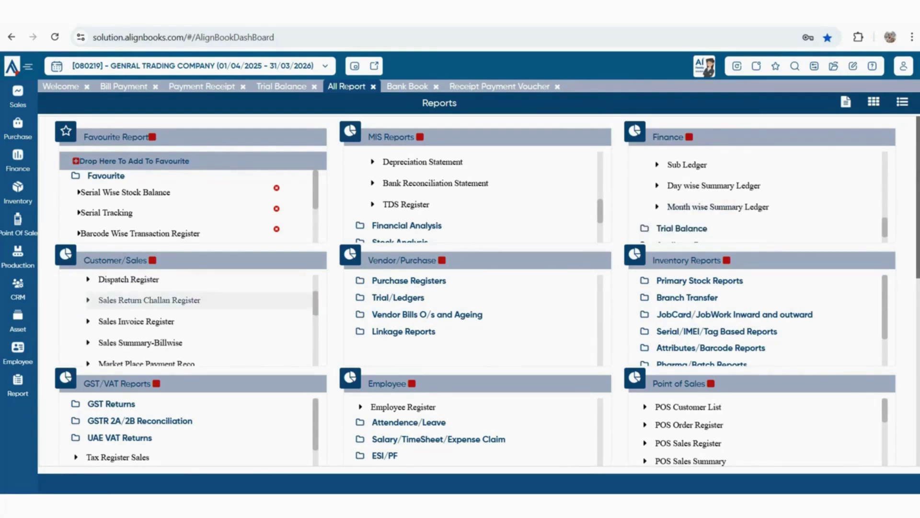
pyautogui.scroll(-1, 124, 300)
# Expand Purchase Registers, Primary Stock Reports and GSTR 2A/2B Reconciliation, then return to the Bank Book
pyautogui.click(409, 281)
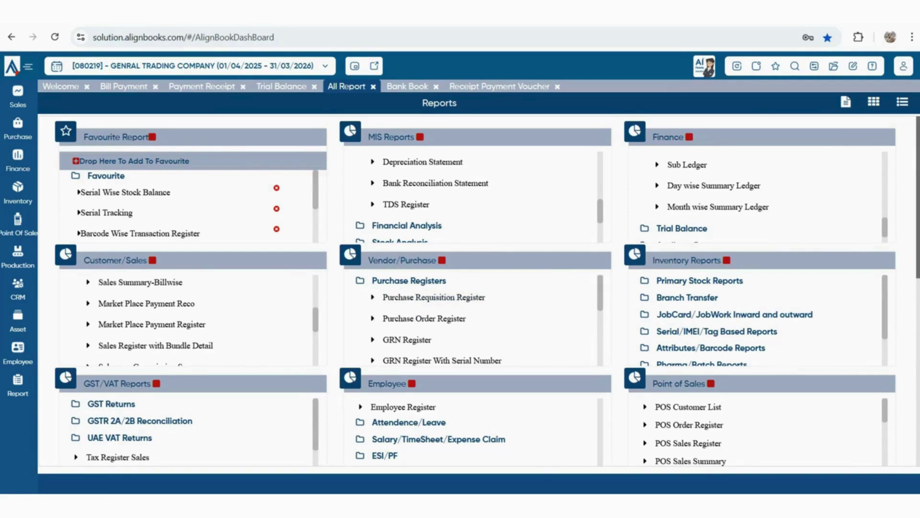
pyautogui.click(700, 281)
pyautogui.scroll(-1, 709, 287)
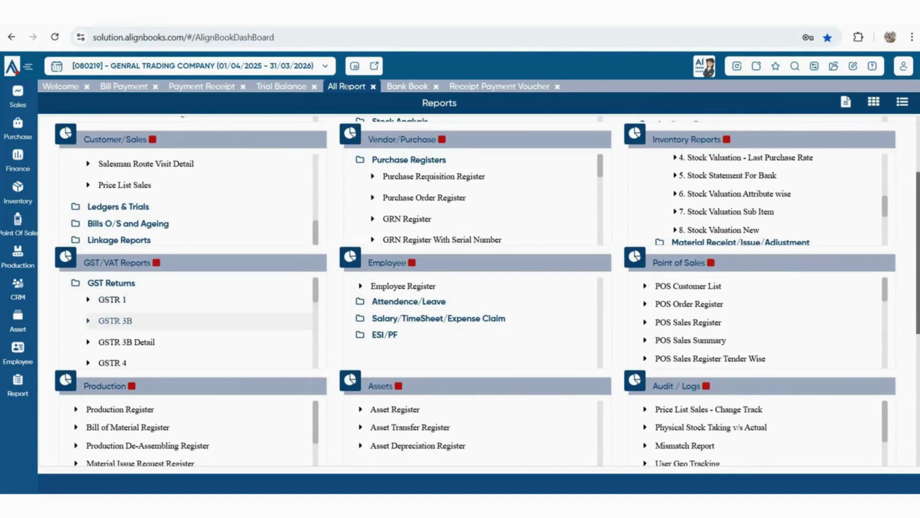
pyautogui.scroll(-5, 192, 321)
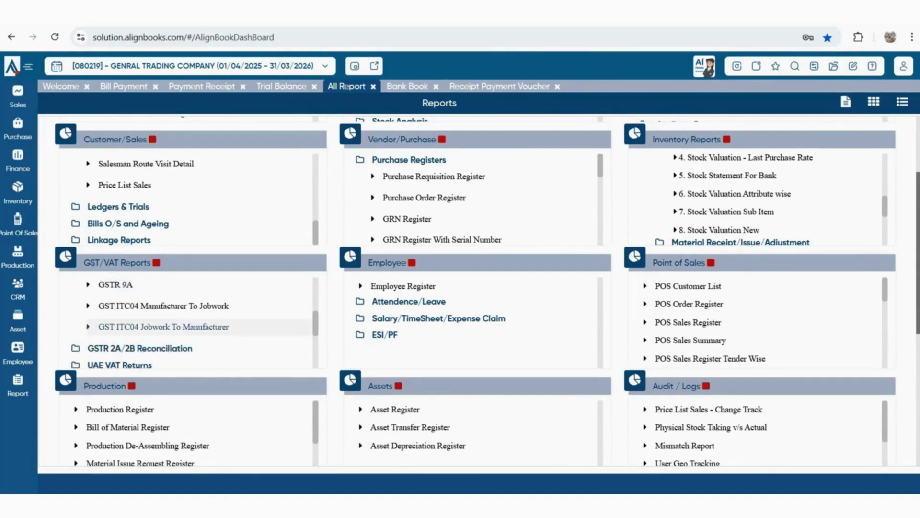
pyautogui.click(140, 348)
pyautogui.scroll(-2, 192, 326)
pyautogui.scroll(-2, 192, 326)
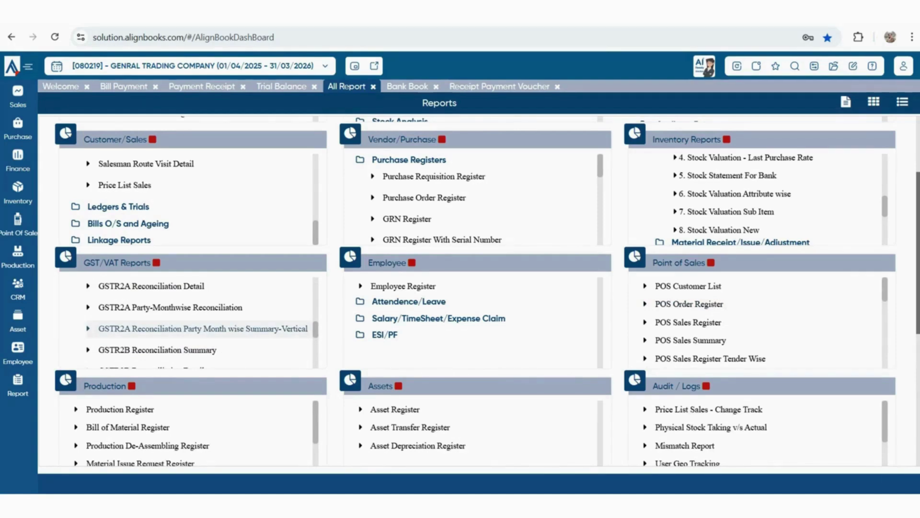
pyautogui.scroll(-2, 201, 328)
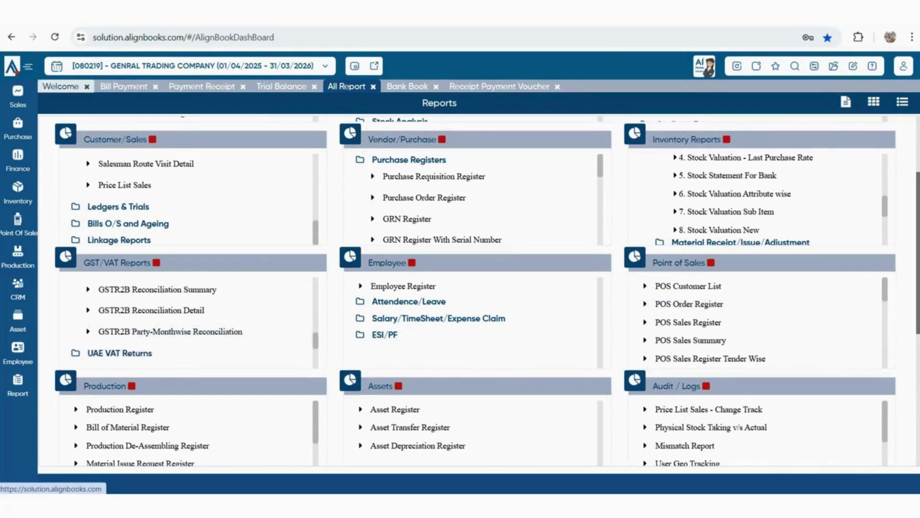
pyautogui.click(408, 86)
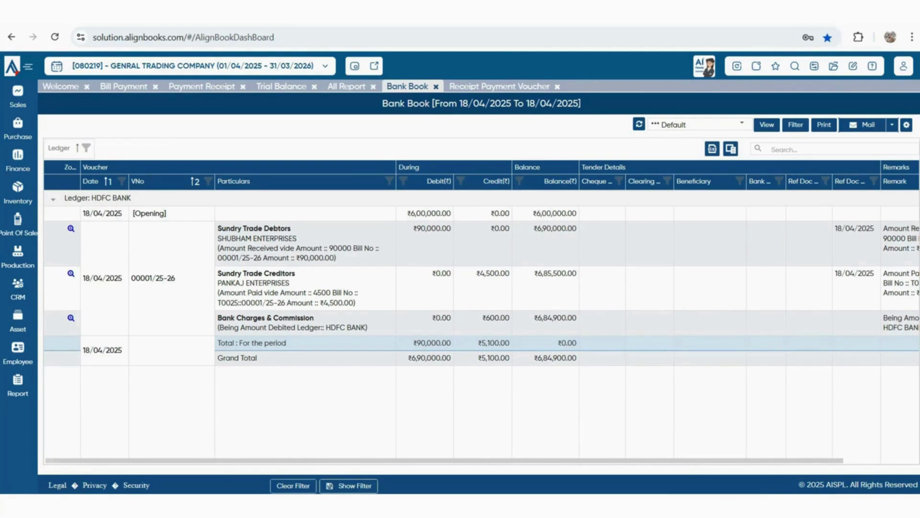
# Create a new Bank Book report view named 'my view'
pyautogui.moveTo(445, 460)
pyautogui.mouseDown()
pyautogui.moveTo(521, 460)
pyautogui.moveTo(445, 460)
pyautogui.mouseUp()
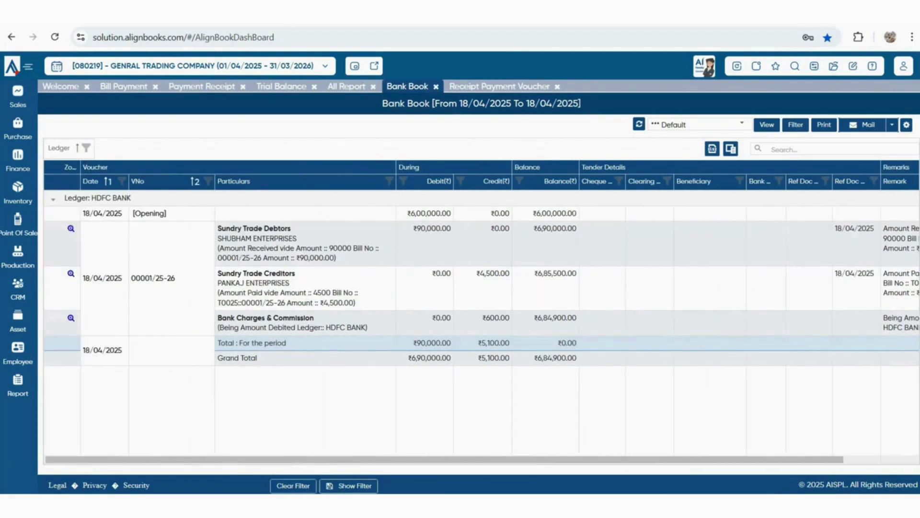
pyautogui.click(906, 125)
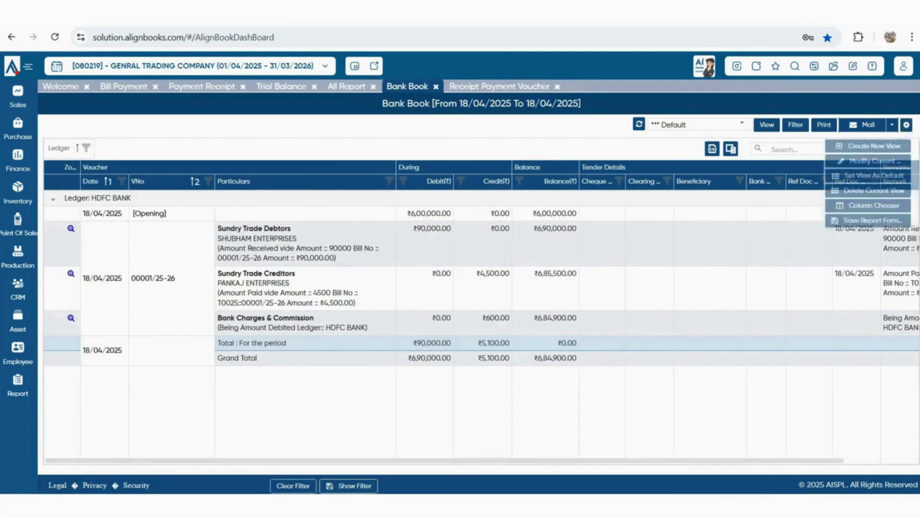
pyautogui.click(870, 161)
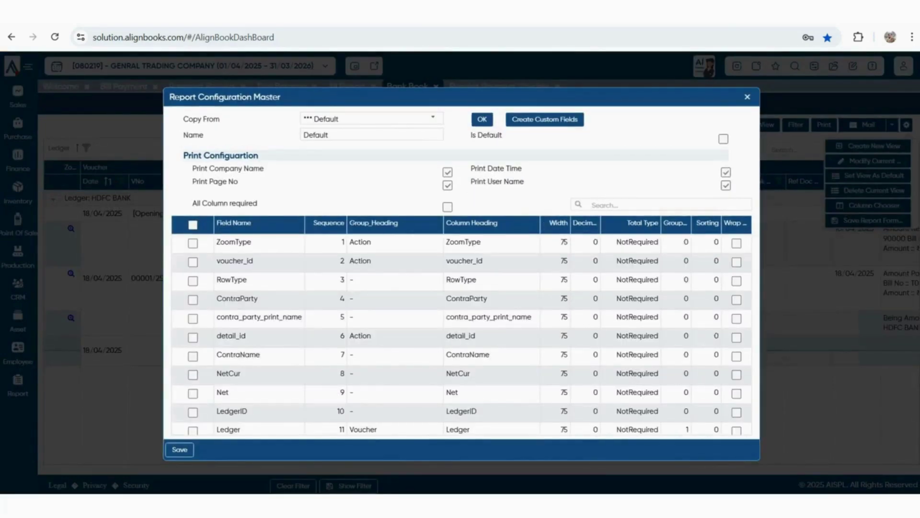
pyautogui.write('my view')
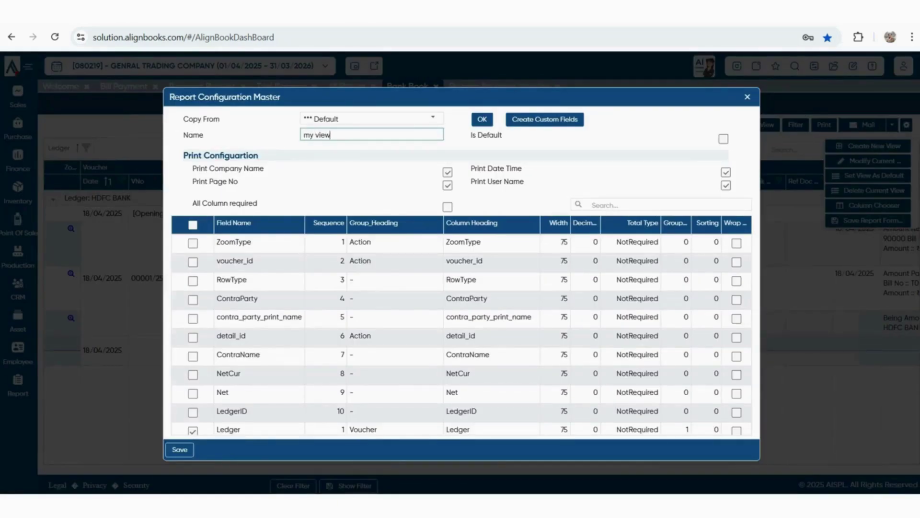
# Exclude the cheque number, clearing date and beneficiary columns from the view
pyautogui.scroll(-3, 462, 336)
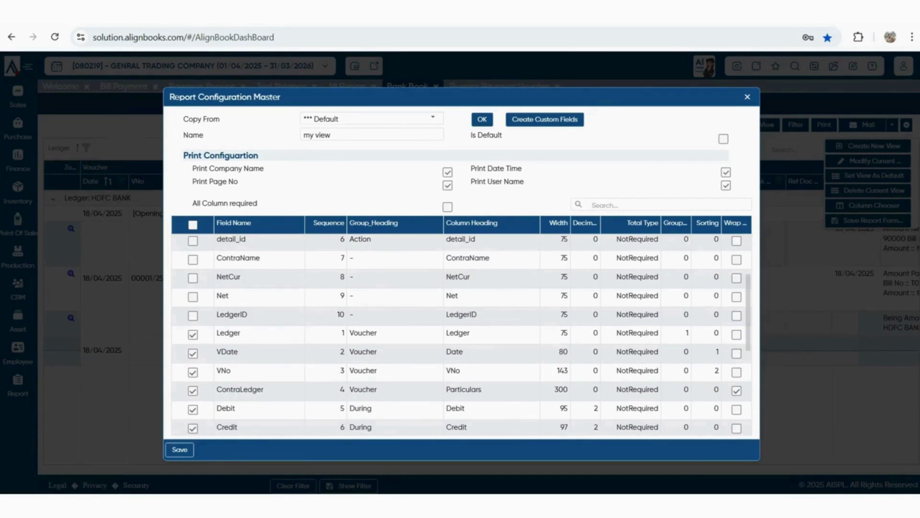
pyautogui.click(192, 342)
pyautogui.scroll(-1, 462, 336)
pyautogui.click(192, 369)
pyautogui.click(193, 388)
pyautogui.click(193, 407)
# Also exclude bank reference, reference document number/date and Remark, then save 'my view'
pyautogui.scroll(-1, 192, 407)
pyautogui.click(193, 377)
pyautogui.click(192, 396)
pyautogui.click(193, 414)
pyautogui.scroll(-1, 192, 415)
pyautogui.click(193, 369)
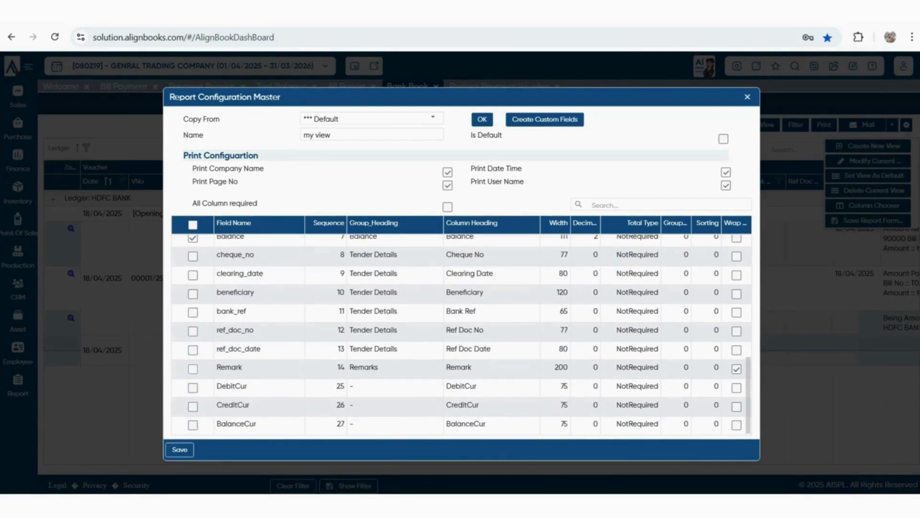
pyautogui.scroll(4, 461, 335)
pyautogui.scroll(1, 462, 335)
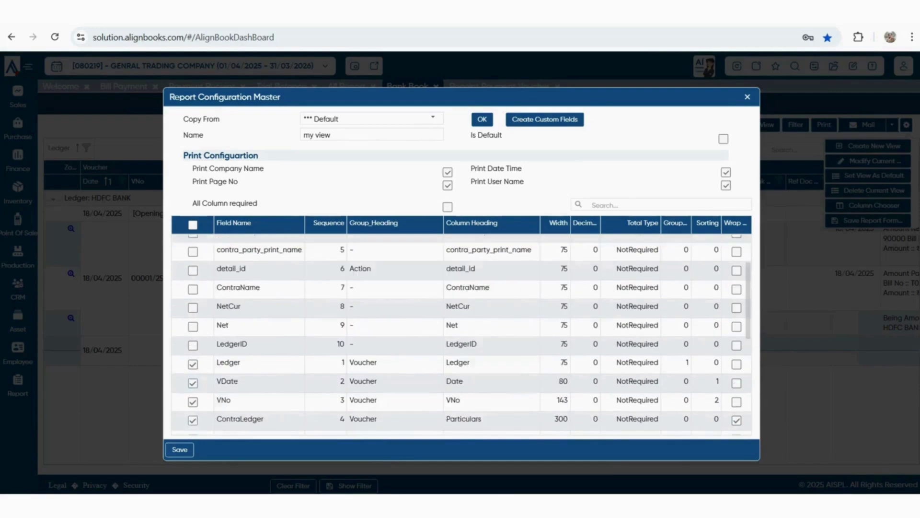
pyautogui.scroll(-5, 462, 336)
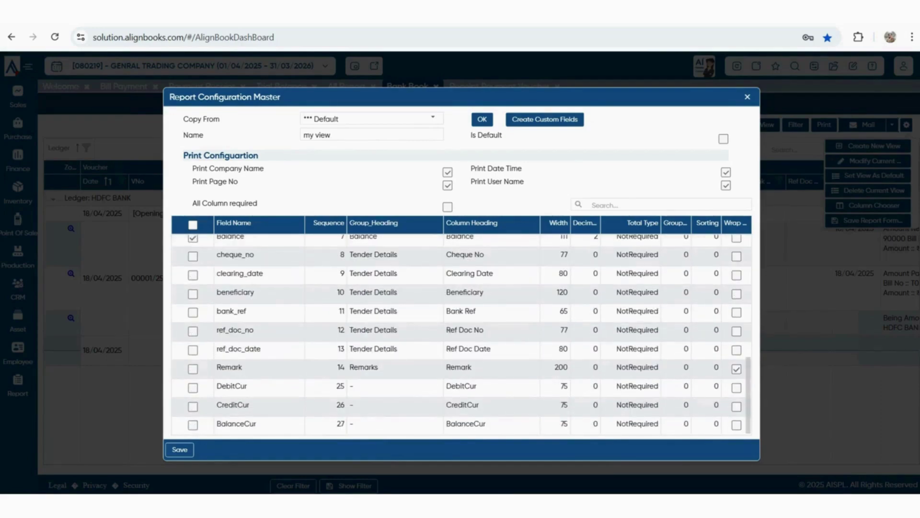
pyautogui.scroll(2, 462, 335)
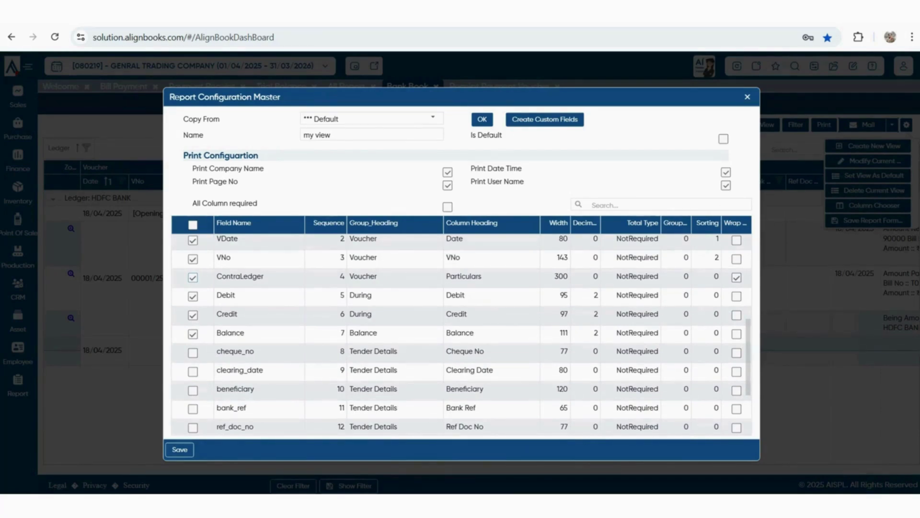
pyautogui.click(180, 450)
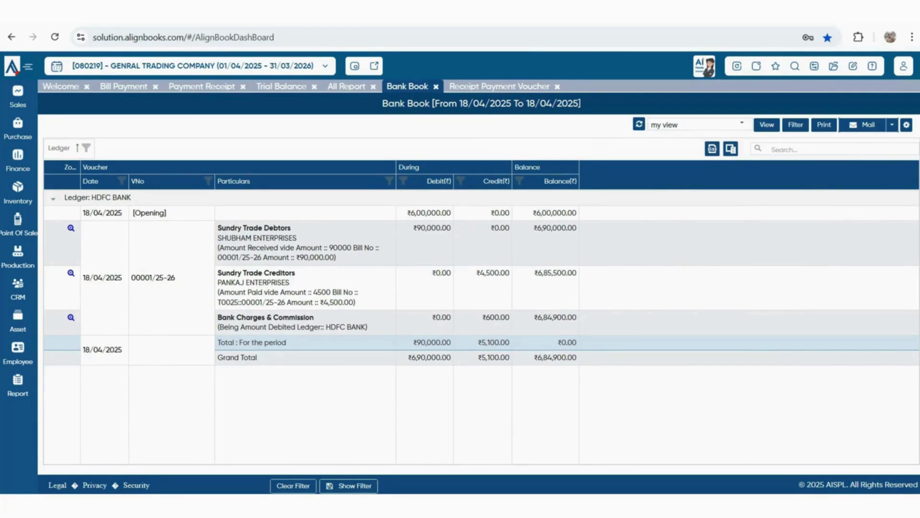
# Switch the Bank Book back to the Default view
pyautogui.click(695, 125)
pyautogui.click(669, 139)
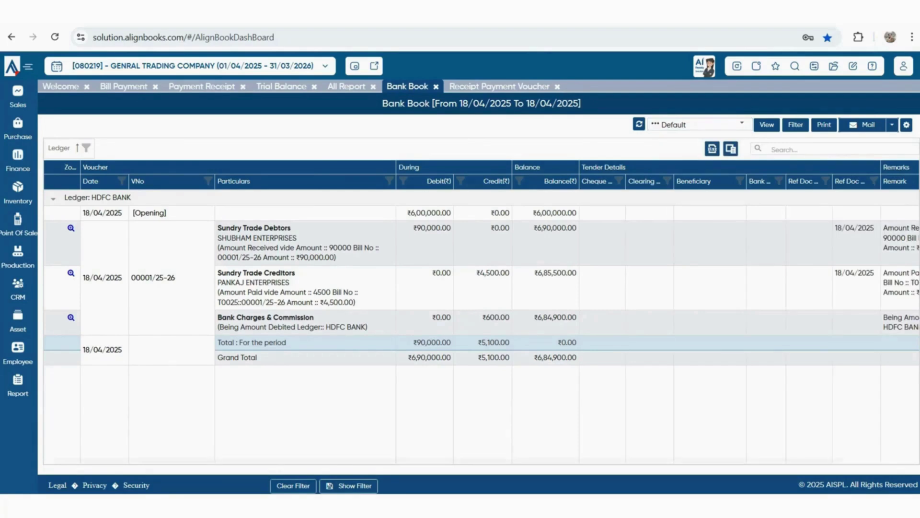
pyautogui.hscroll(3, 479, 311)
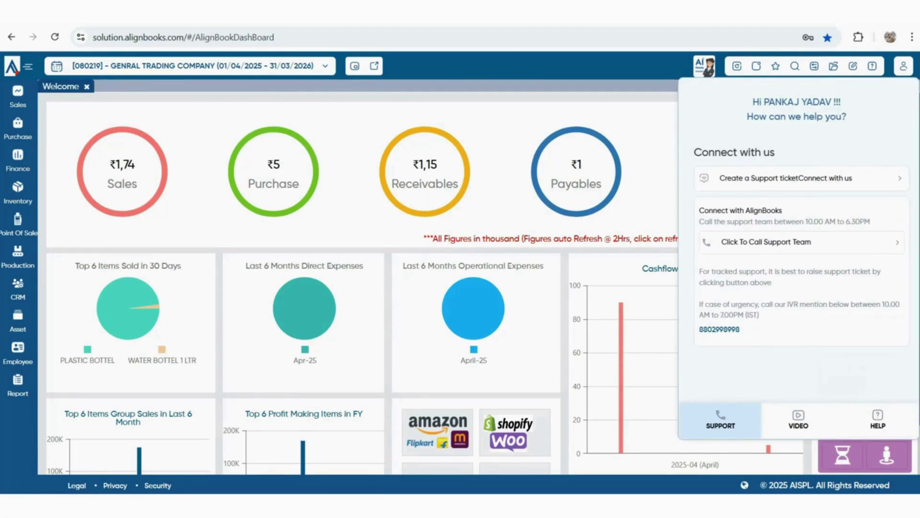
# Open and dismiss a support ticket form, then view the tutorial videos and Help sections
pyautogui.click(801, 179)
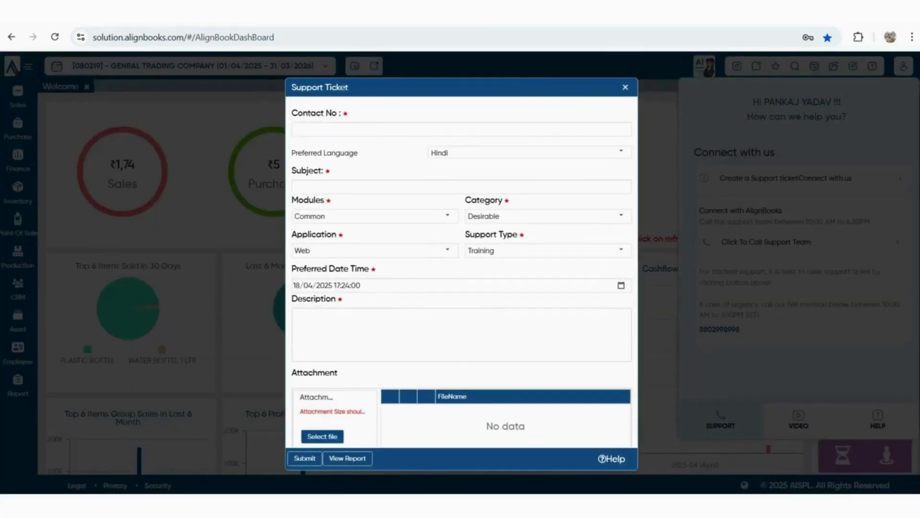
pyautogui.press('Escape')
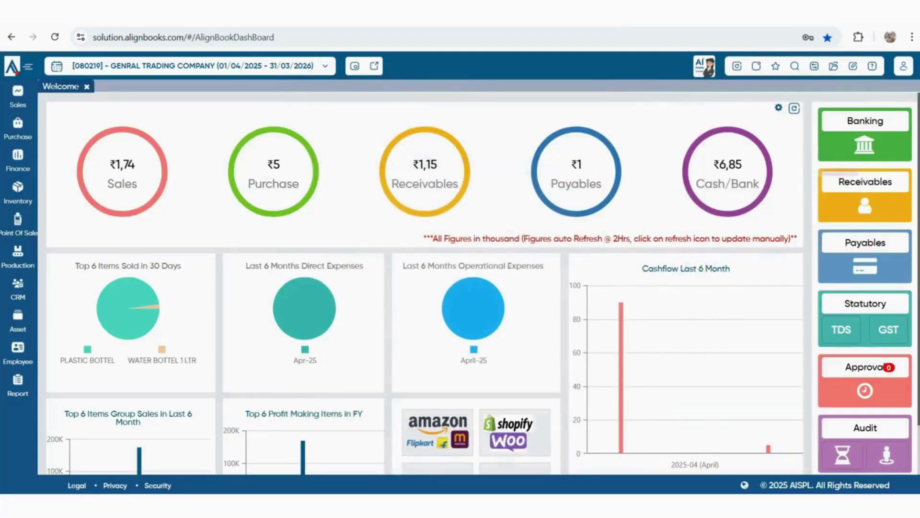
pyautogui.click(873, 66)
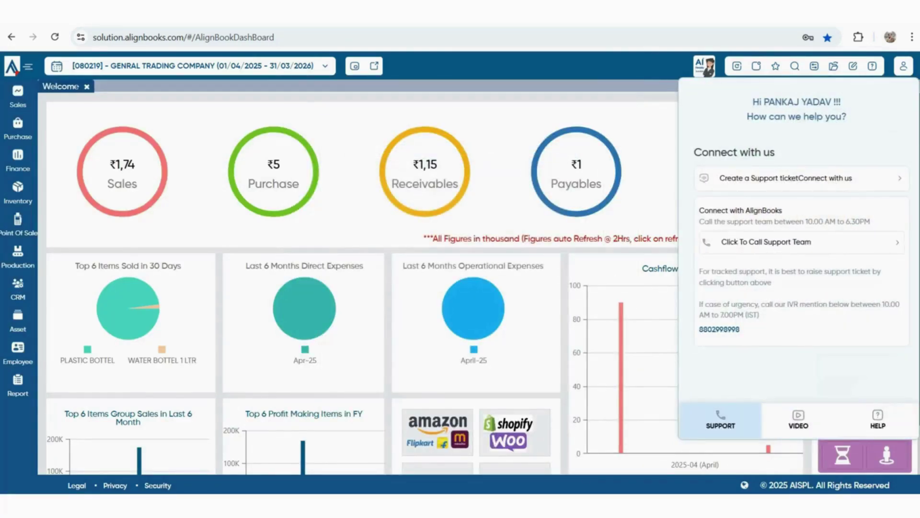
pyautogui.click(799, 420)
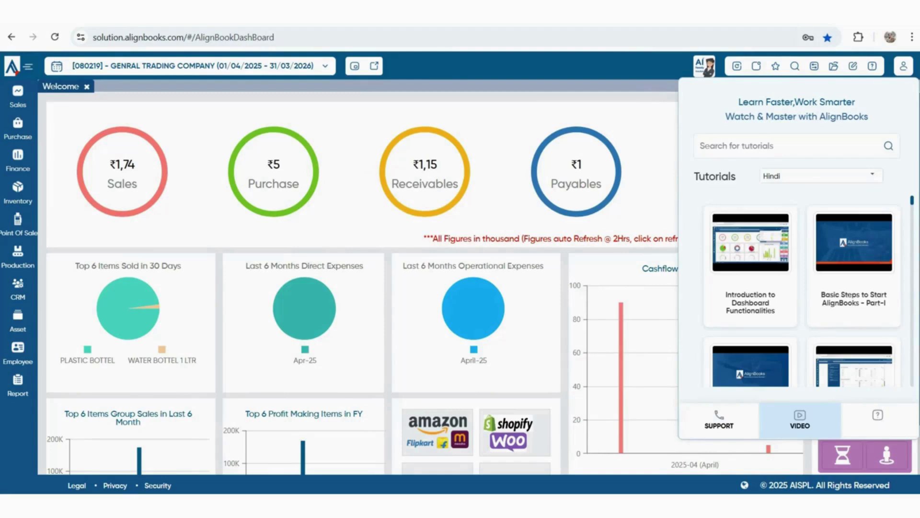
pyautogui.click(878, 420)
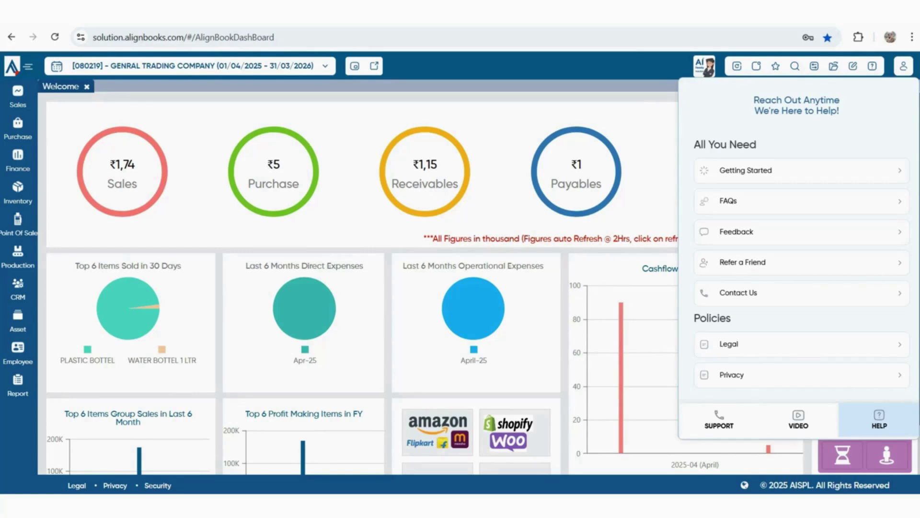
pyautogui.scroll(-1, 798, 264)
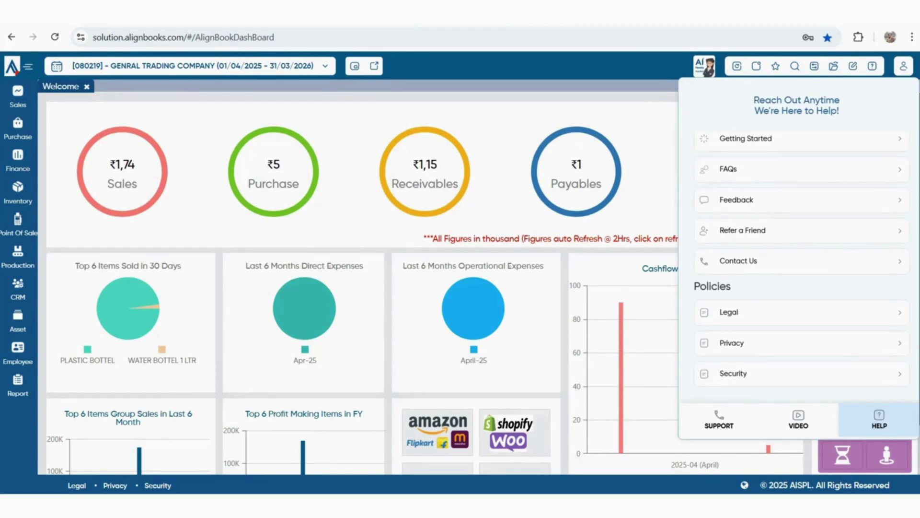